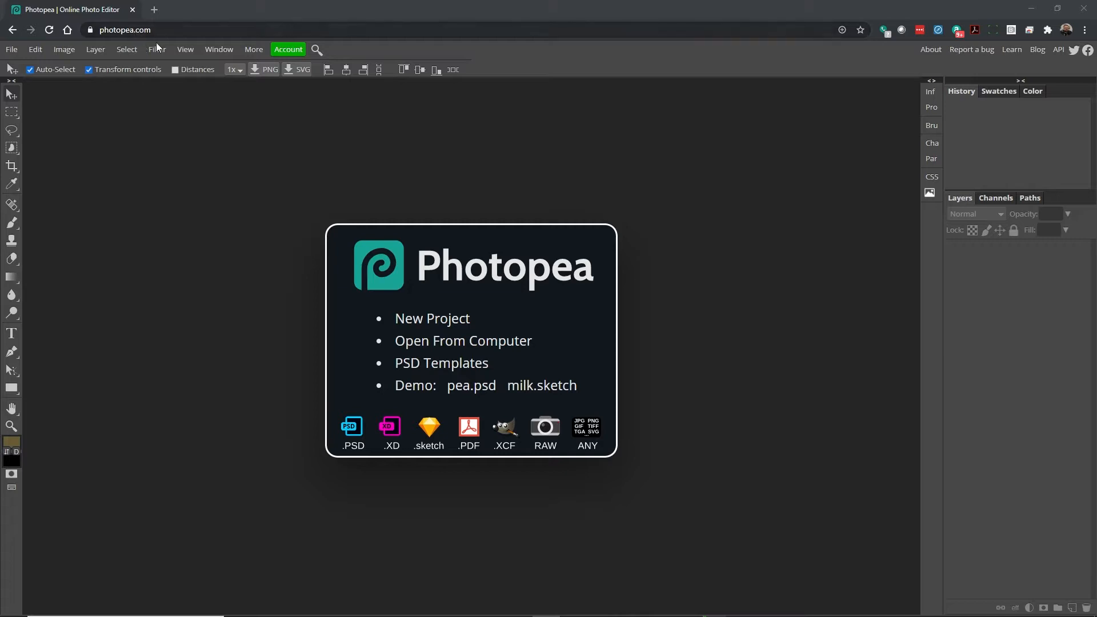
- Create a new project named Game Background, 2000 px wide and 2000 px high, with a white background
left_click(409, 319)
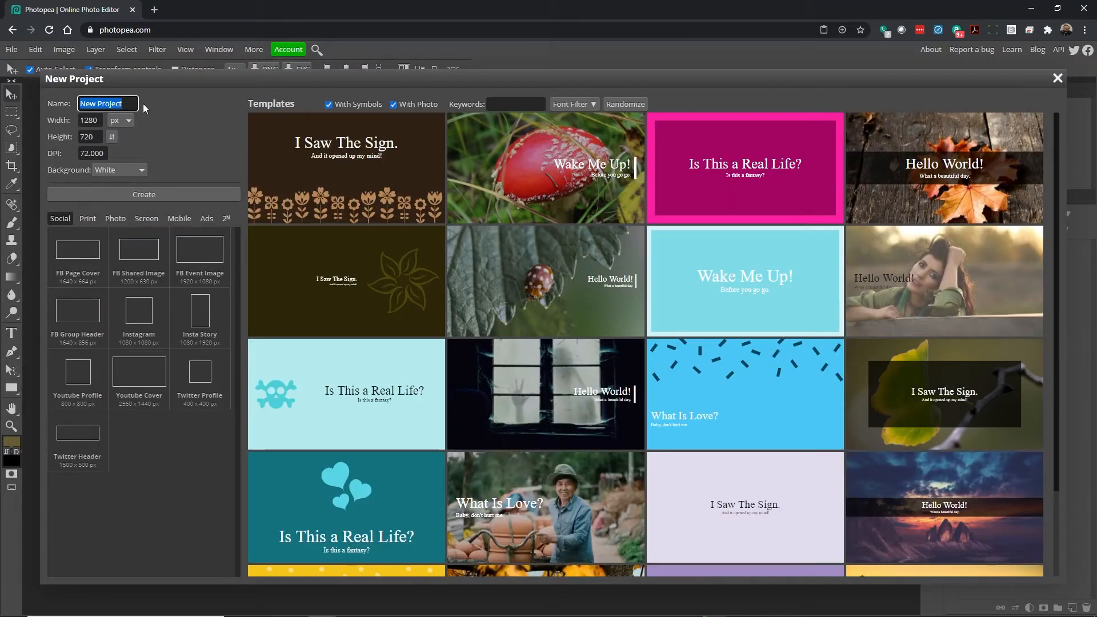
type("Game Ba")
type("ckground")
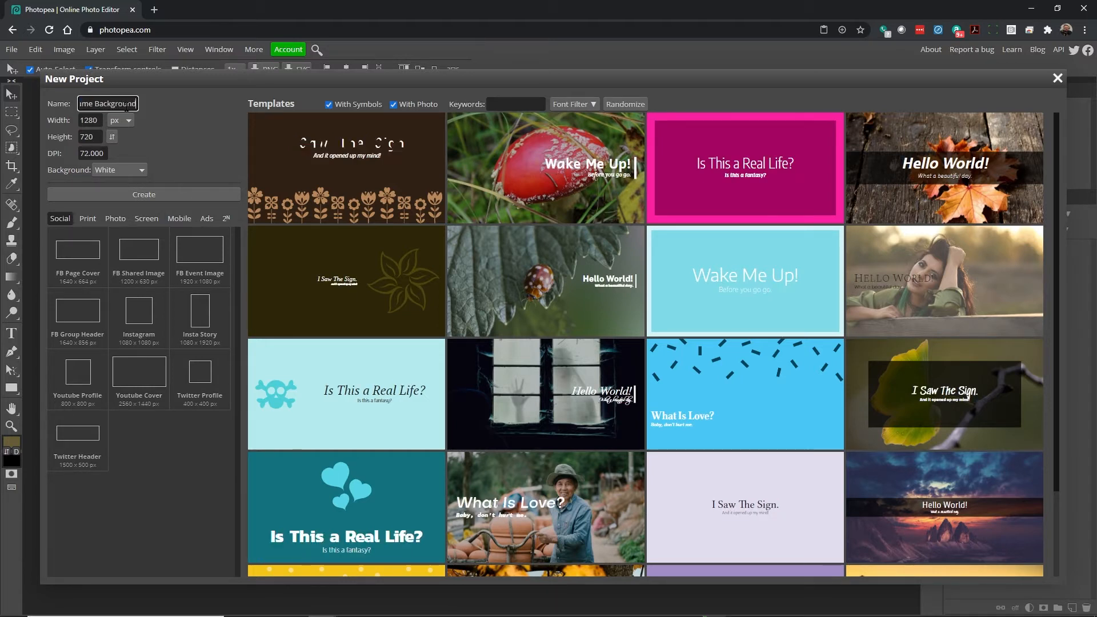
left_click(100, 121)
double_click(100, 121)
type("2")
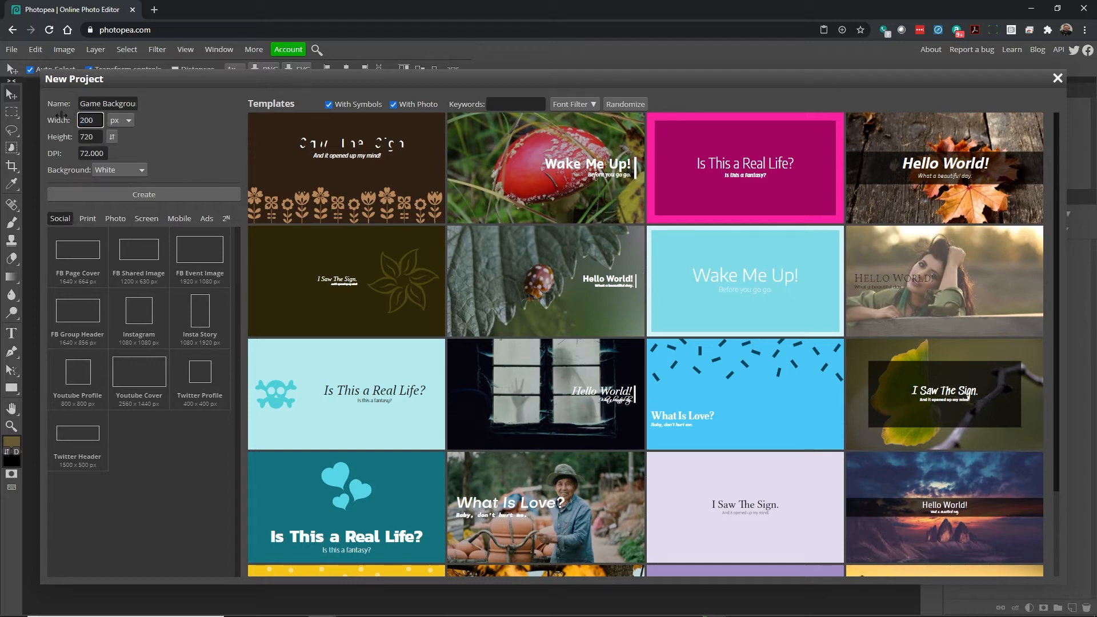
key("Tab")
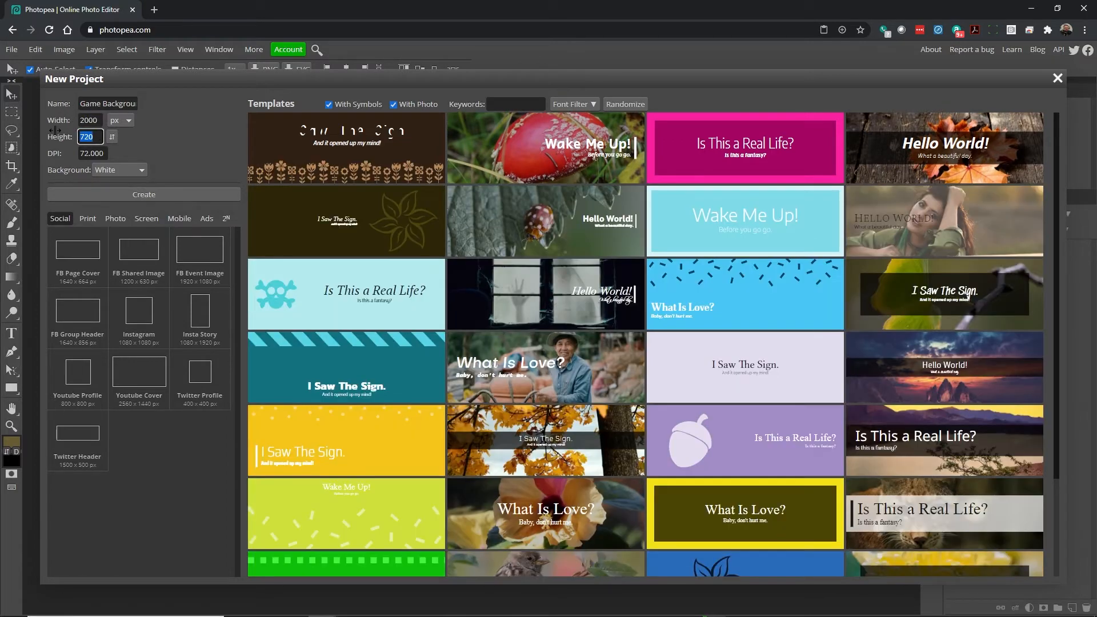
type("2000")
key("Tab")
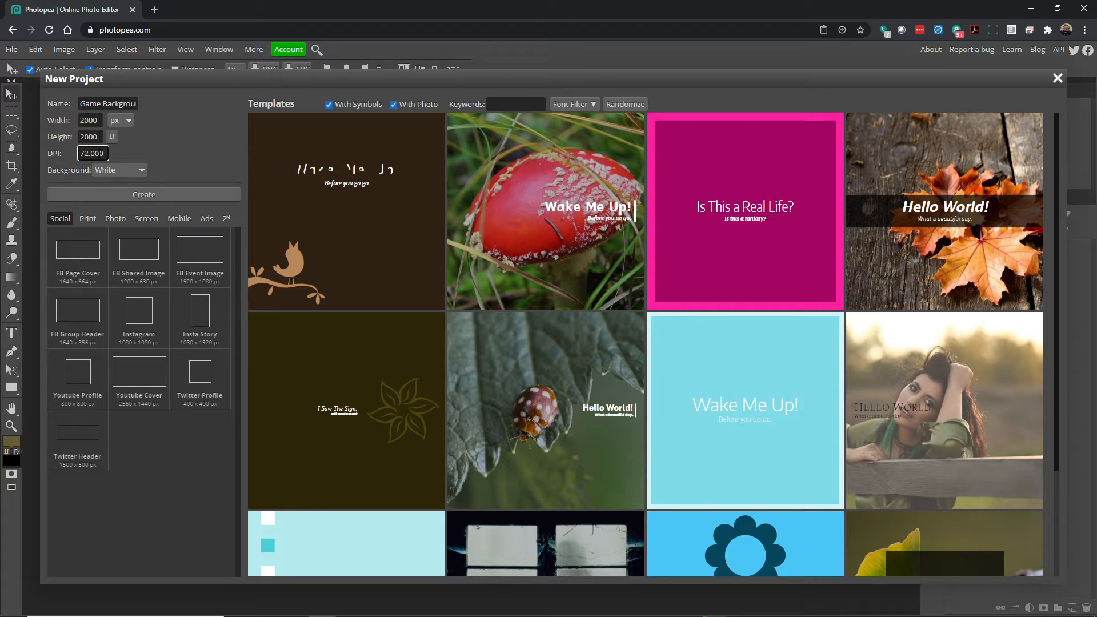
left_click(108, 194)
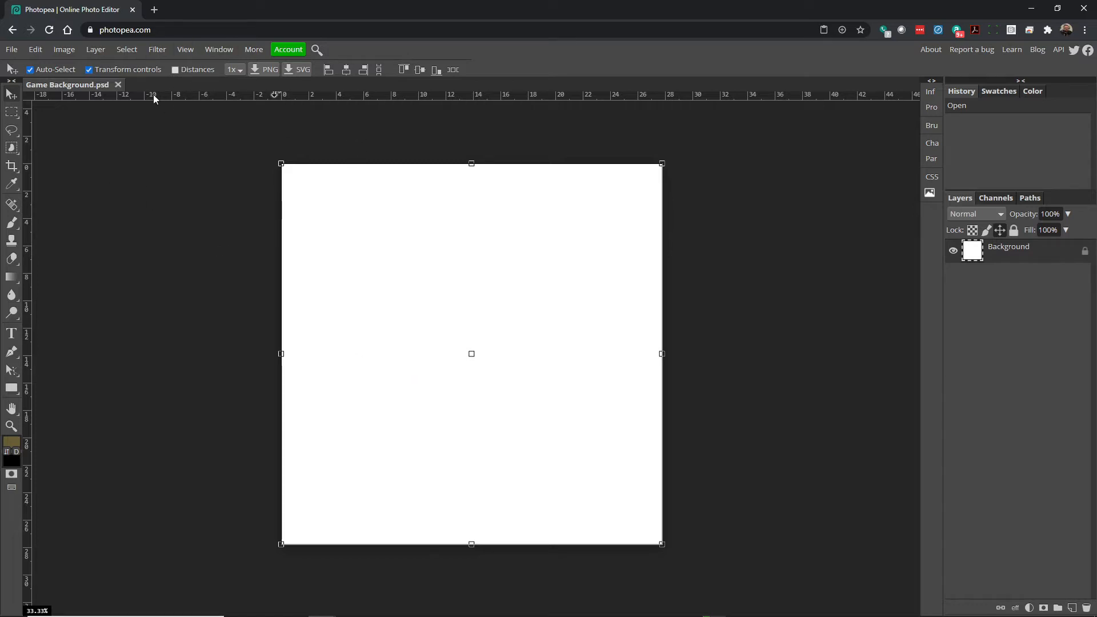
left_click(182, 51)
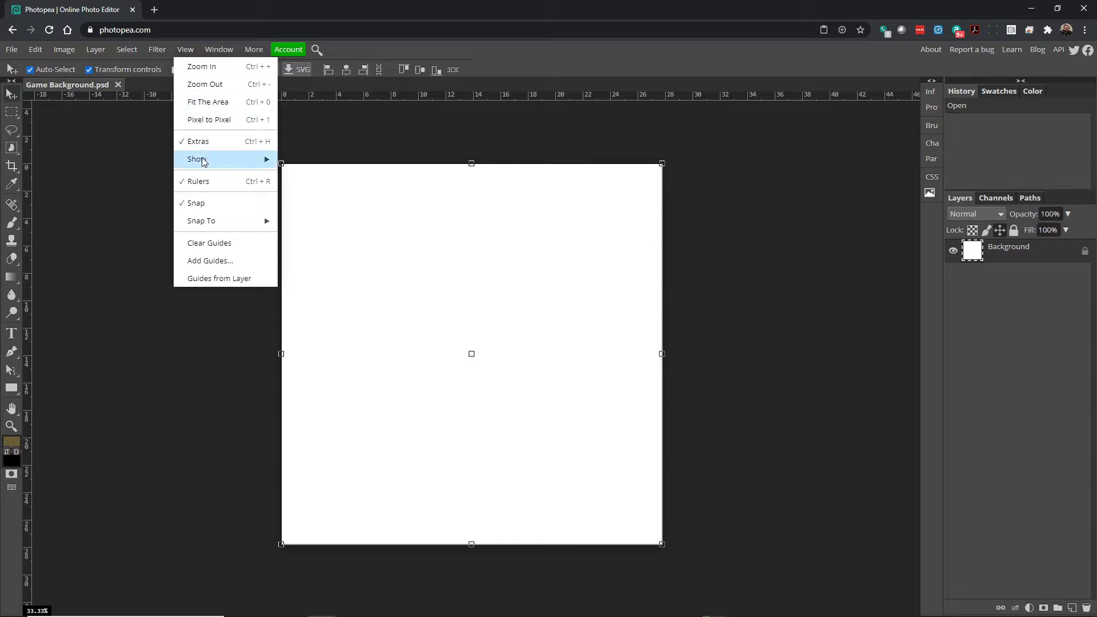
mouse_move(203, 162)
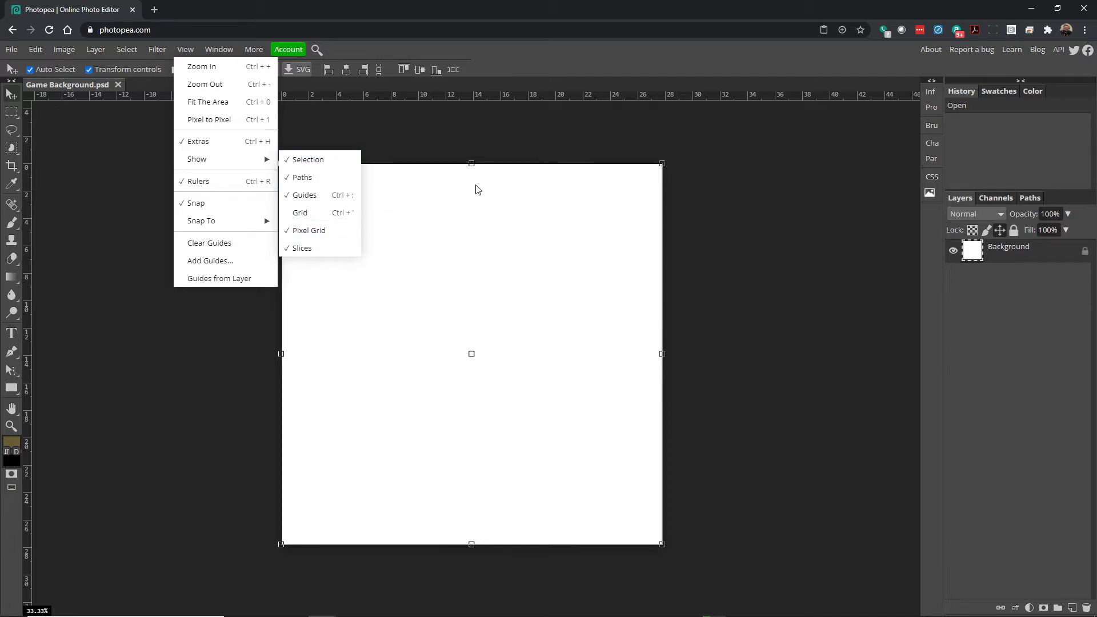
left_click(597, 131)
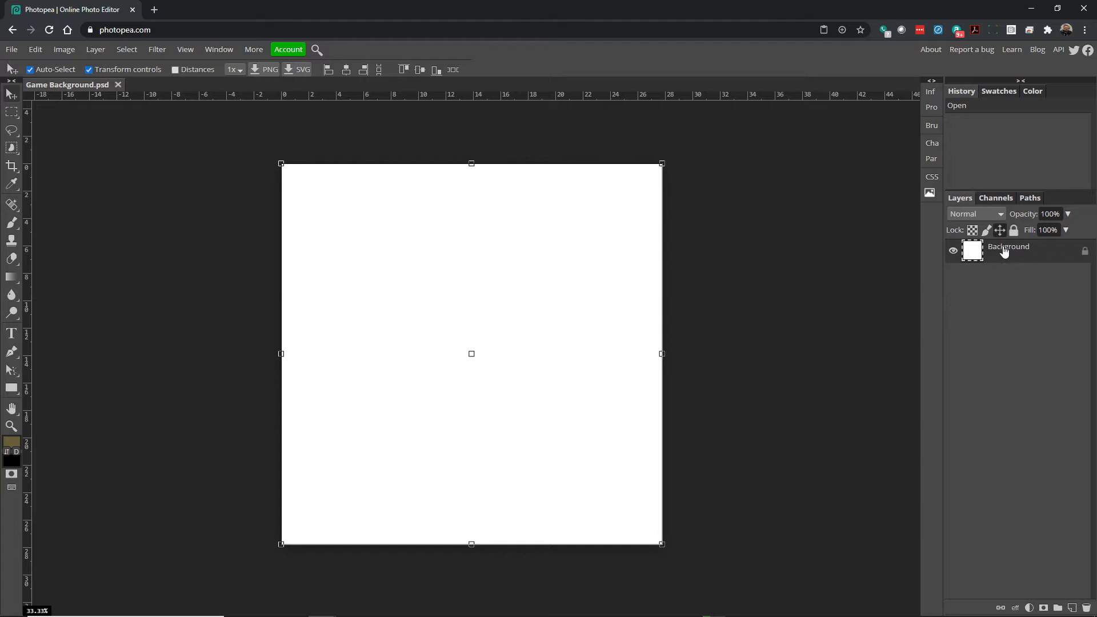
left_click(508, 246)
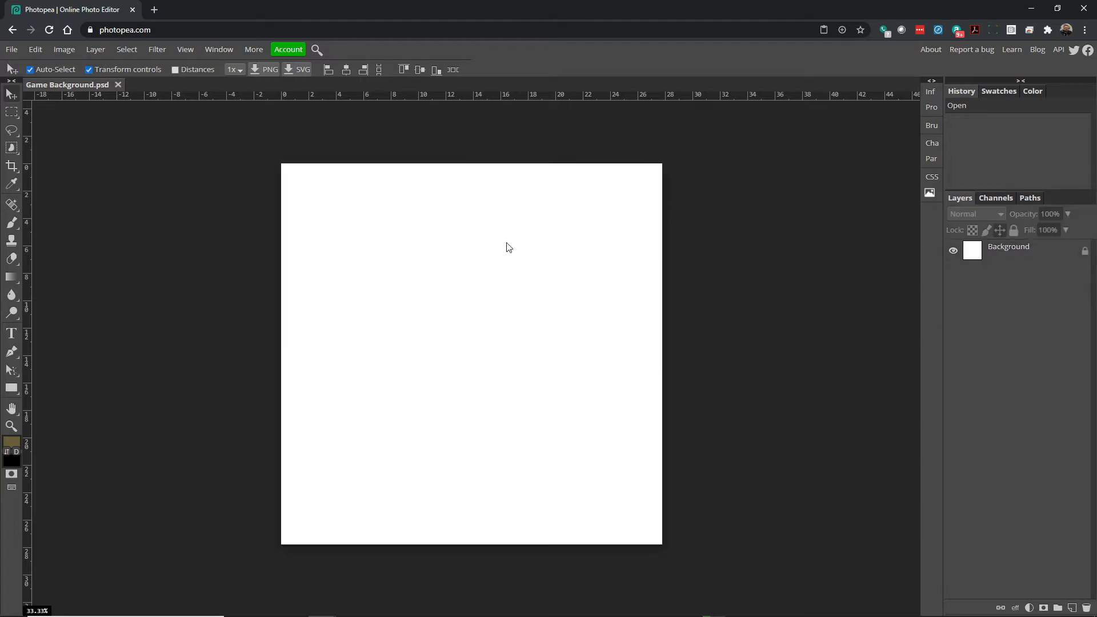
left_click(1023, 261)
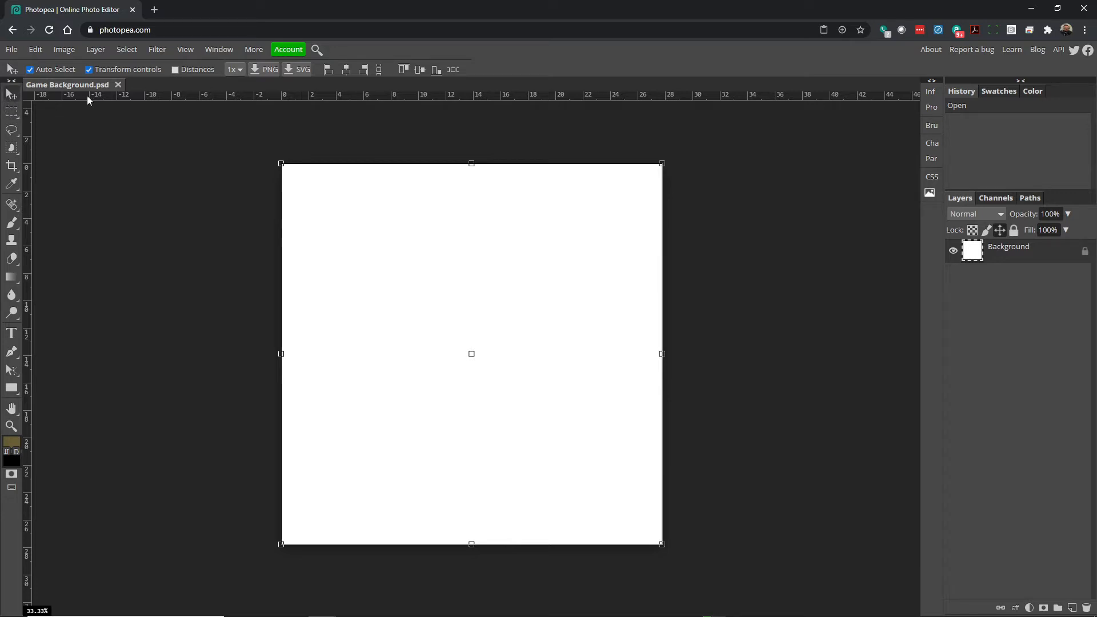
- Add three horizontal guides across the canvas at 12 in, 13 in and about 20 in from its top edge
left_click_drag(238, 95, 282, 95)
left_click_drag(321, 96, 351, 329)
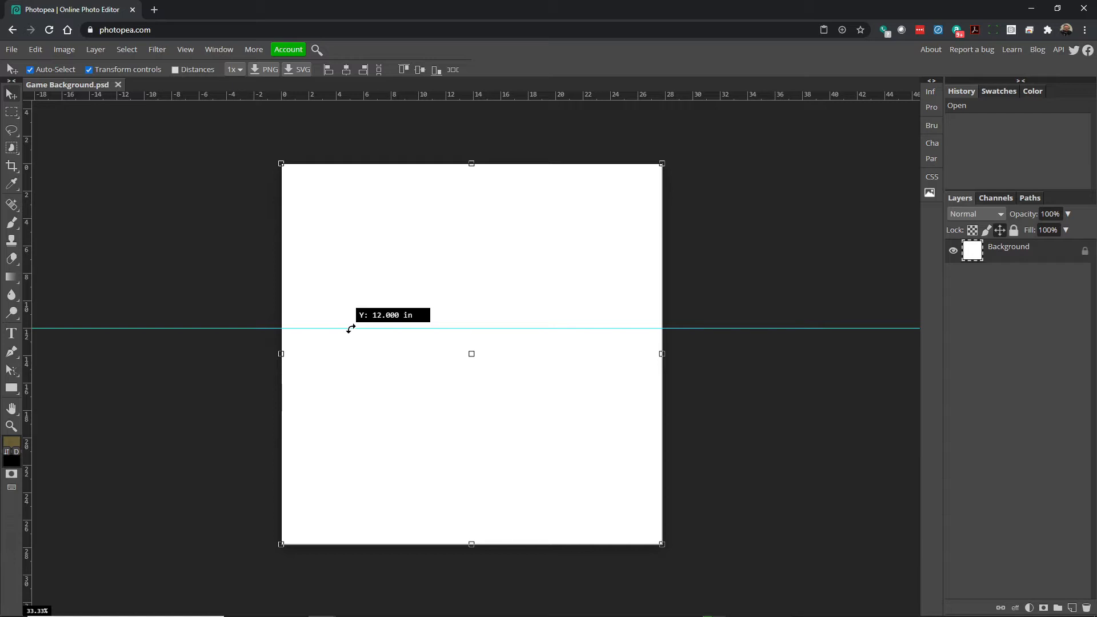
left_click_drag(351, 329, 350, 327)
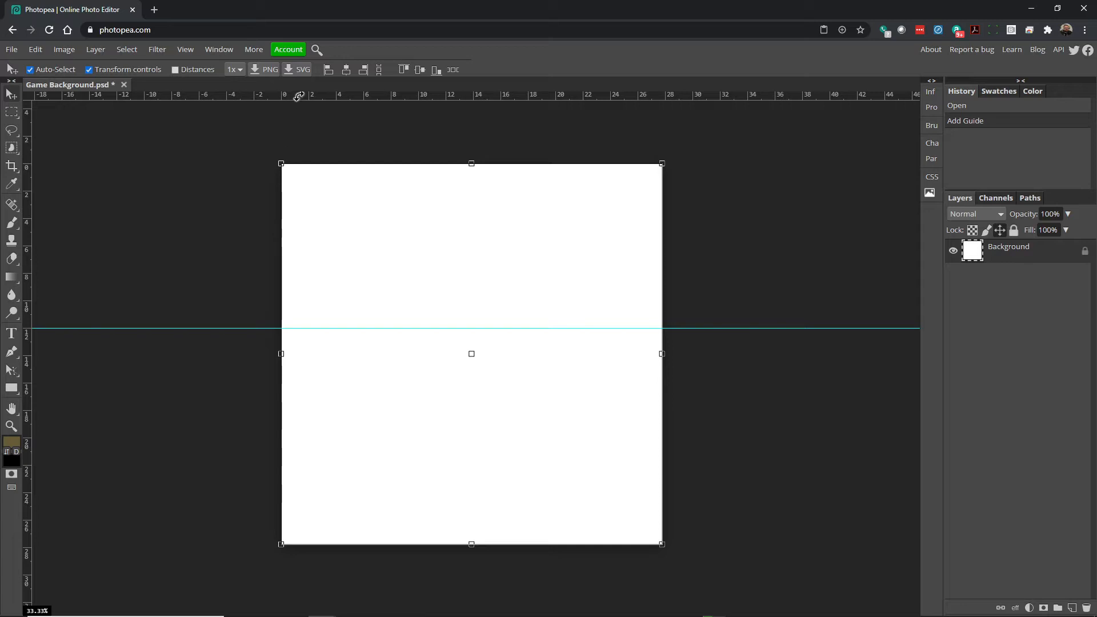
left_click_drag(297, 95, 326, 342)
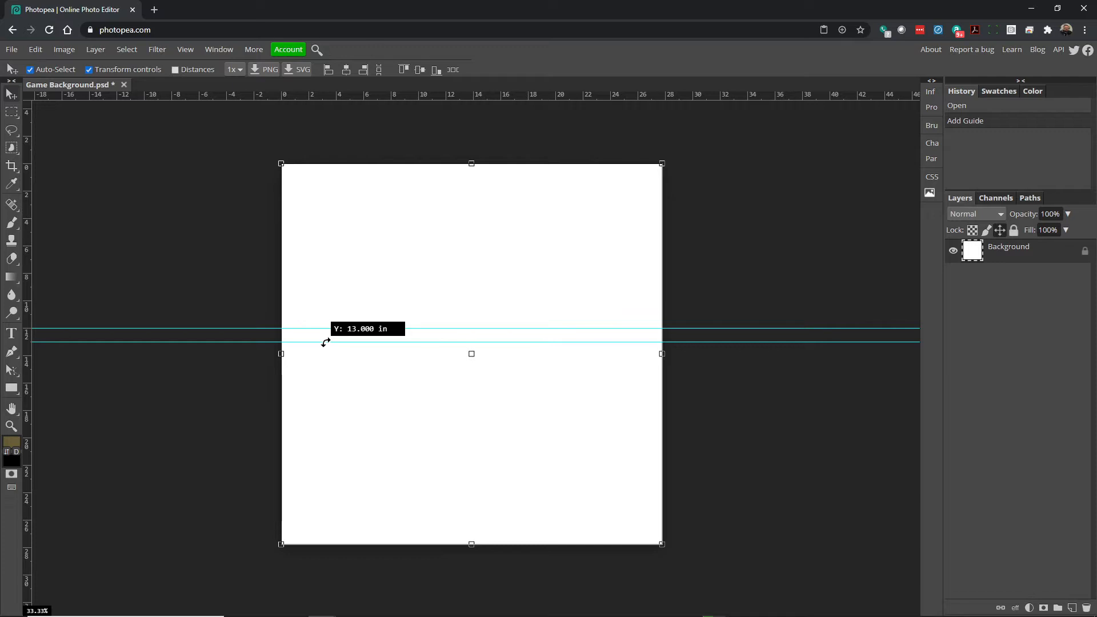
left_click_drag(326, 342, 326, 342)
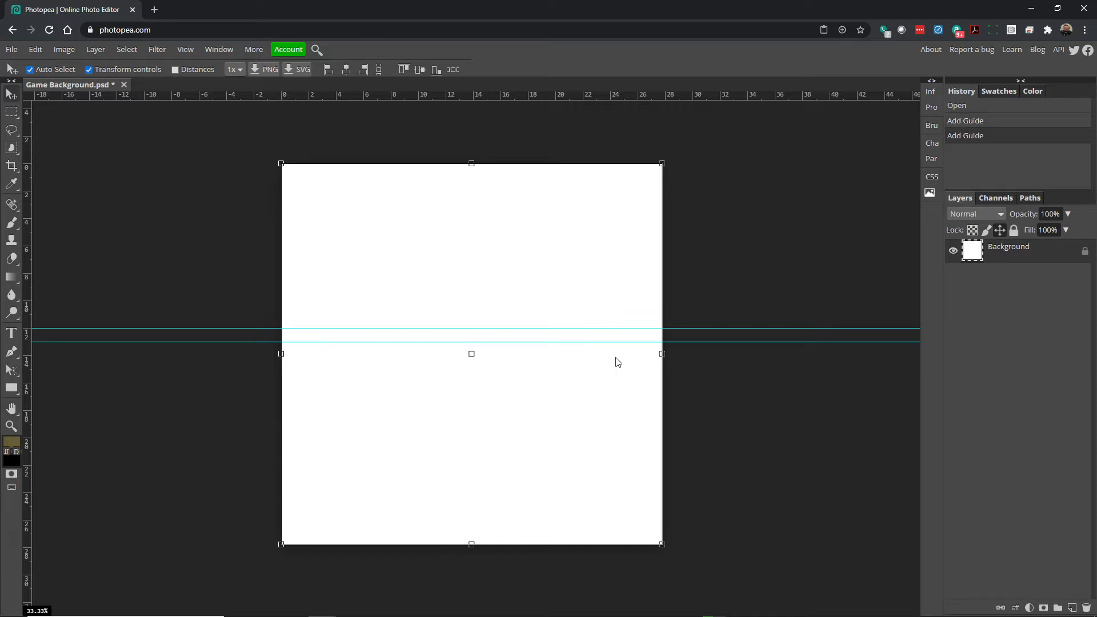
left_click_drag(378, 96, 394, 438)
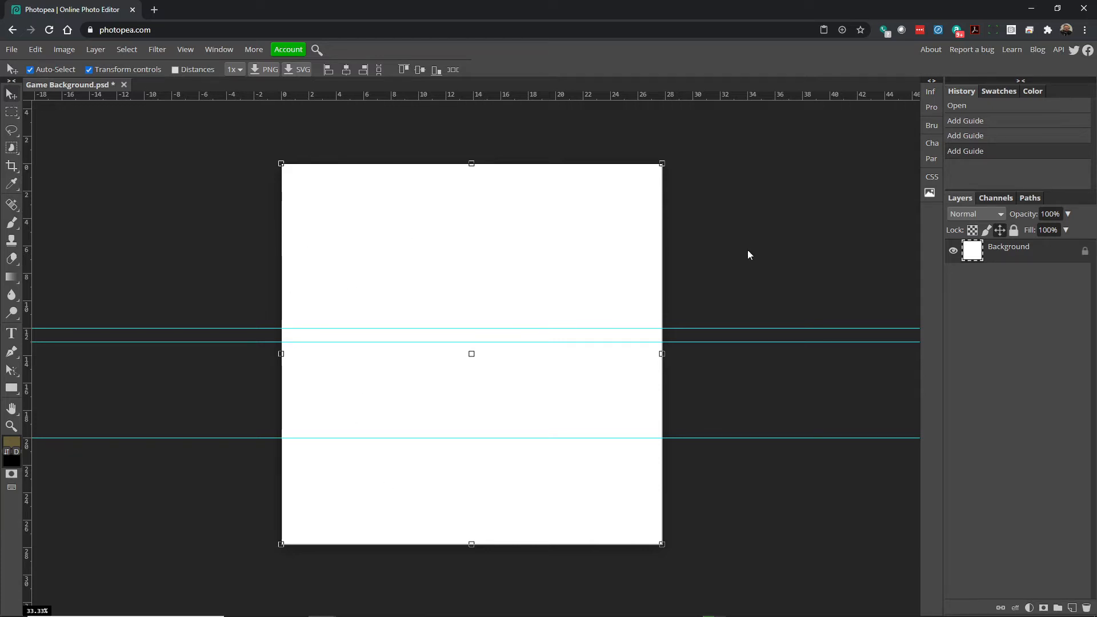
left_click(693, 250)
- Edit the Gradient tool's gradient and set its starting colour stop at 0% to a light blue
right_click(12, 278)
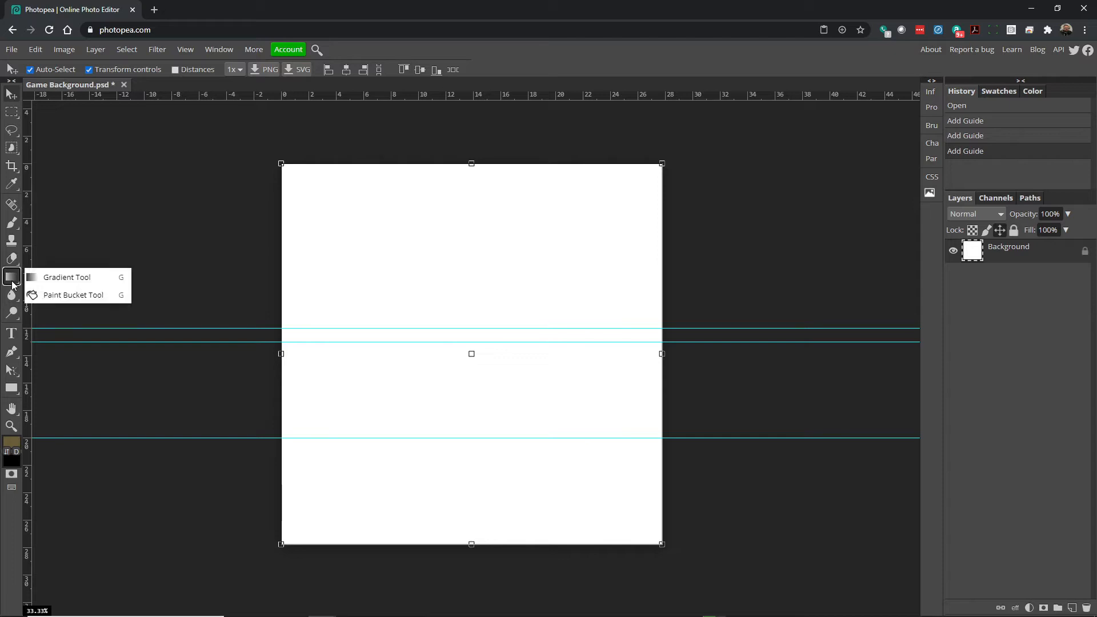
left_click(49, 279)
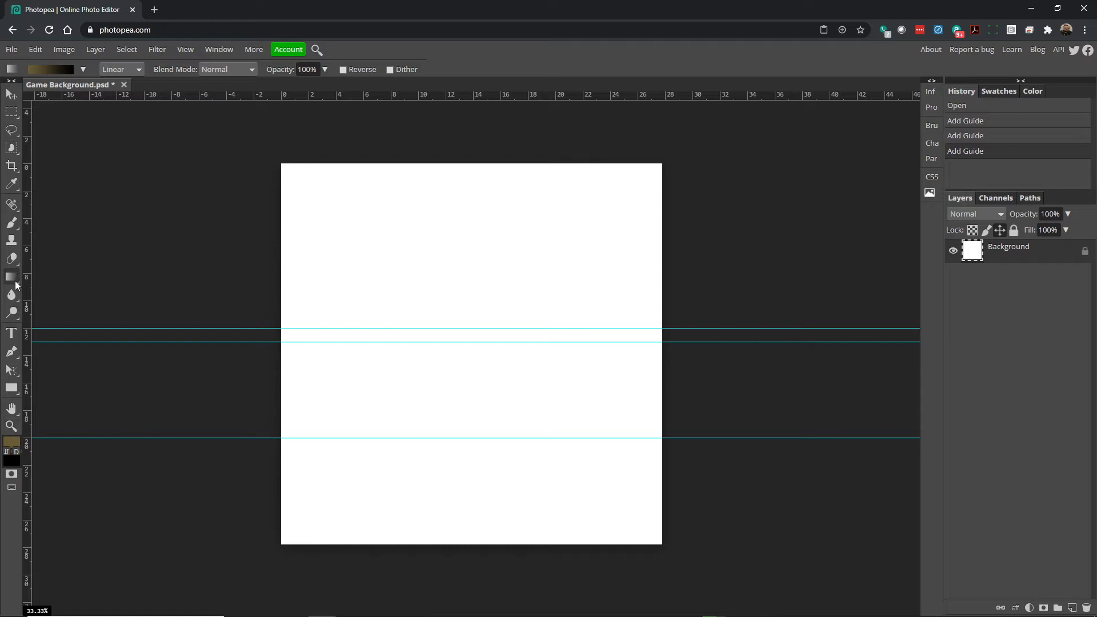
left_click(62, 70)
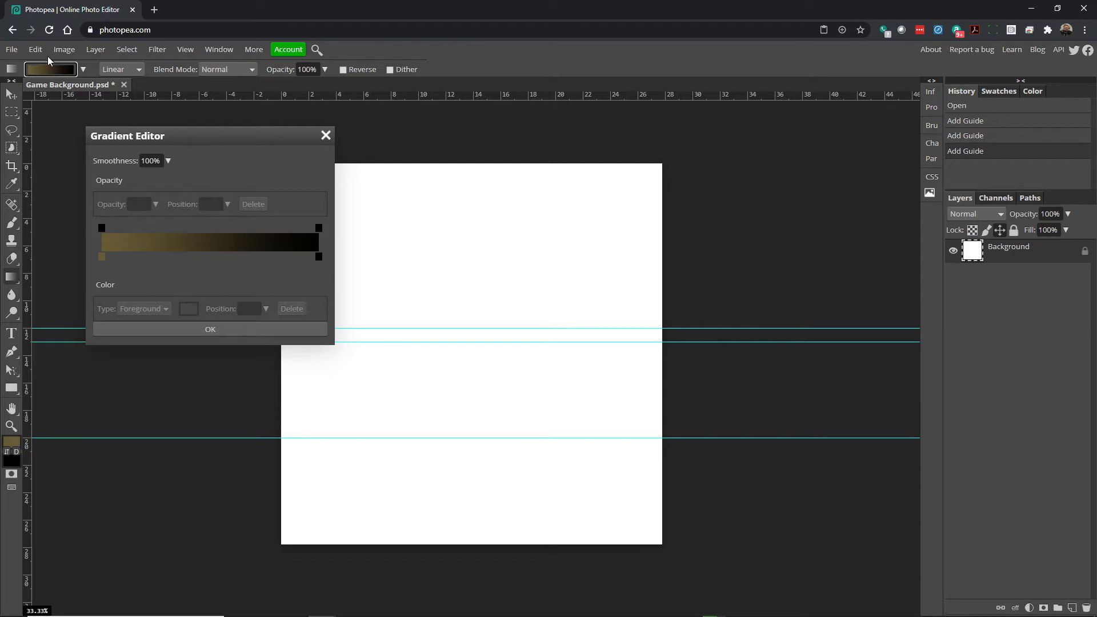
left_click(102, 257)
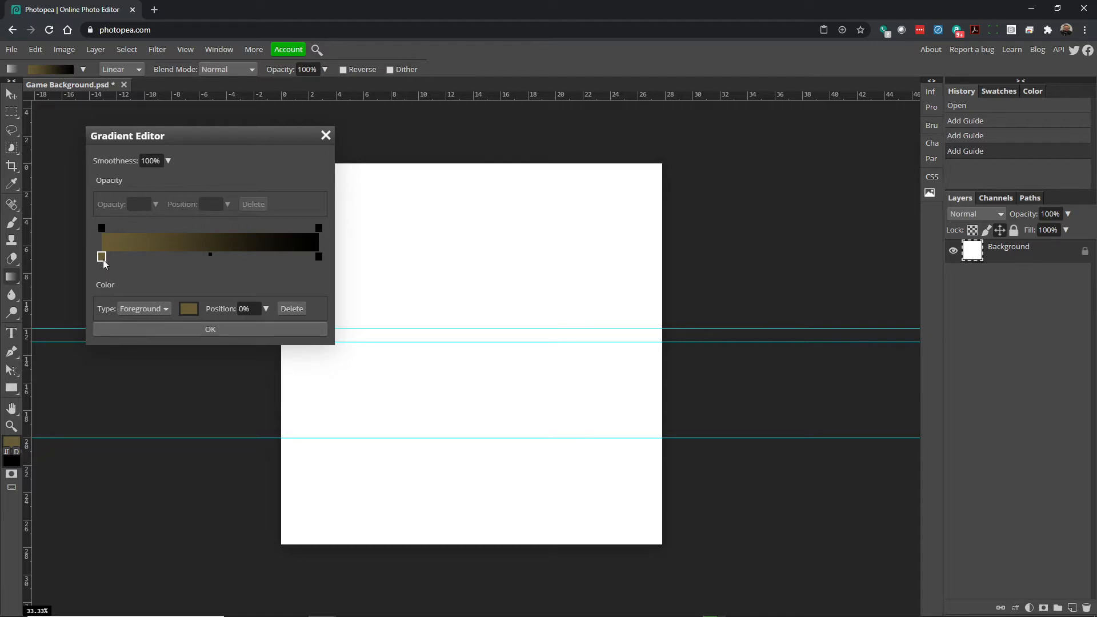
left_click(192, 309)
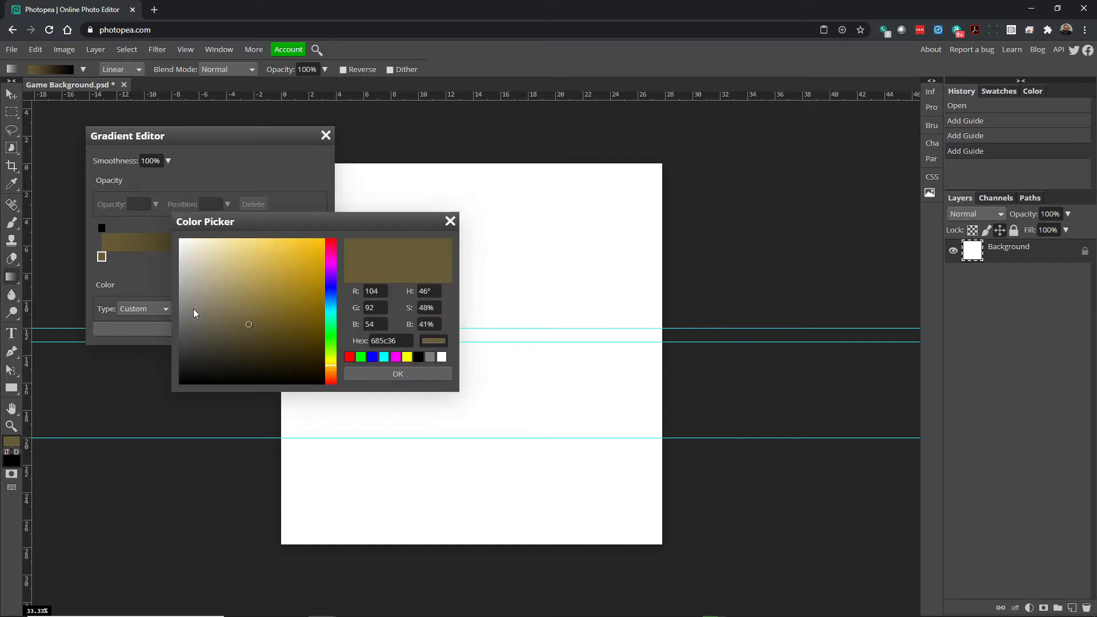
left_click_drag(335, 295, 334, 300)
left_click(251, 260)
left_click_drag(251, 259, 217, 241)
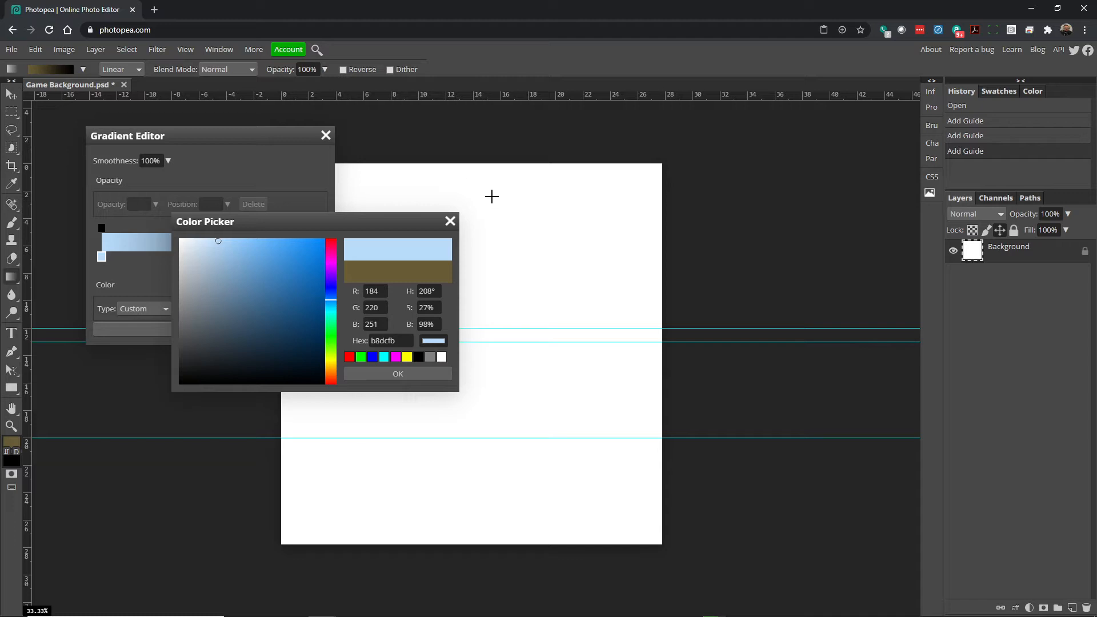
mouse_move(235, 245)
left_mouse_down()
mouse_move(225, 241)
mouse_move(239, 234)
left_mouse_up()
left_click(397, 373)
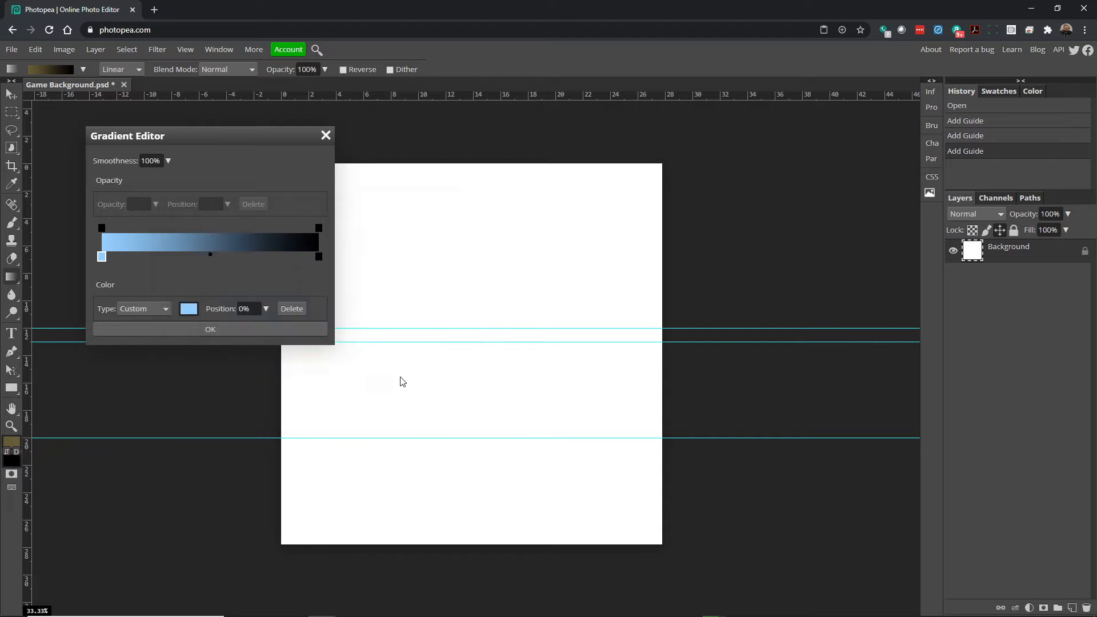
- Set the gradient's end colour stop at 100% to the brighter blue 46aaff
left_click(319, 256)
left_click(188, 308)
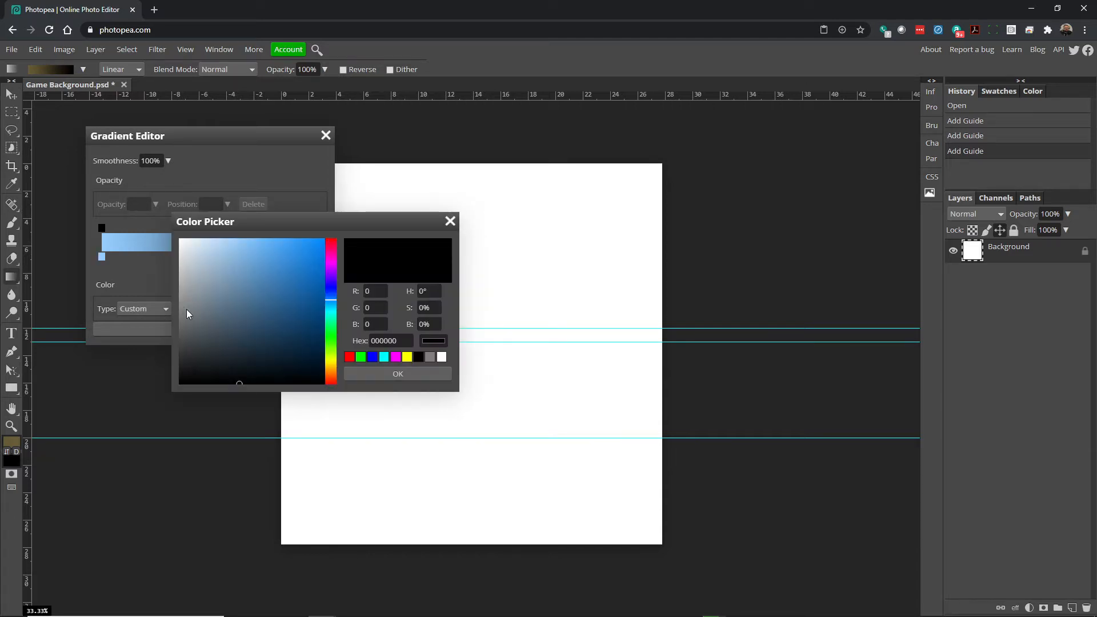
mouse_move(313, 247)
left_mouse_down()
mouse_move(289, 252)
mouse_move(285, 239)
left_mouse_up()
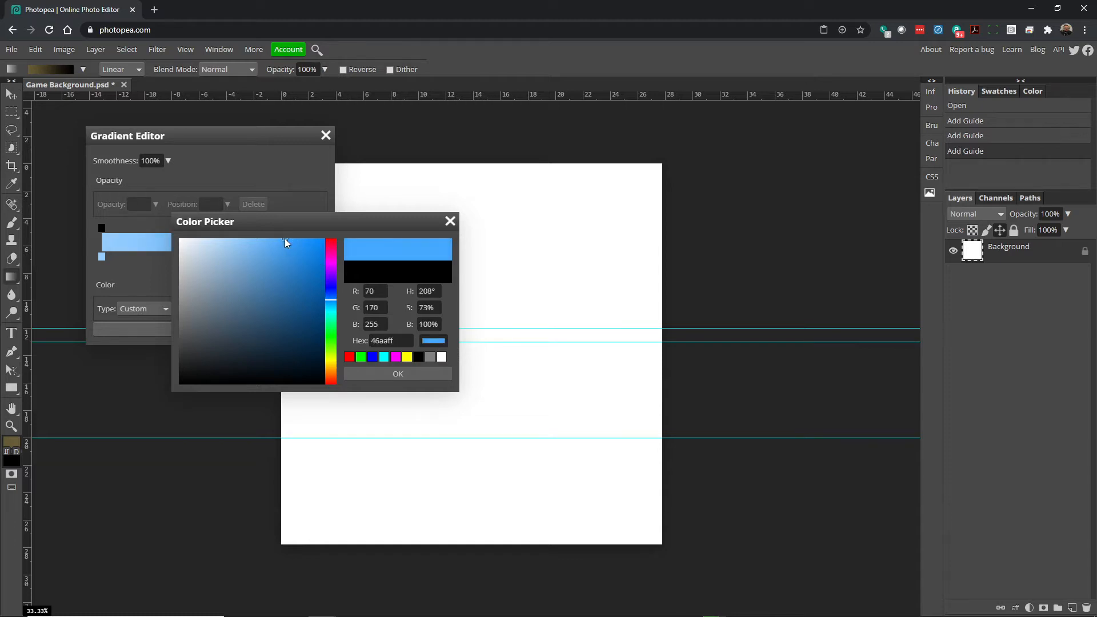
left_click(373, 375)
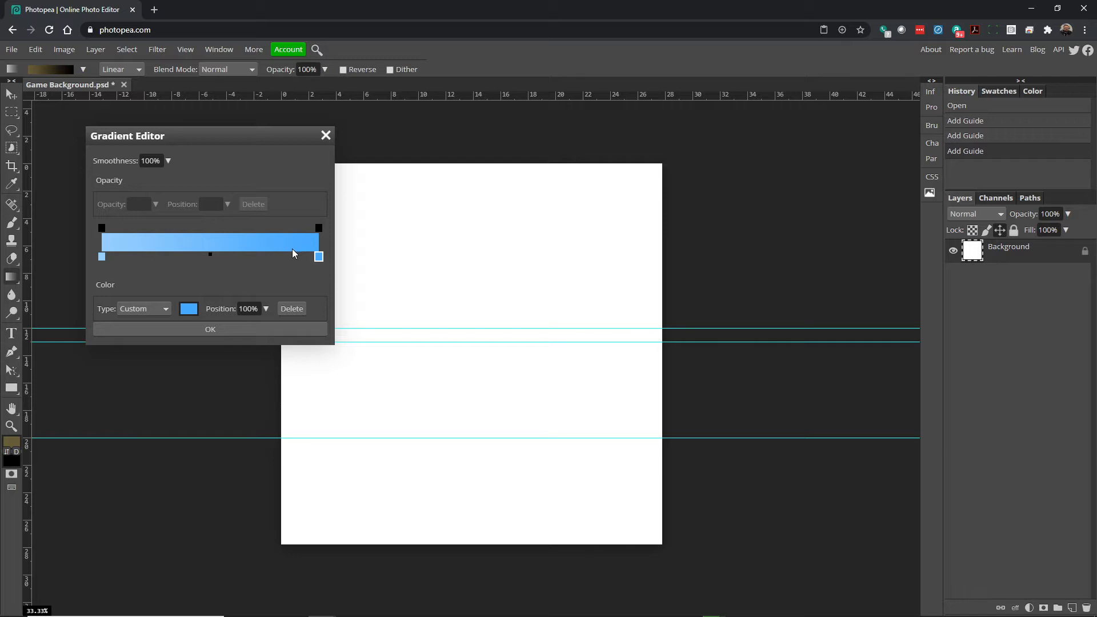
- Lighten the gradient's starting colour stop to a very pale blue and accept the edited gradient
left_click(102, 257)
left_click(189, 308)
left_click_drag(209, 244, 214, 241)
left_click(362, 372)
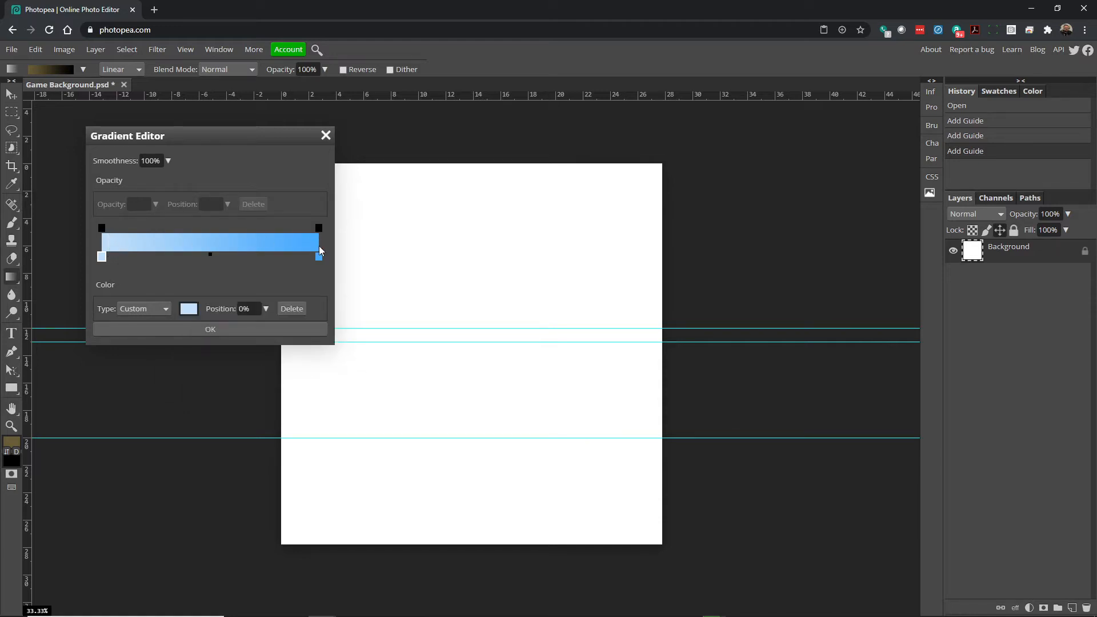
left_click(234, 329)
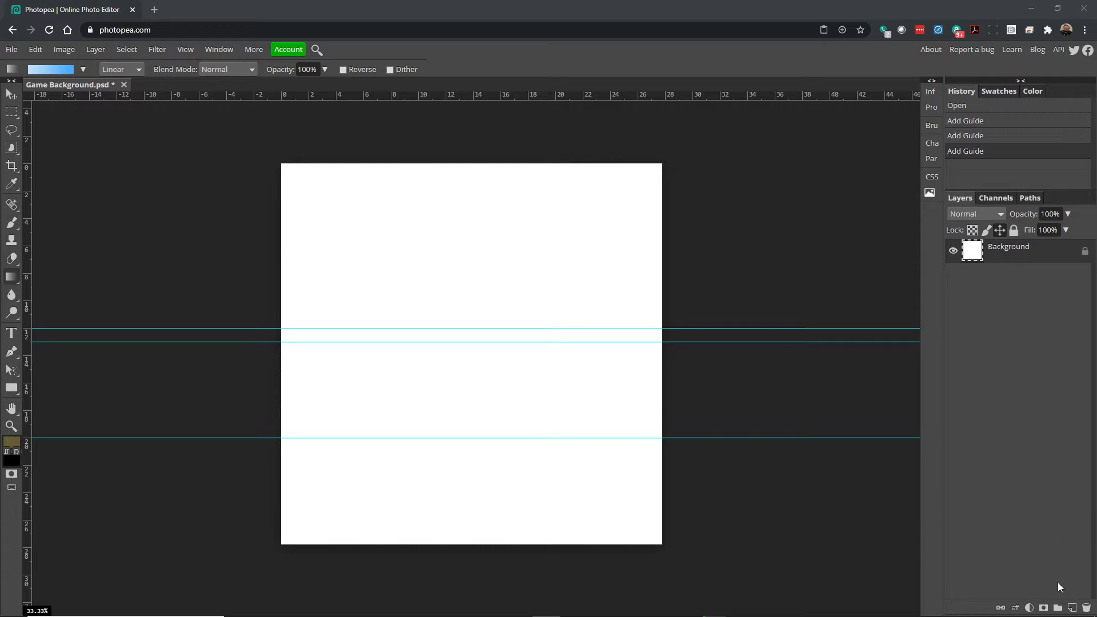
- Add a new layer above the Background and name it Sky
left_click(1071, 610)
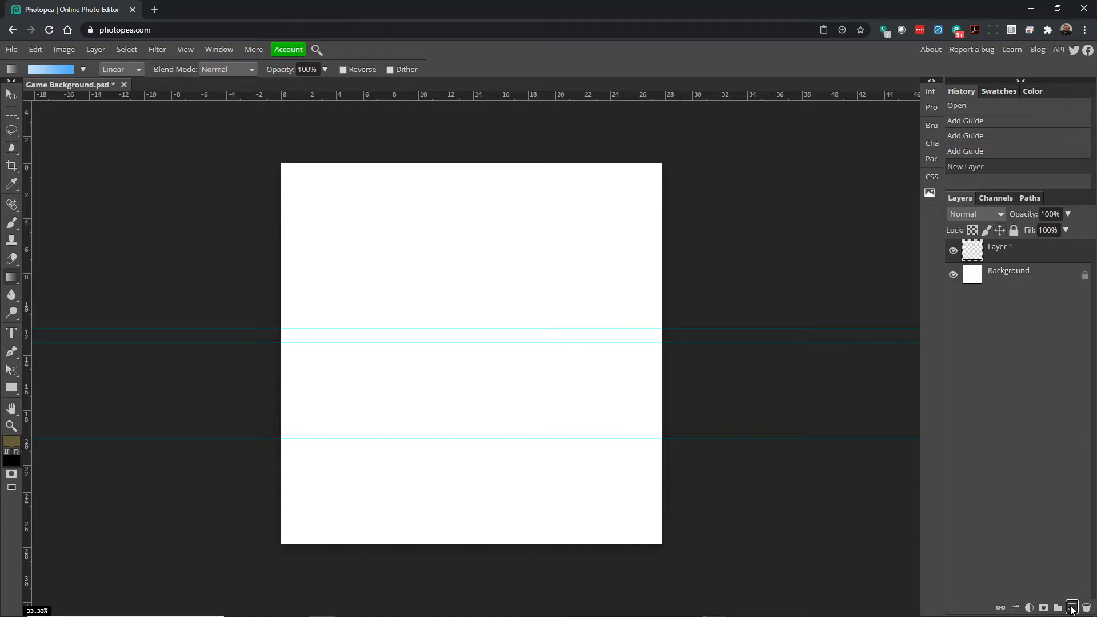
double_click(1000, 247)
type("Sky")
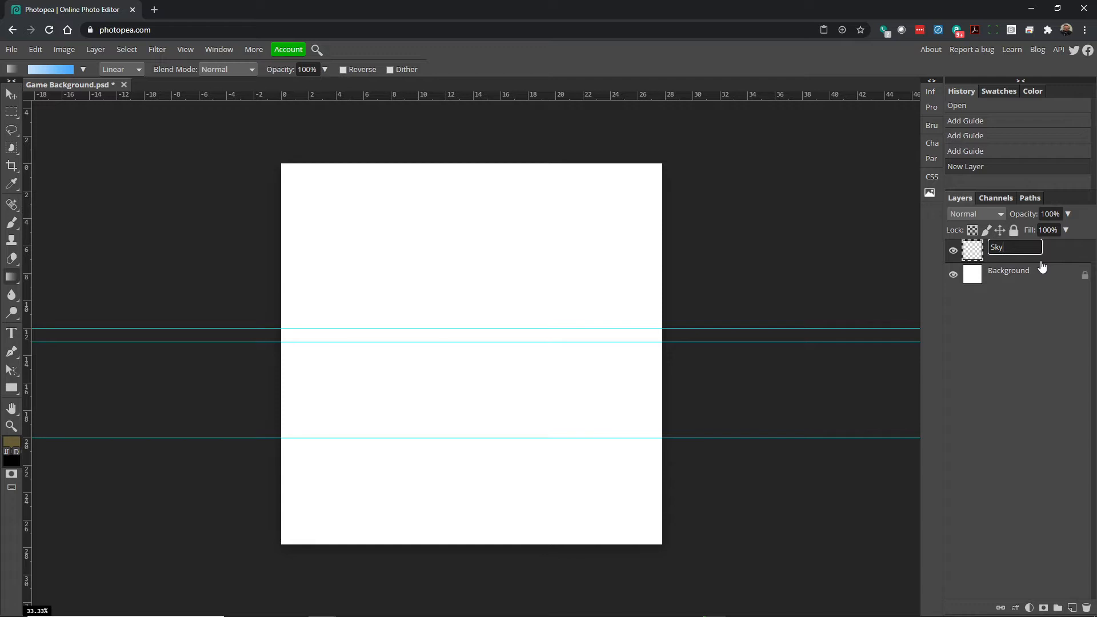
key("Return")
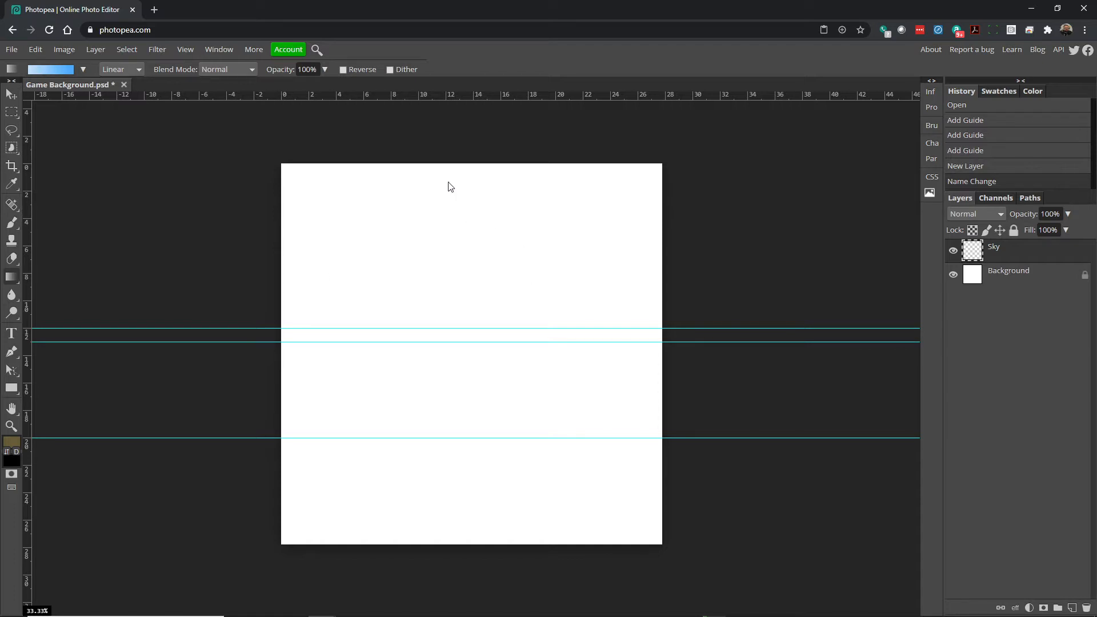
- Fill the Sky layer with vertical blue gradients of varying length and direction, ending on one running from pale blue at the canvas top to brighter blue below
left_click_drag(458, 177, 507, 508)
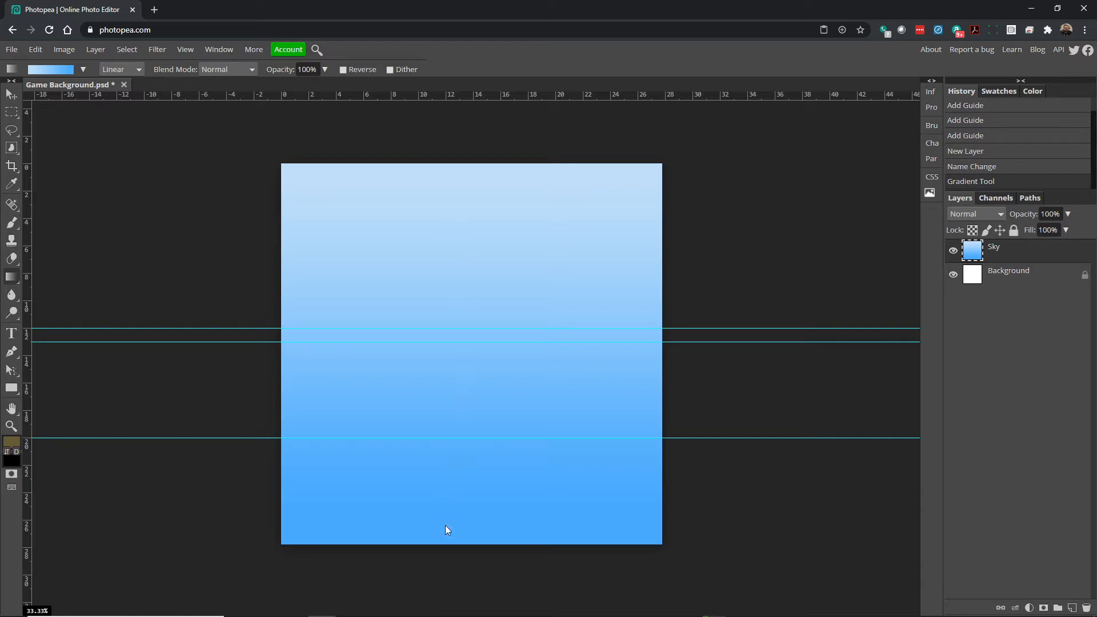
left_click_drag(466, 184, 489, 500)
left_click_drag(456, 251, 459, 185)
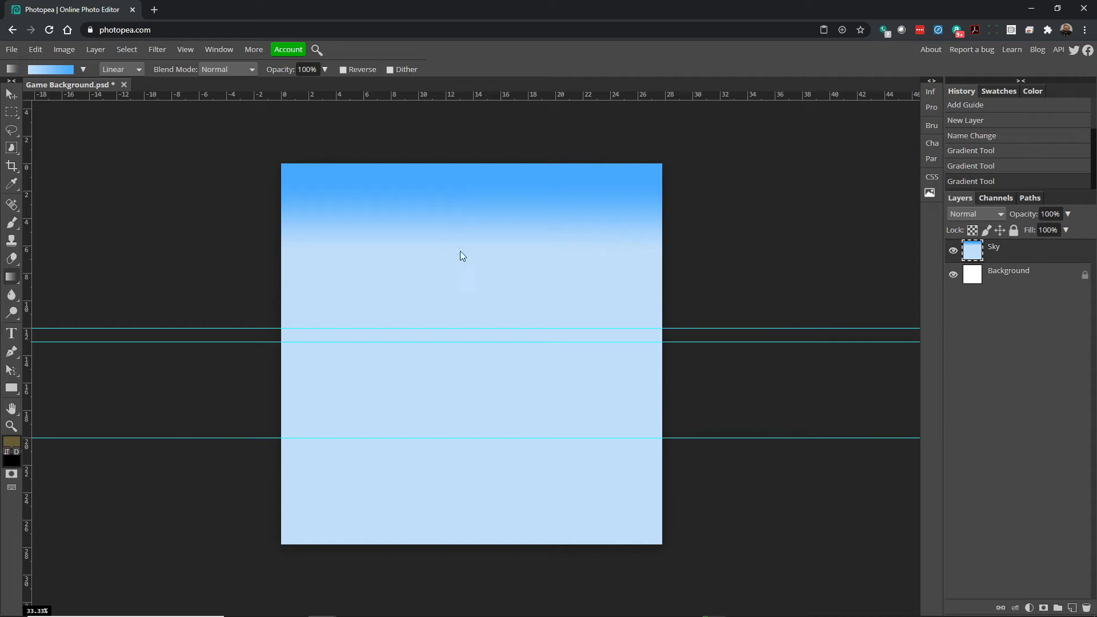
mouse_move(447, 300)
left_mouse_down()
mouse_move(458, 187)
mouse_move(453, 209)
mouse_move(483, 187)
left_mouse_up()
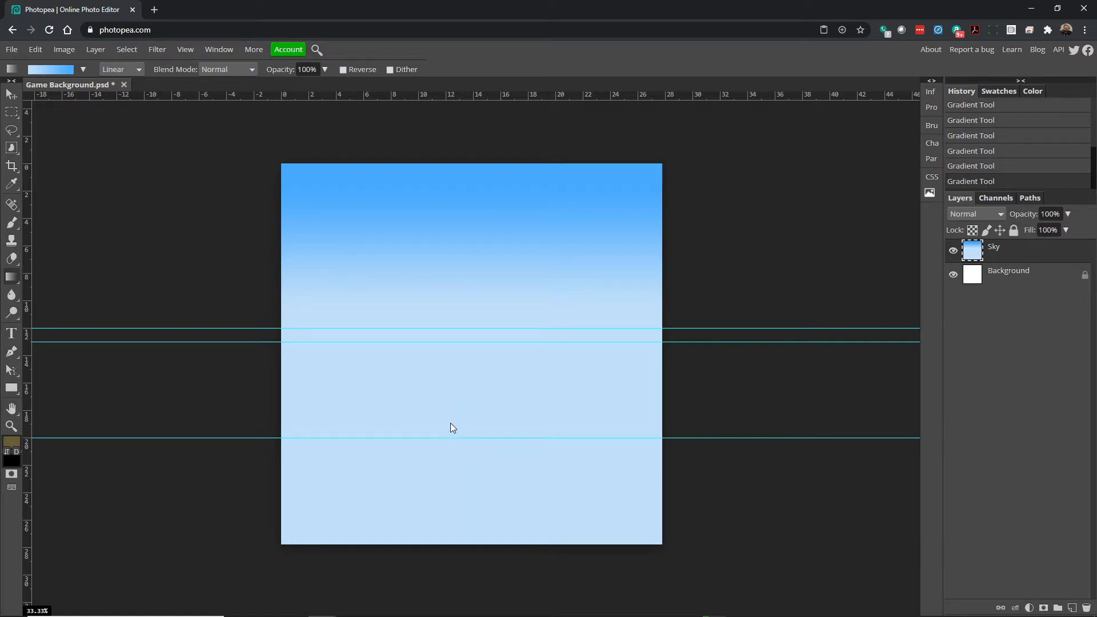
left_click_drag(447, 406, 481, 380)
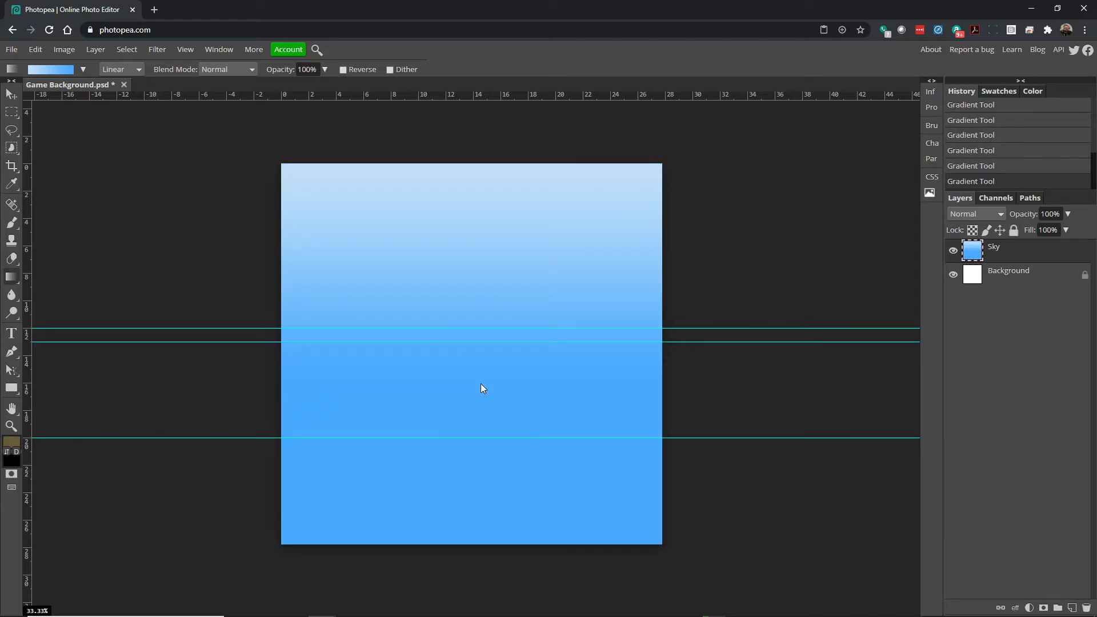
- Redraw the Sky layer's gradient at varying lengths and angles, ending on a vertical one from bright blue at the canvas top to pale blue above the upper guide
left_click_drag(466, 230, 470, 182)
left_click_drag(464, 338, 461, 180)
left_click_drag(472, 283, 481, 179)
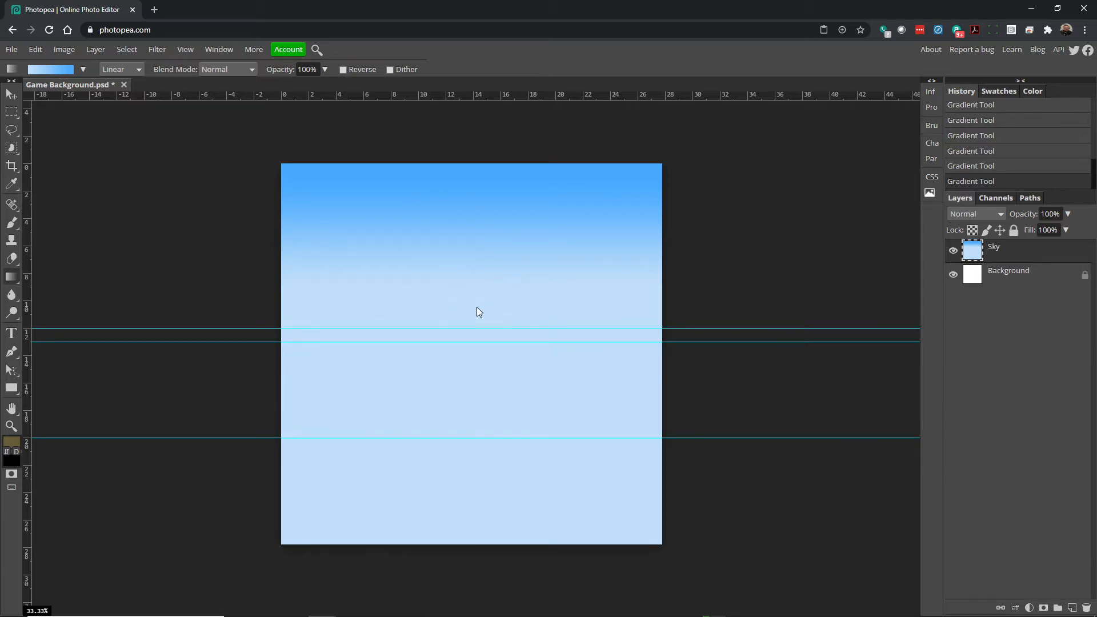
left_click_drag(486, 190, 485, 189)
left_click_drag(392, 196, 643, 350)
left_click_drag(566, 241, 362, 312)
left_click_drag(395, 395, 490, 438)
mouse_move(465, 208)
left_mouse_down()
mouse_move(468, 412)
mouse_move(472, 188)
left_mouse_up()
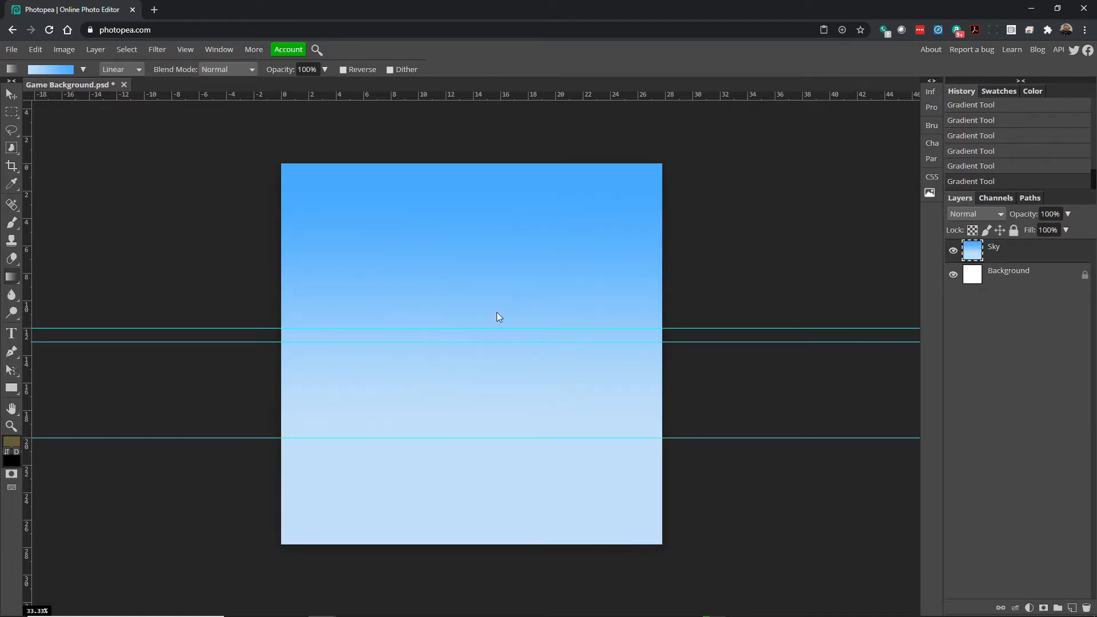
left_click_drag(461, 262, 472, 190)
left_click_drag(462, 280, 472, 199)
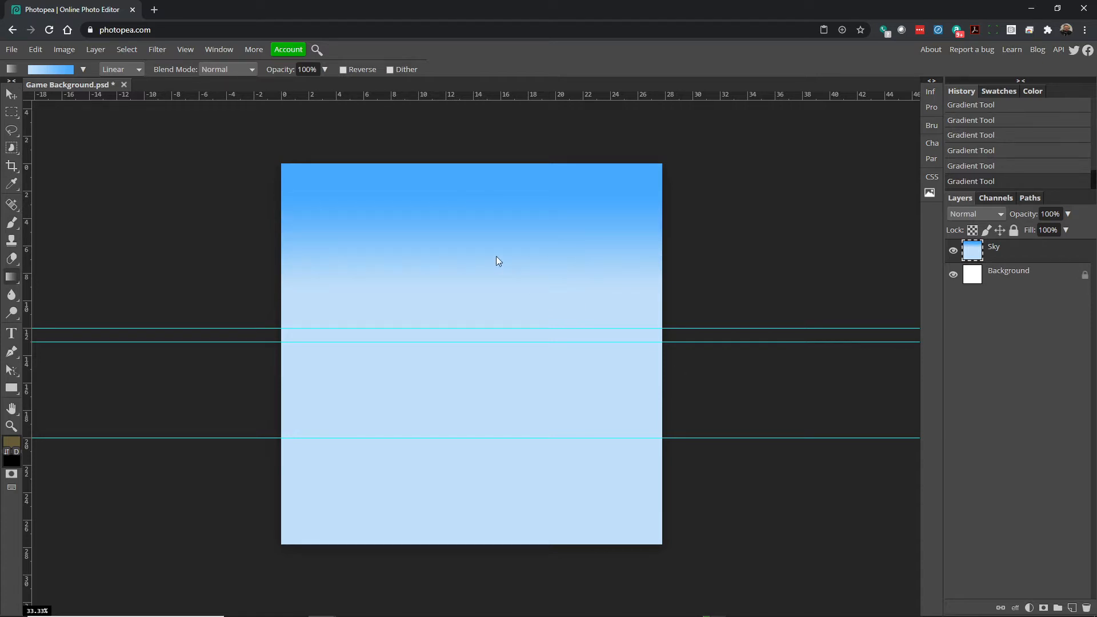
left_click_drag(462, 205, 462, 179)
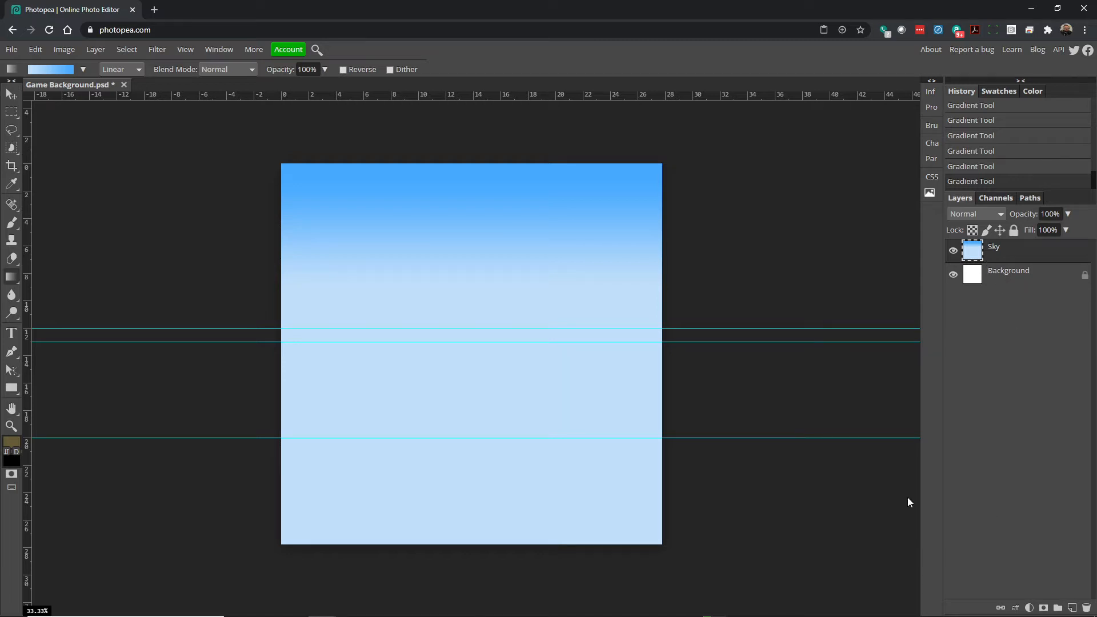
- Draw a grey-filled rectangle shape from the uppermost guide to below the canvas, extending past both canvas sides
right_click(7, 390)
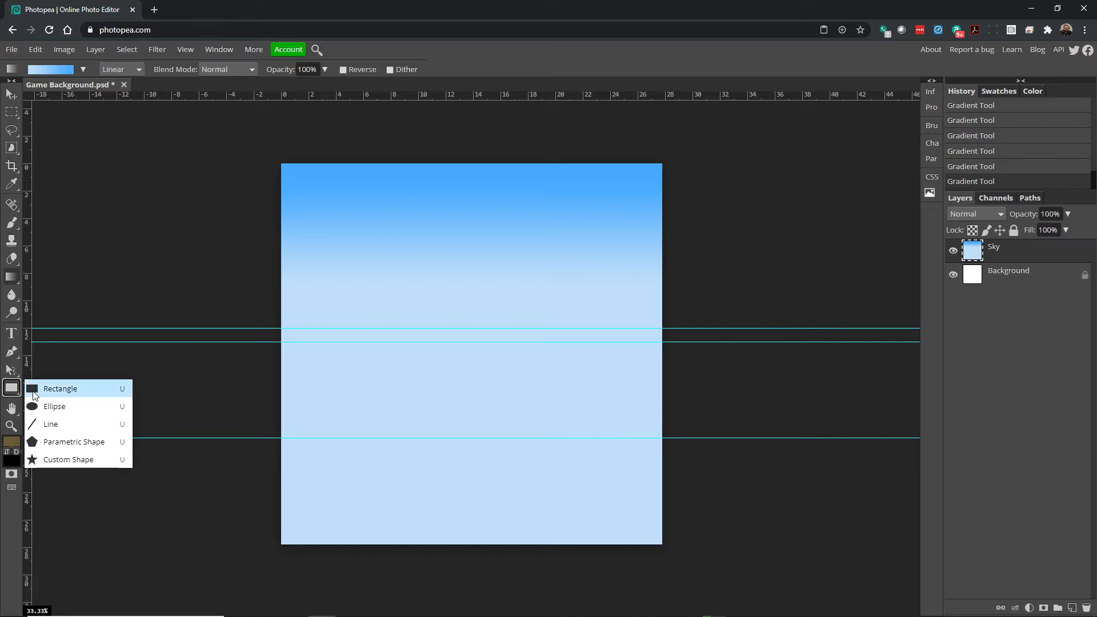
left_click(57, 389)
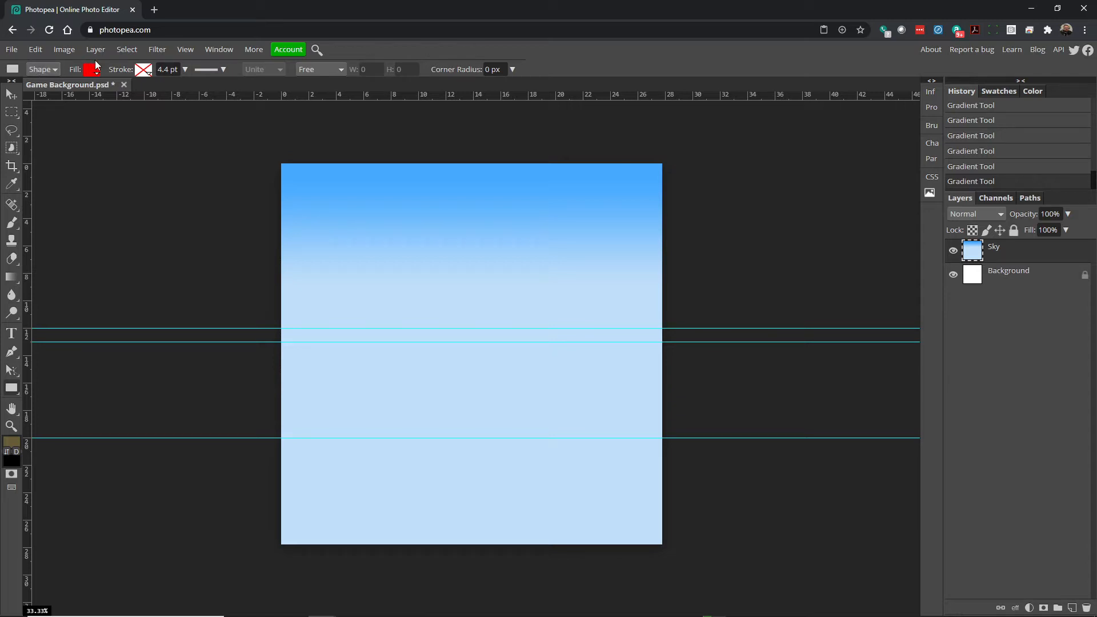
left_click(40, 69)
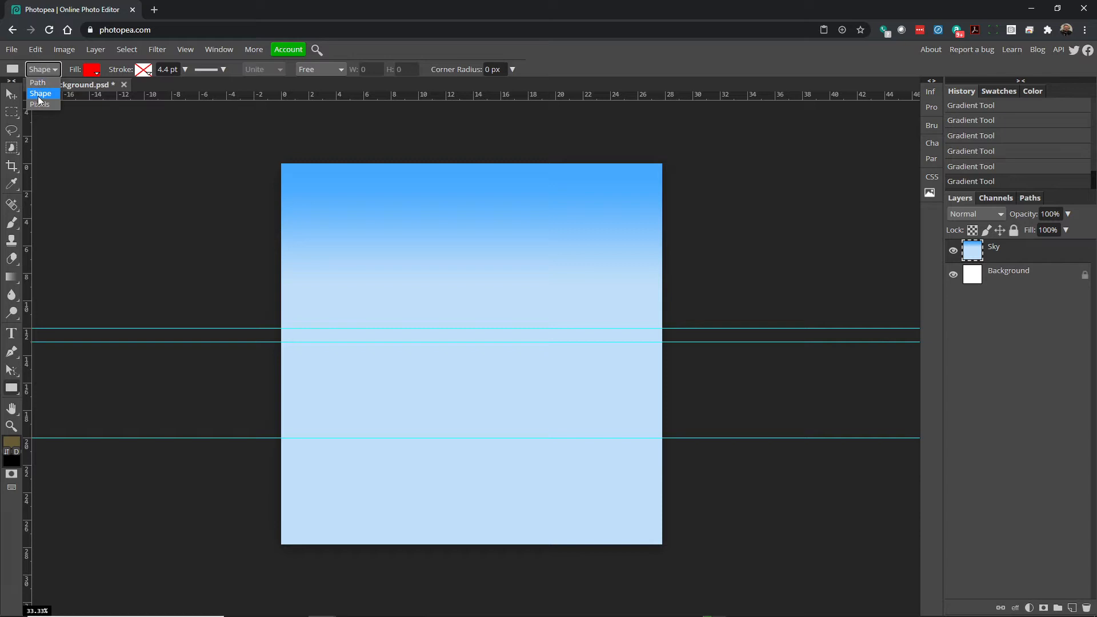
left_click(96, 72)
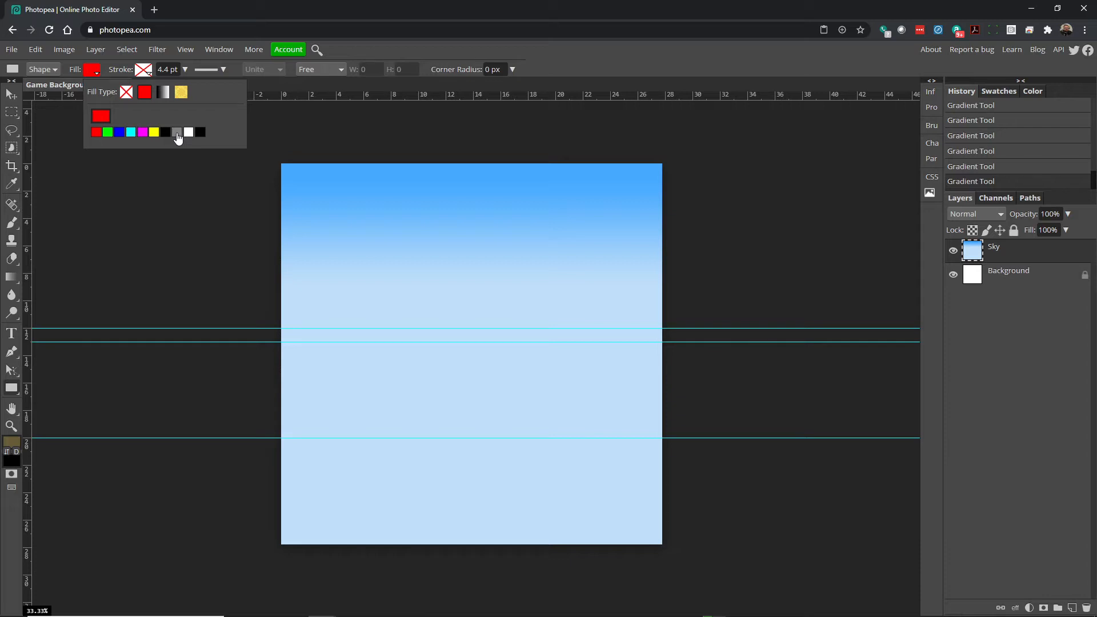
left_click(178, 136)
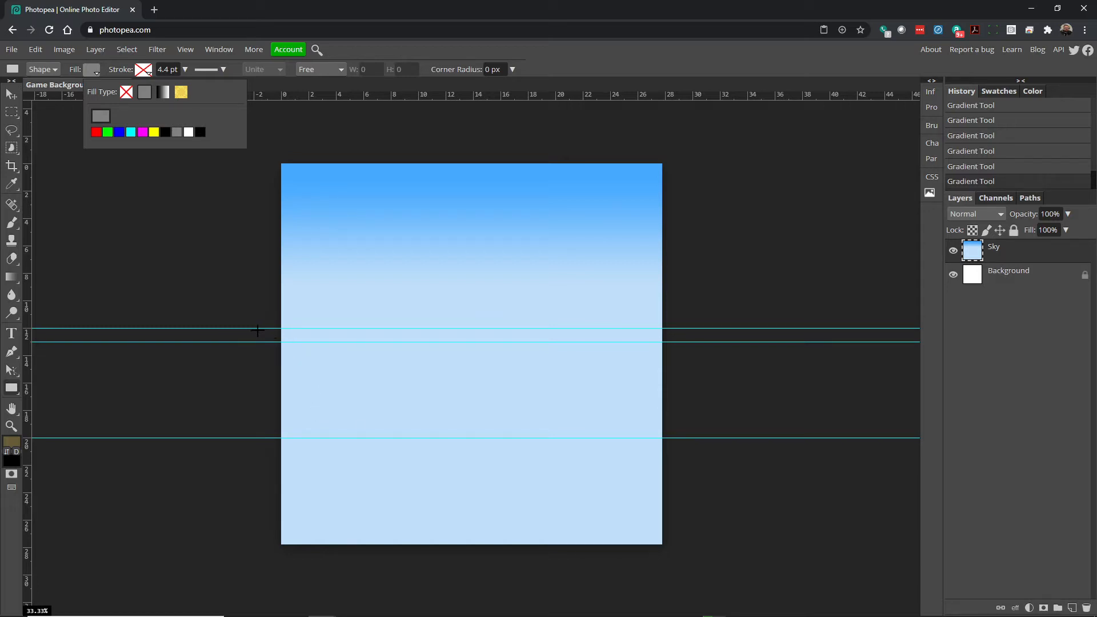
left_click(256, 328)
left_click_drag(256, 328, 692, 566)
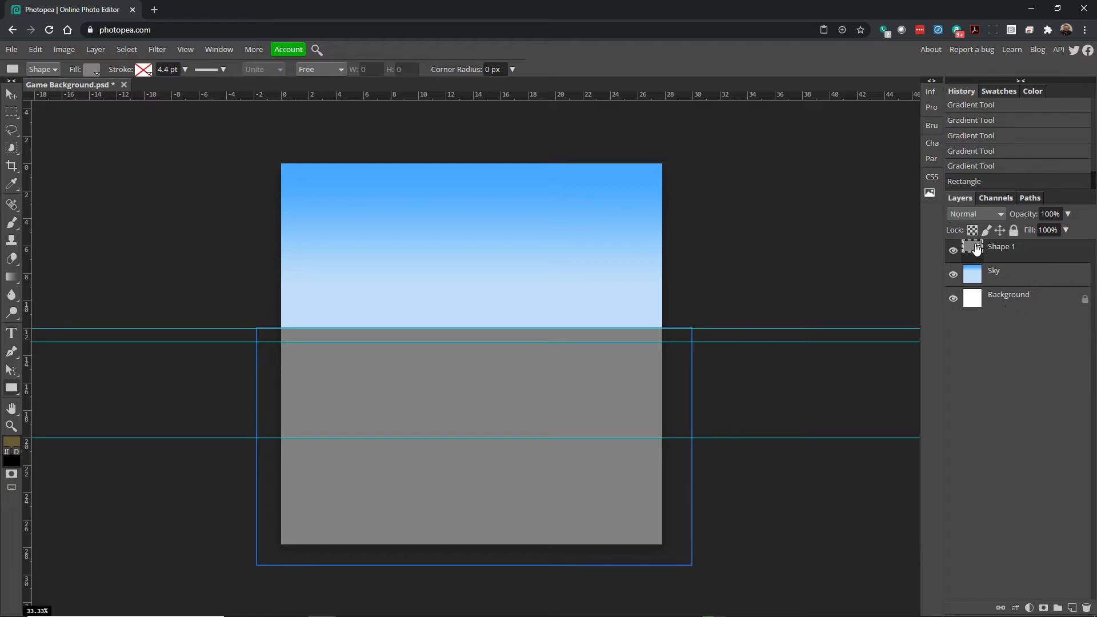
- Rename the new rectangle shape layer as Ground
double_click(1010, 249)
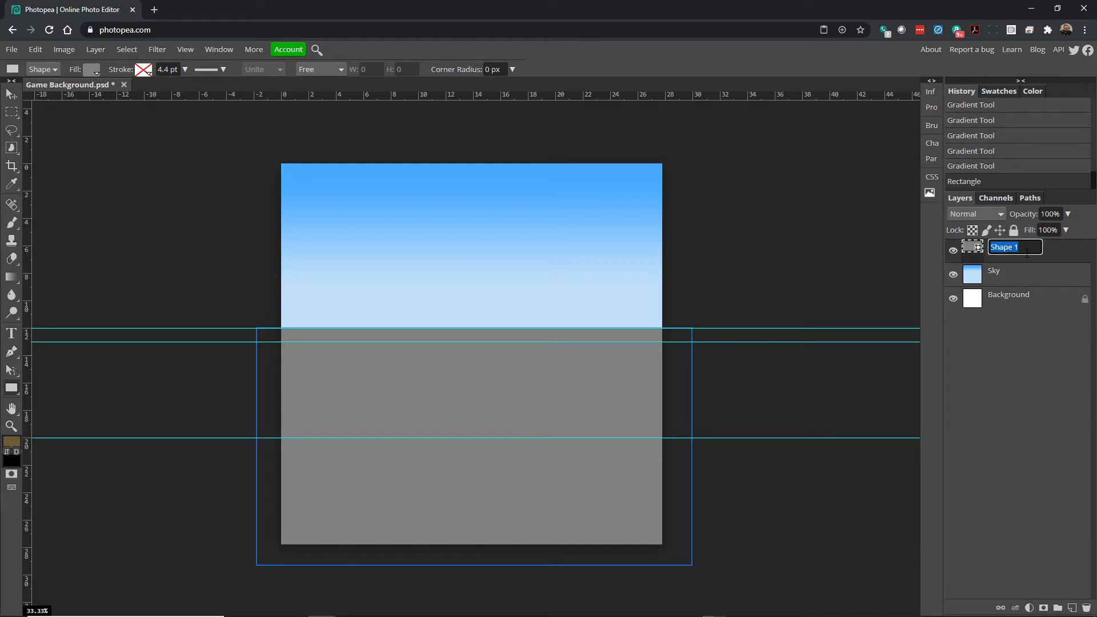
type("Ground")
key("Return")
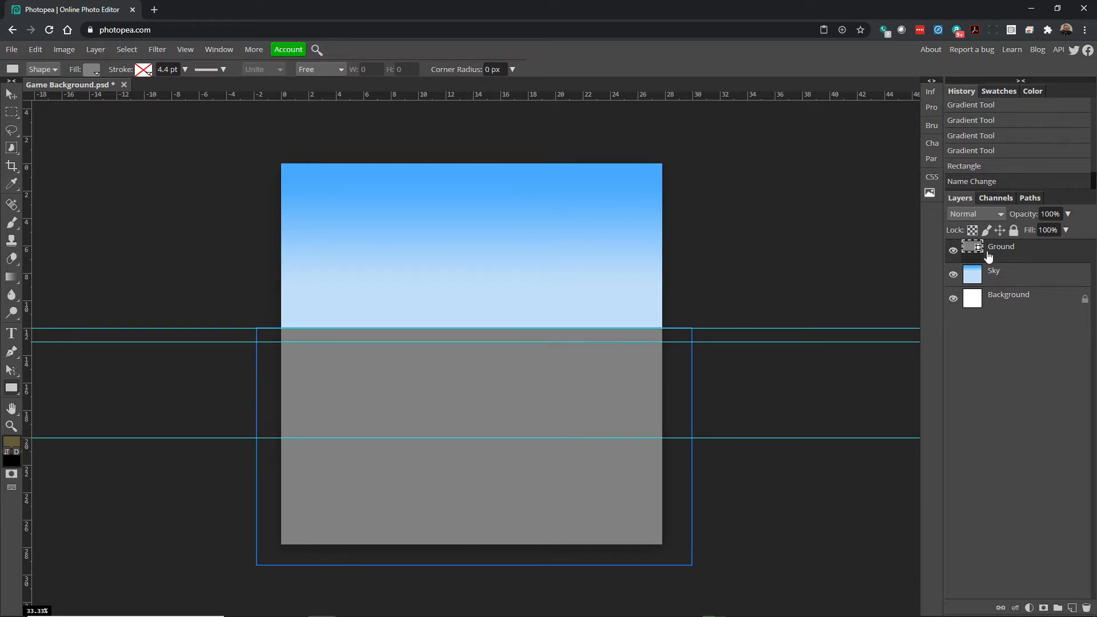
- Apply a Color Overlay effect in muted brown 746445 at 100% opacity to the Ground layer
left_click(1015, 608)
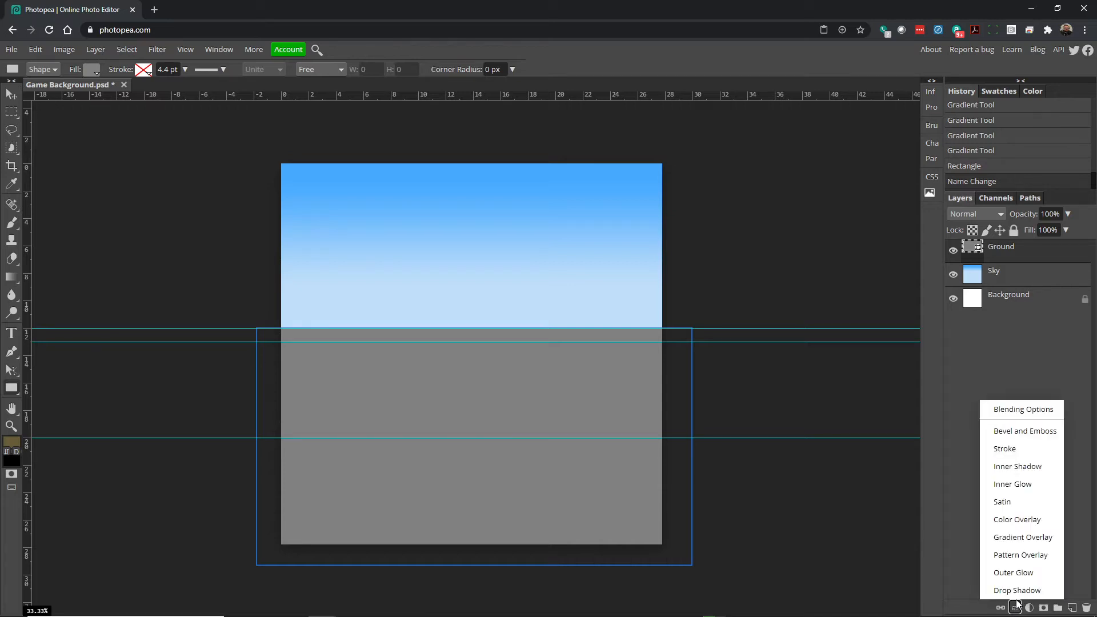
left_click(1018, 521)
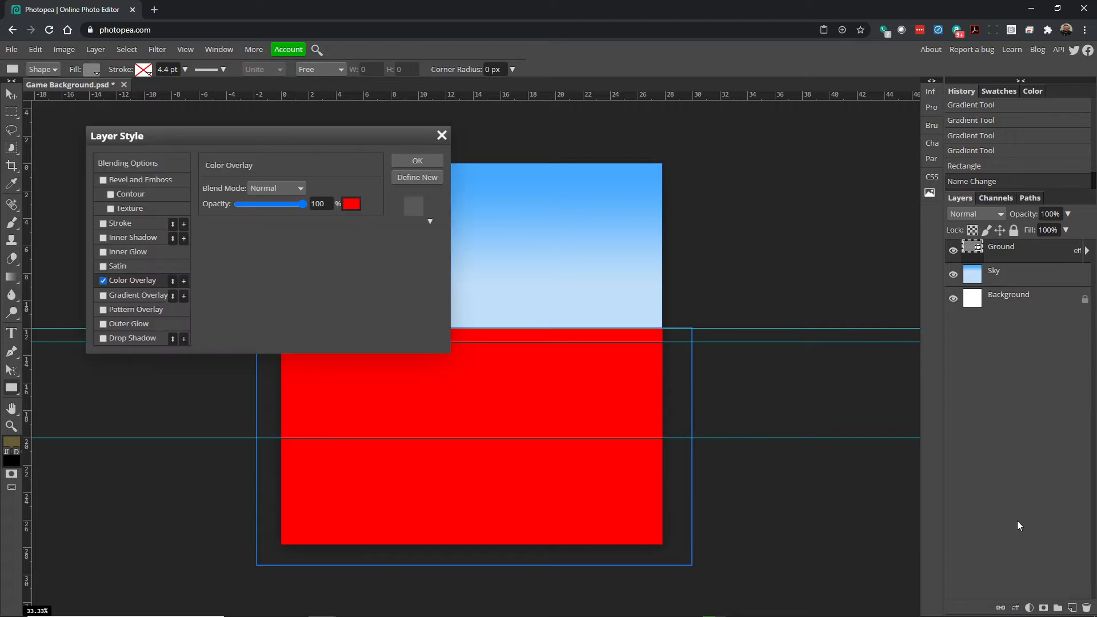
left_click_drag(226, 141, 184, 107)
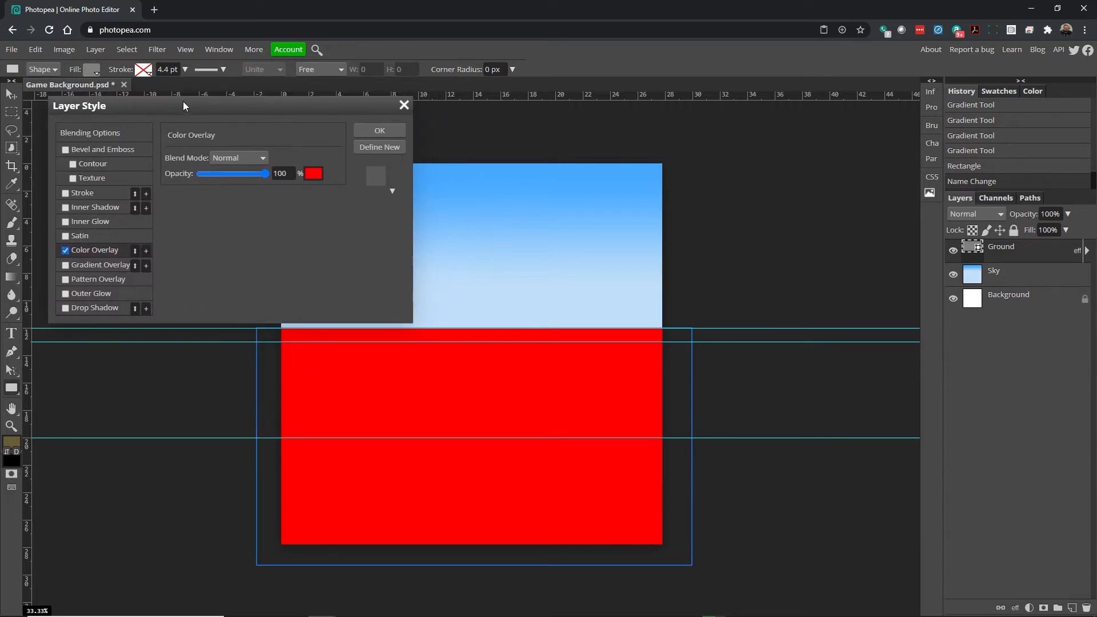
left_click(316, 176)
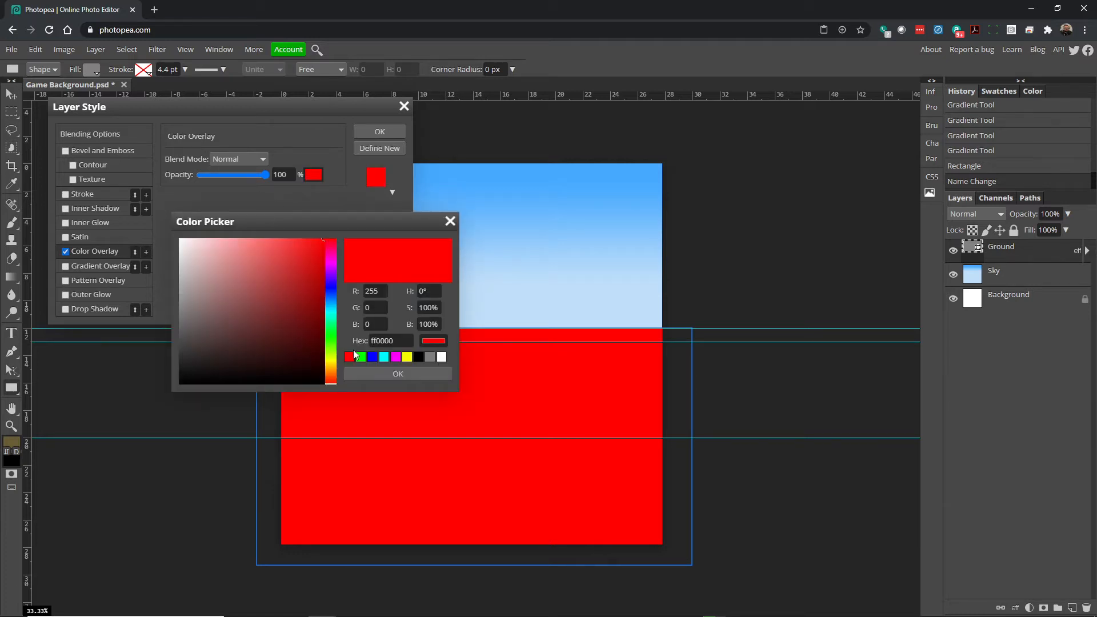
mouse_move(333, 353)
left_mouse_down()
mouse_move(334, 343)
mouse_move(338, 368)
left_mouse_up()
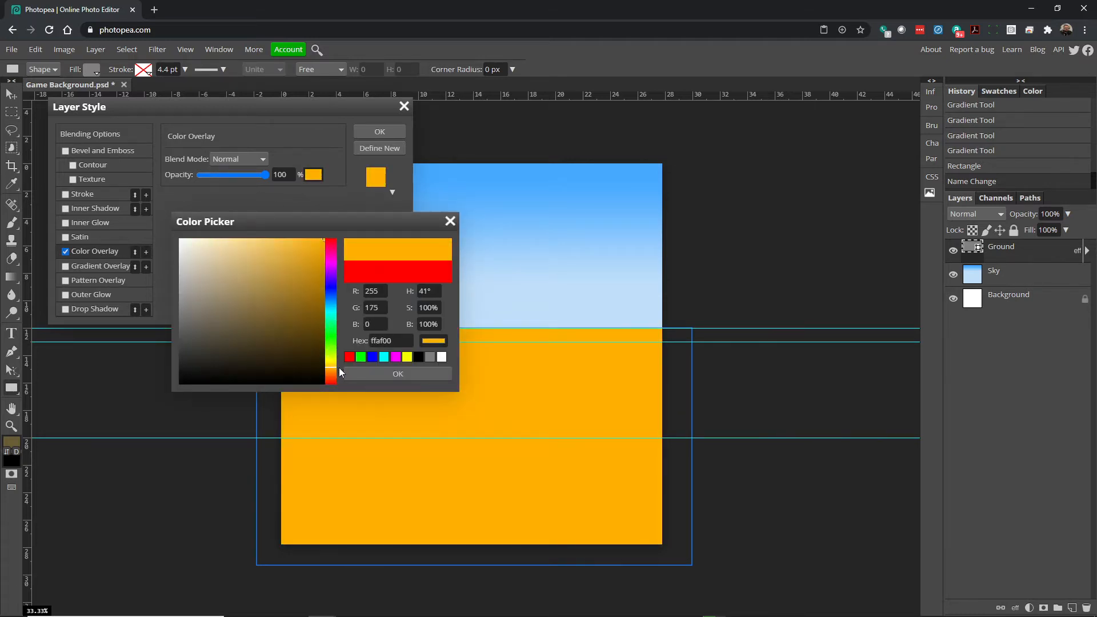
mouse_move(243, 311)
left_mouse_down()
mouse_move(240, 286)
mouse_move(229, 318)
mouse_move(231, 283)
mouse_move(239, 316)
left_mouse_up()
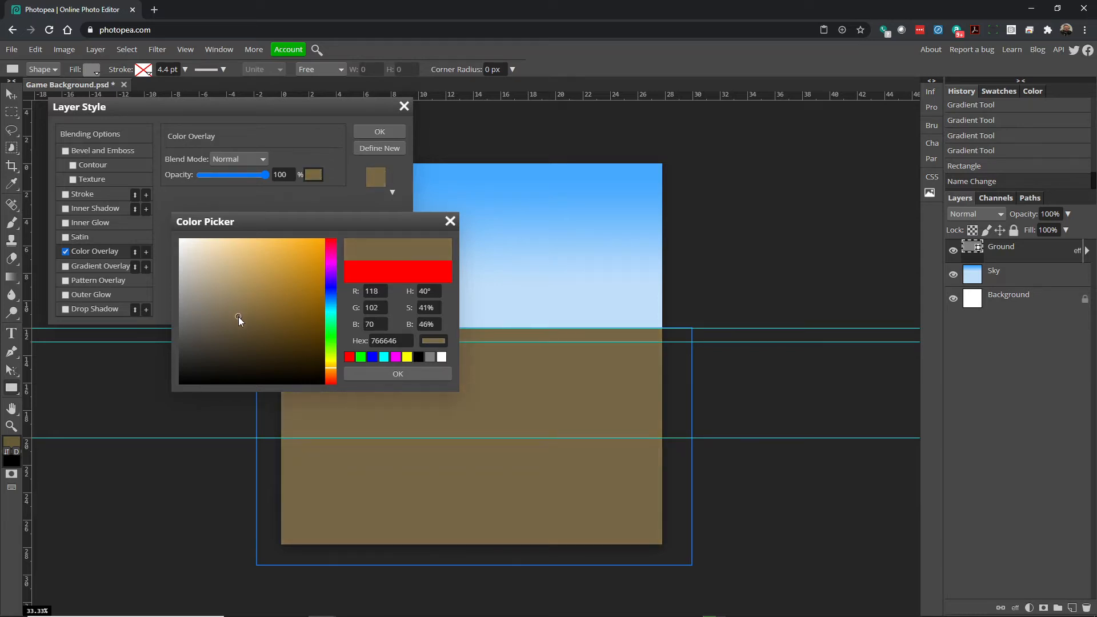
left_click(409, 373)
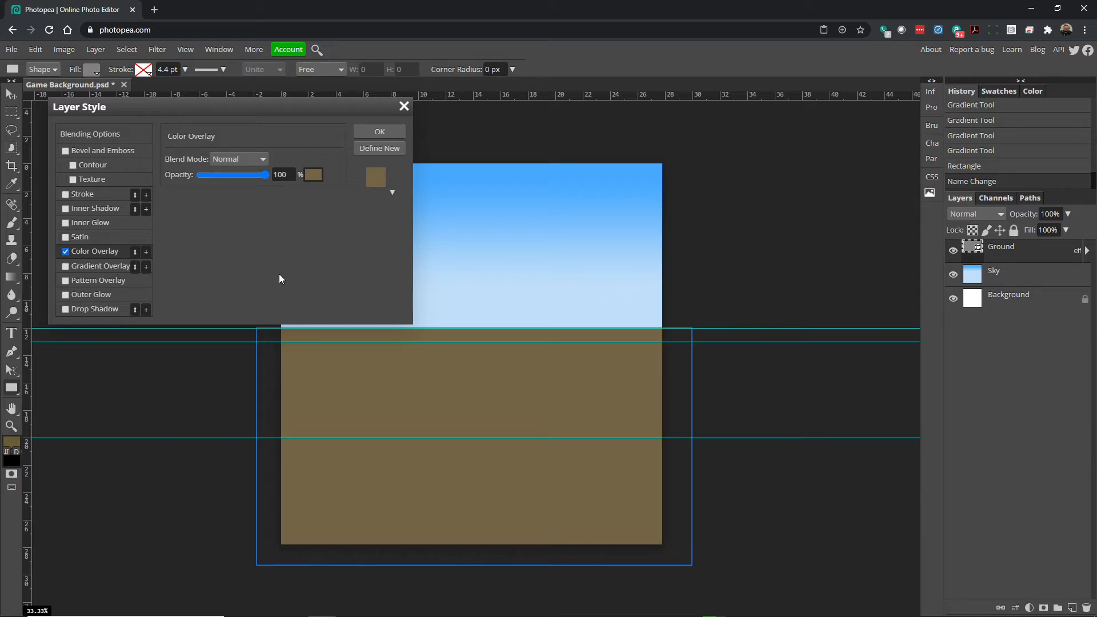
left_click(383, 132)
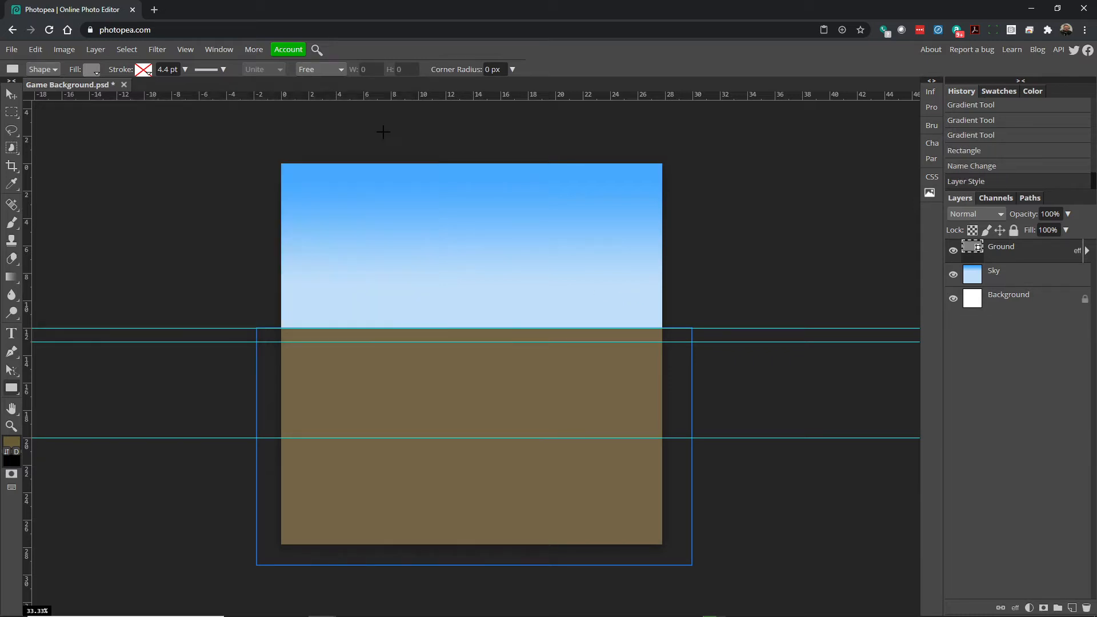
left_click(730, 251)
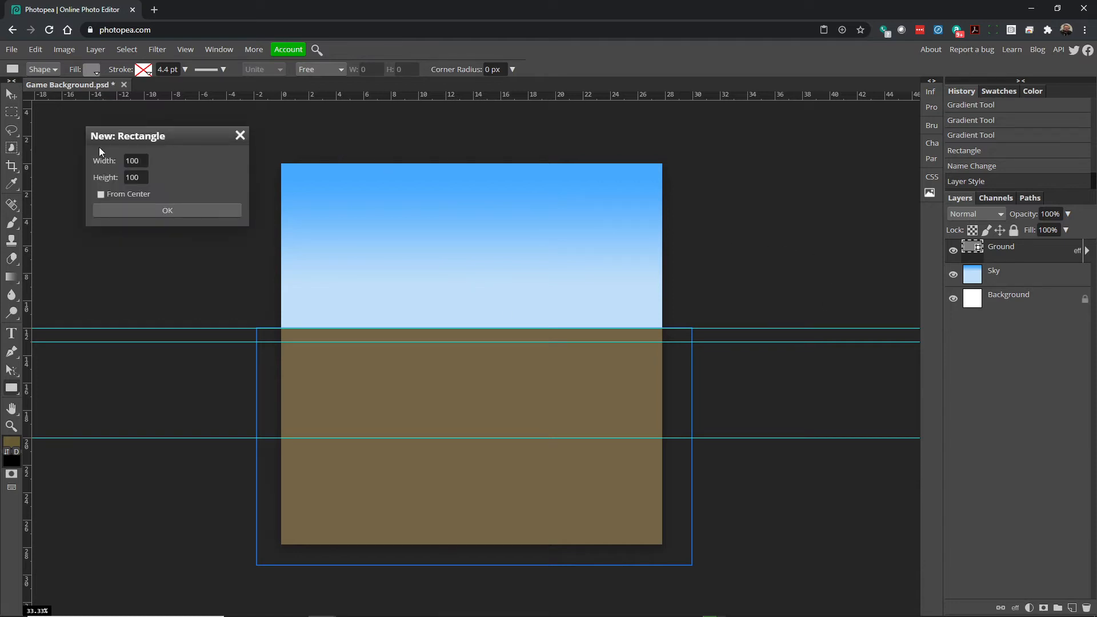
left_click(242, 137)
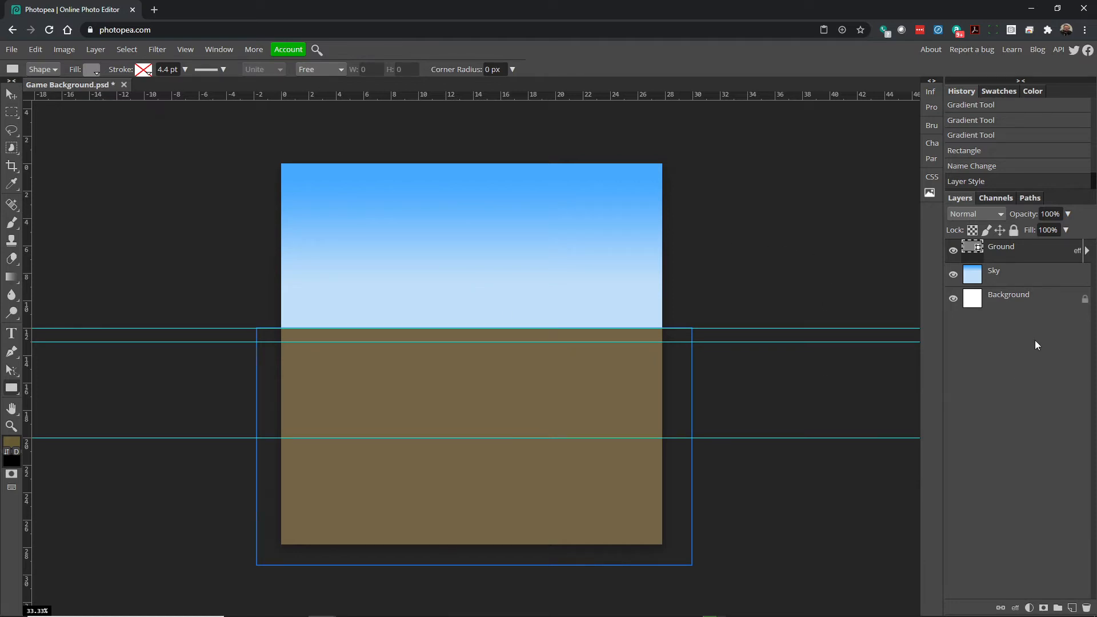
left_click(1086, 250)
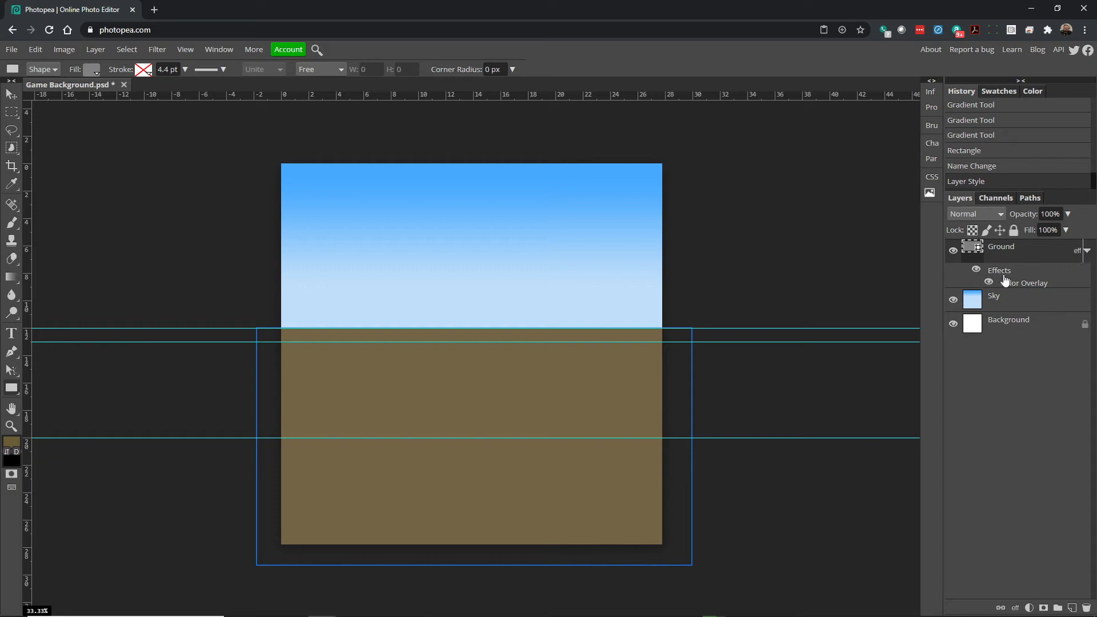
left_click(1086, 251)
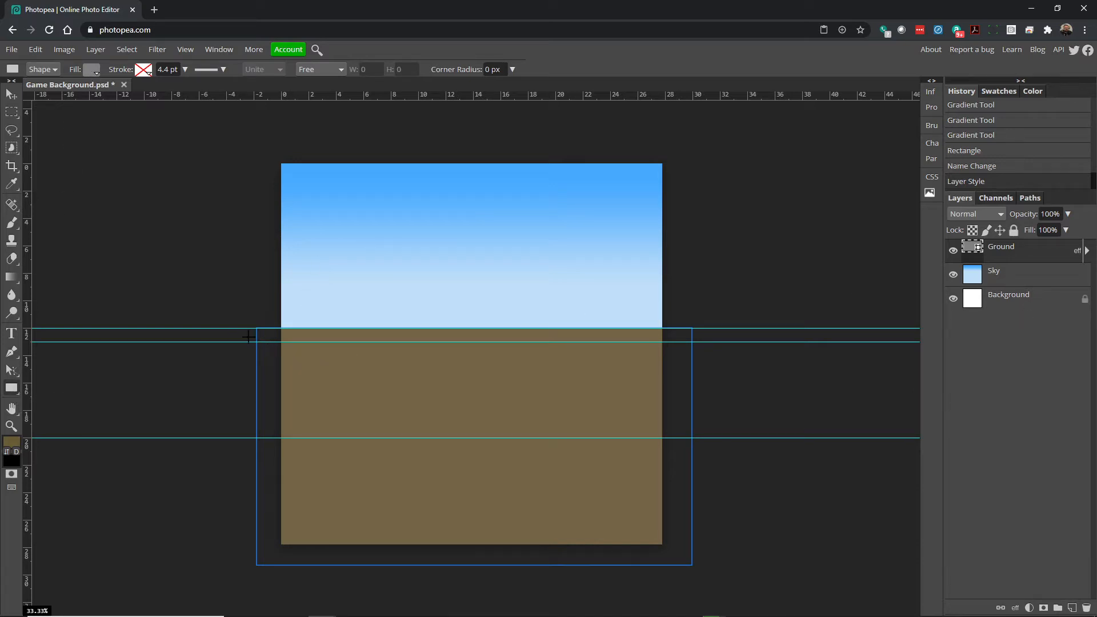
- Draw a thin rectangle strip along the uppermost guide across the full canvas width and name its layer Base
left_click_drag(254, 328, 671, 333)
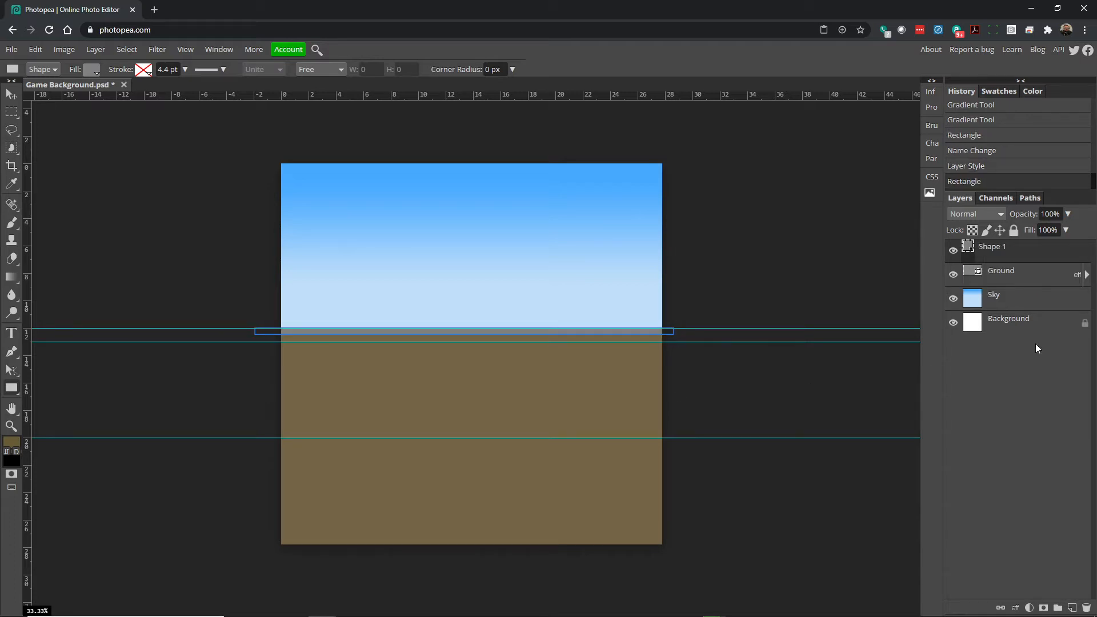
double_click(991, 251)
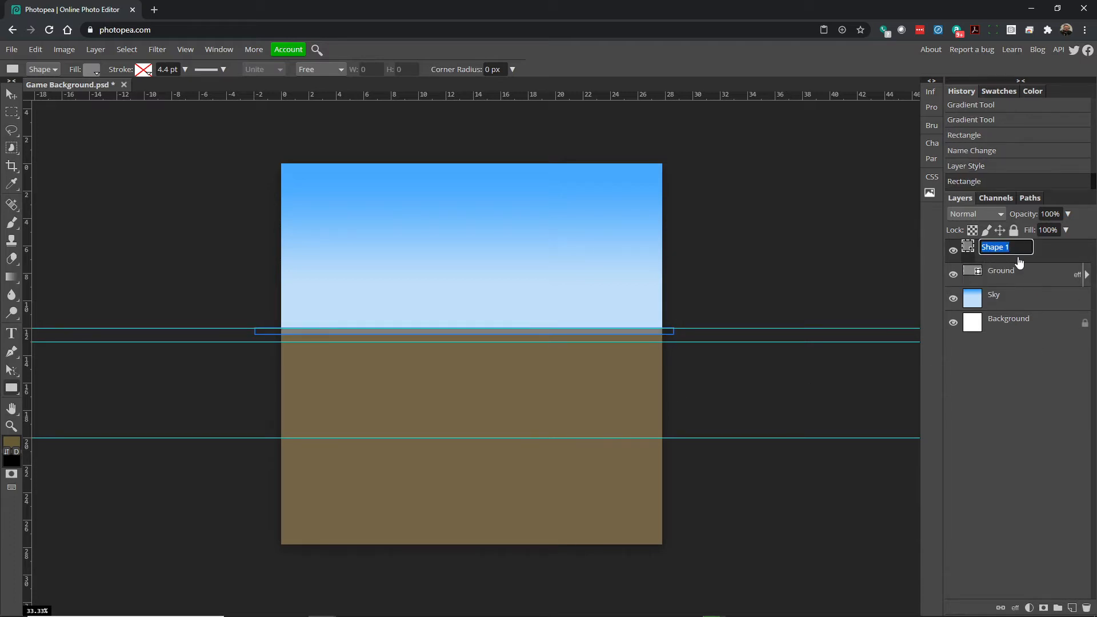
type("Base")
key("Return")
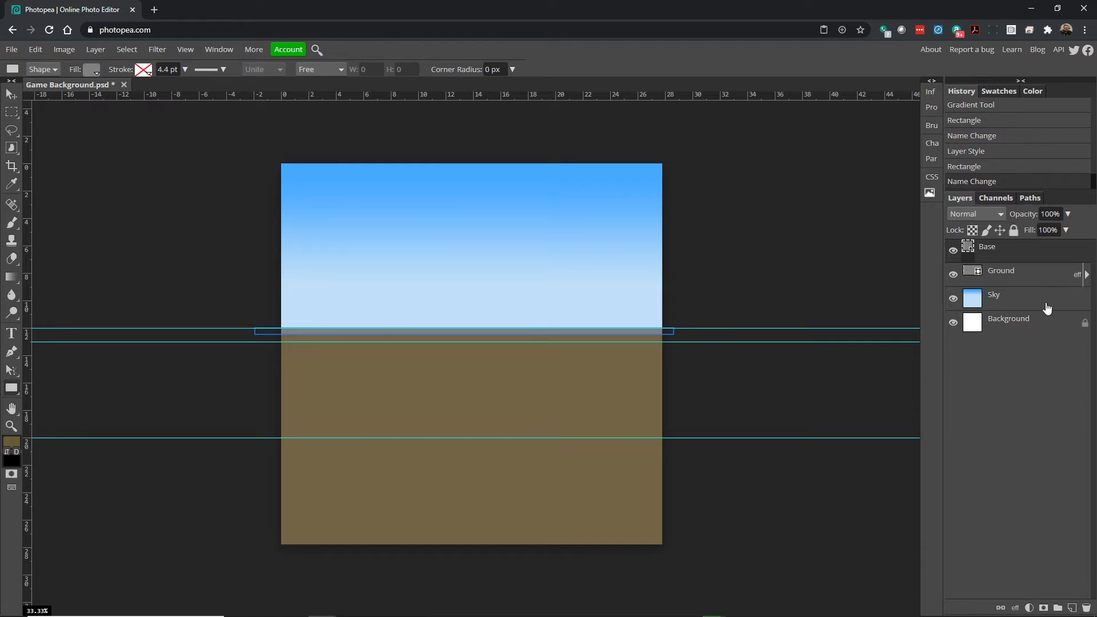
- Apply a Color Overlay effect in muted green 497445 at 100% opacity to the Base layer
mouse_move(1019, 603)
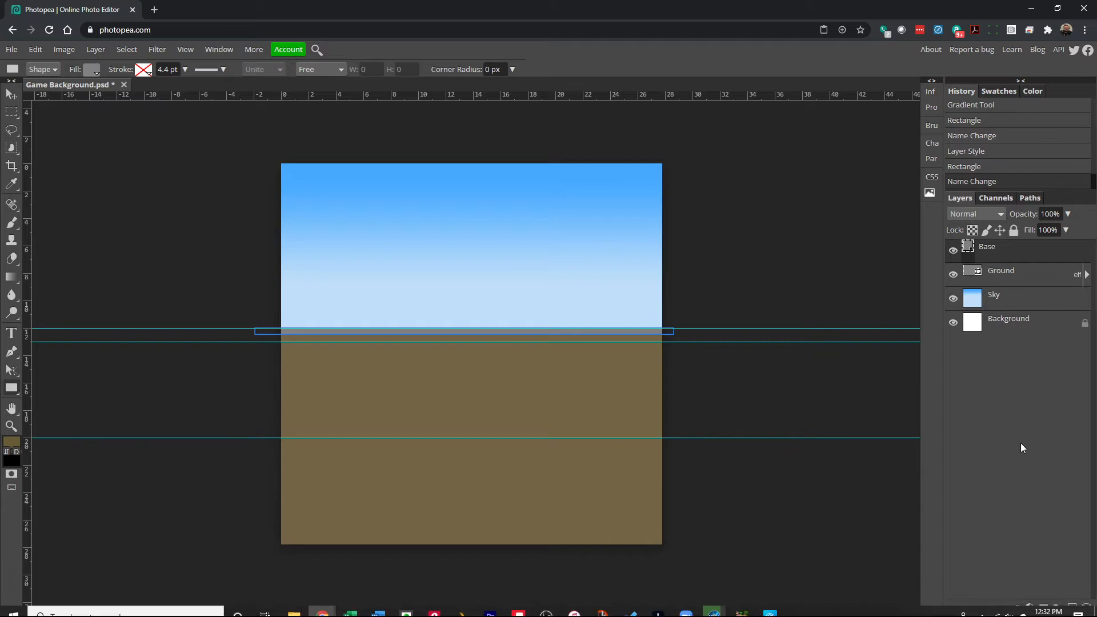
left_click(1016, 608)
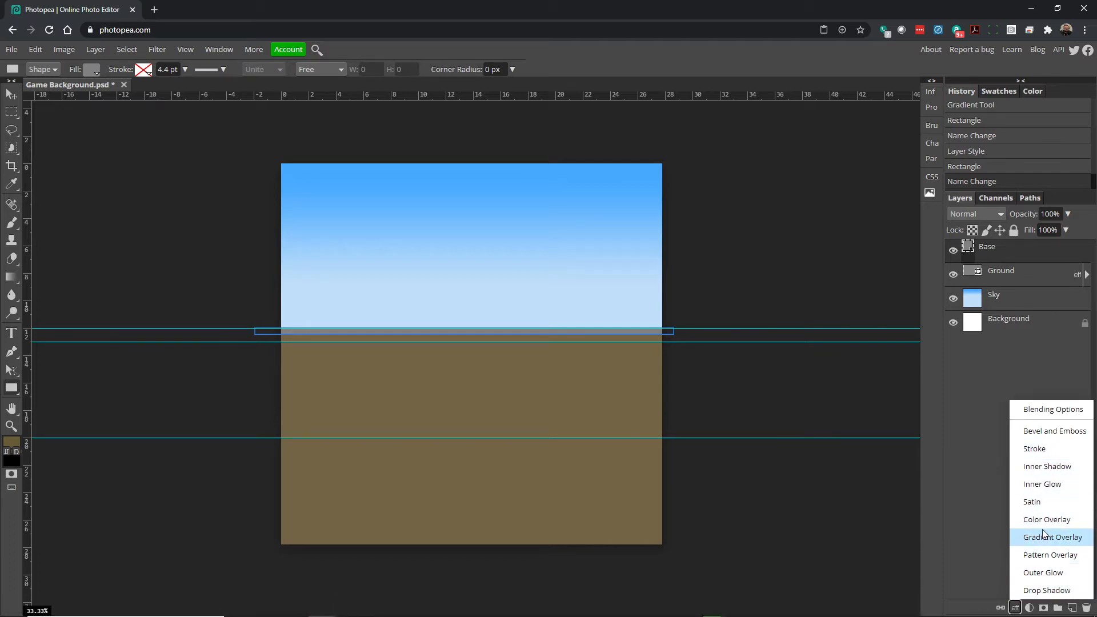
left_click(1063, 521)
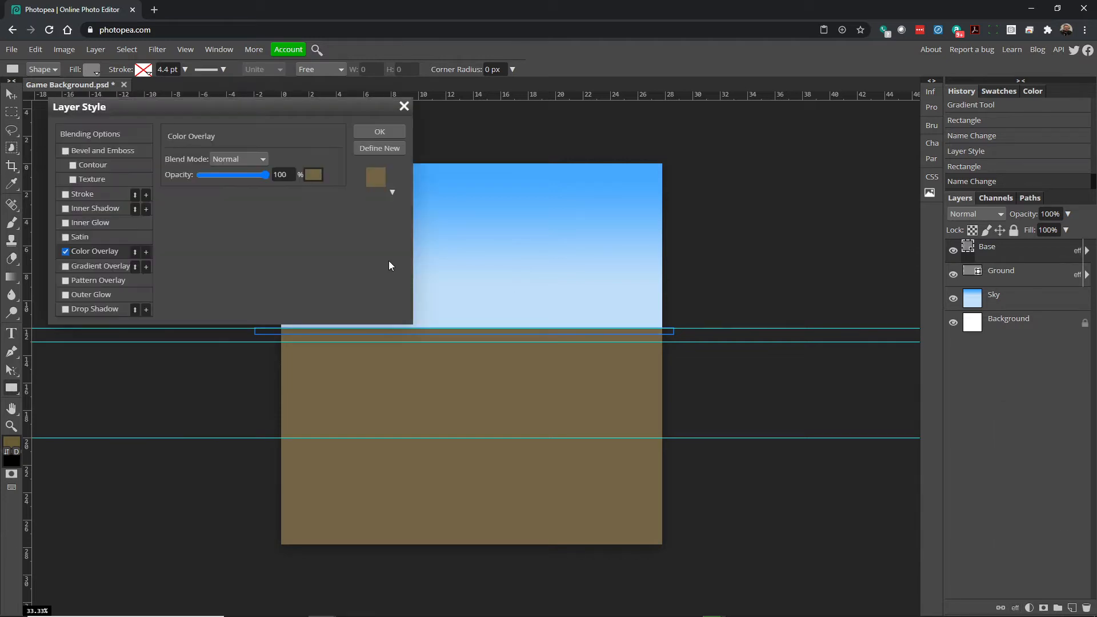
left_click(312, 177)
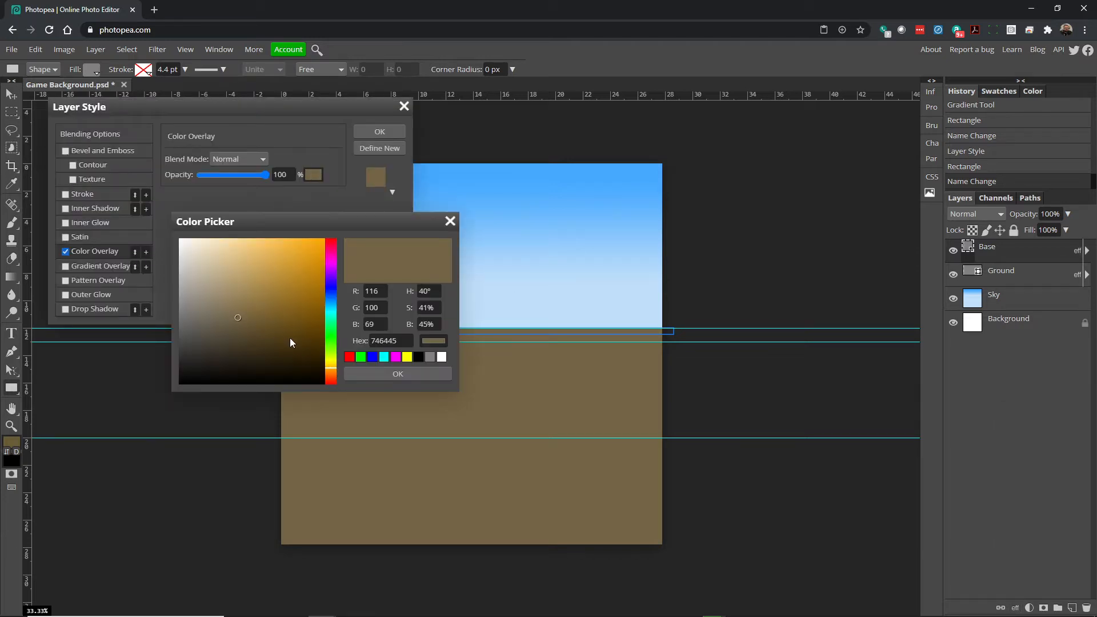
left_click(333, 332)
mouse_move(335, 335)
left_mouse_down()
mouse_move(334, 313)
mouse_move(335, 361)
mouse_move(335, 338)
left_mouse_up()
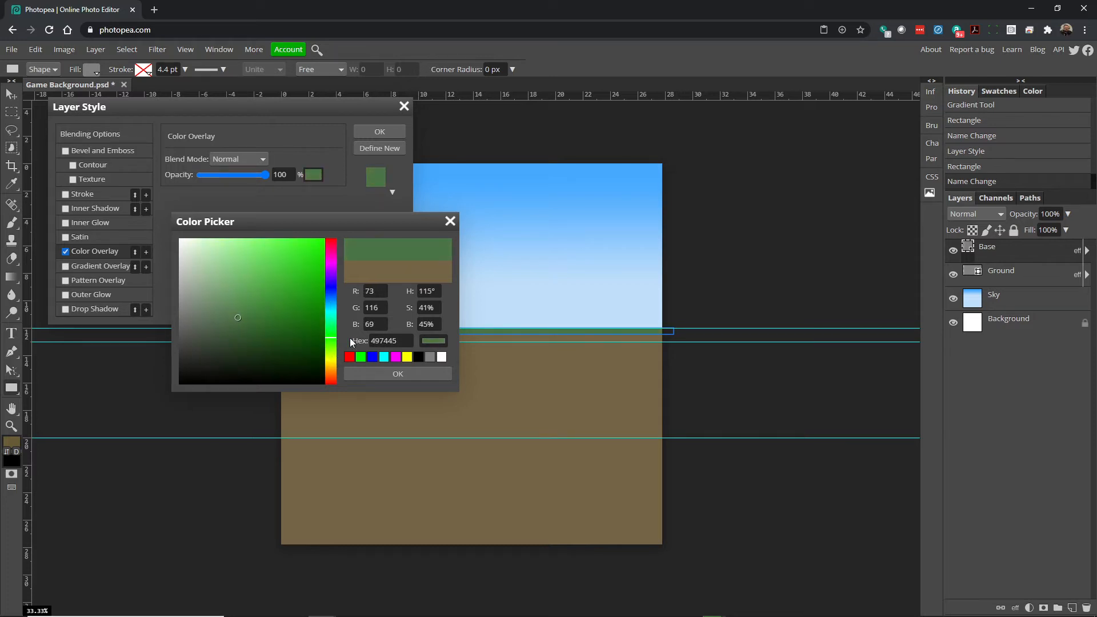
left_click(389, 374)
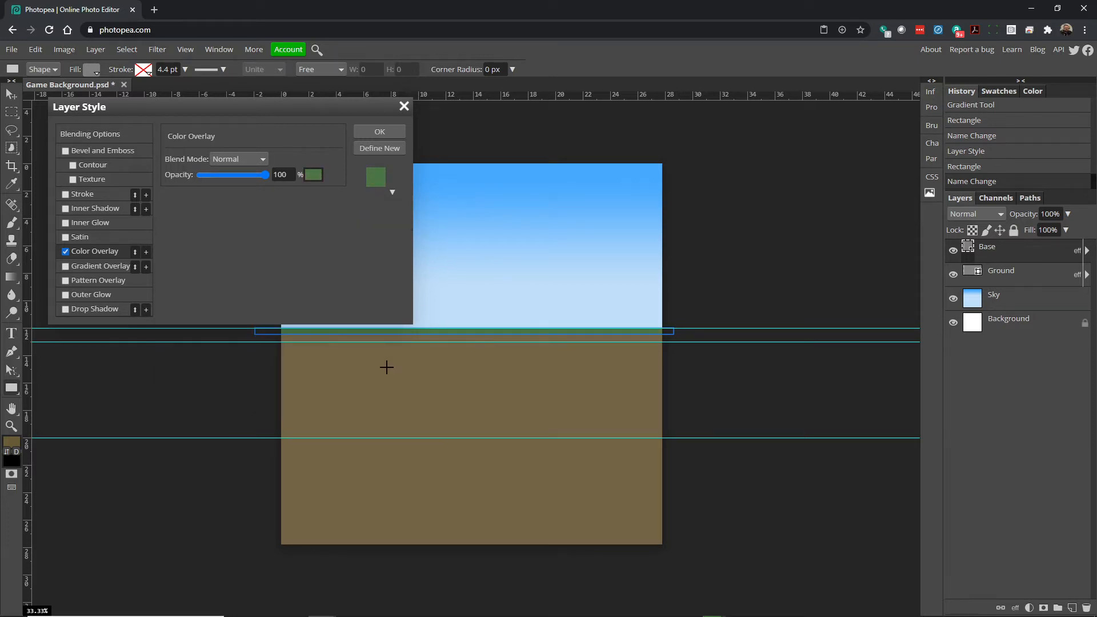
left_click(385, 132)
left_click(243, 294)
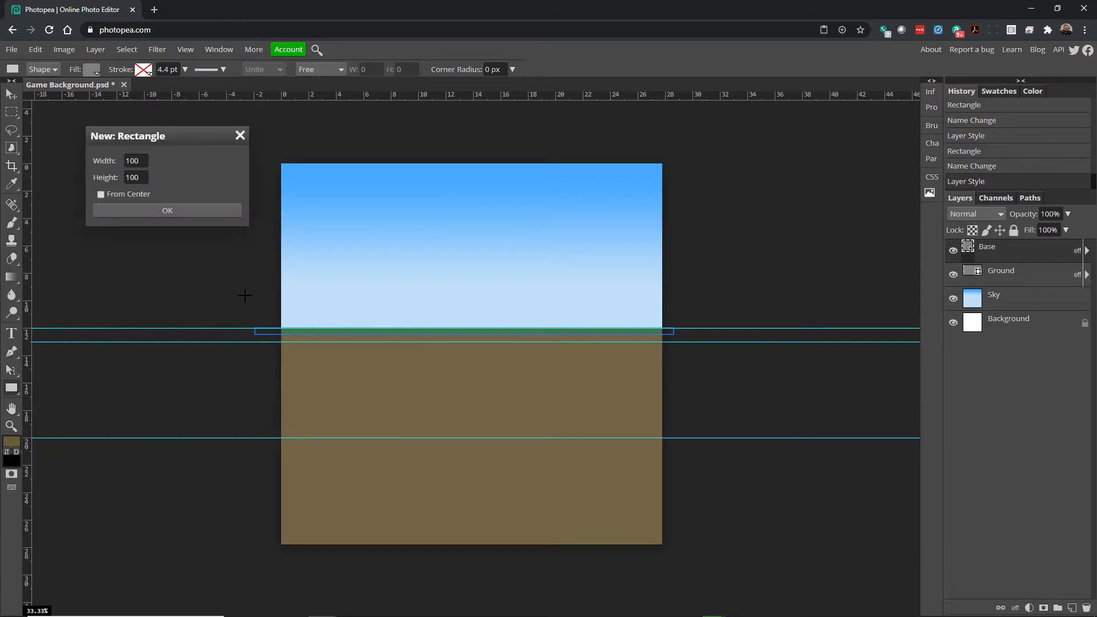
left_click(240, 136)
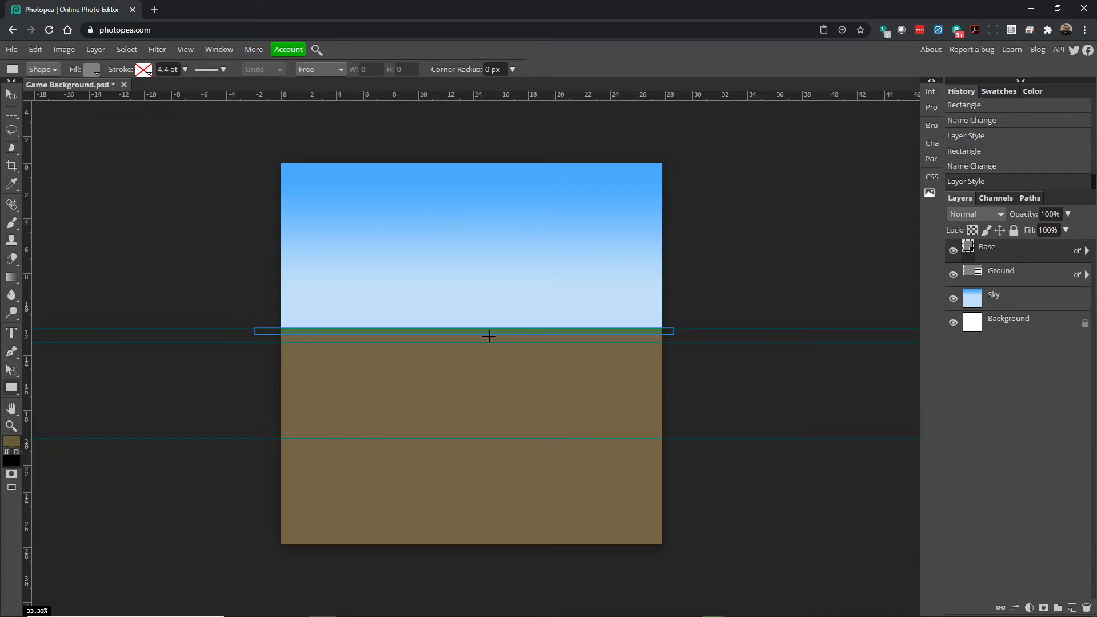
left_click(11, 426)
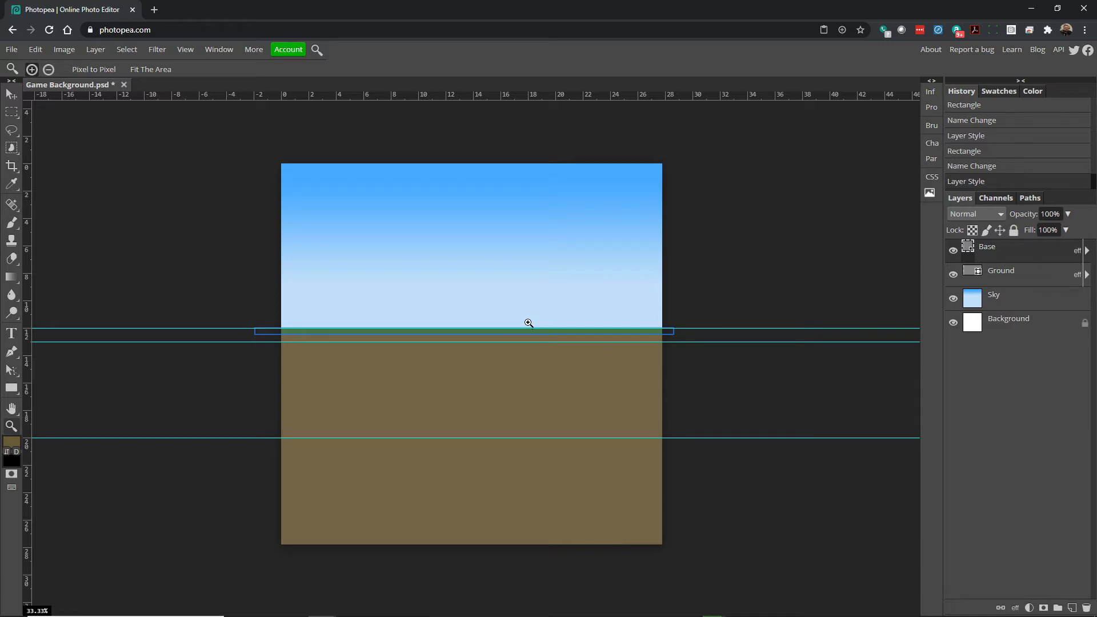
left_click(12, 94)
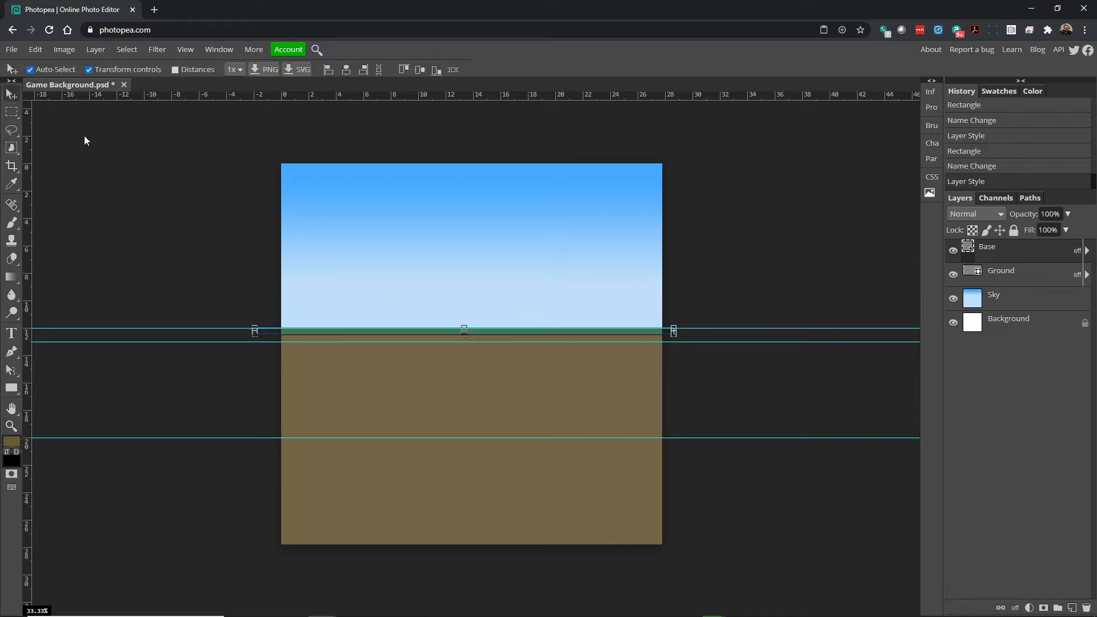
left_click(734, 297)
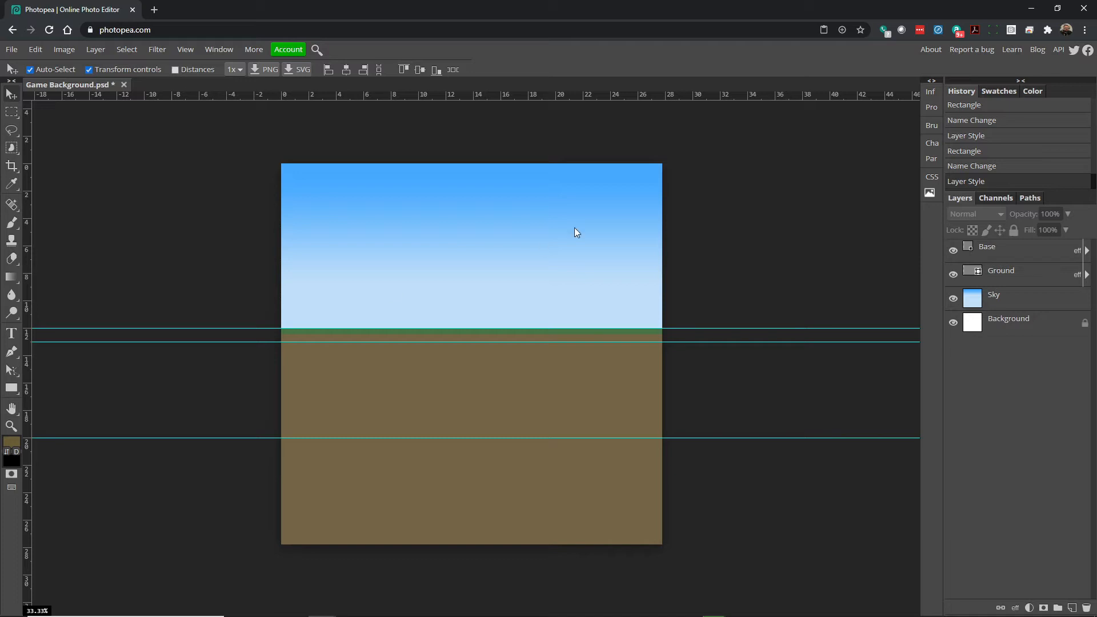
- Place a 100 x 100 triangle custom shape near the brown ground's upper-left corner and delete its layer
right_click(12, 388)
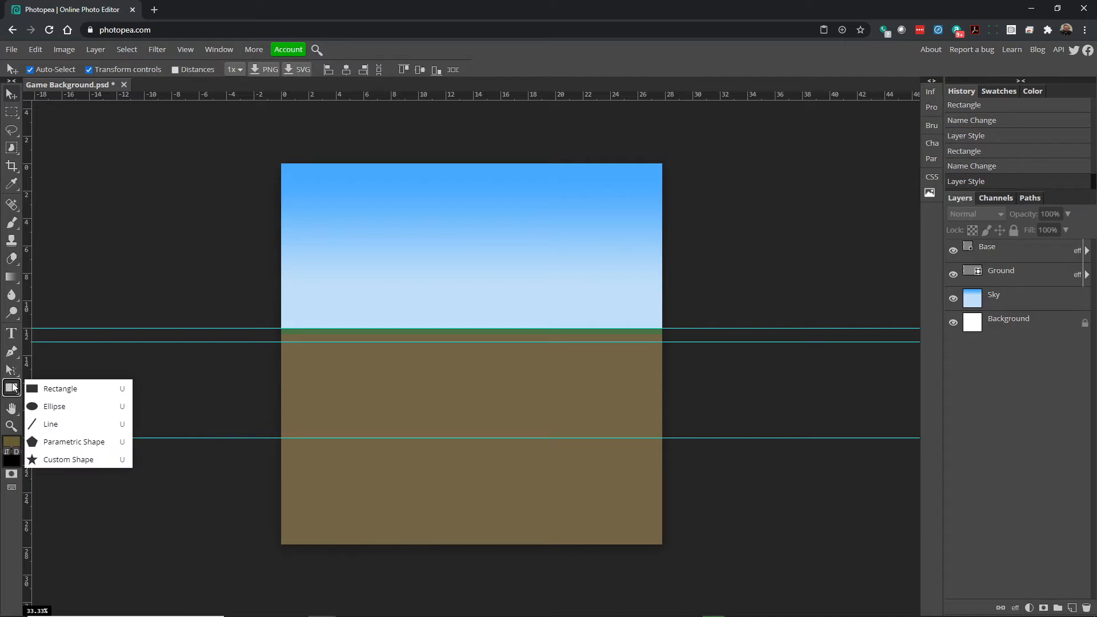
left_click(77, 464)
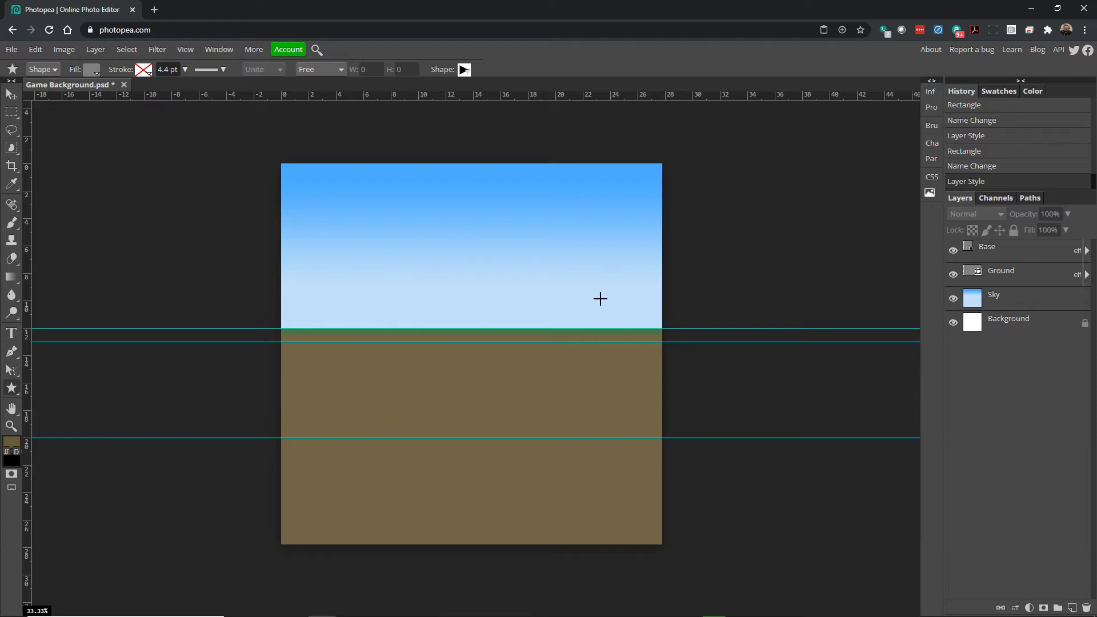
left_click(288, 347)
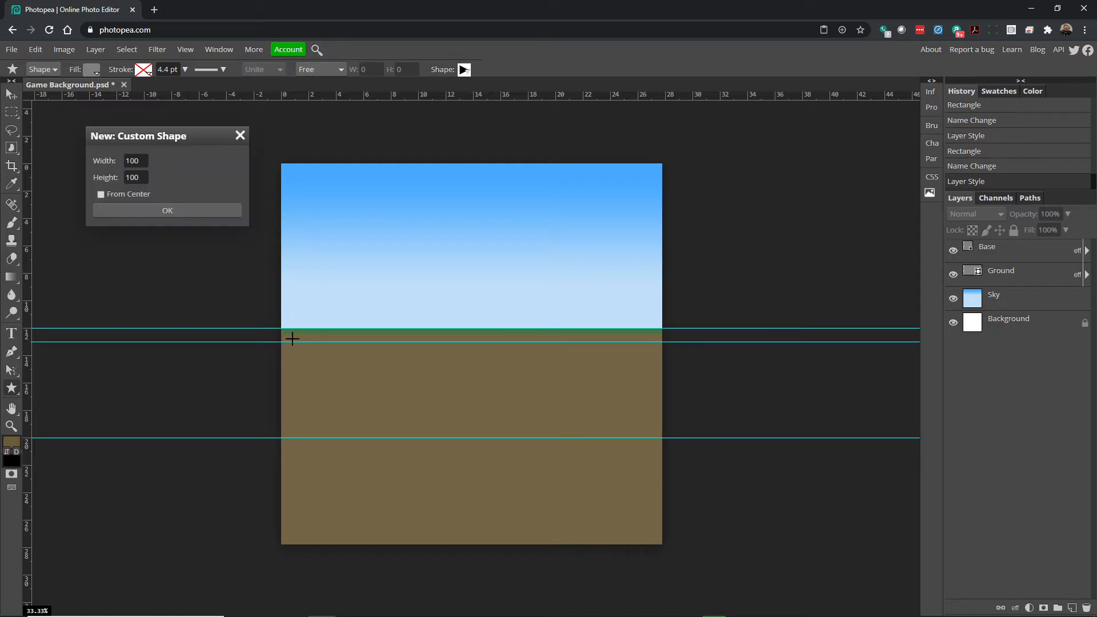
left_click(200, 210)
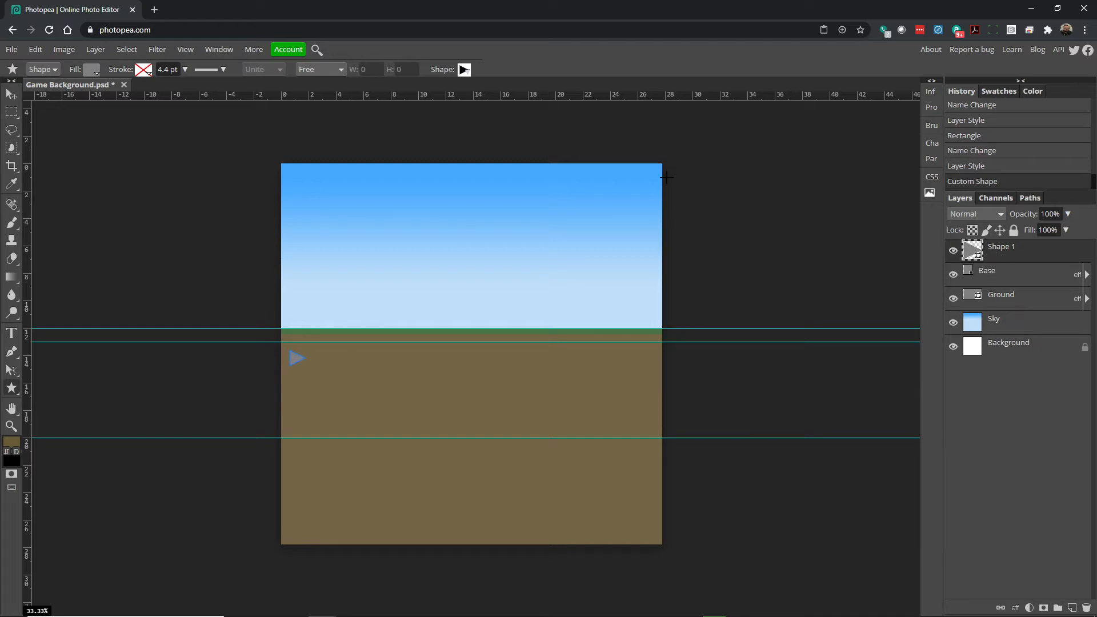
left_click(463, 72)
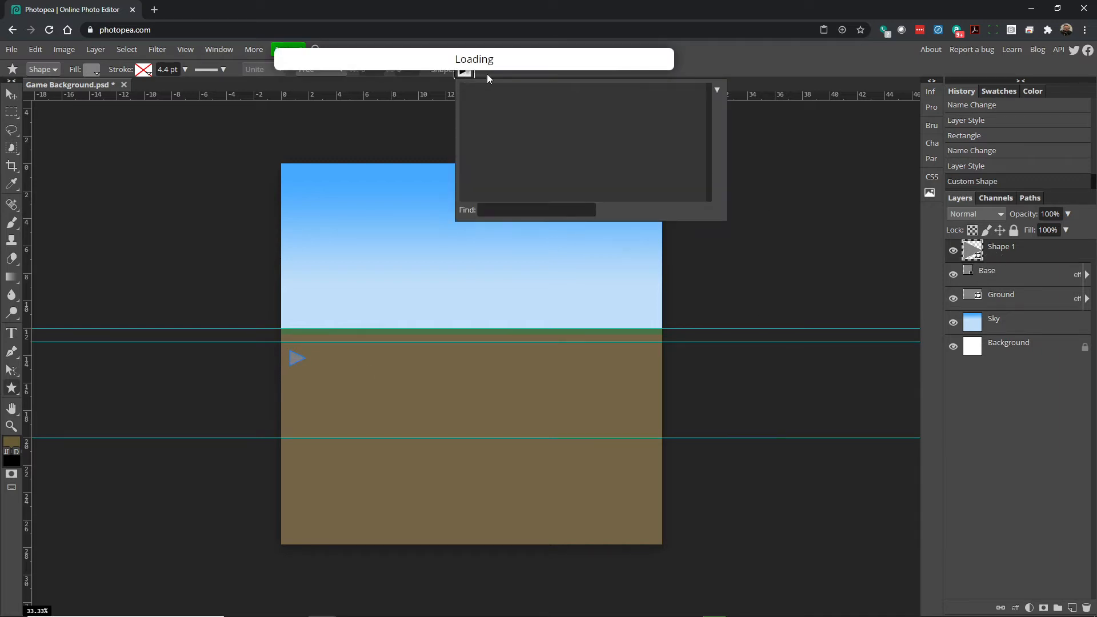
left_click(463, 69)
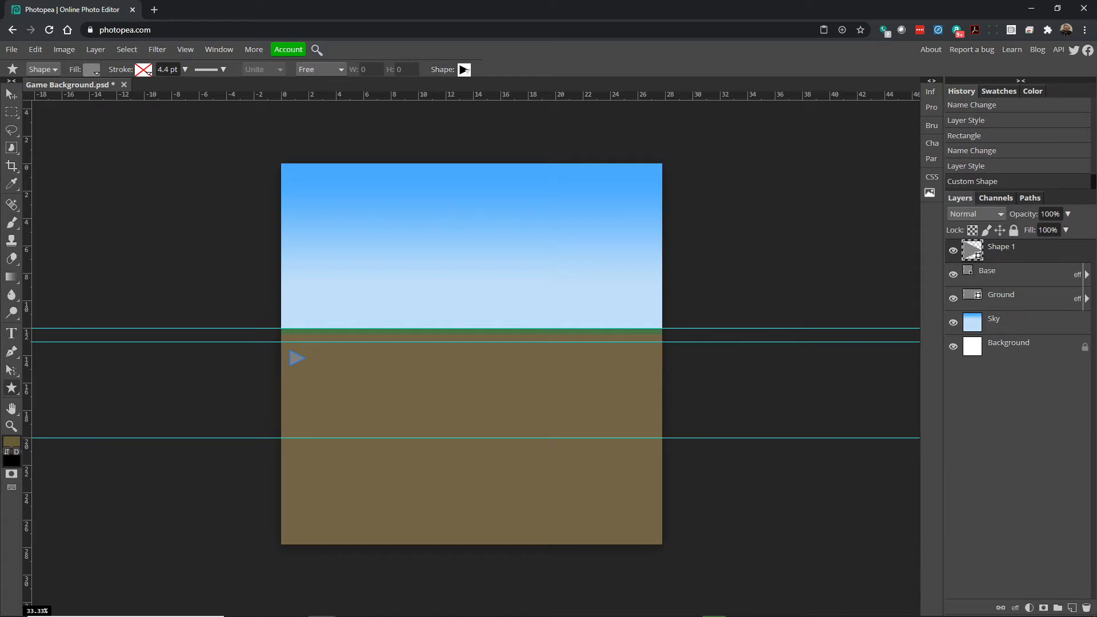
left_click(1085, 609)
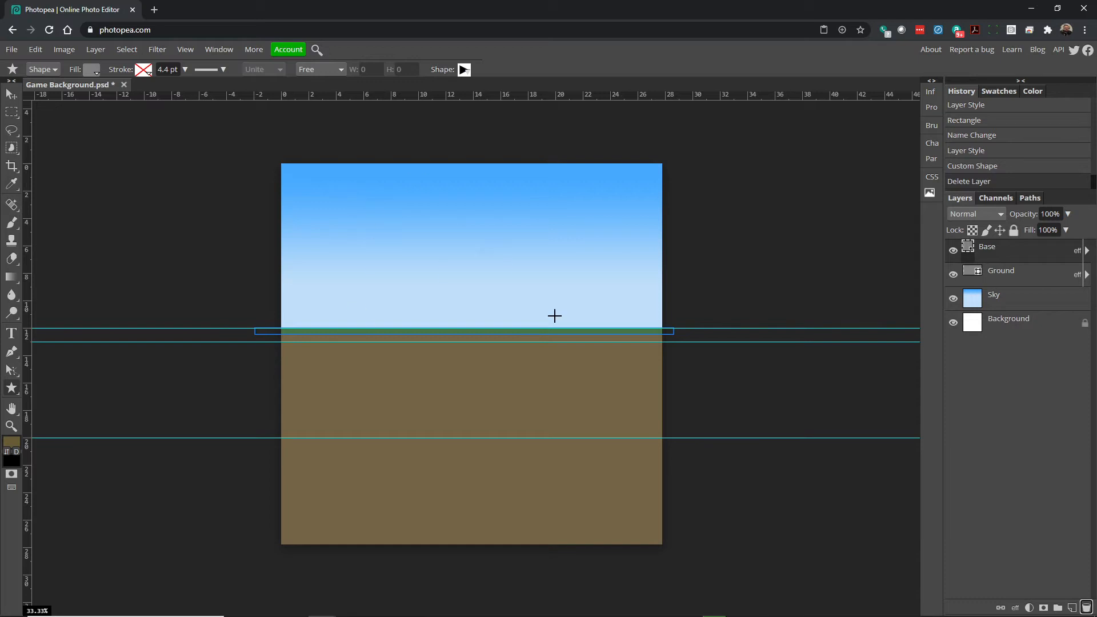
- Look through the Custom Shape tool's whole shape library
right_click(11, 387)
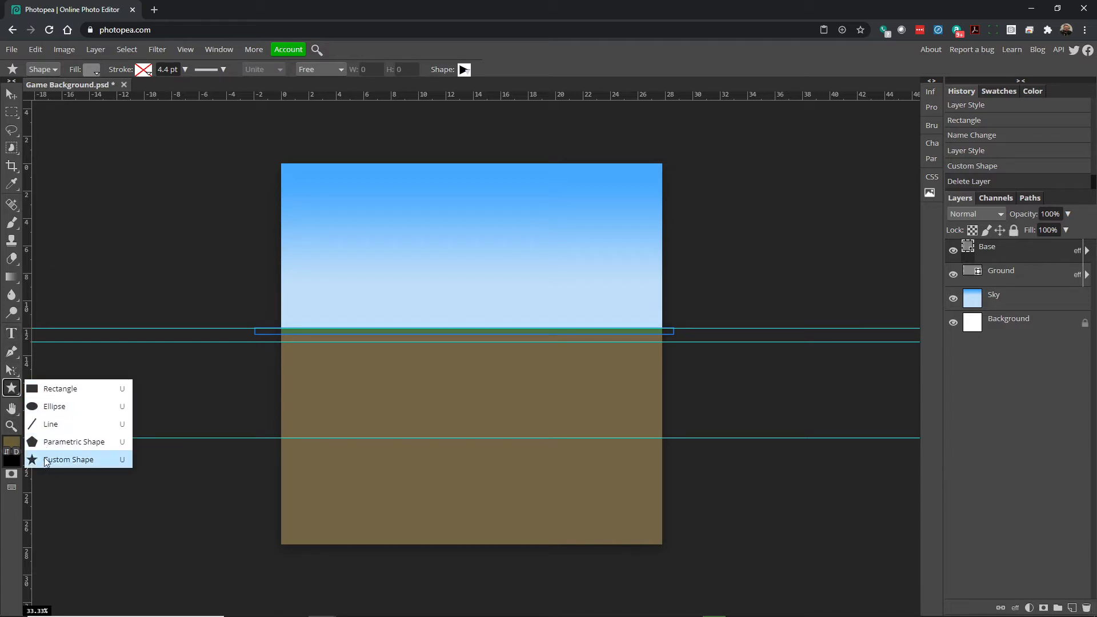
left_click(47, 460)
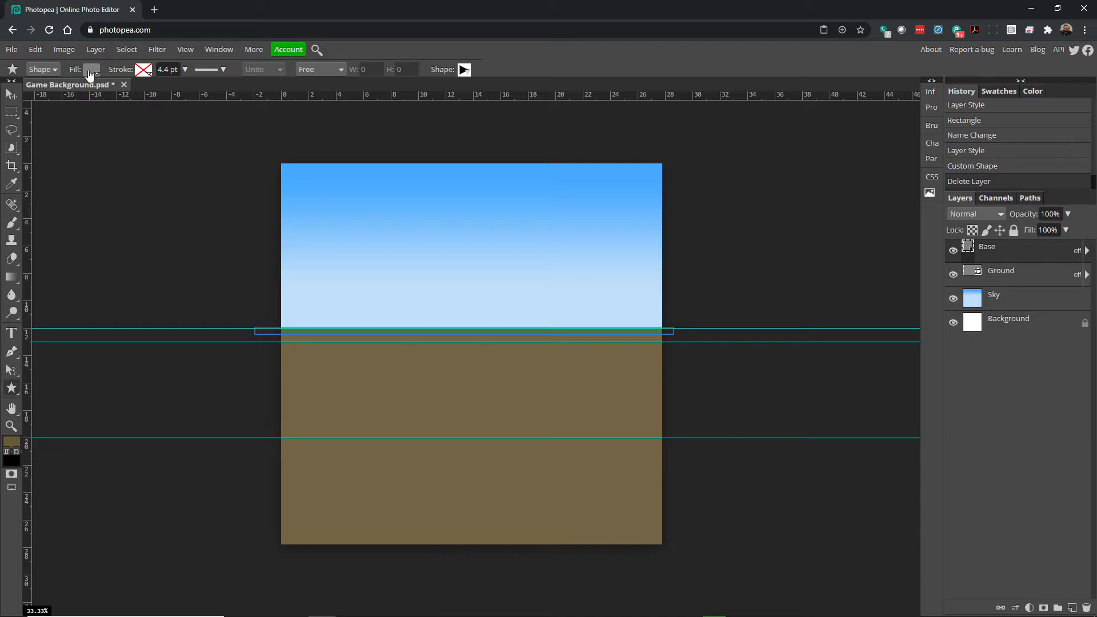
left_click(463, 70)
scroll(659, 124, "down", 3)
scroll(639, 141, "down", 1)
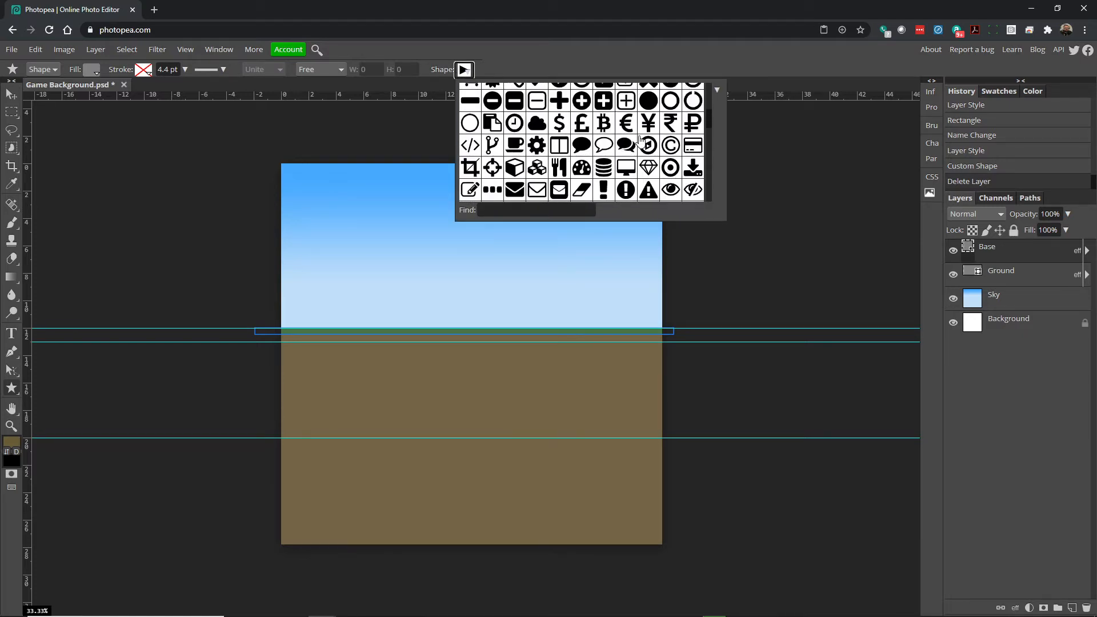
scroll(640, 142, "down", 8)
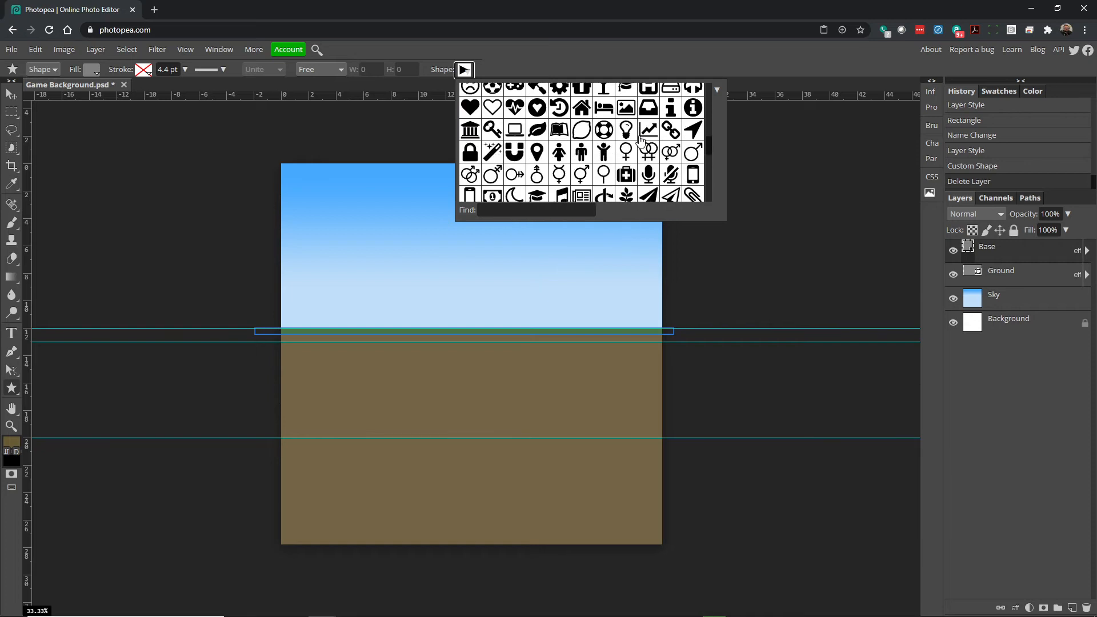
scroll(641, 140, "down", 1)
scroll(641, 140, "down", 8)
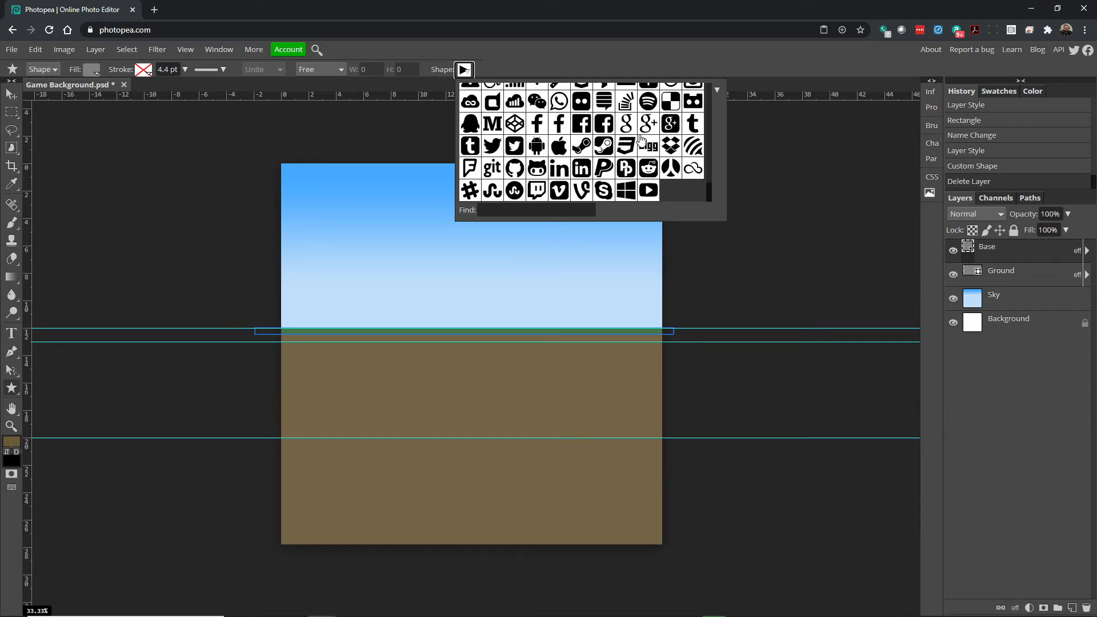
scroll(643, 146, "up", 15)
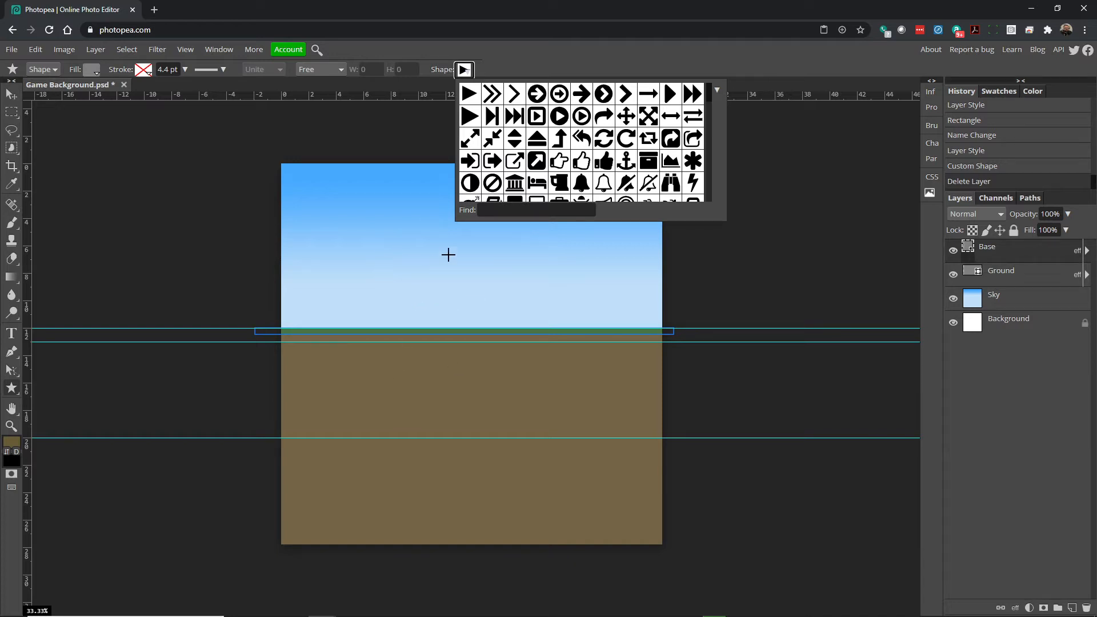
- Place a 300 x 300 triangle custom shape in the sky above the ground
left_click(408, 234)
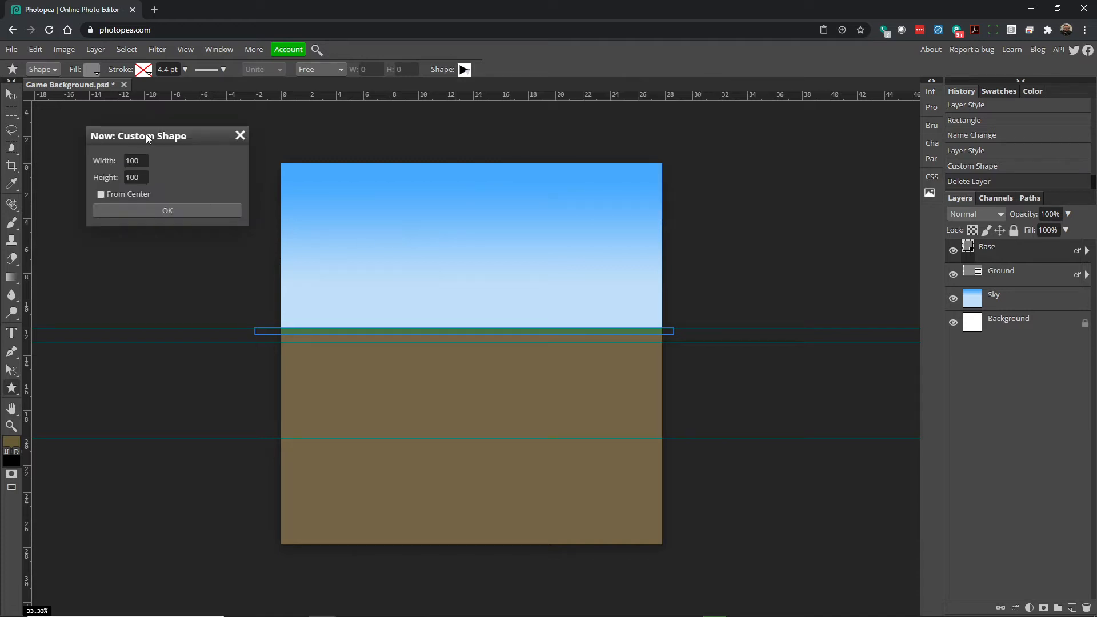
left_click(146, 162)
double_click(136, 161)
type("30030")
left_click(140, 213)
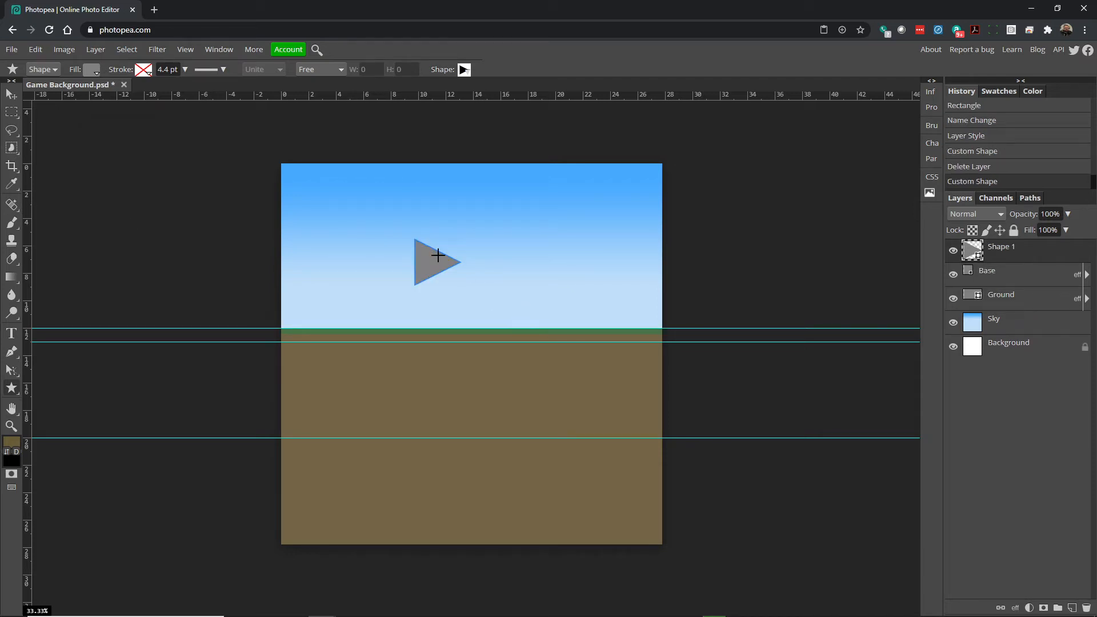
- Rotate the triangle by -90° so that it points upward
left_click(13, 95)
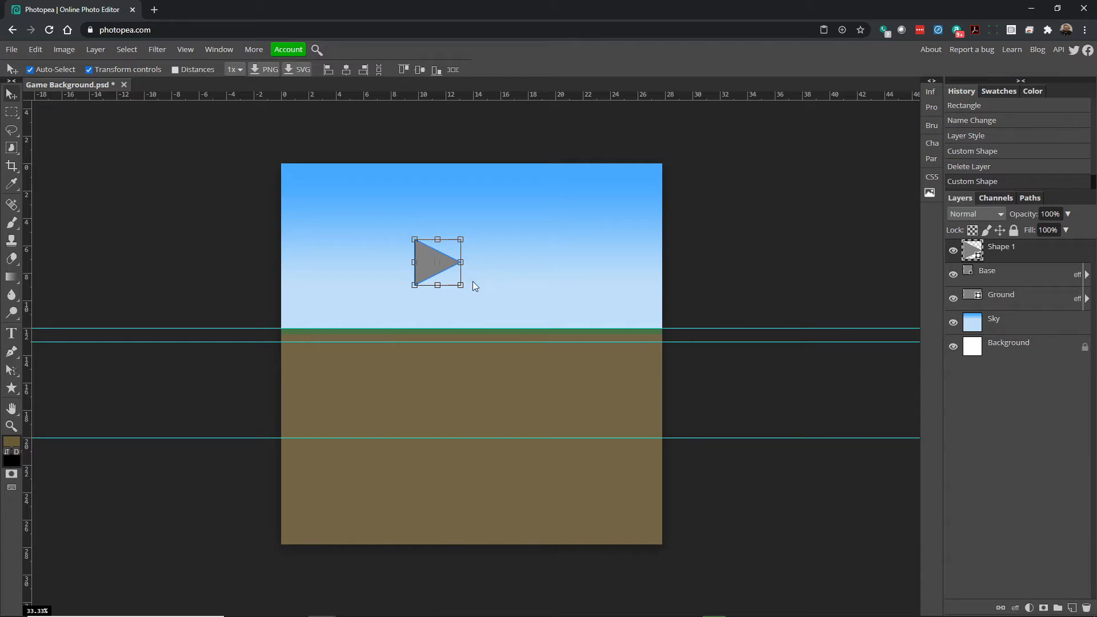
left_click(88, 69)
left_click(89, 70)
left_click_drag(467, 239, 397, 218)
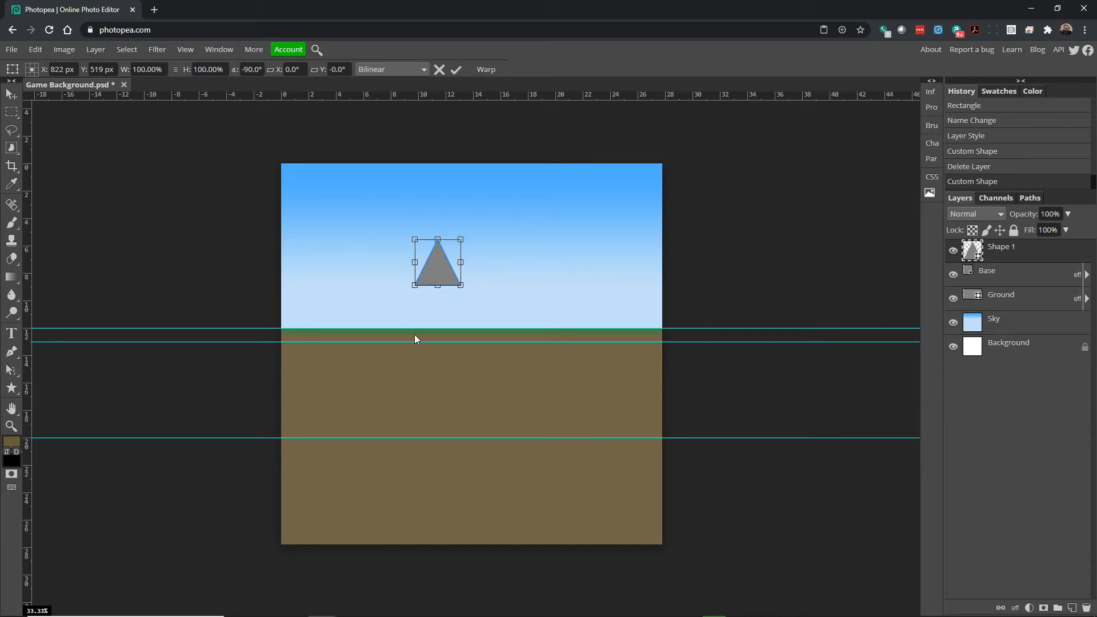
- Enlarge and widen the triangle into a mountain in the left half of the canvas, with its base just below the uppermost guide
left_click_drag(461, 239, 568, 203)
left_click_drag(504, 267, 381, 311)
left_click_drag(440, 253, 476, 239)
left_click_drag(361, 297, 368, 301)
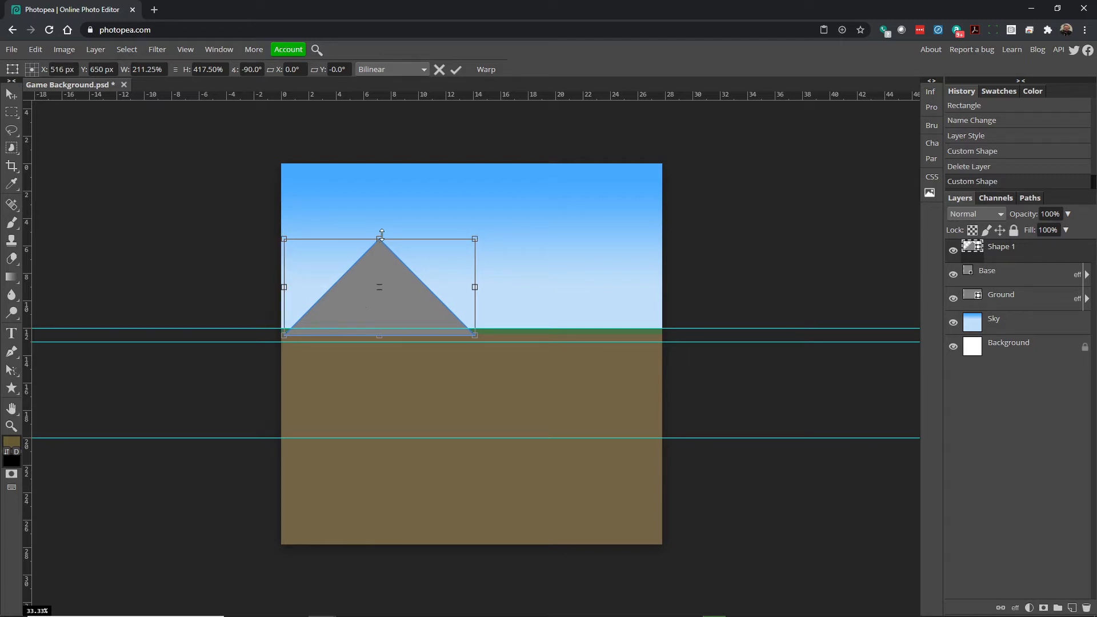
left_click_drag(474, 238, 498, 239)
key("Return")
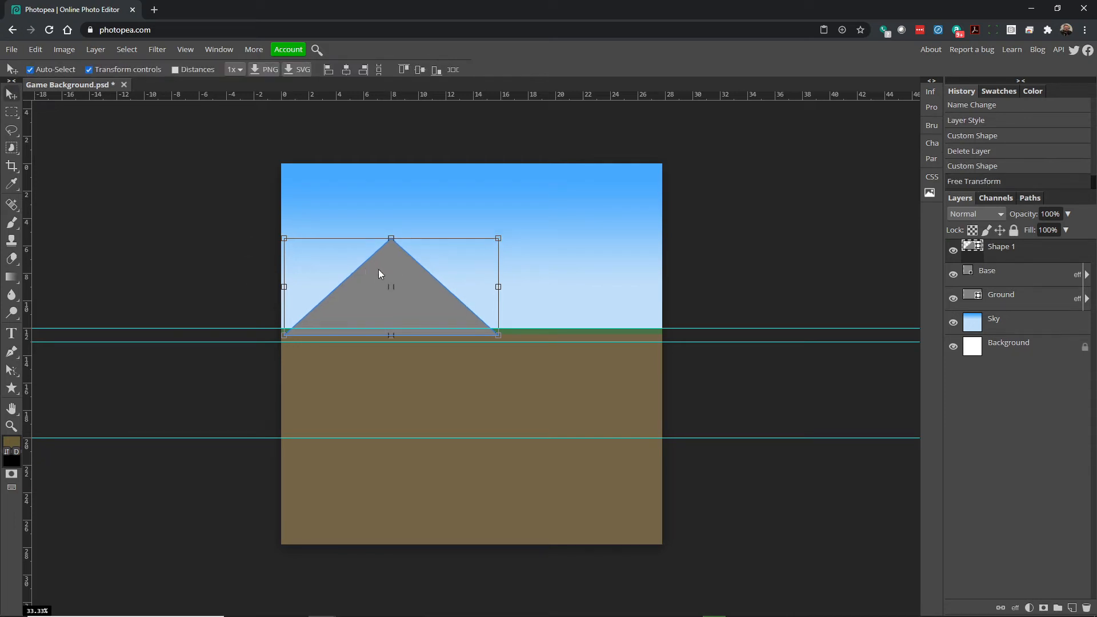
left_click(255, 298)
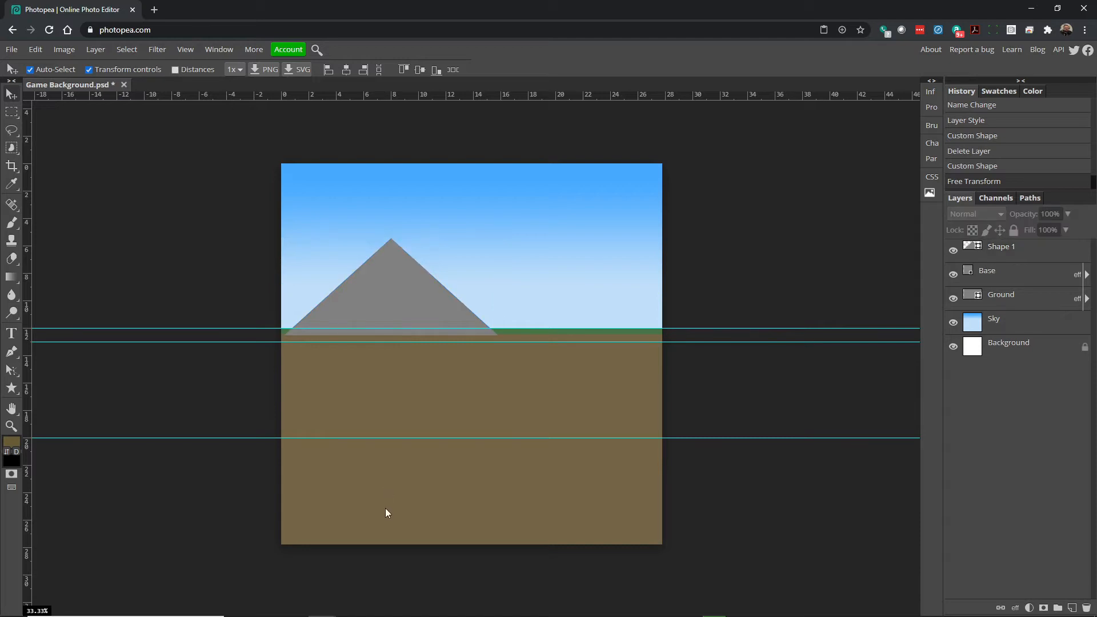
- Rename the triangle's shape layer as Mountain and move it directly below the Ground layer
left_click(375, 296)
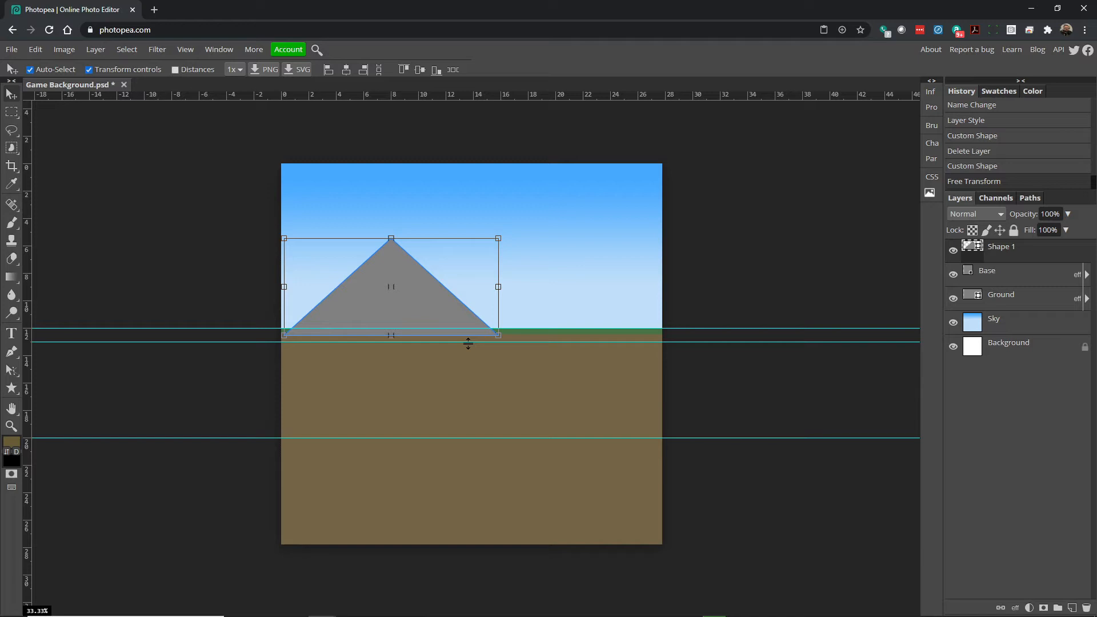
double_click(1003, 248)
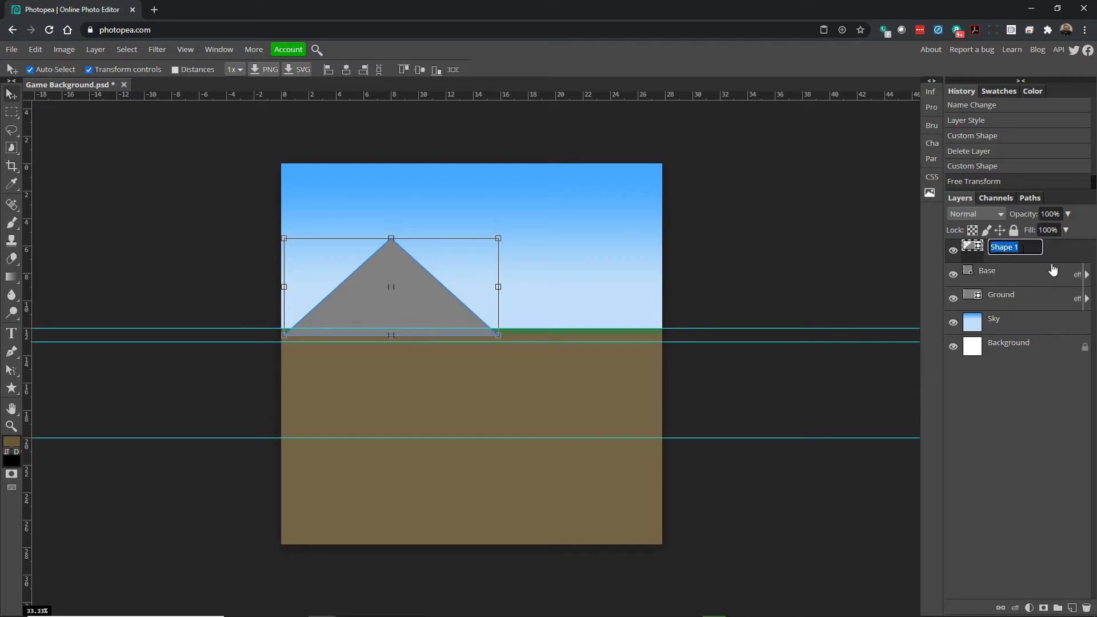
type("Mountain")
left_click(1070, 256)
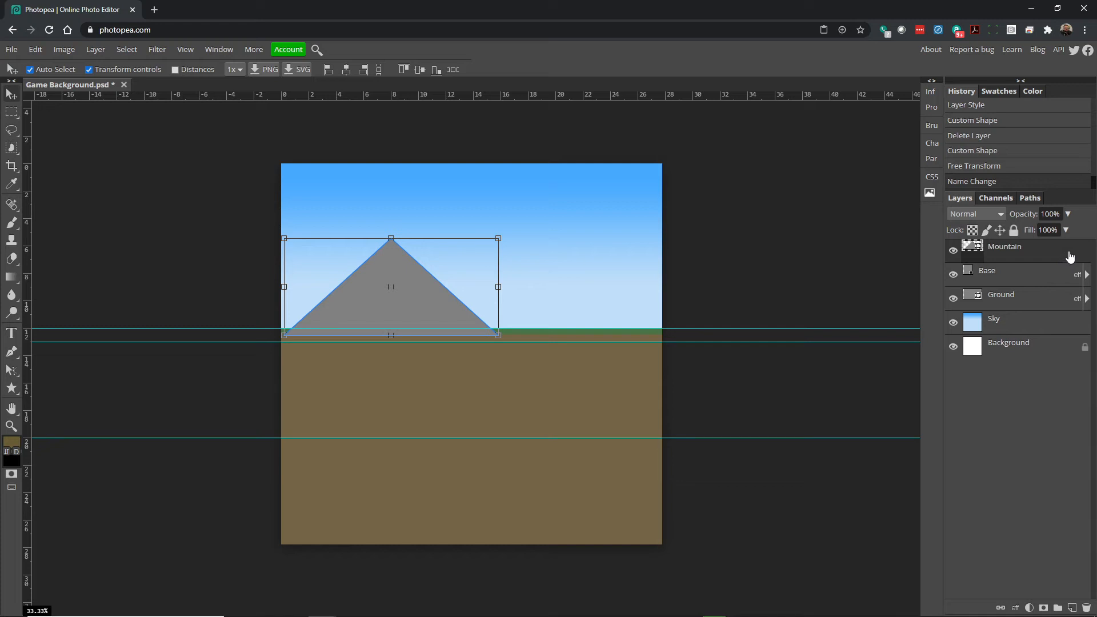
left_click_drag(1028, 246, 1021, 309)
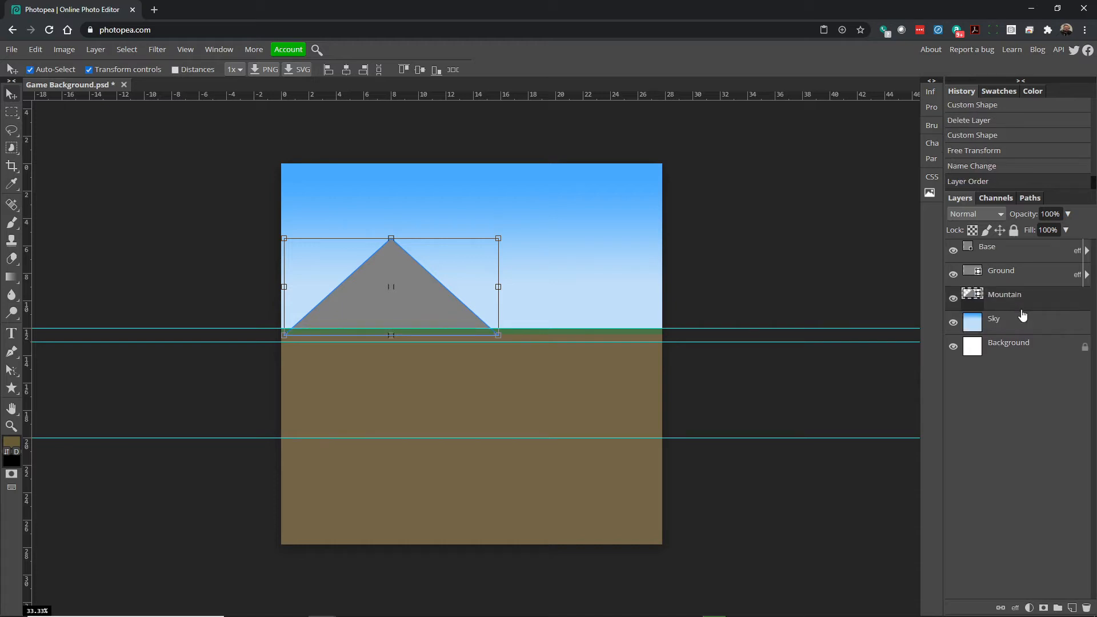
left_click(782, 234)
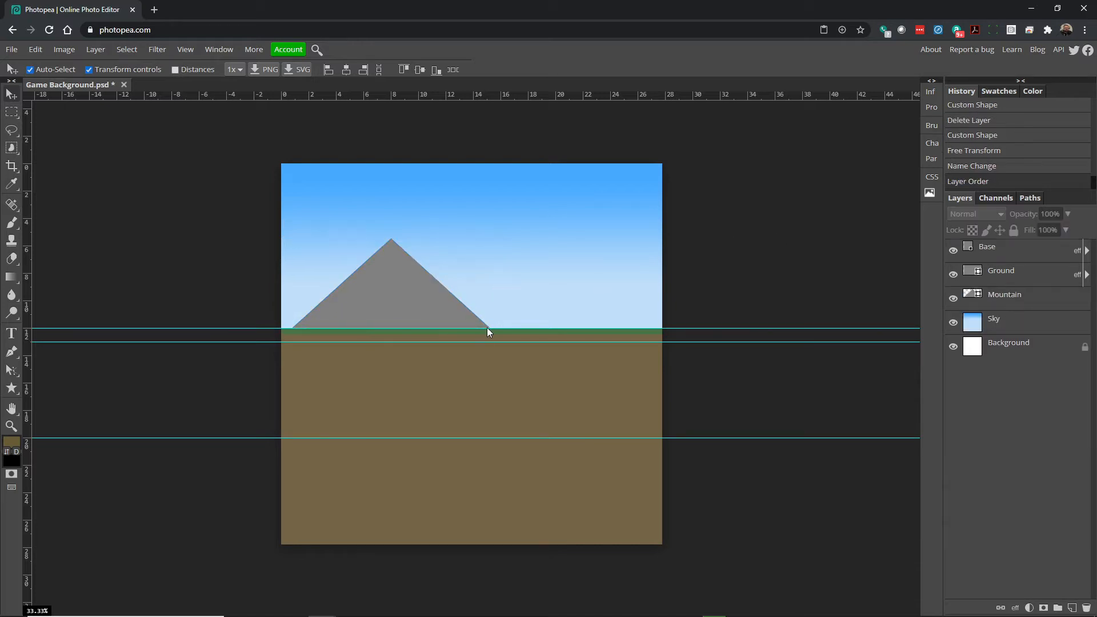
- Scale the mountain to about 108% width and 106% height, keeping its base hidden behind the ground
left_click(343, 311)
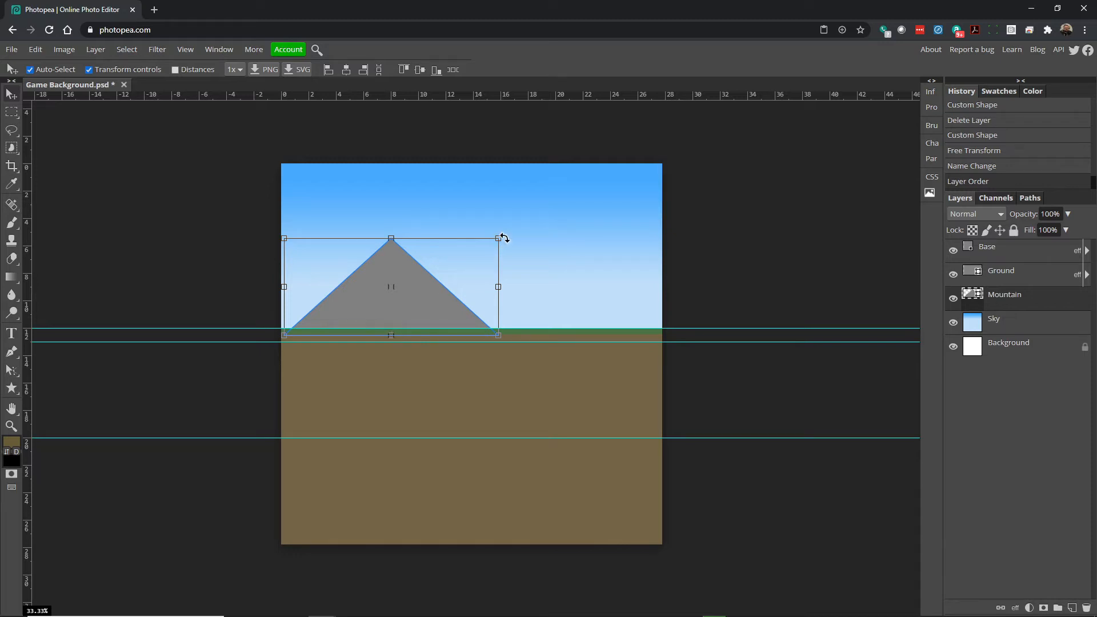
left_click_drag(501, 234, 516, 232)
mouse_move(369, 293)
left_mouse_down()
mouse_move(335, 292)
mouse_move(371, 296)
left_mouse_up()
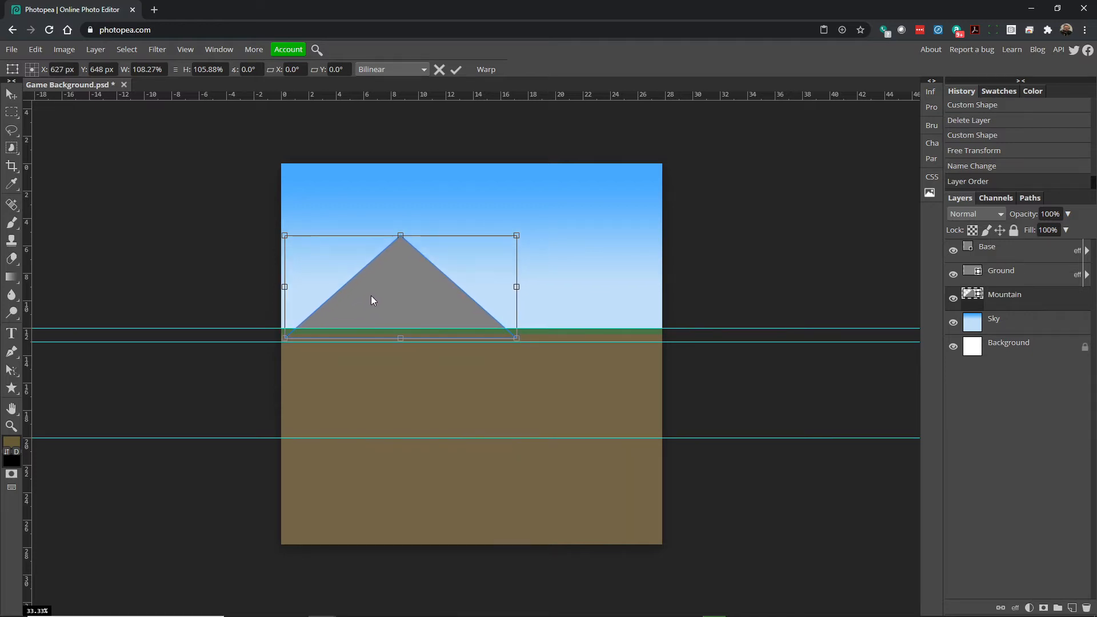
key("Return")
left_click(771, 258)
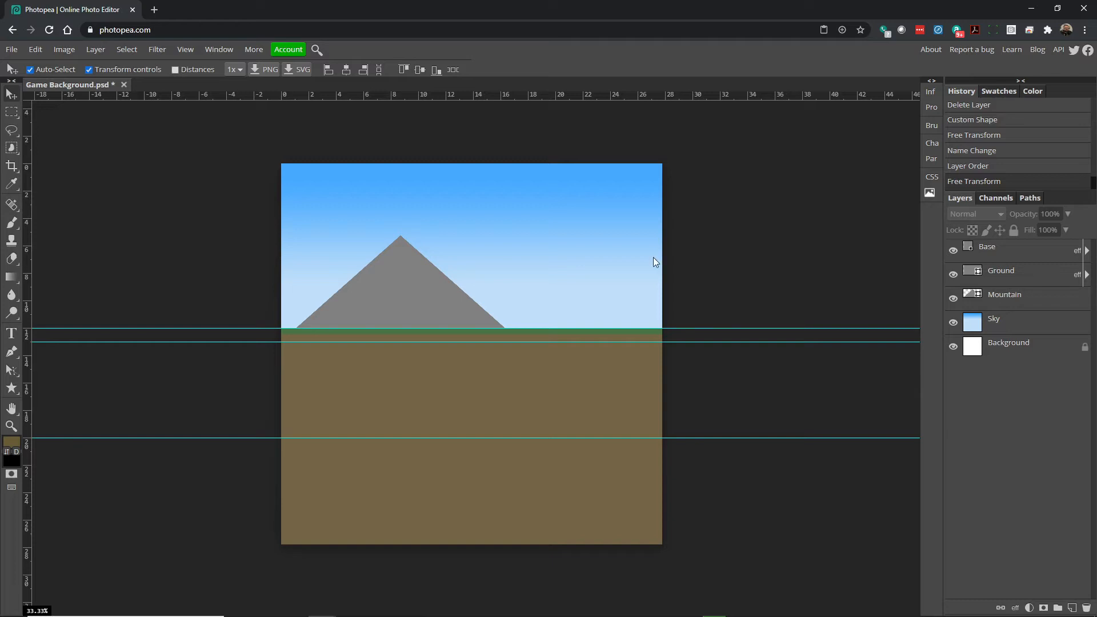
- Add a Gradient Overlay effect to the Mountain layer and keep the mountain in view beside the layer style settings
left_click(368, 278)
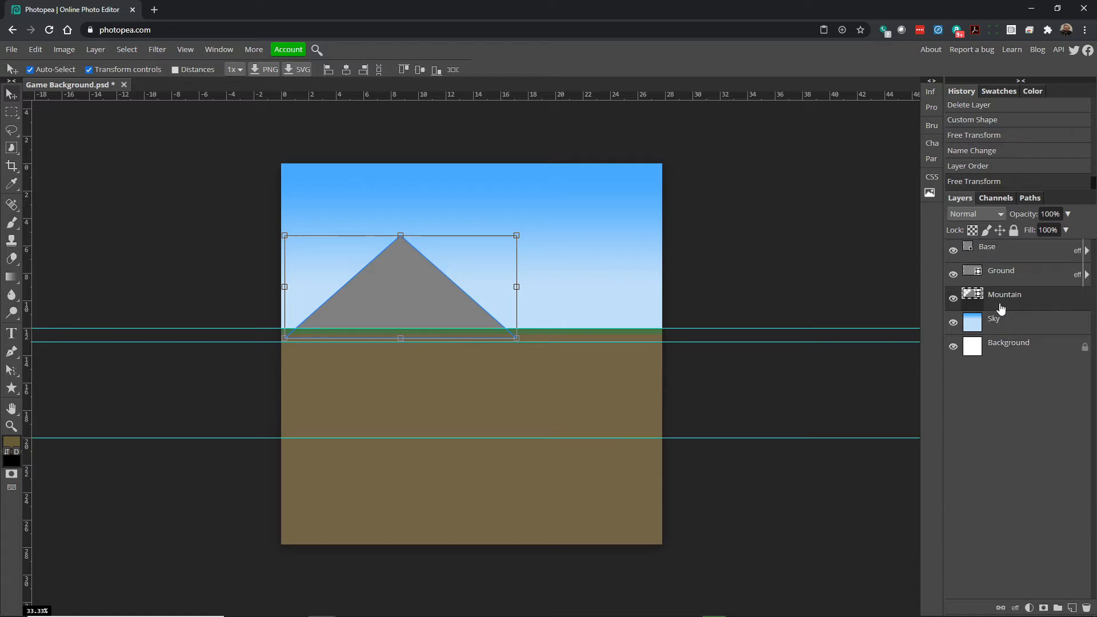
mouse_move(1016, 614)
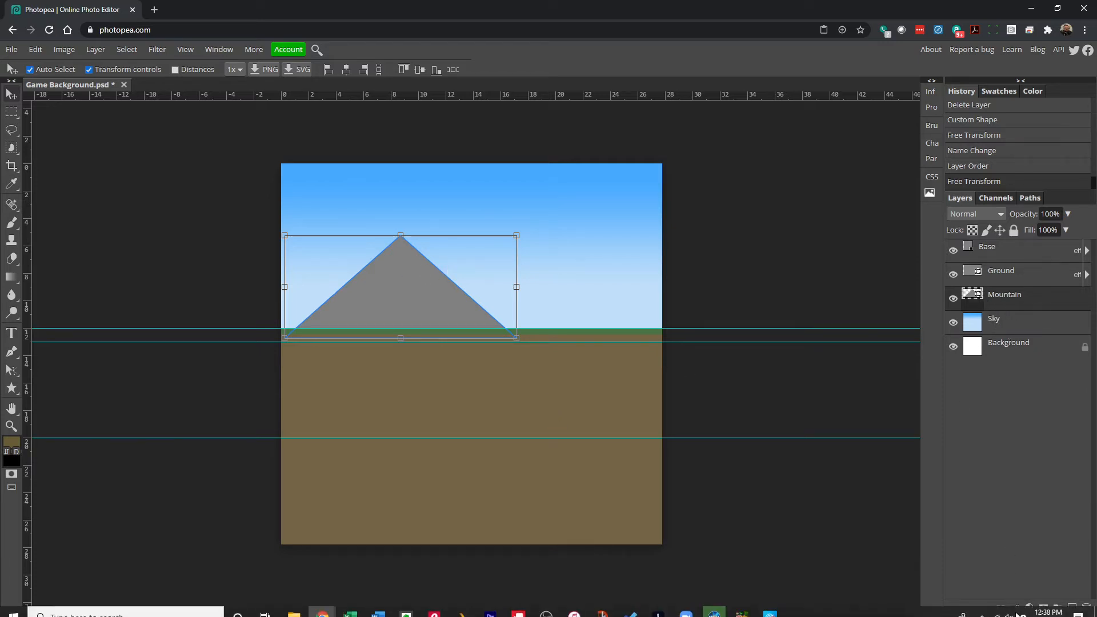
left_click(1015, 607)
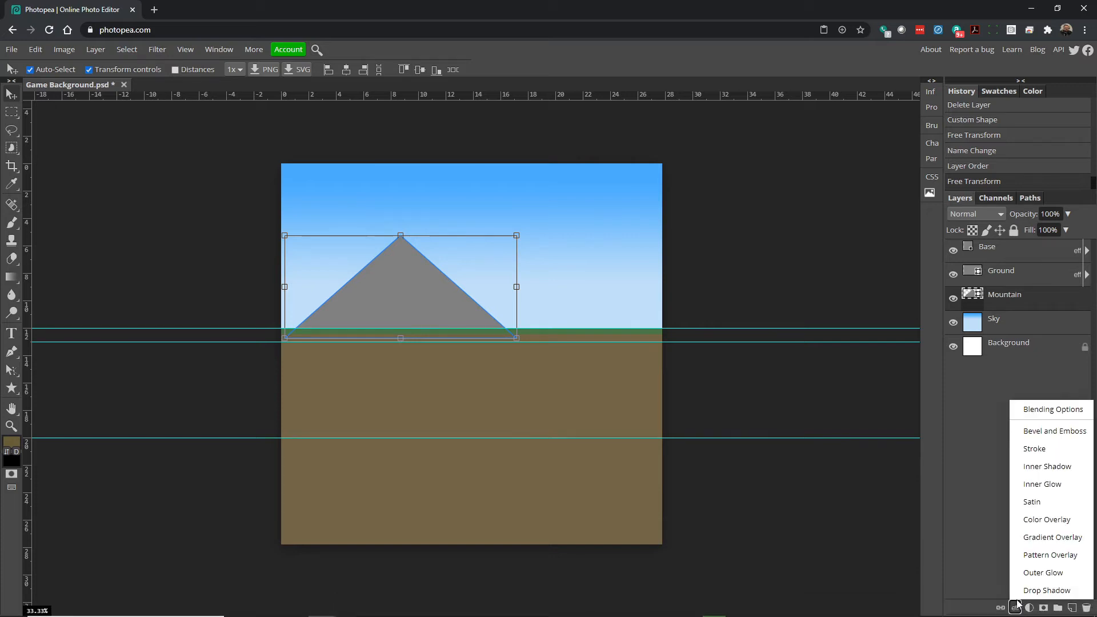
left_click(1043, 539)
left_click_drag(369, 106, 783, 123)
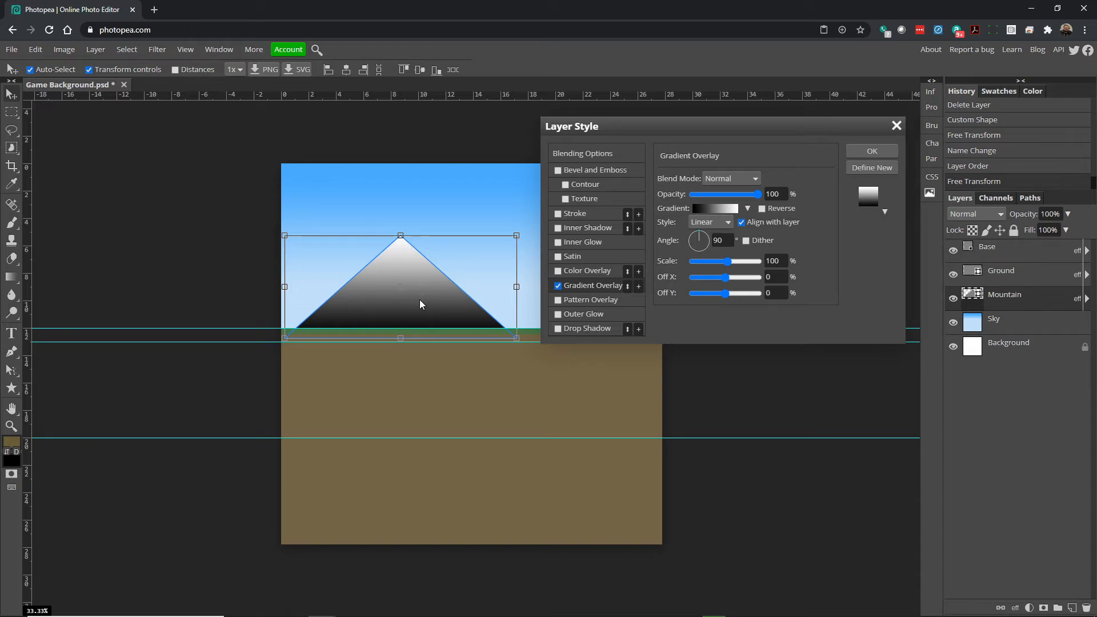
- Change the black colour stop of the mountain's overlay gradient to a dark brown
left_click(709, 206)
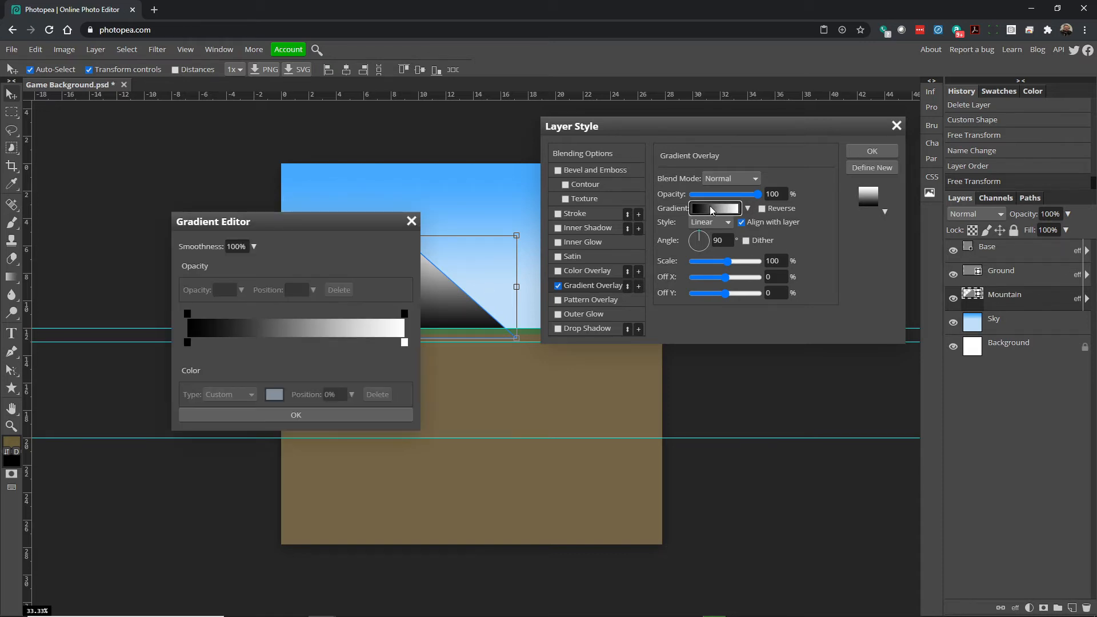
left_click_drag(288, 221, 532, 291)
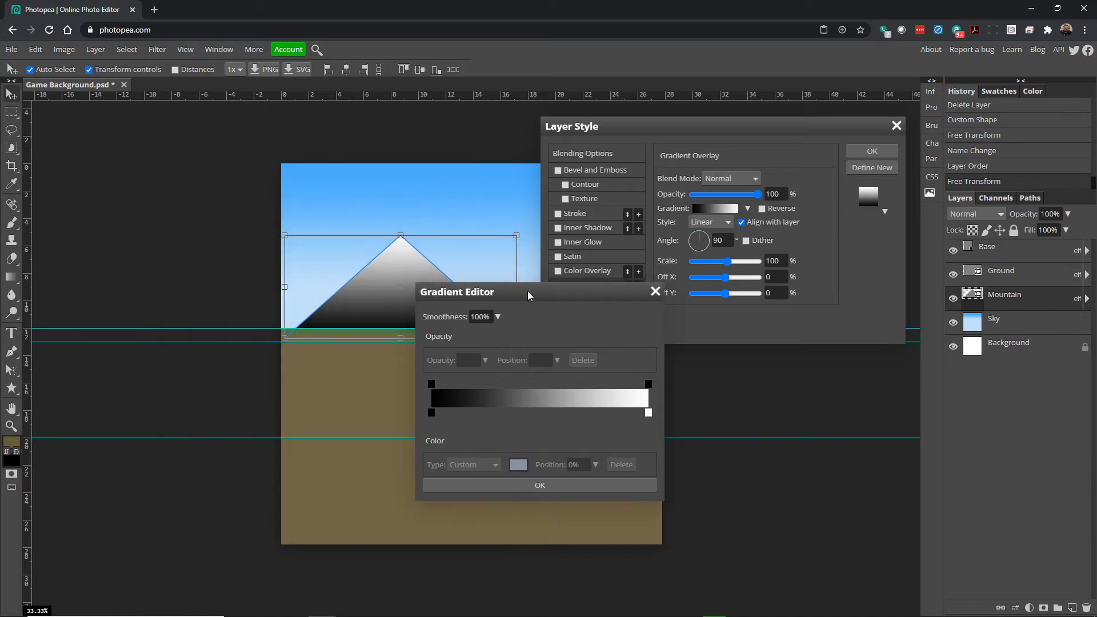
left_click(431, 412)
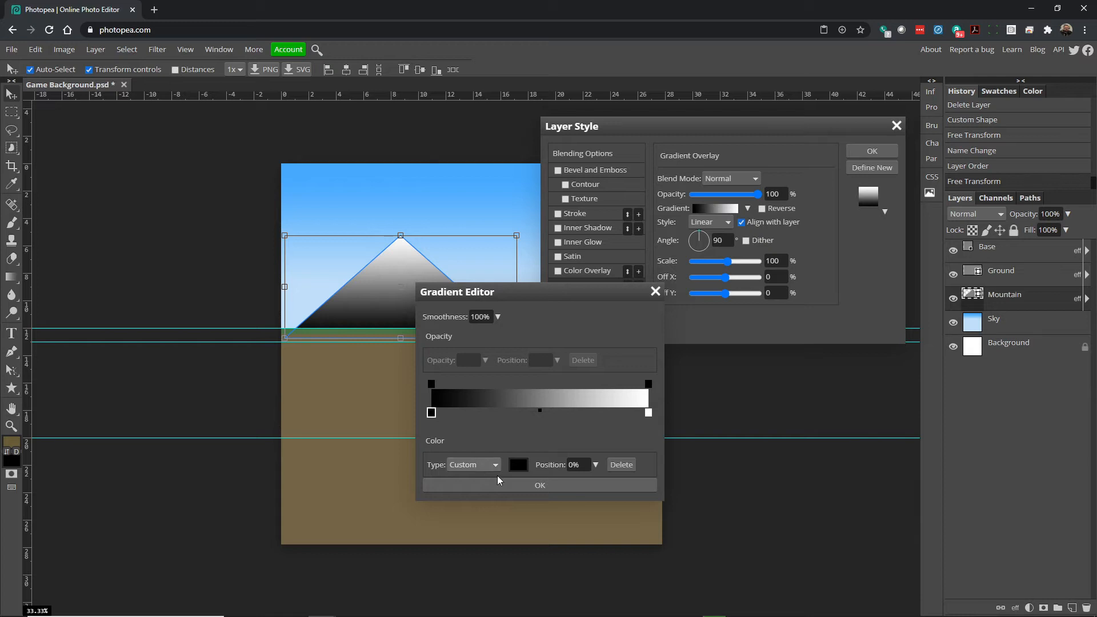
left_click(518, 465)
left_click_drag(415, 400, 418, 459)
left_click(387, 397)
mouse_move(389, 398)
left_mouse_down()
mouse_move(400, 444)
mouse_move(401, 422)
left_mouse_up()
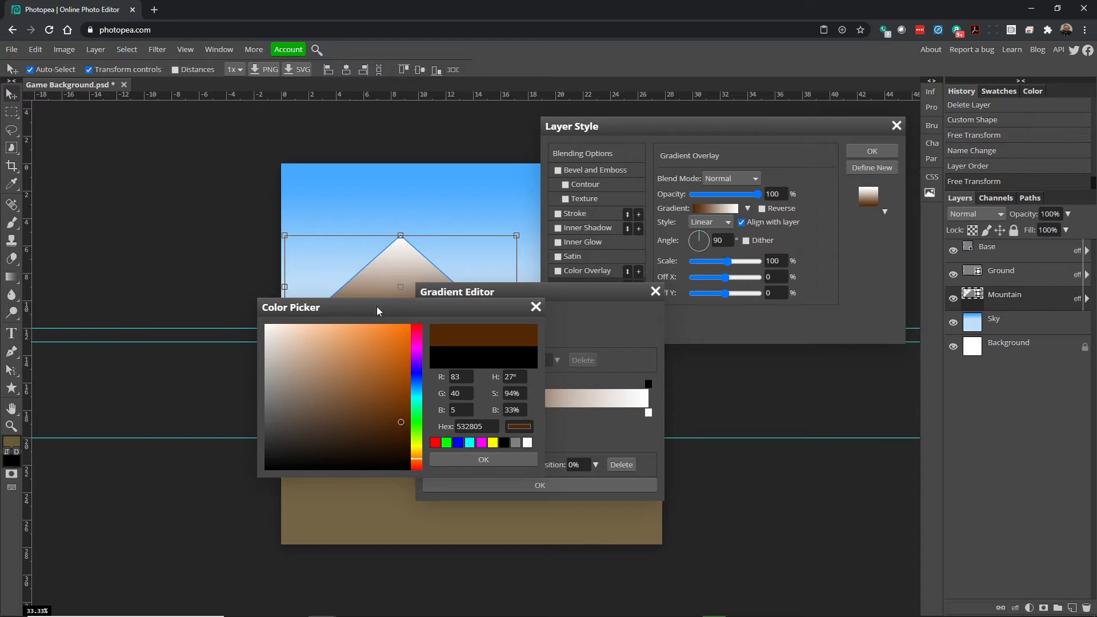
left_click_drag(375, 306, 608, 328)
mouse_move(618, 432)
left_mouse_down()
mouse_move(636, 468)
mouse_move(617, 445)
mouse_move(631, 440)
mouse_move(626, 430)
left_mouse_up()
left_click(713, 482)
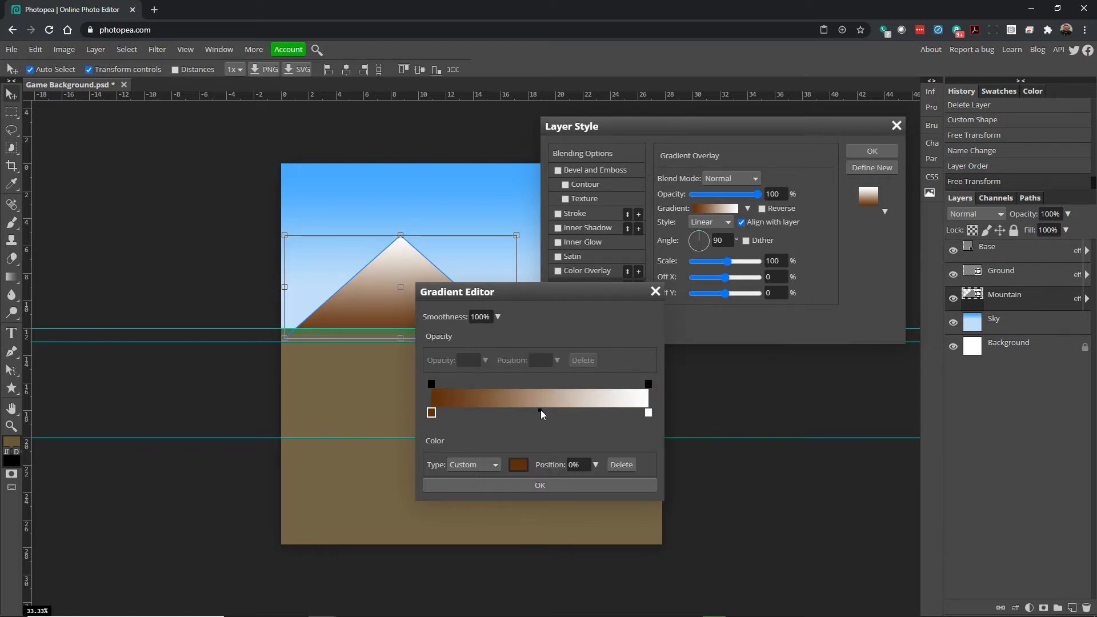
- Shift the gradient's midpoint between brown and white to 75% and apply the overlay to the mountain
mouse_move(540, 410)
left_mouse_down()
mouse_move(606, 413)
mouse_move(471, 413)
mouse_move(596, 412)
left_mouse_up()
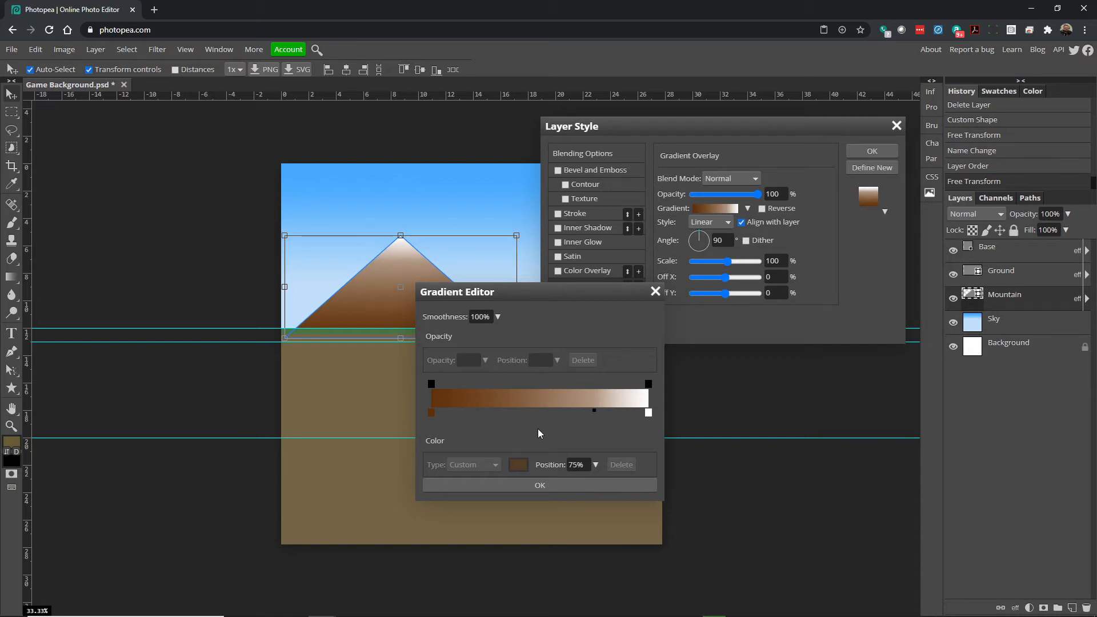
left_click_drag(523, 290, 596, 318)
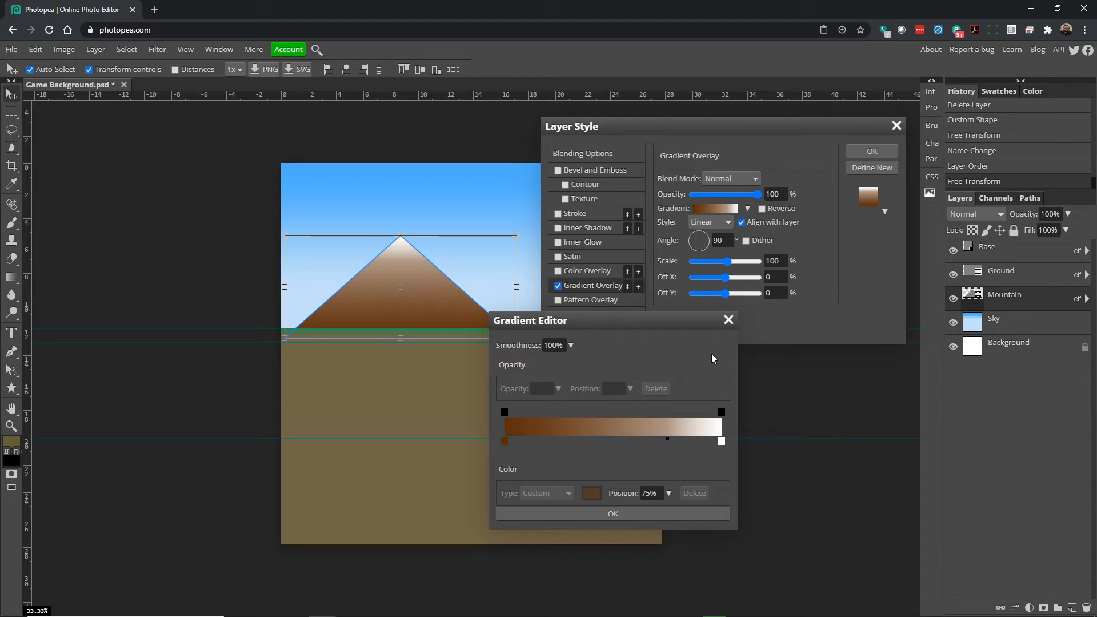
left_click(611, 515)
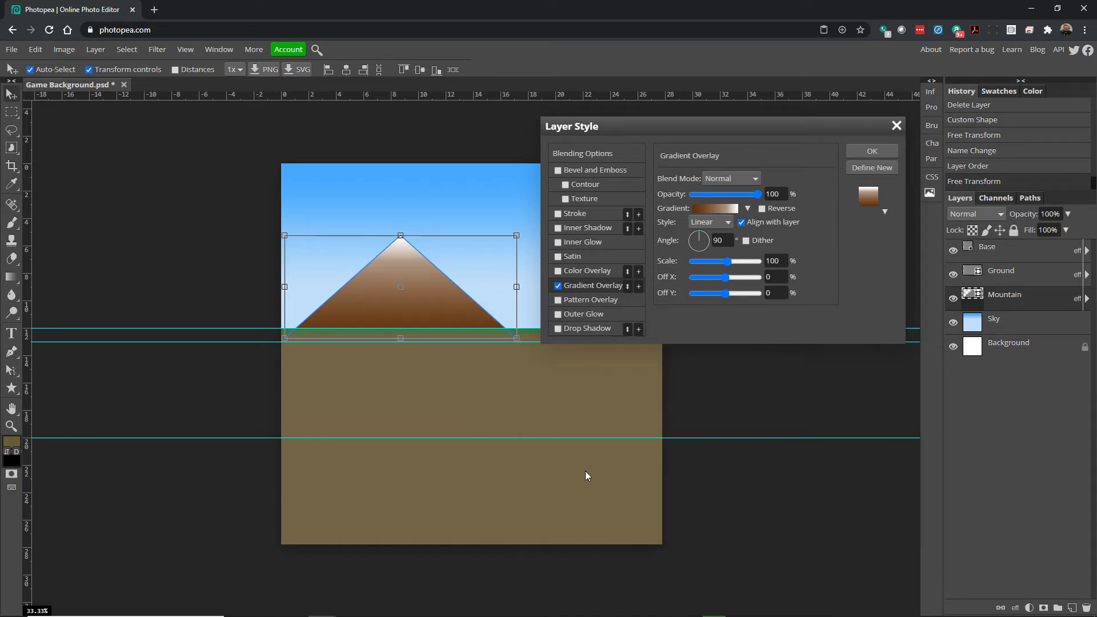
left_click(871, 150)
- Move the mountain slightly left and down so its base corner meets the canvas's left edge and the second guide
left_click(197, 233)
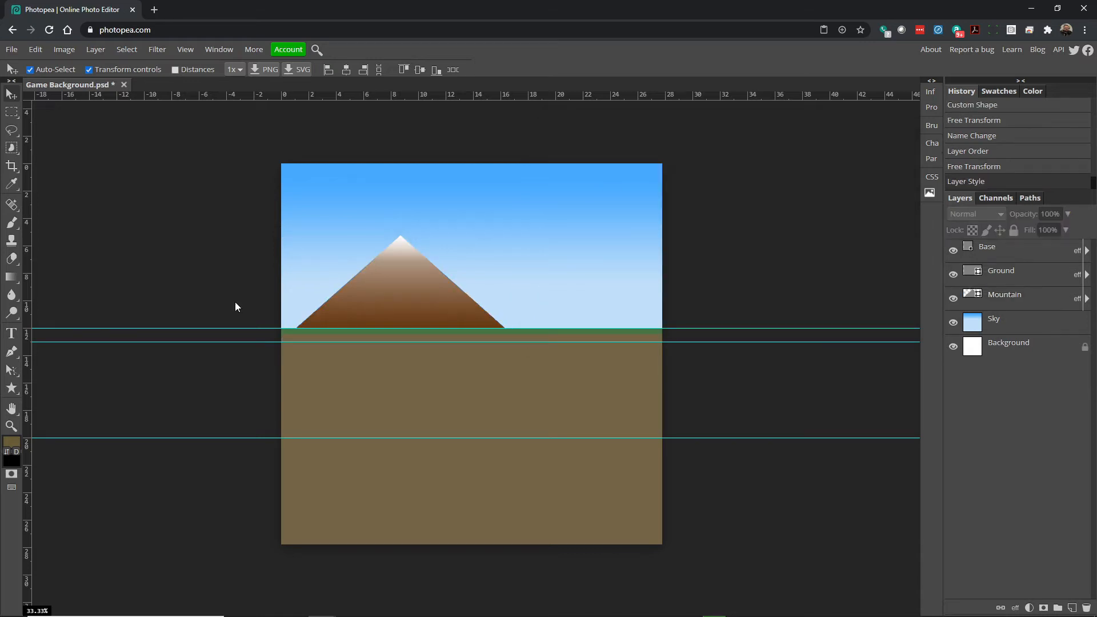
left_click_drag(387, 299, 383, 309)
left_click(266, 225)
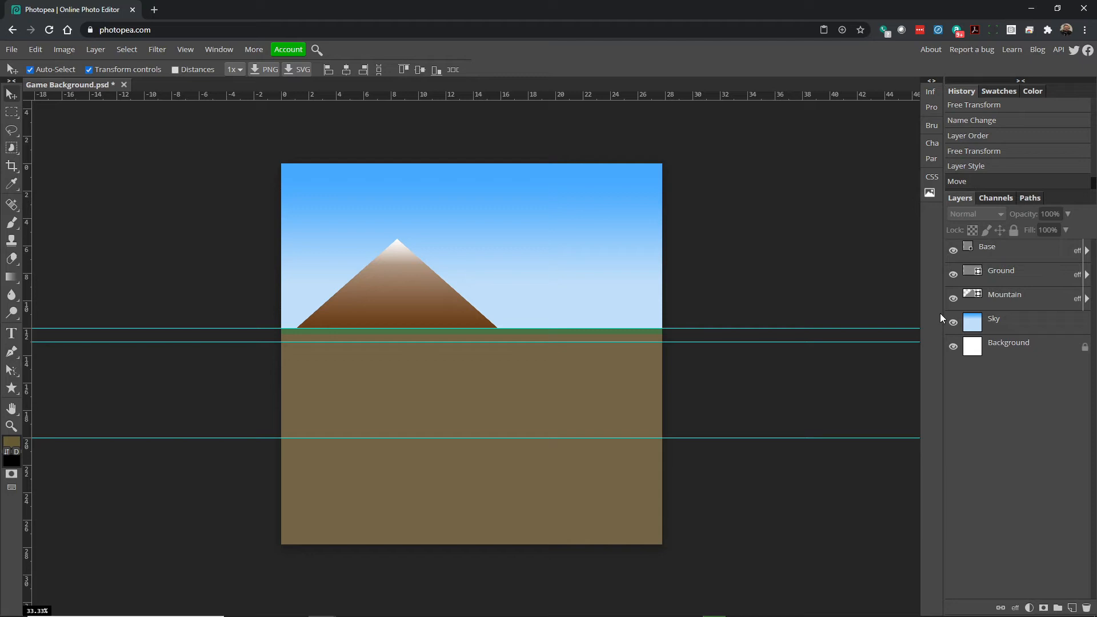
- Duplicate the Mountain layer and rename the copy as Mountain 2
left_click(1027, 299)
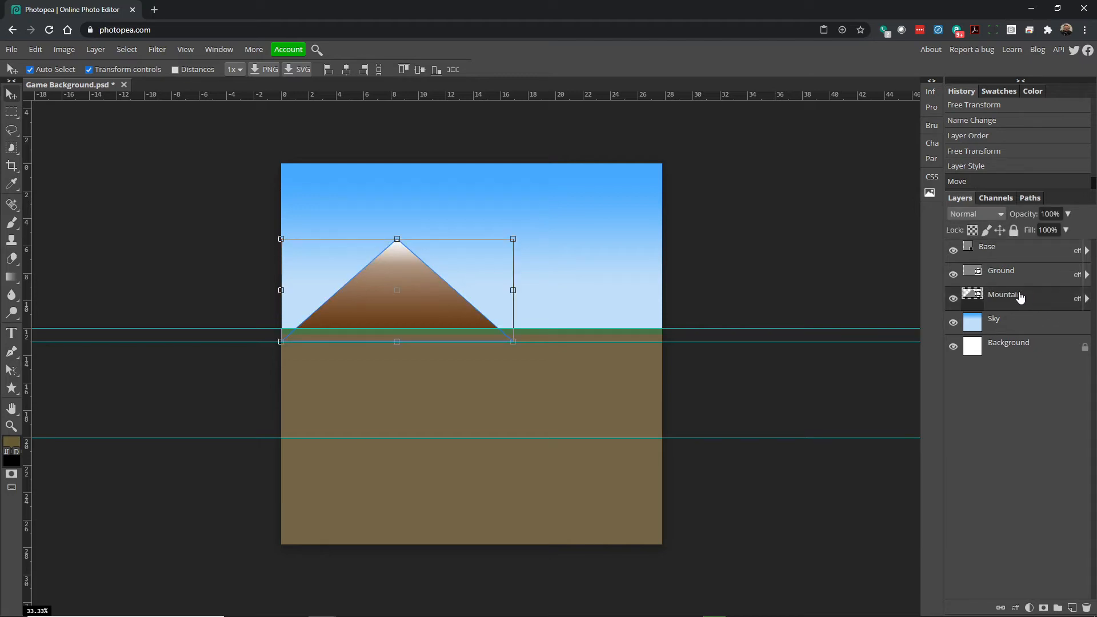
right_click(1020, 297)
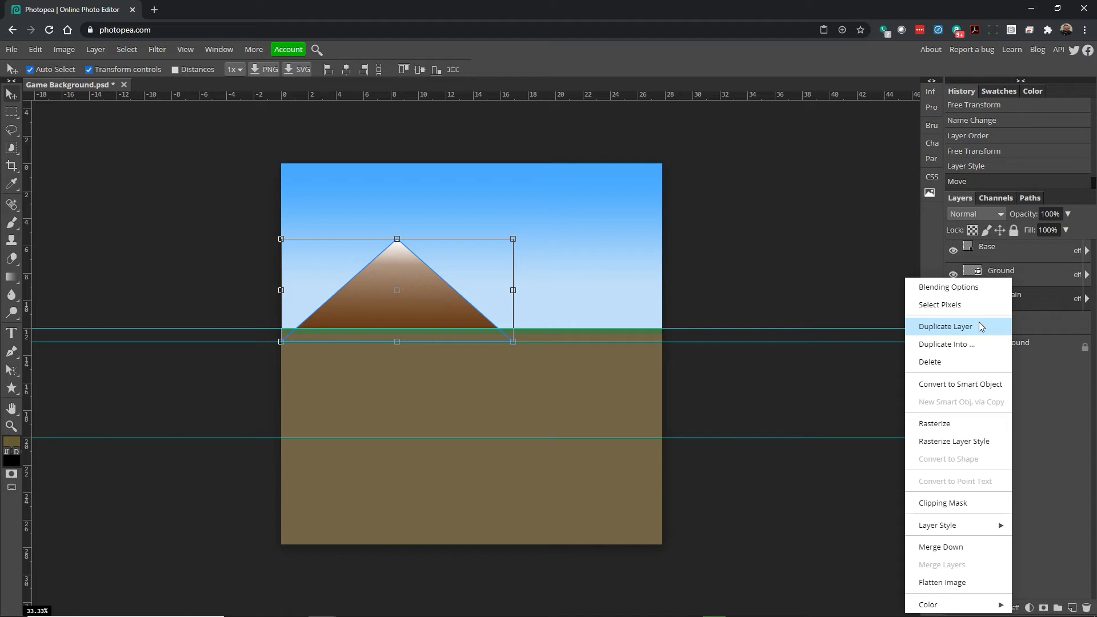
left_click(1058, 298)
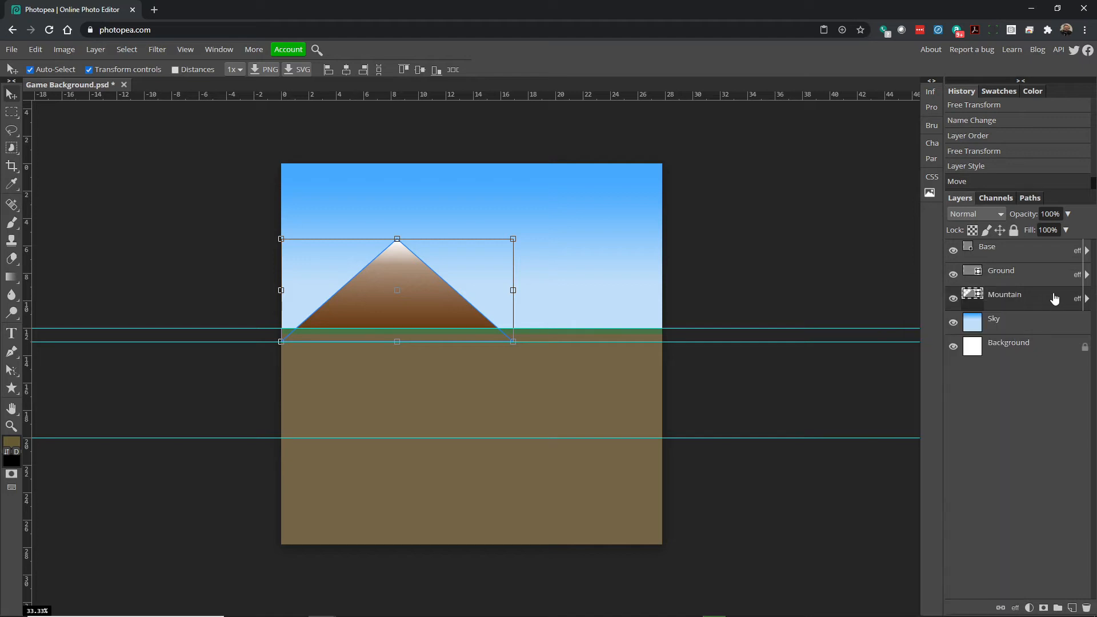
right_click(1022, 302)
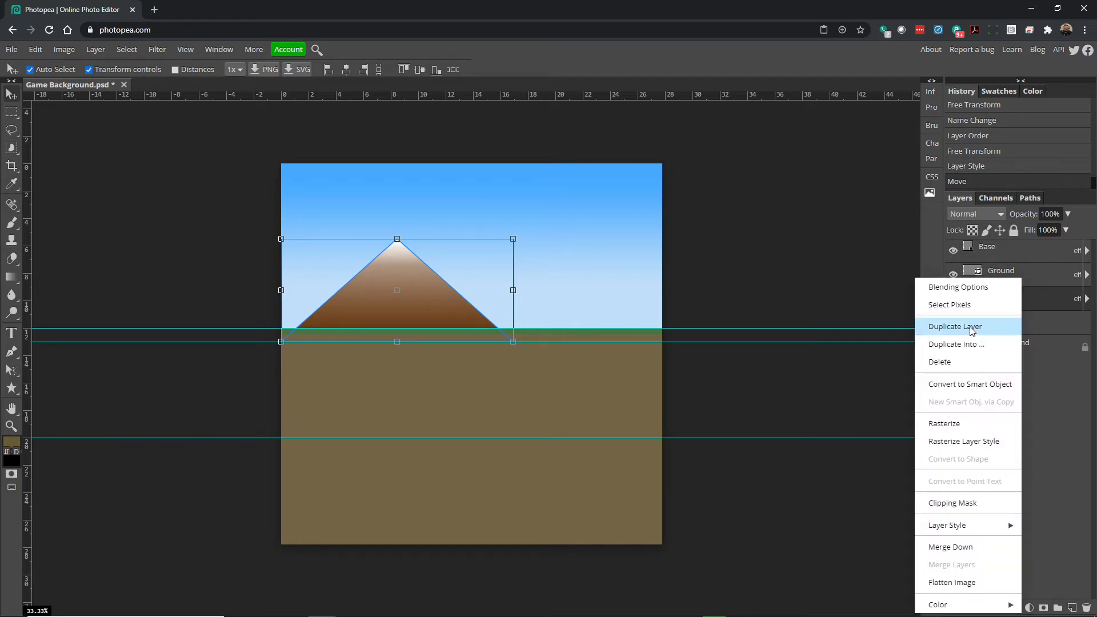
left_click(1031, 308)
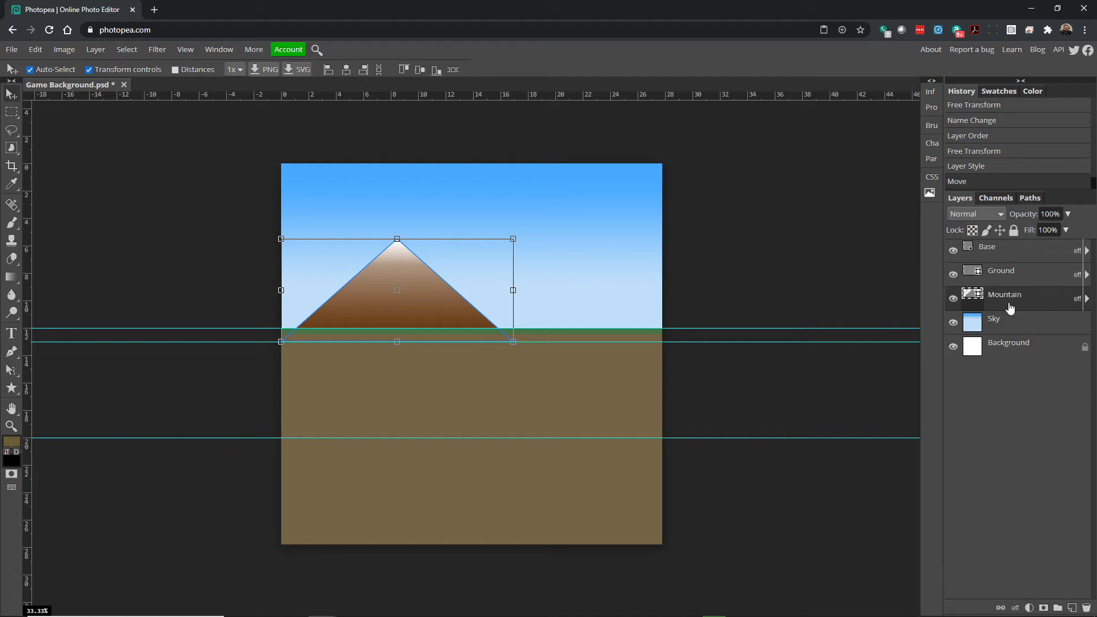
left_click(96, 49)
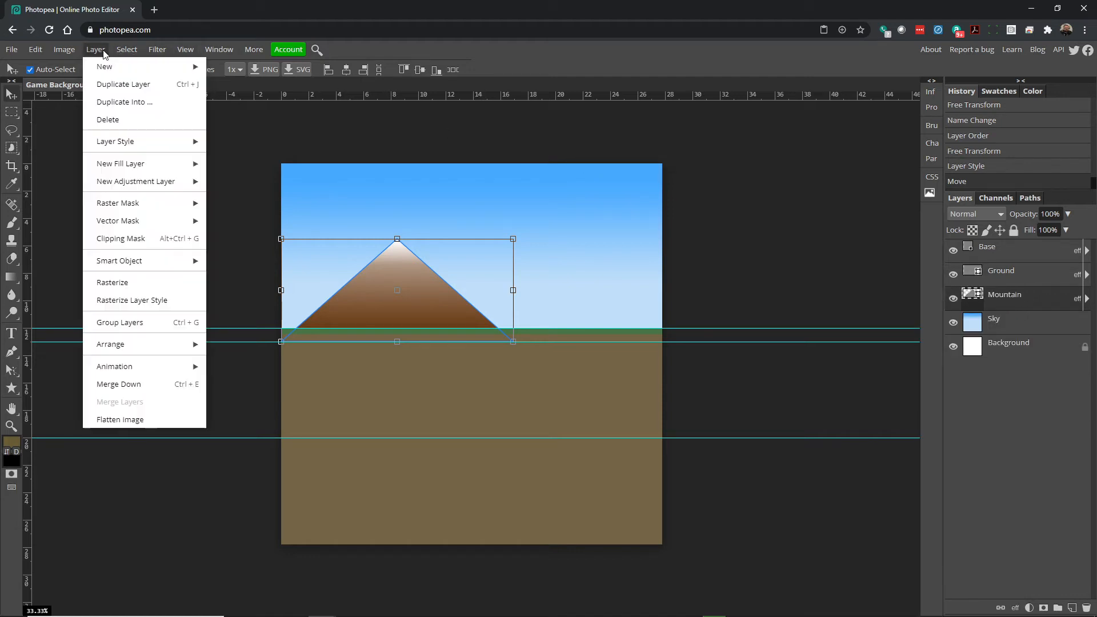
left_click(113, 89)
double_click(1034, 302)
type("Mountain 2")
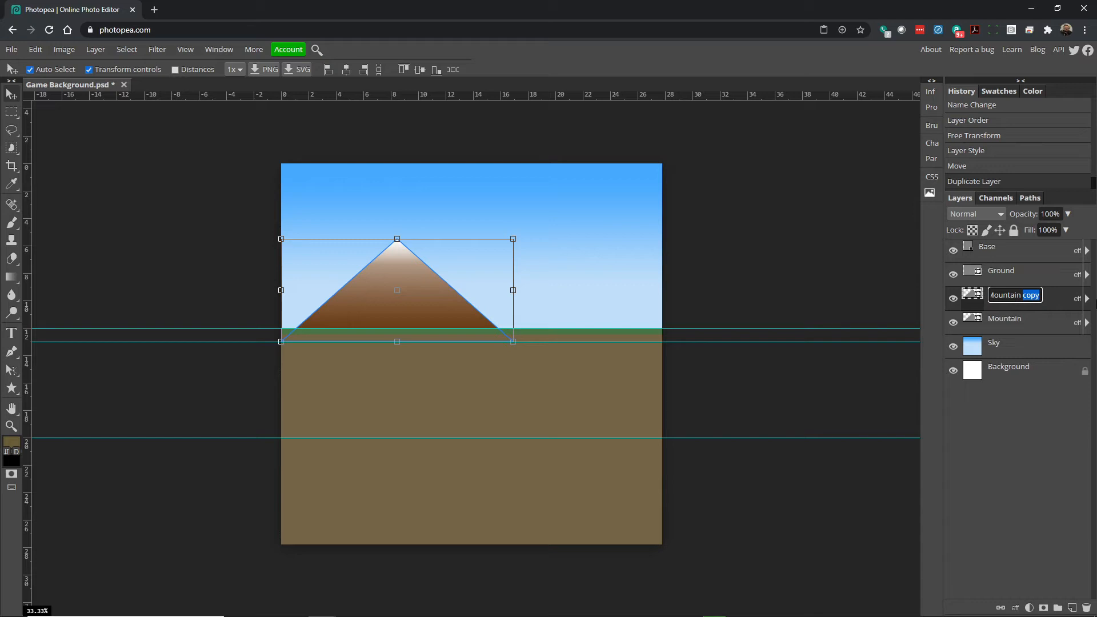
key("Return")
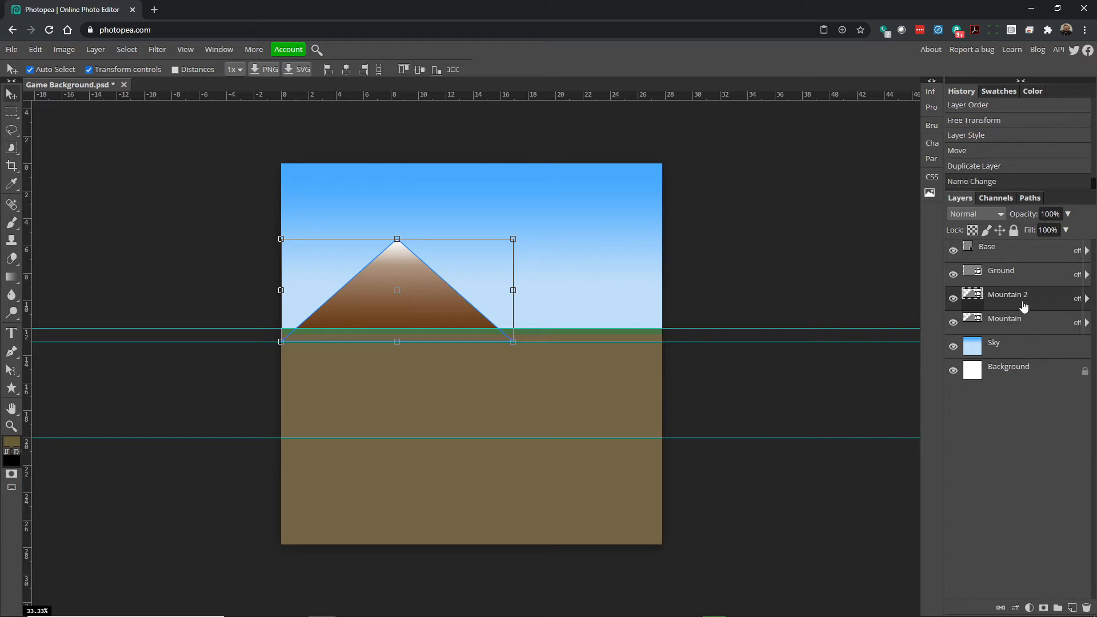
- Move Mountain 2 to the right and slightly up so that it overlaps the first mountain's right slope
left_click_drag(465, 312, 519, 301)
left_click(206, 229)
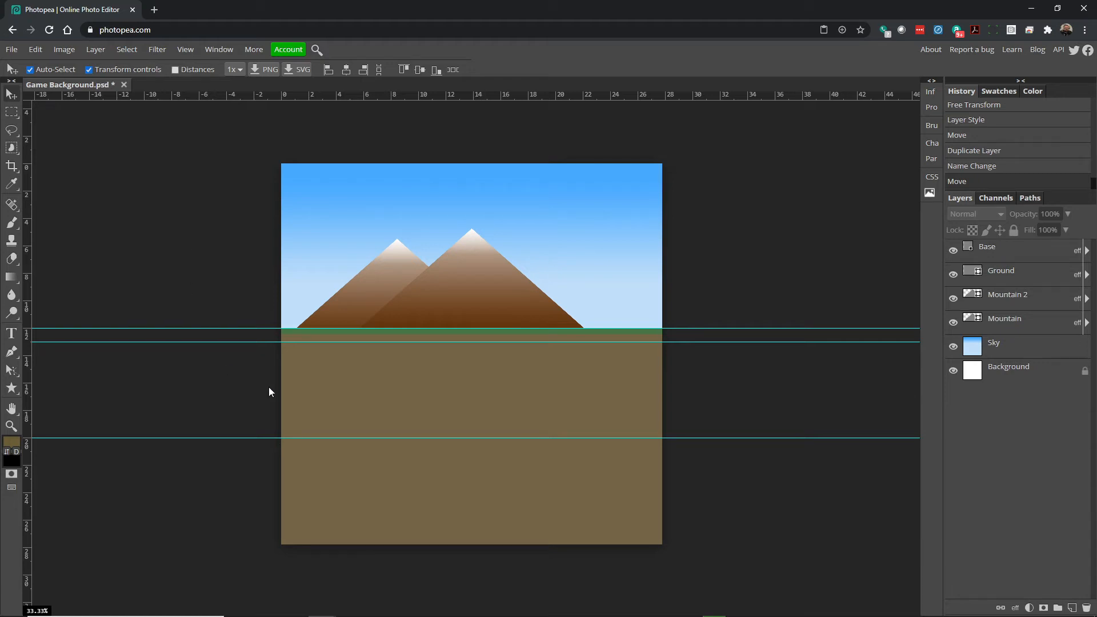
- Duplicate Mountain 2, scale the copy to about 75% width and 98% height, and place it lower on the right
left_click(487, 293)
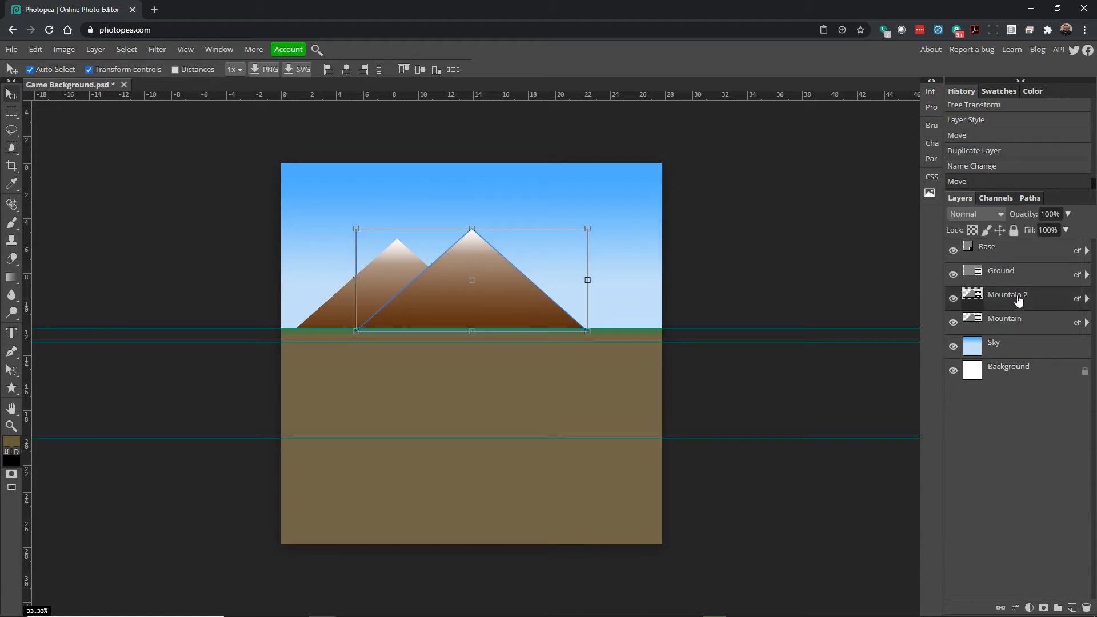
right_click(1016, 301)
left_click(971, 333)
left_click_drag(473, 287, 541, 299)
left_click_drag(655, 239, 612, 241)
left_click_drag(471, 306, 474, 299)
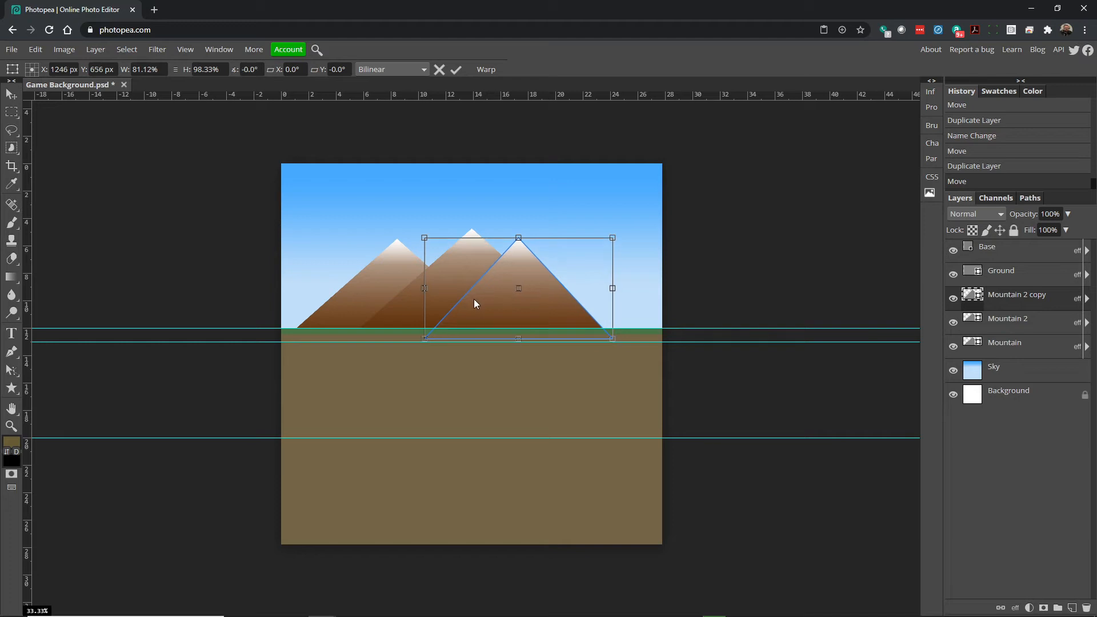
left_click_drag(612, 290, 598, 287)
left_click_drag(505, 301, 533, 317)
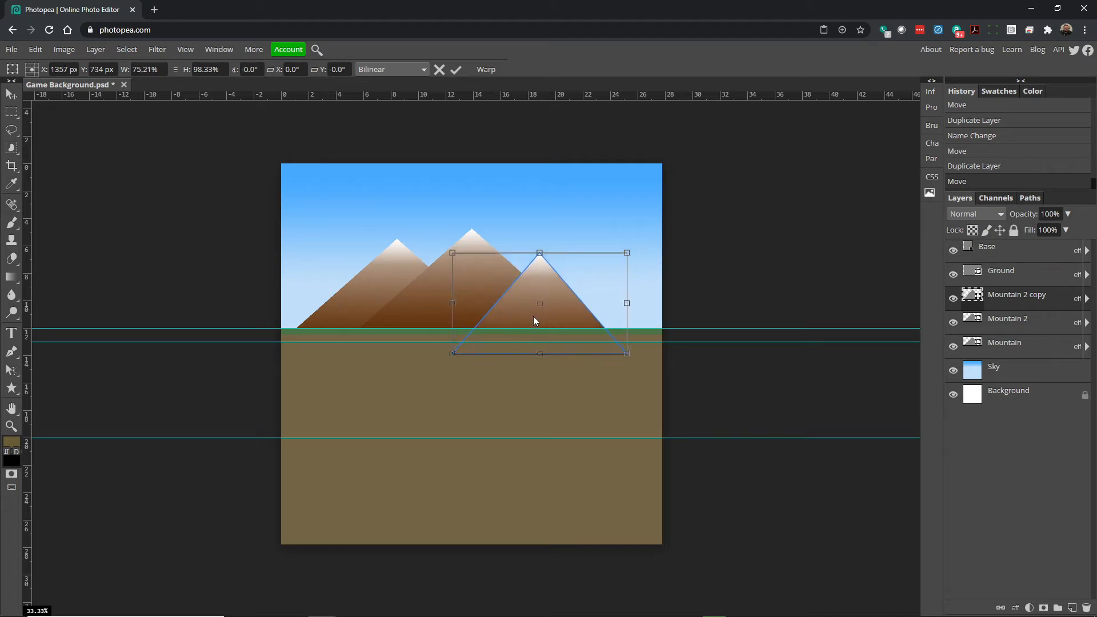
double_click(558, 284)
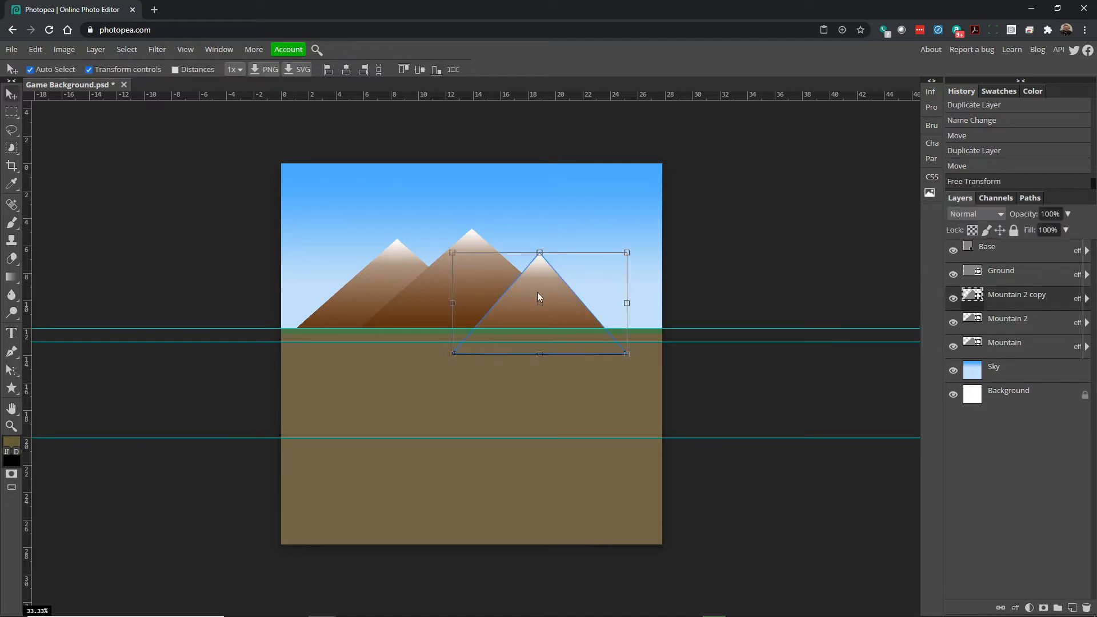
left_click(568, 297)
double_click(1014, 296)
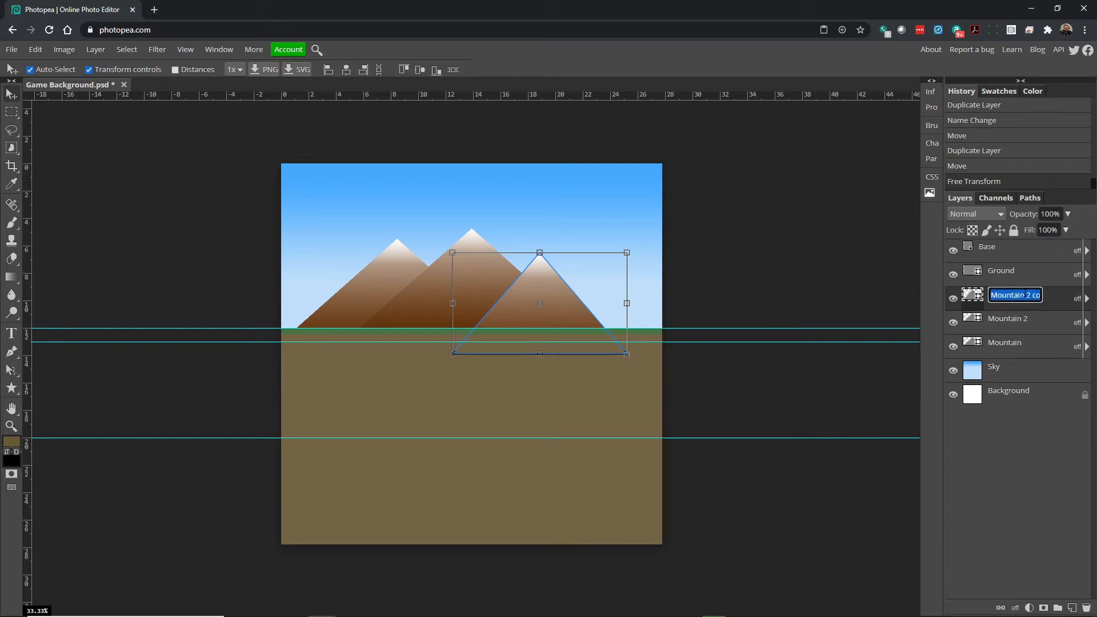
left_click(1082, 304)
key("3")
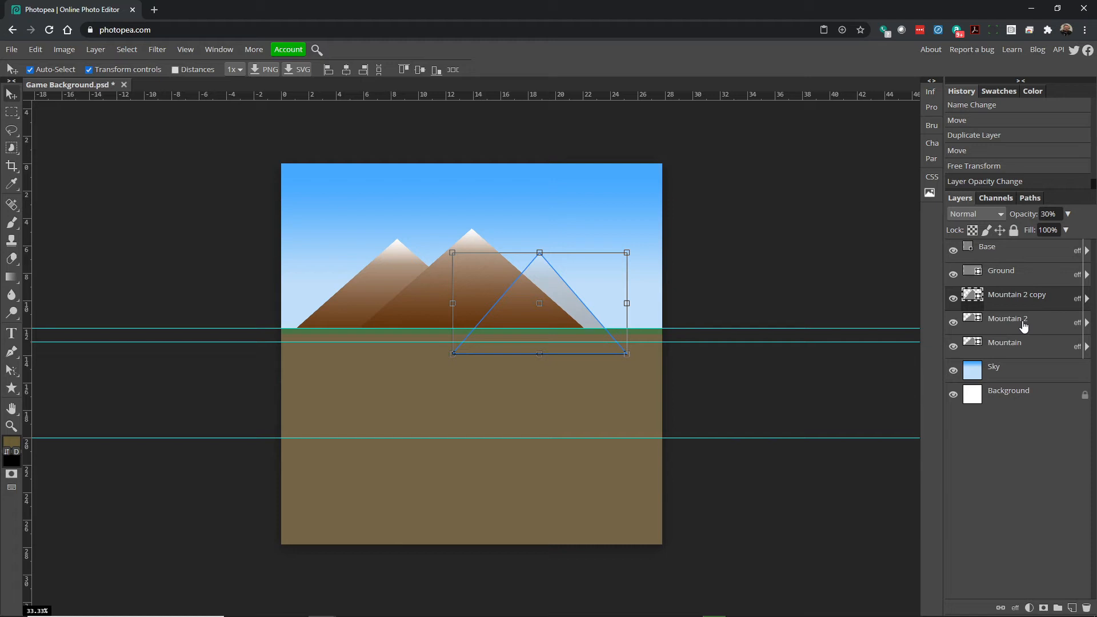
key("ctrl+z")
double_click(1014, 295)
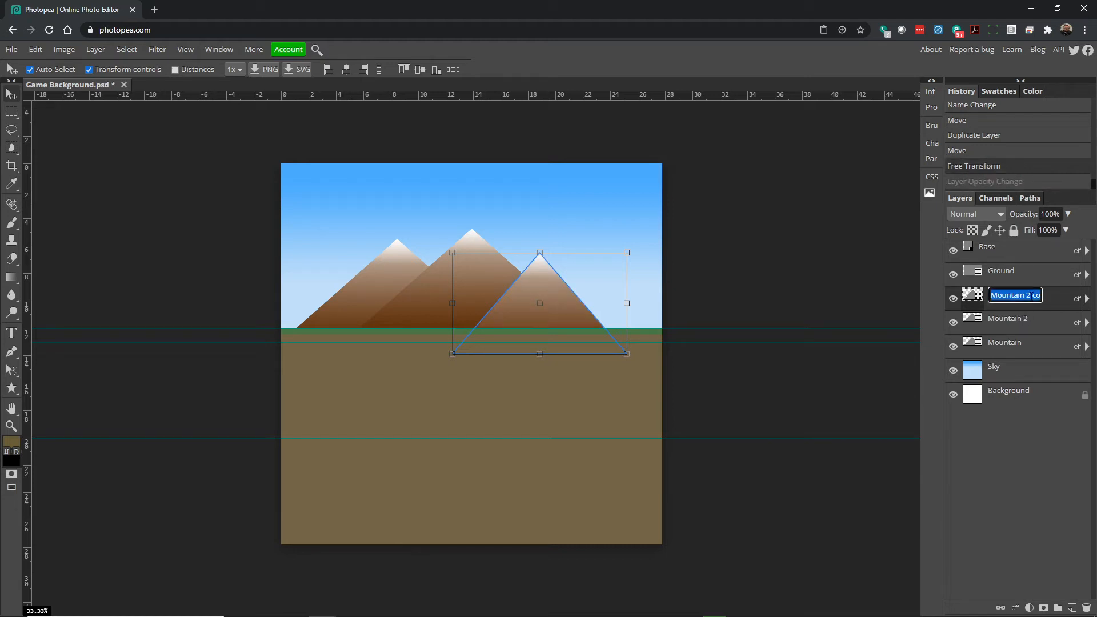
left_click(1054, 302)
key("3")
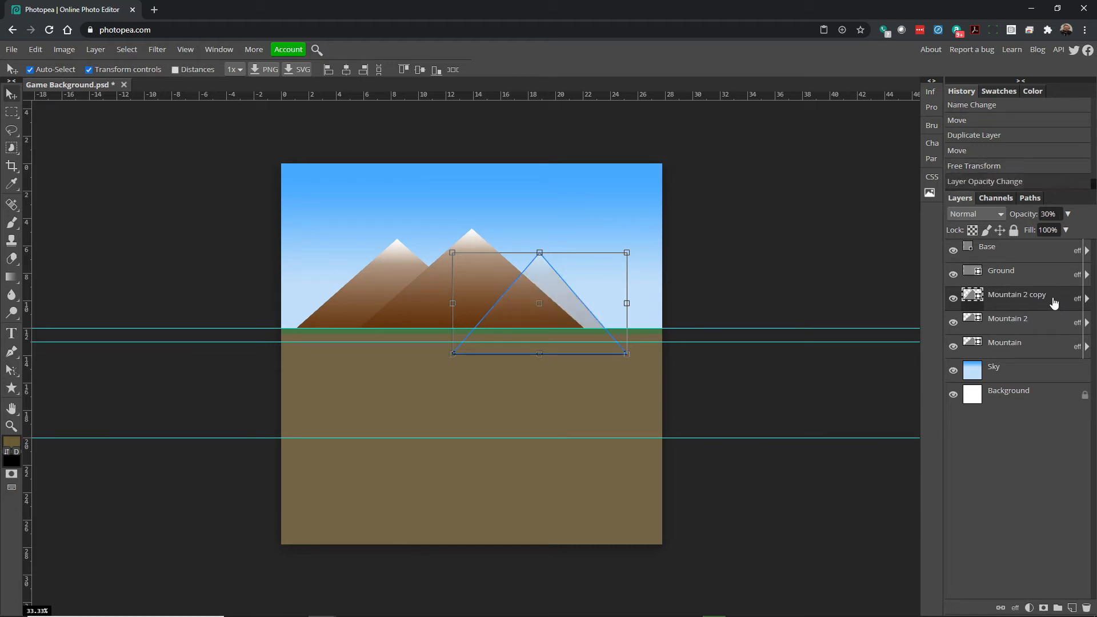
- Rename the Mountain 2 copy layer as Mountain 3 and delete that layer
double_click(1031, 296)
left_click(1028, 295)
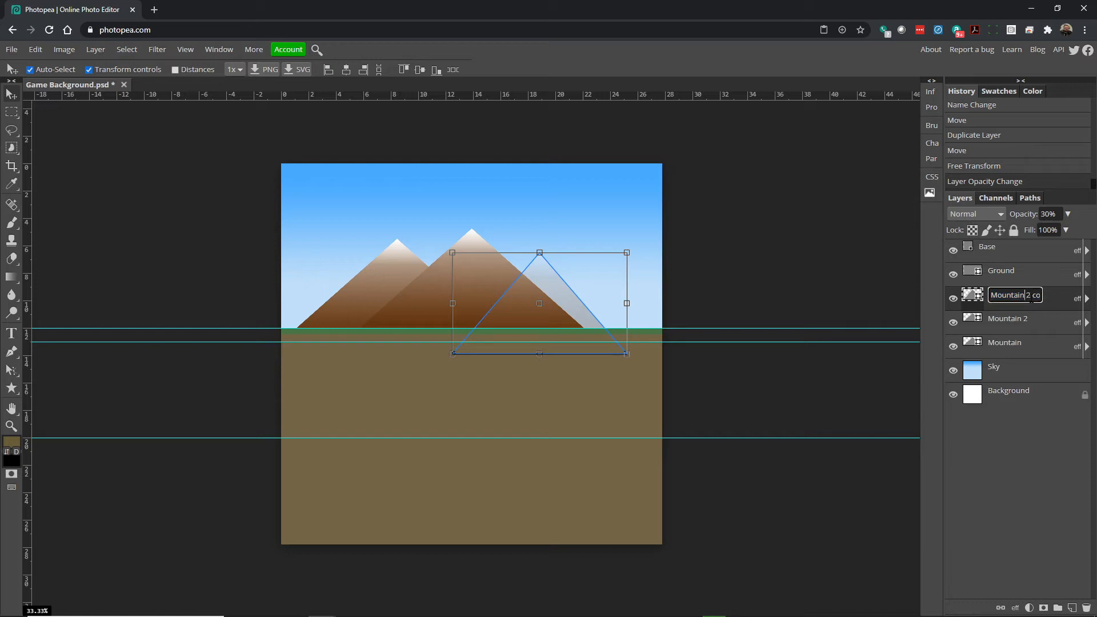
double_click(1036, 296)
left_click(1038, 289)
key("BackSpace")
key("BackSpace")
key("BackSpace")
key("BackSpace")
key("BackSpace")
key("BackSpace")
type("3")
left_click(1054, 305)
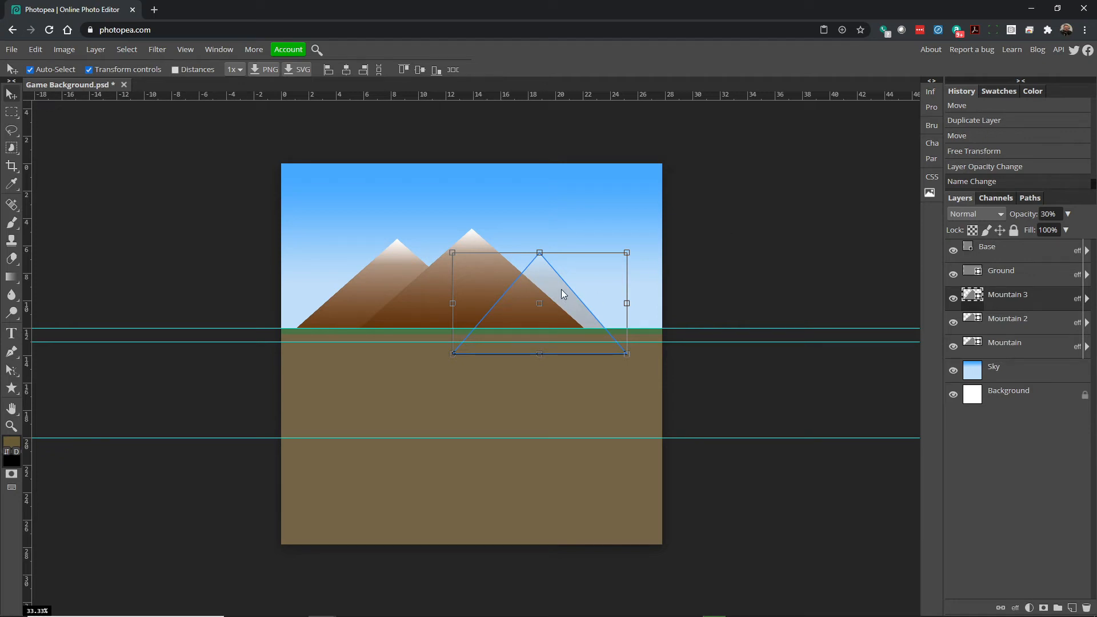
left_click(1085, 607)
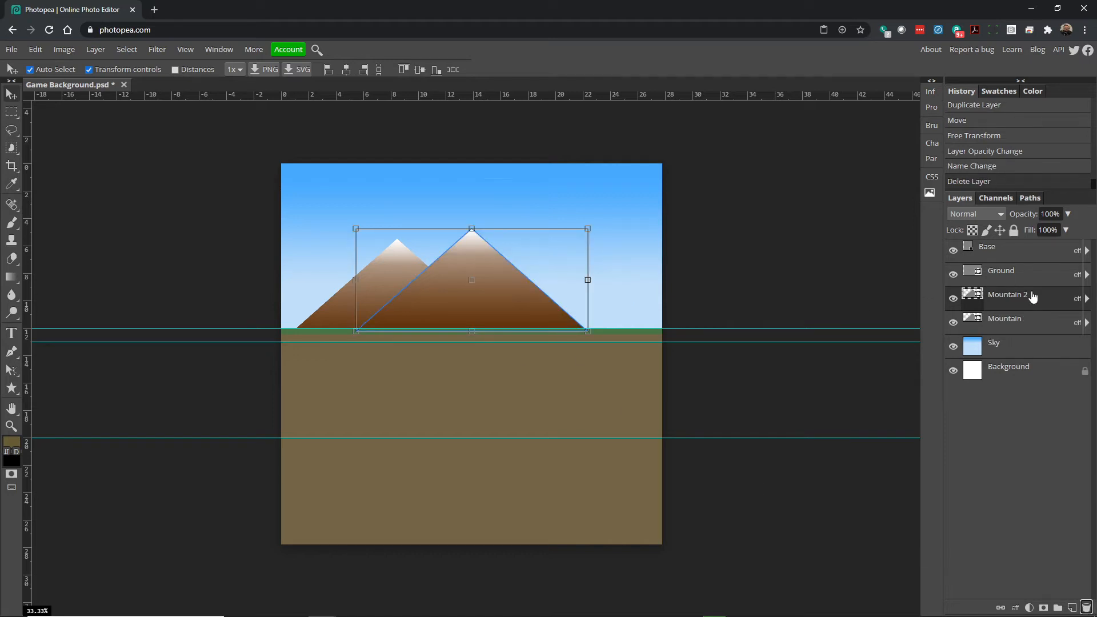
- Duplicate Mountain 2, scale the copy to about 68% width and 82% height, and place it over the original's right slope
right_click(1032, 296)
left_click(988, 321)
left_click_drag(470, 294, 554, 276)
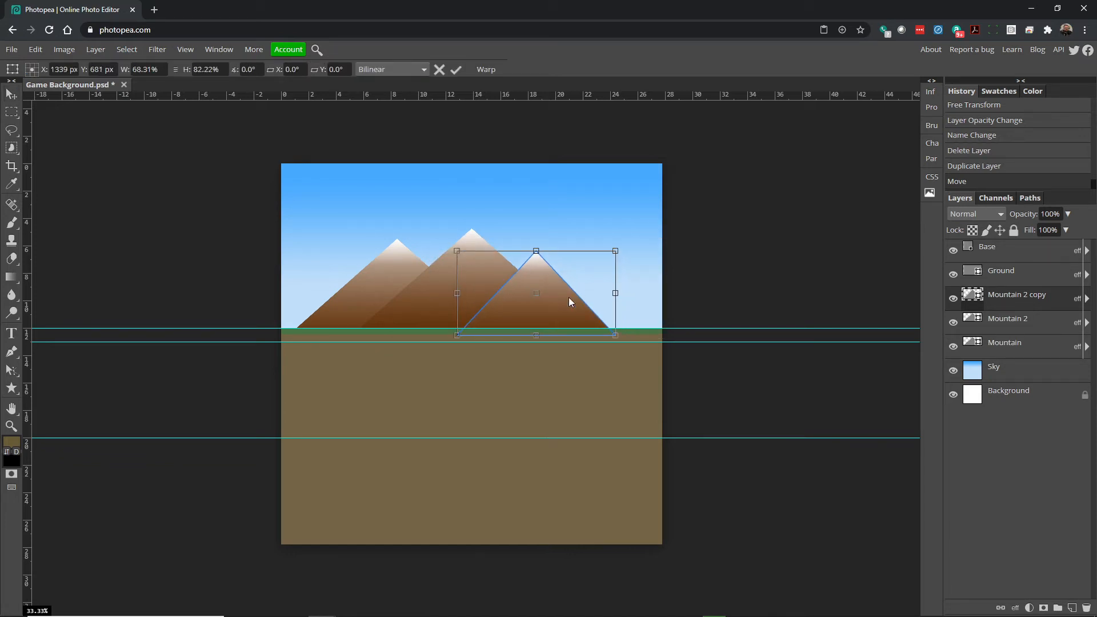
key("Return")
- Duplicate the Mountain 2 copy, scale the duplicate to about 89% width and 74% height, and place it near the canvas's right edge
right_click(1010, 306)
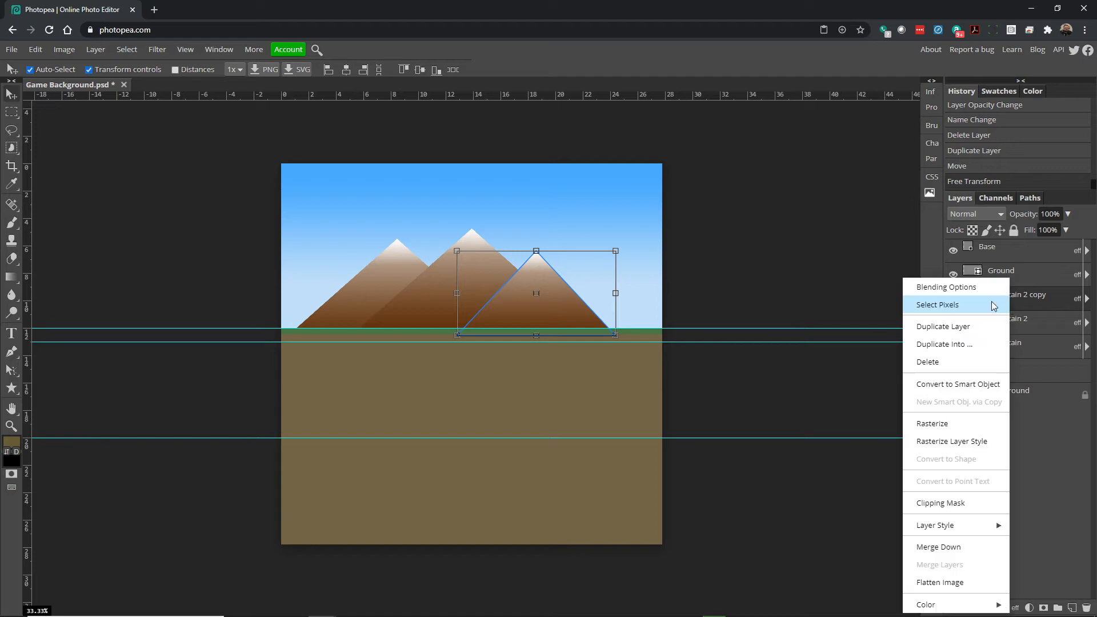
left_click(962, 326)
left_click_drag(562, 315, 598, 306)
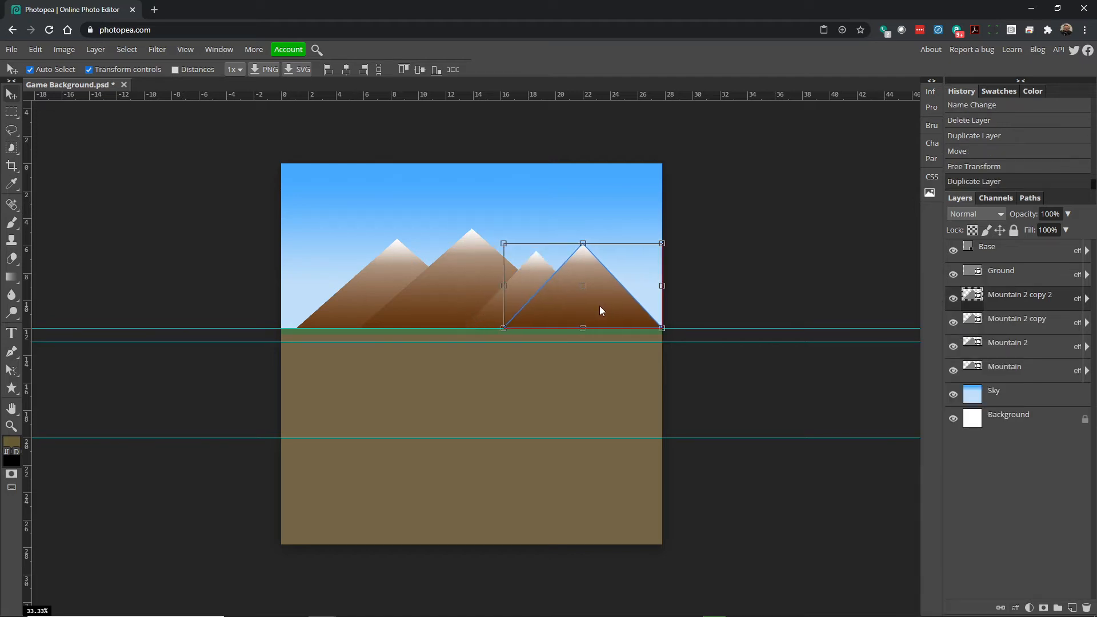
left_click_drag(661, 247, 645, 265)
left_click_drag(593, 300, 607, 301)
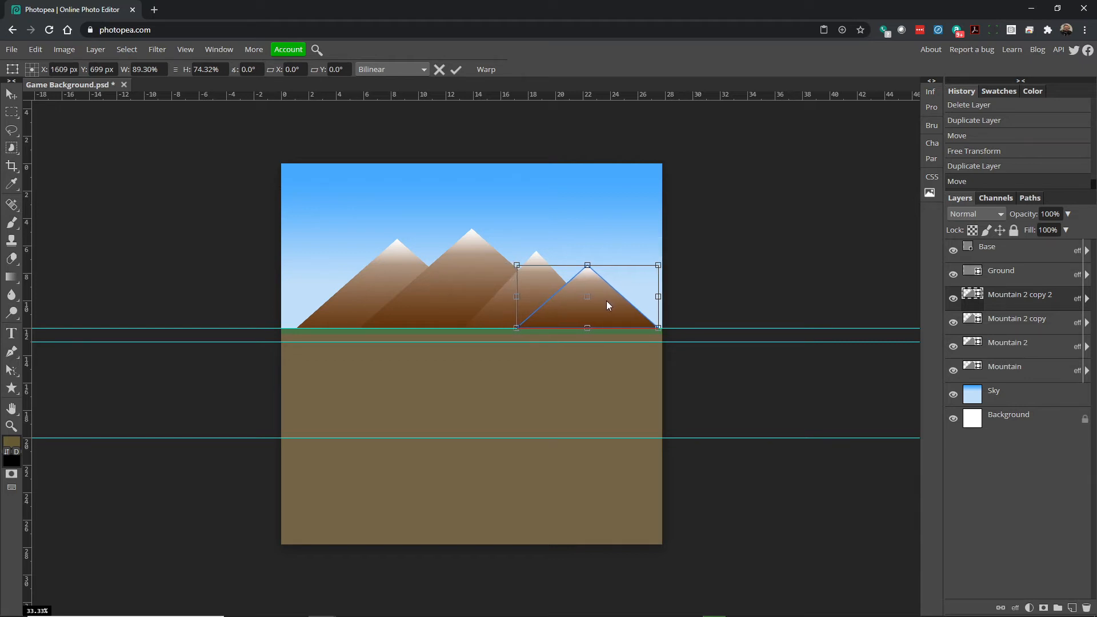
left_click_drag(589, 304, 622, 304)
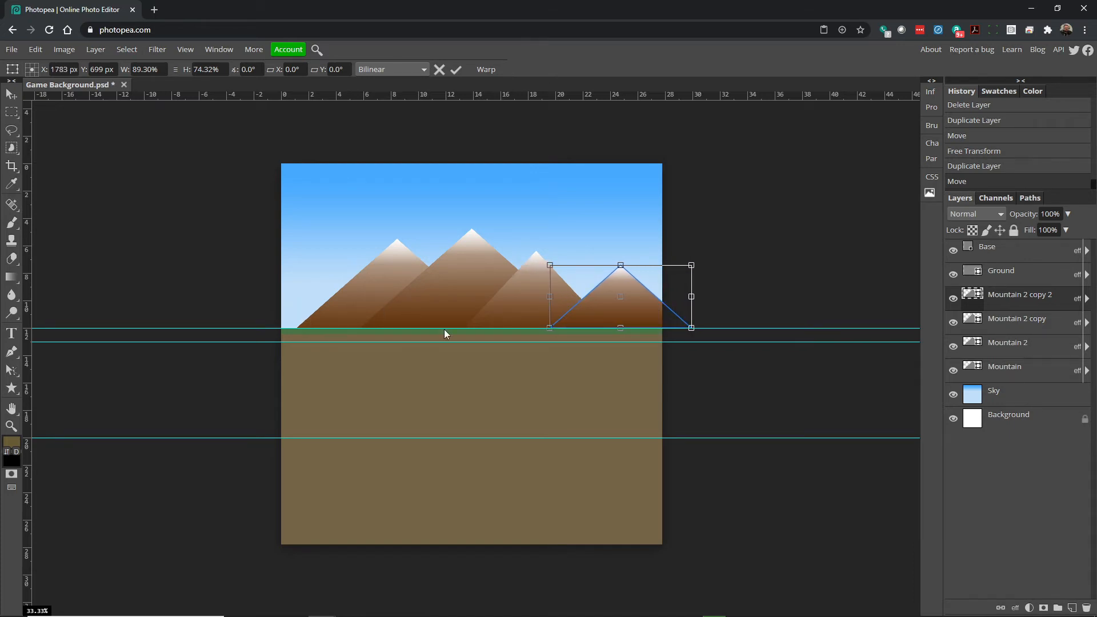
left_click_drag(637, 306, 606, 306)
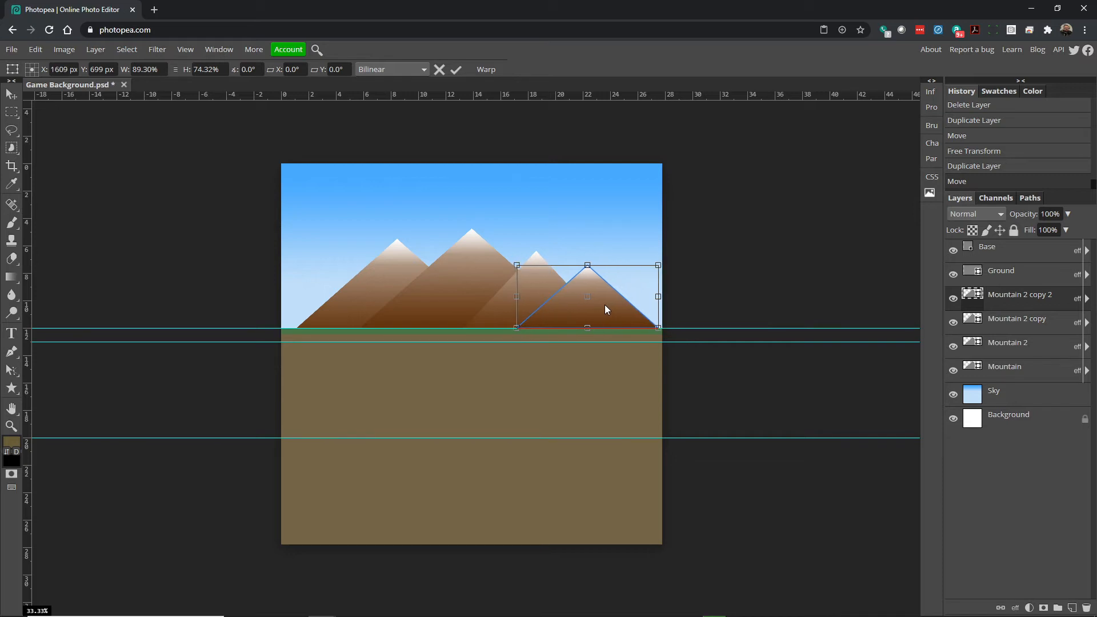
key("Return")
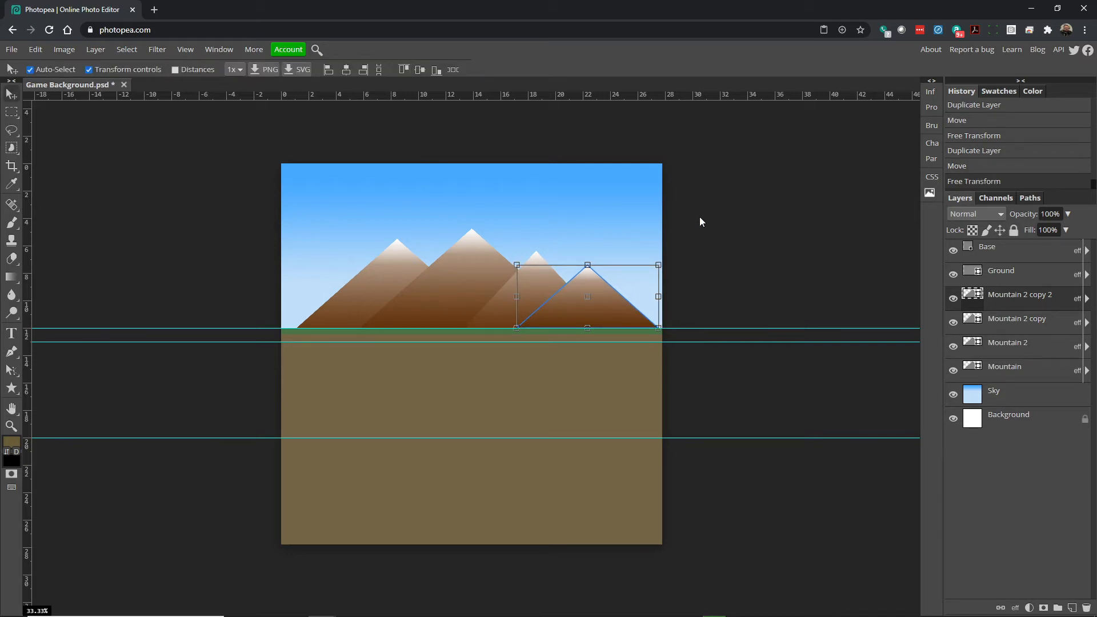
- Lower the rightmost mountain's peak while keeping its base on the grass line, and clear the layer selection
left_click_drag(657, 265, 659, 286)
key("Return")
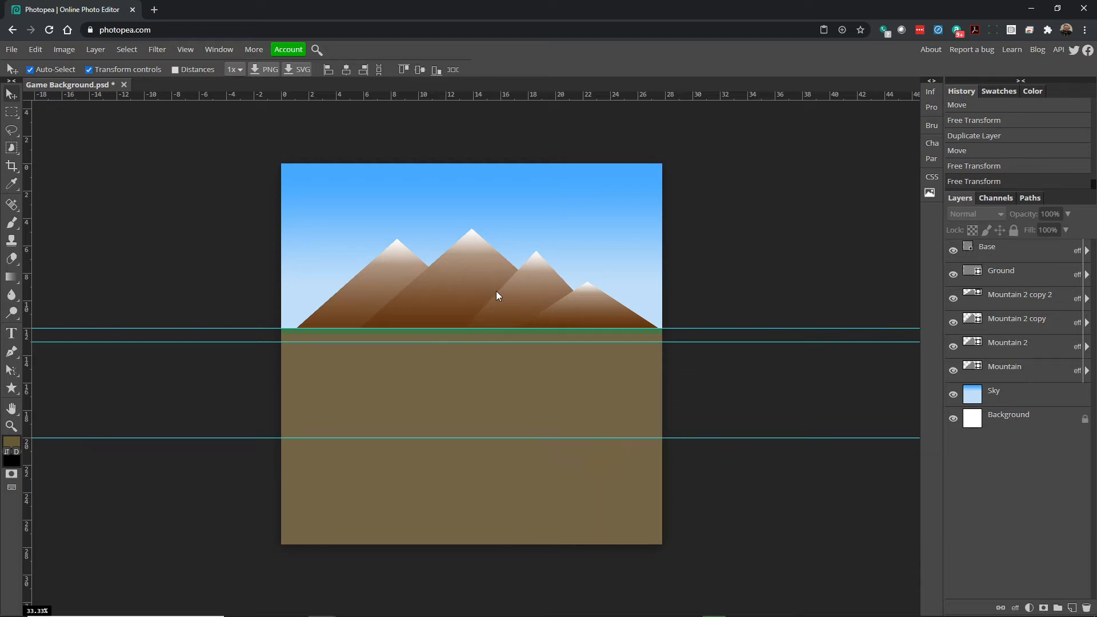
left_click(437, 295)
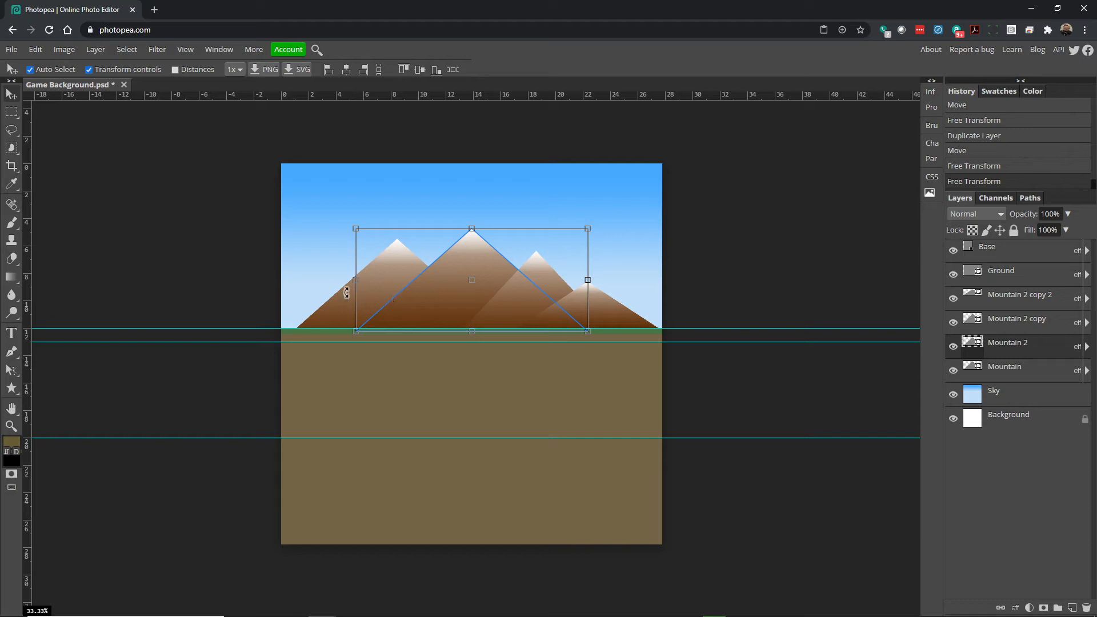
left_click(746, 212)
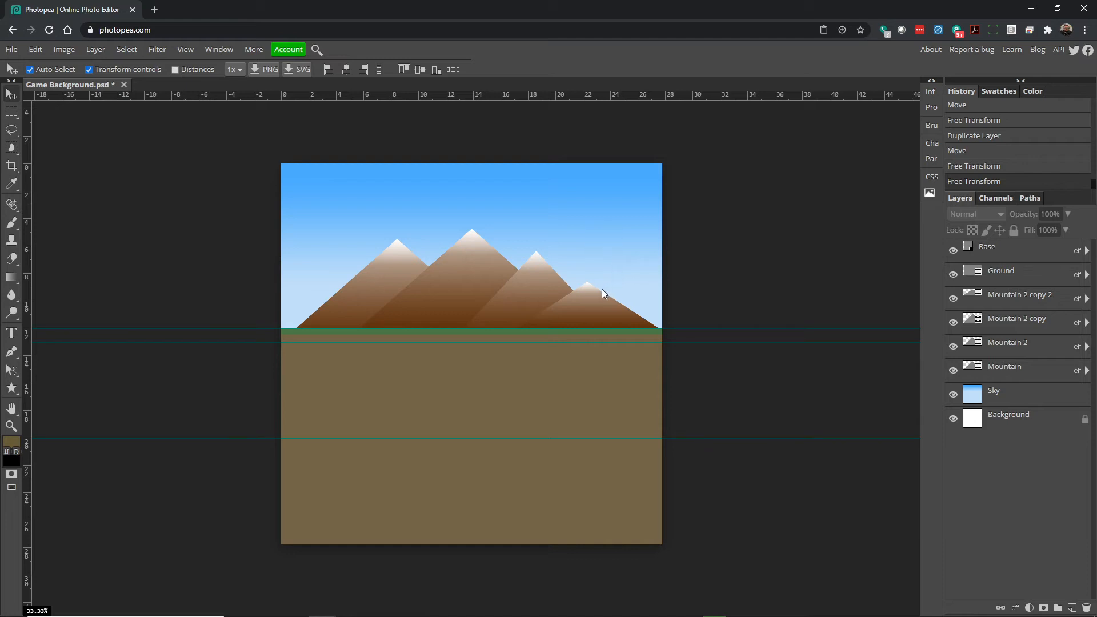
double_click(1006, 295)
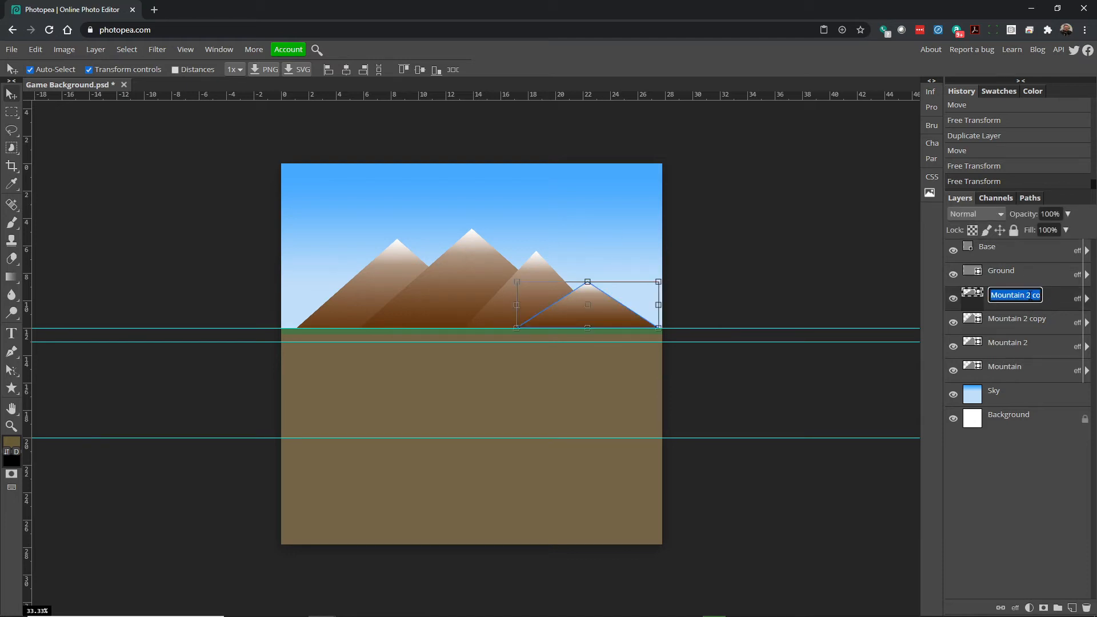
left_click(1063, 303)
key("4")
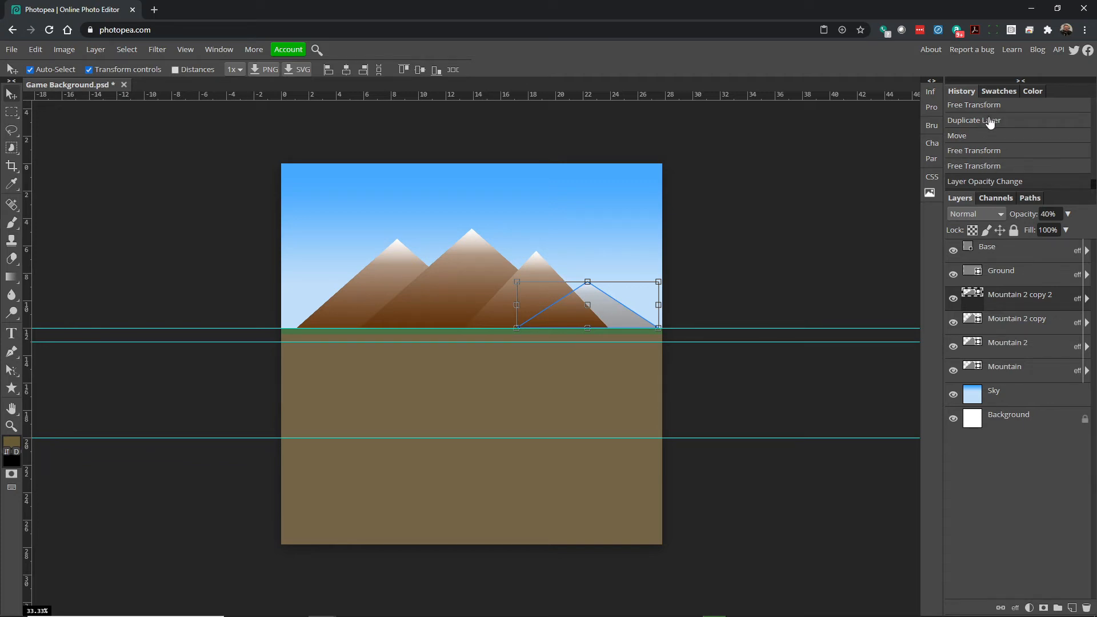
key("ctrl+z")
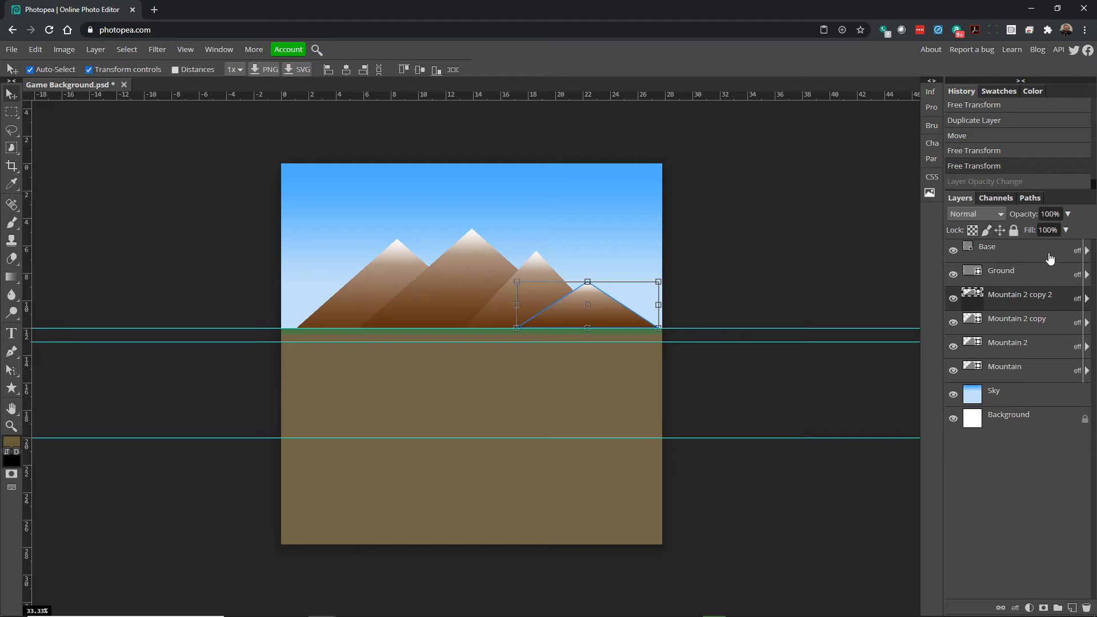
- Rename the Mountain 2 copy 2 layer as Mountain 4 and the Mountain 2 copy layer as Mountain 3
double_click(1043, 307)
left_click_drag(1022, 295, 1051, 297)
type("4")
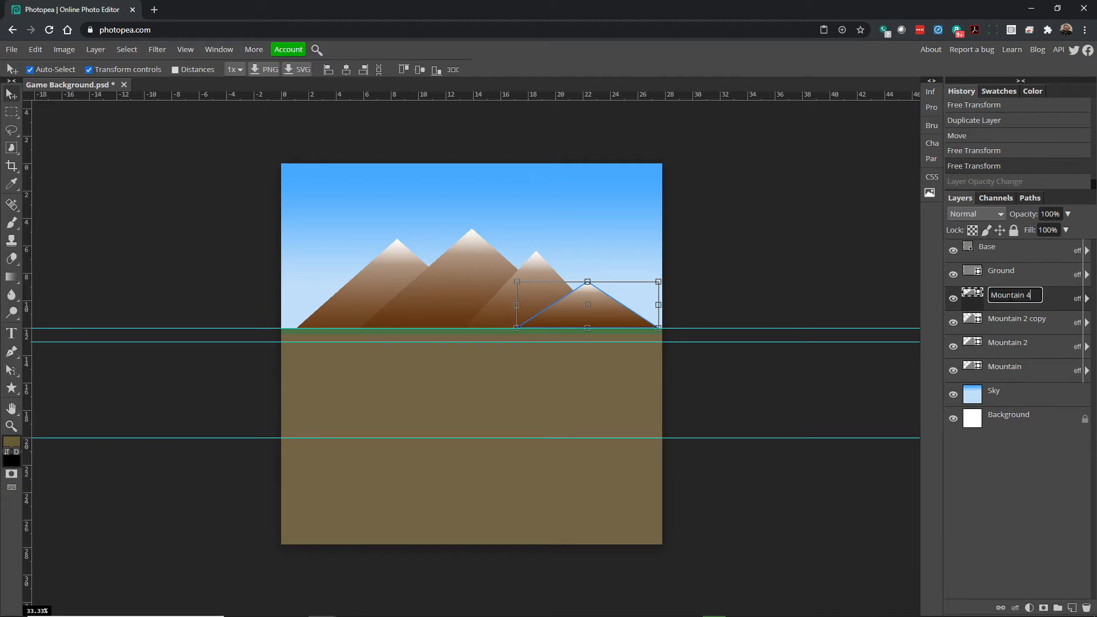
key("Return")
double_click(1017, 319)
left_click(1027, 319)
left_click_drag(1026, 318, 1095, 329)
type("3")
key("Return")
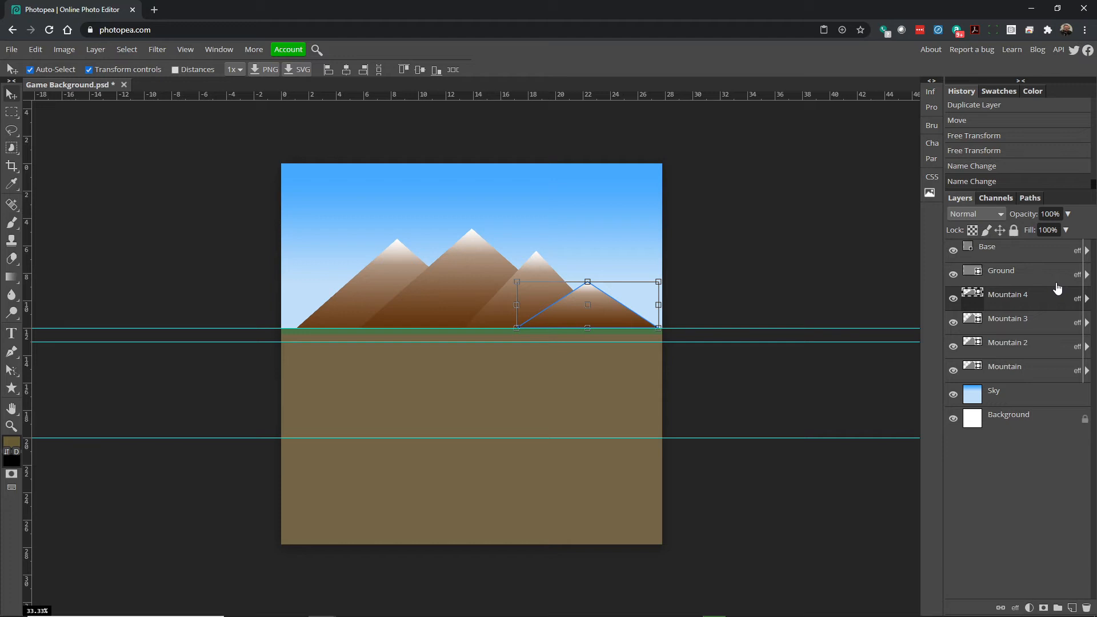
left_click(686, 248)
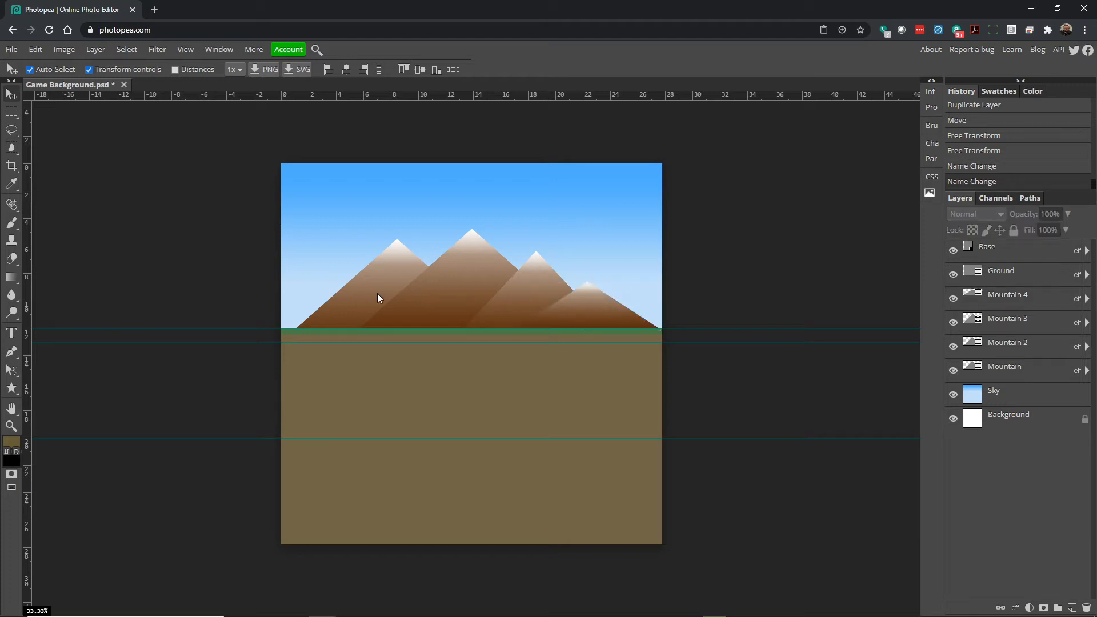
- Shift the Mountain and Mountain 2 layers slightly to the left
left_click(360, 293)
left_click_drag(364, 296, 355, 298)
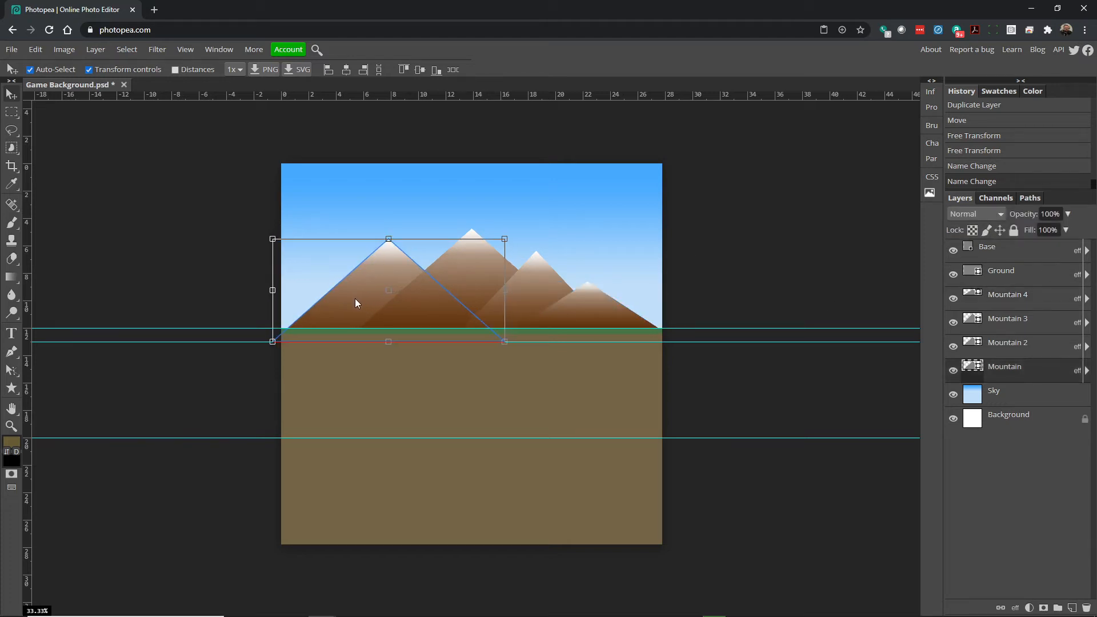
left_click(423, 297)
left_click_drag(419, 300, 406, 301)
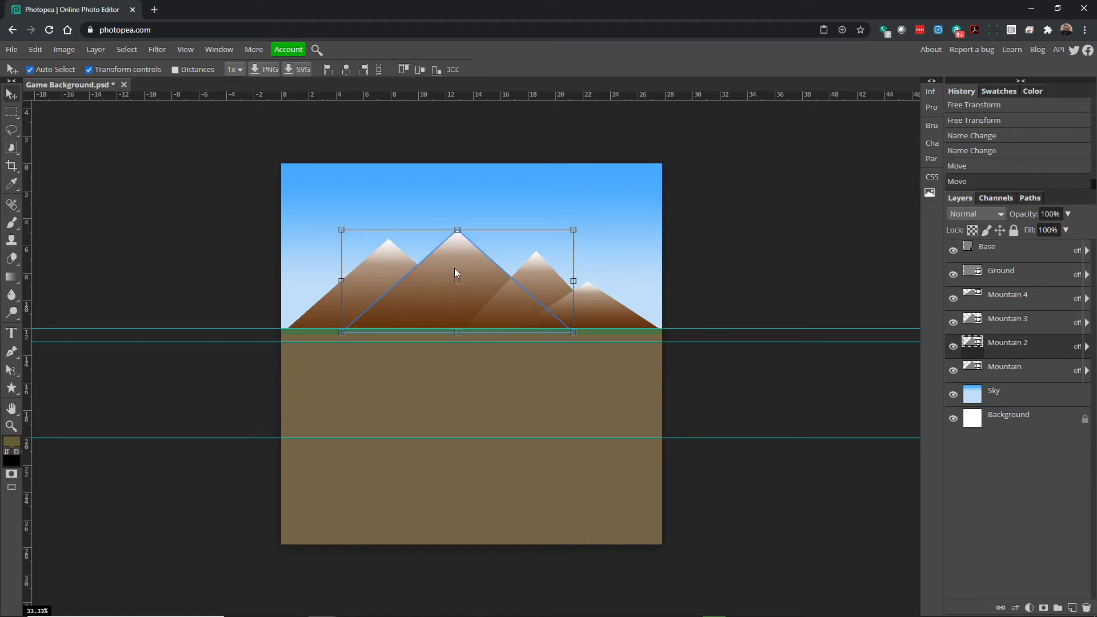
- Enlarge Mountain 2 to about 111% in width and height from its lower left corner
left_click_drag(572, 229, 598, 218)
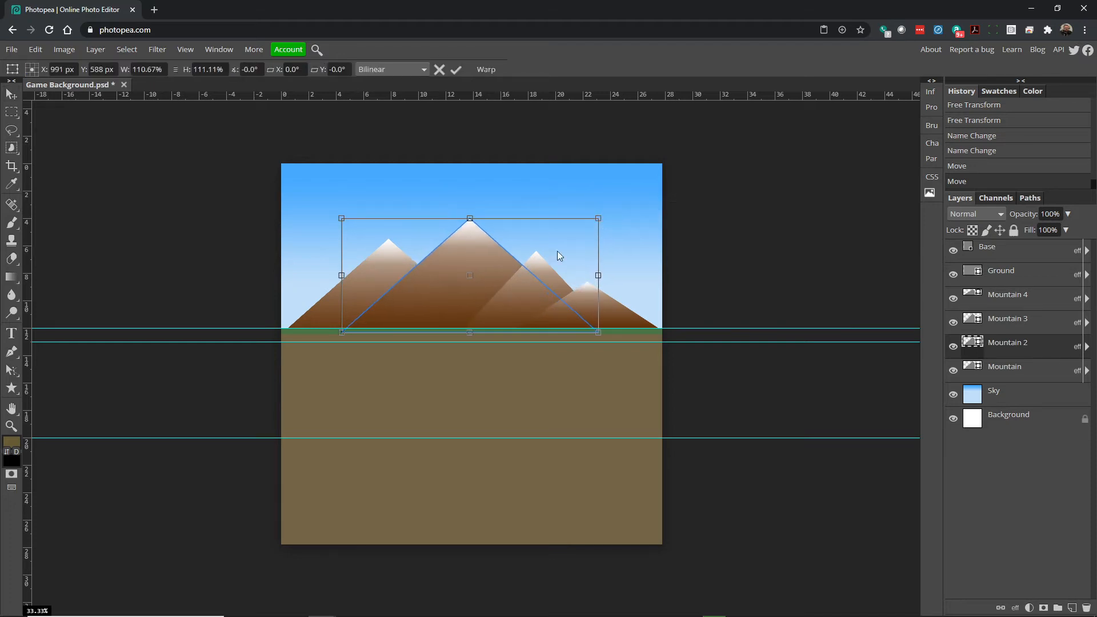
double_click(482, 258)
left_click(711, 242)
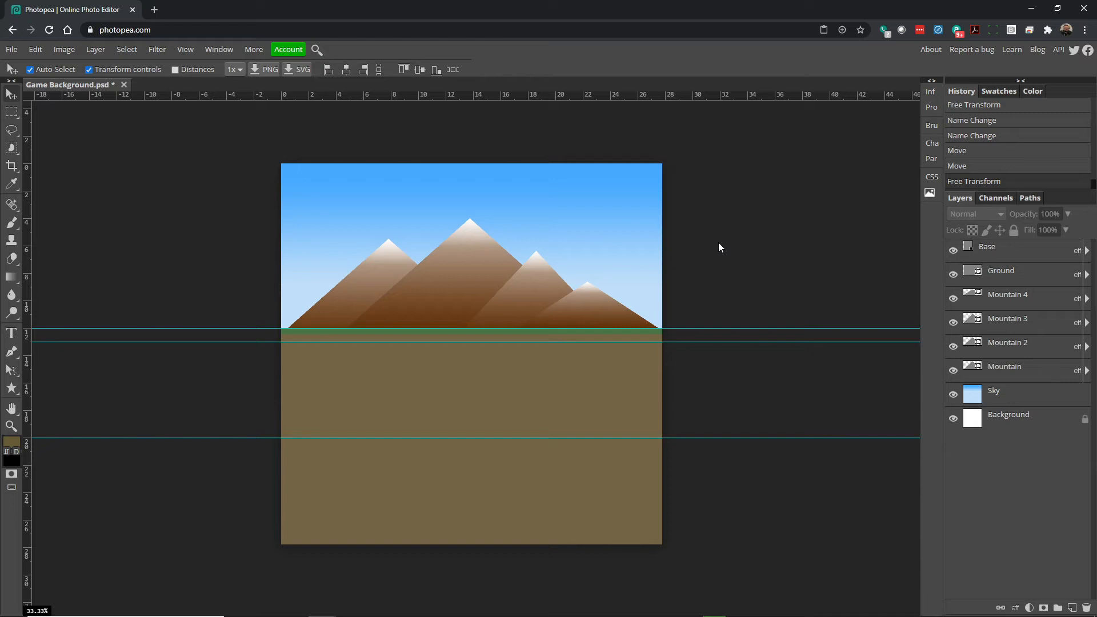
- Duplicate Mountain 4, scale the copy to about 86% width and 116% height, and place it in front of the leftmost mountain
left_click(592, 308)
mouse_move(999, 303)
left_mouse_down()
mouse_move(1031, 362)
mouse_move(1017, 304)
left_mouse_up()
right_click(1018, 302)
left_click(965, 325)
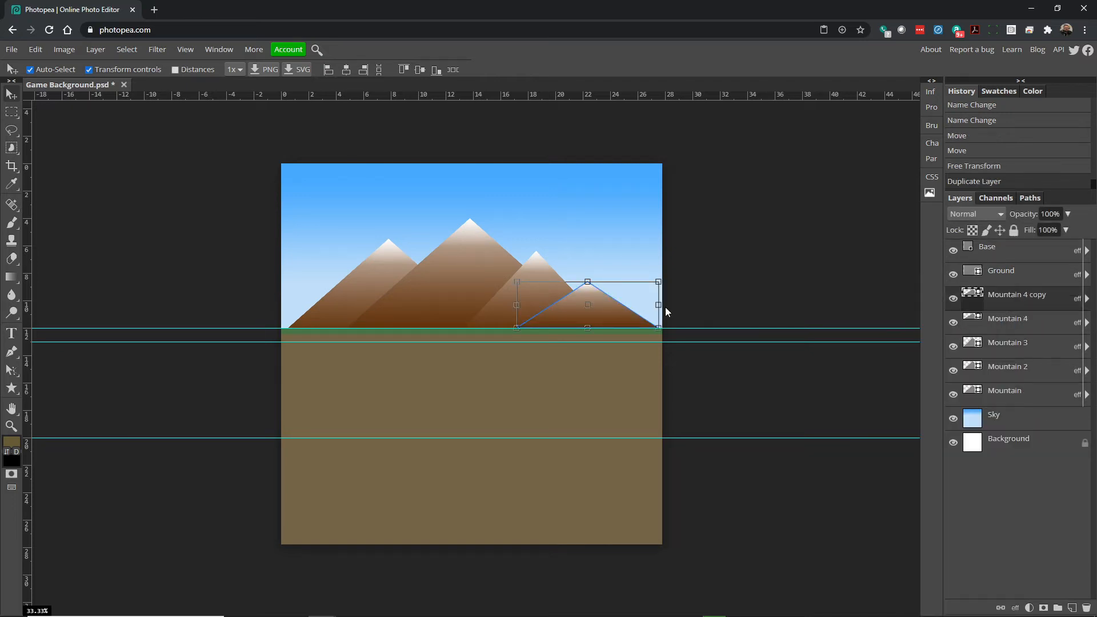
left_click_drag(568, 315, 364, 316)
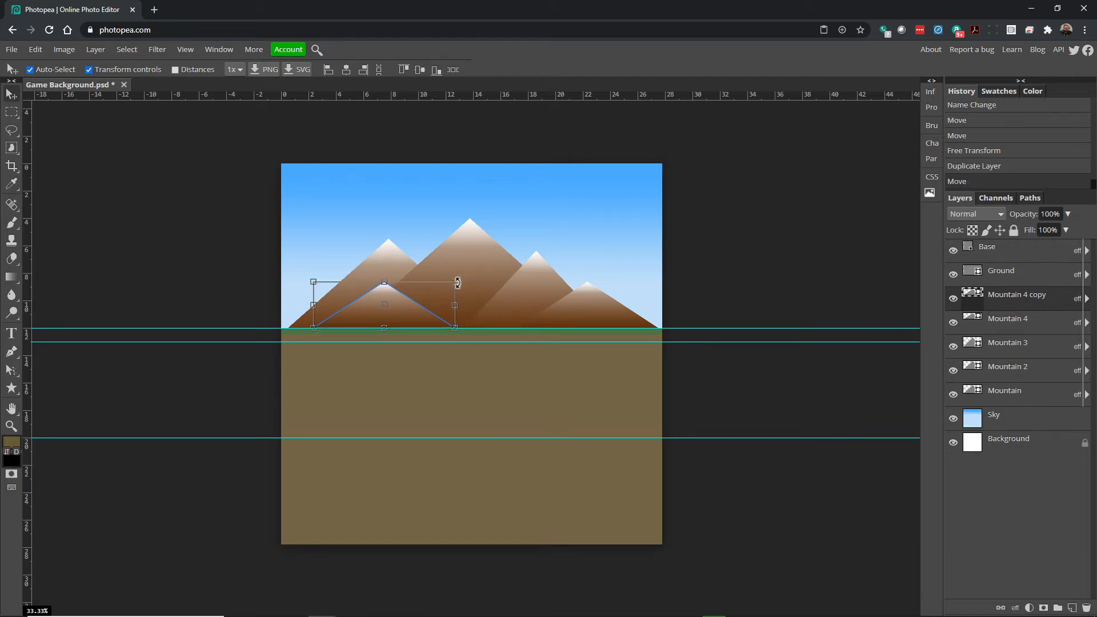
left_click_drag(455, 282, 402, 303)
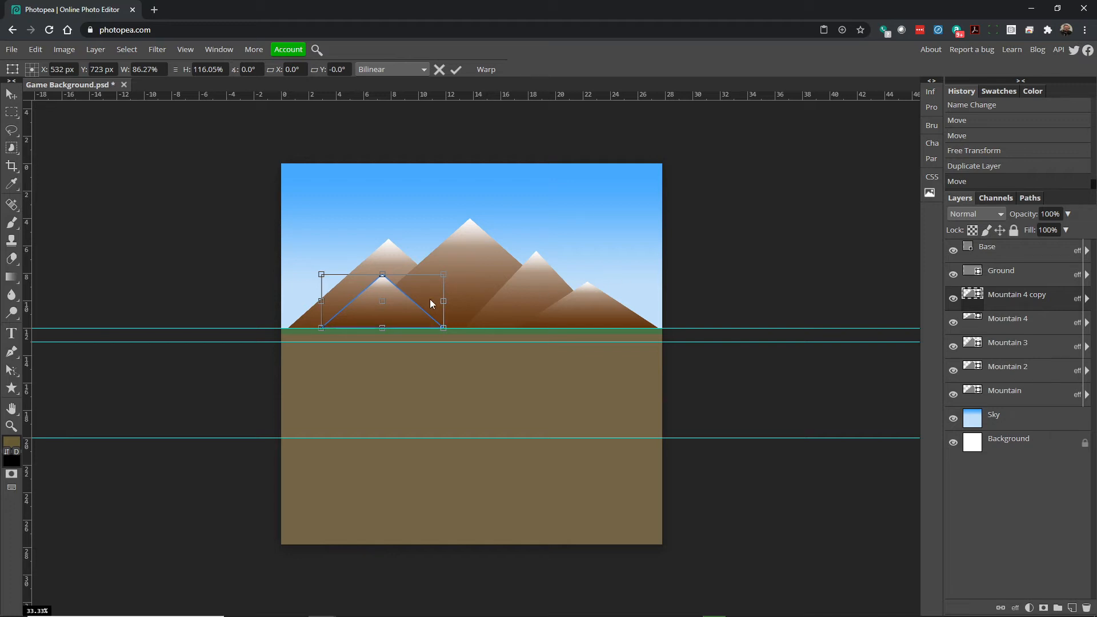
double_click(396, 311)
left_click(776, 278)
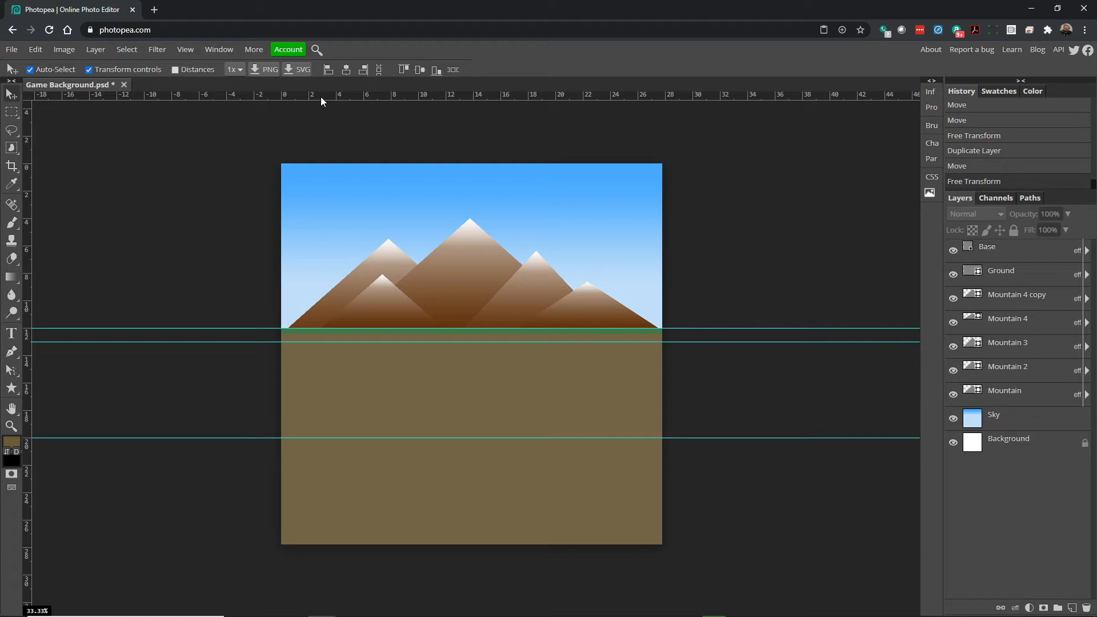
- Add a horizontal guide across the mountains, just below the peaks of the two smallest ones
left_click_drag(320, 98, 333, 291)
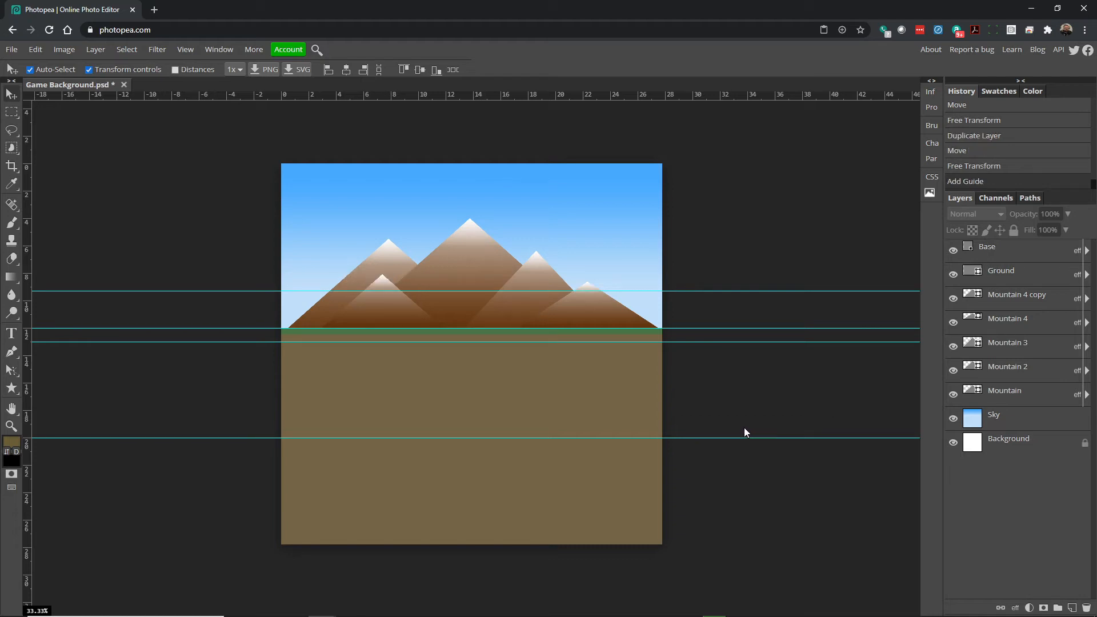
left_click(10, 426)
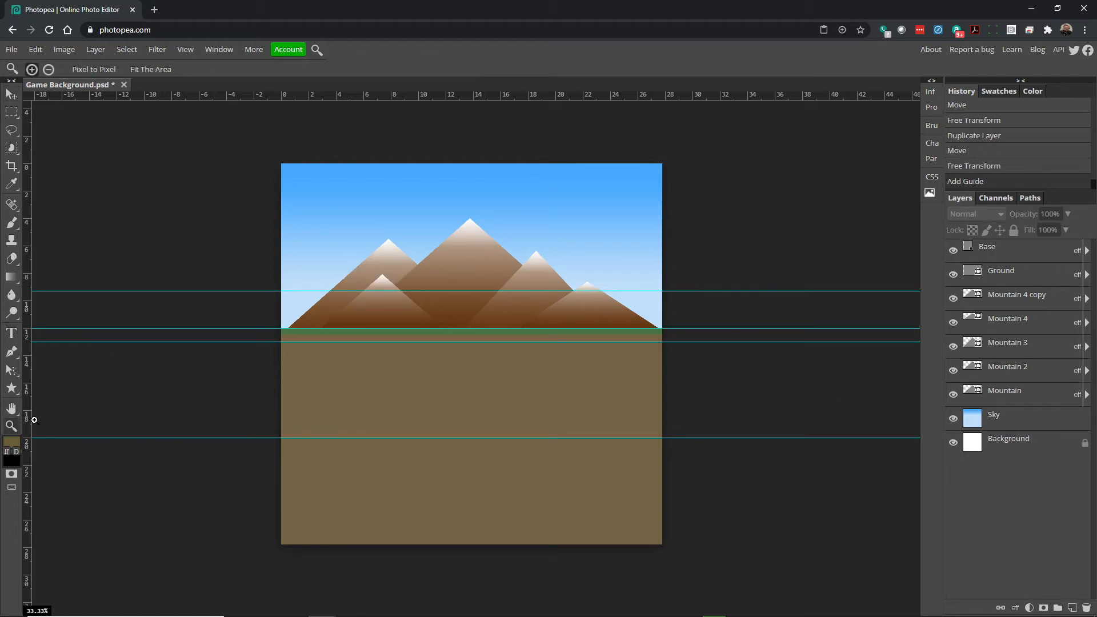
left_click(416, 313)
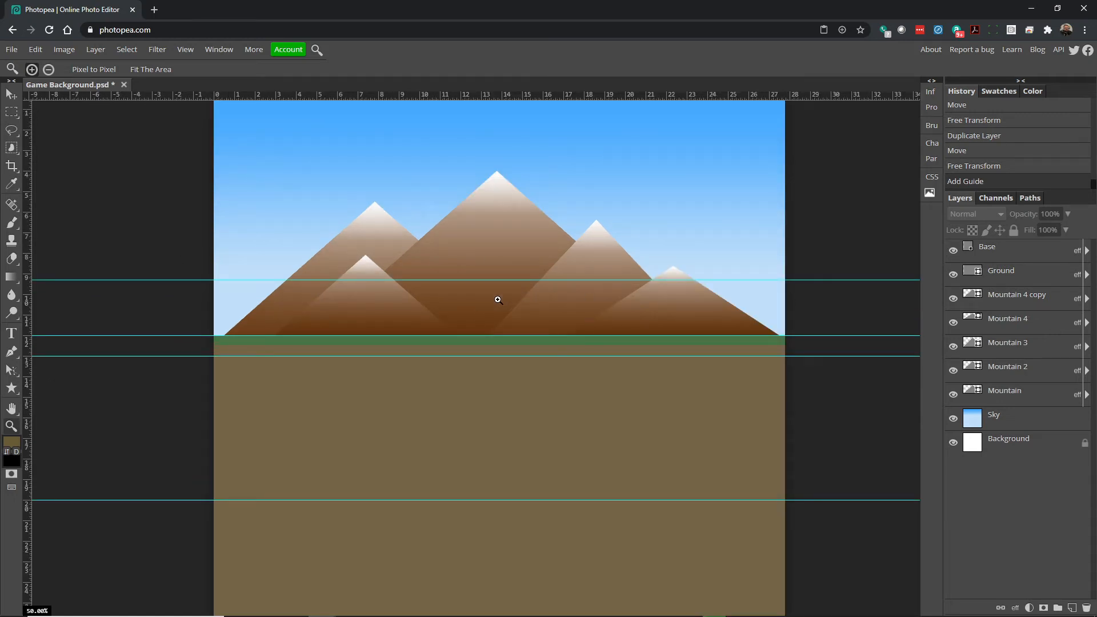
left_click(14, 97)
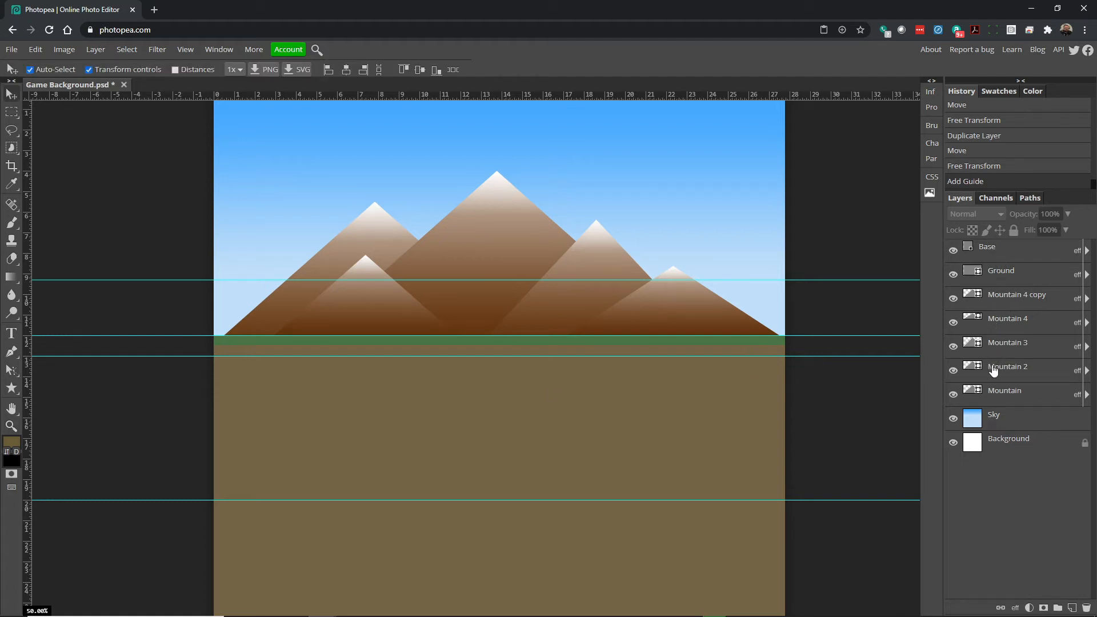
double_click(1028, 296)
left_click_drag(1018, 294, 1065, 301)
key("Return")
key("5")
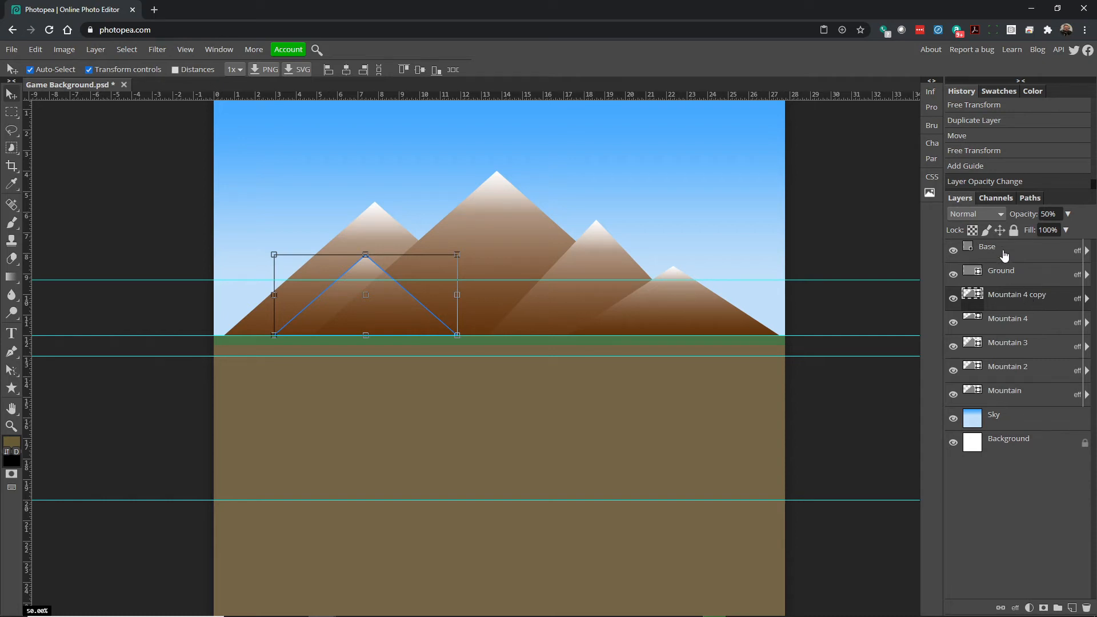
key("ctrl+z")
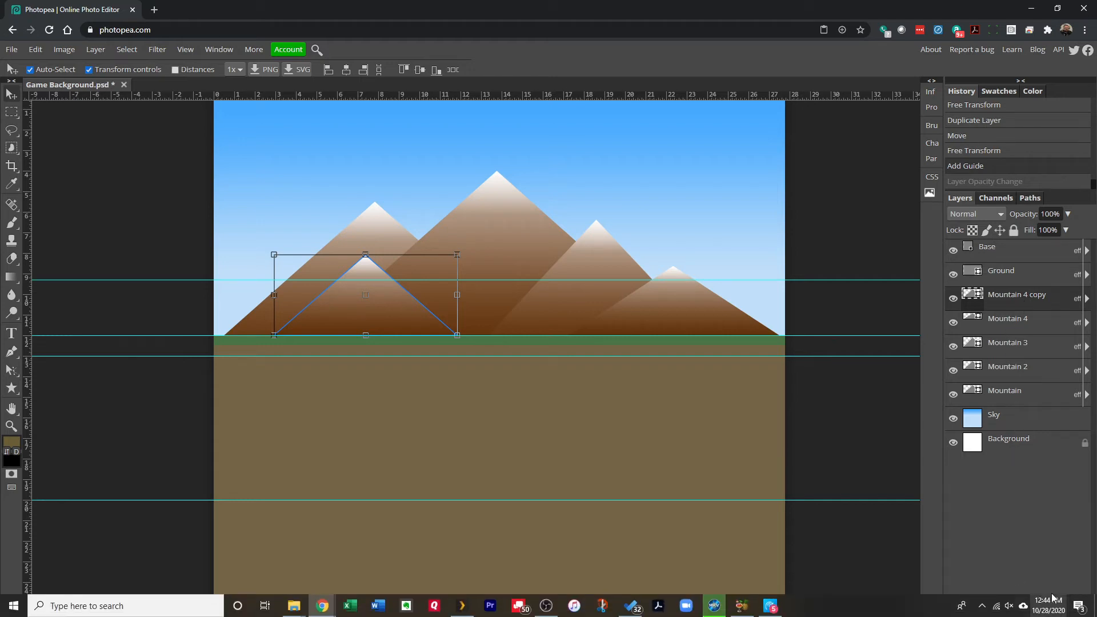
- Create a new layer folder above the mountain layers and name it Mountains
left_click(1058, 607)
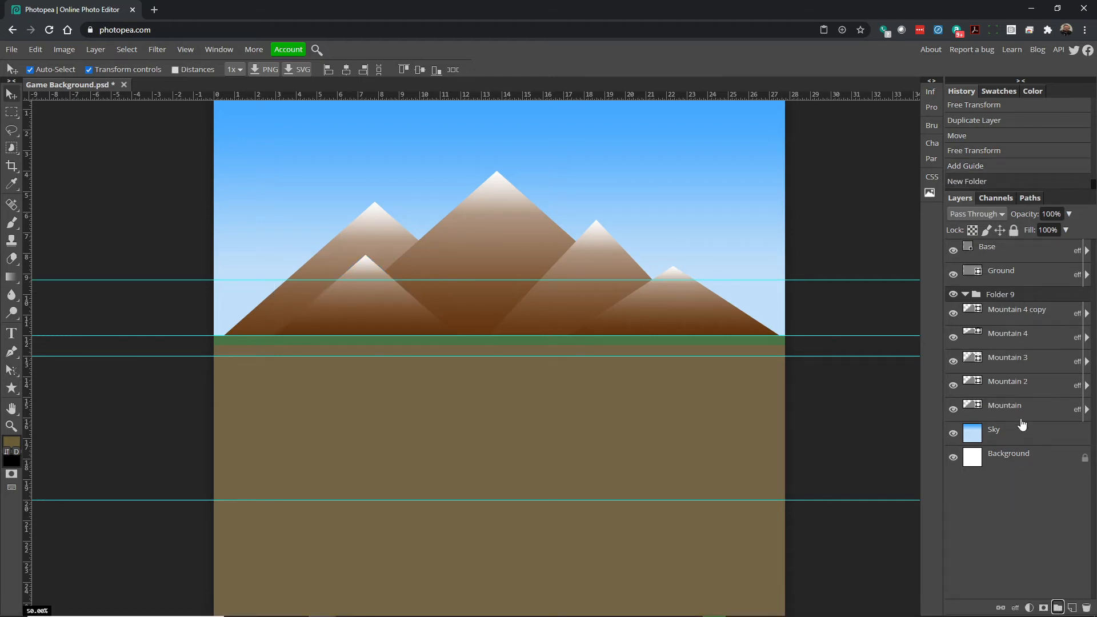
double_click(1007, 294)
type("Mountains")
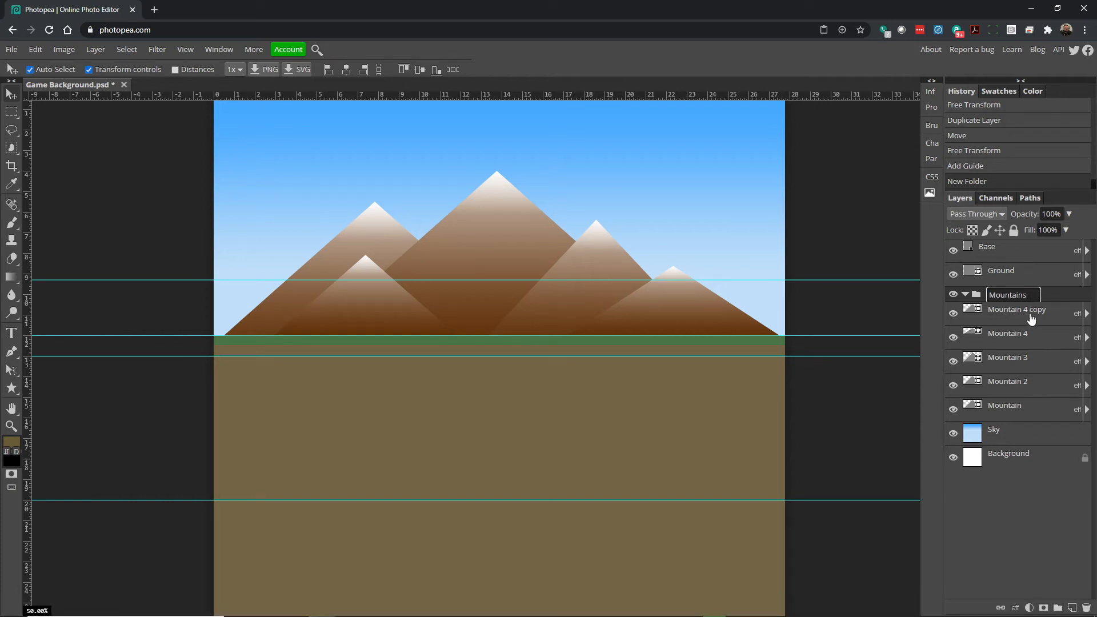
key("Return")
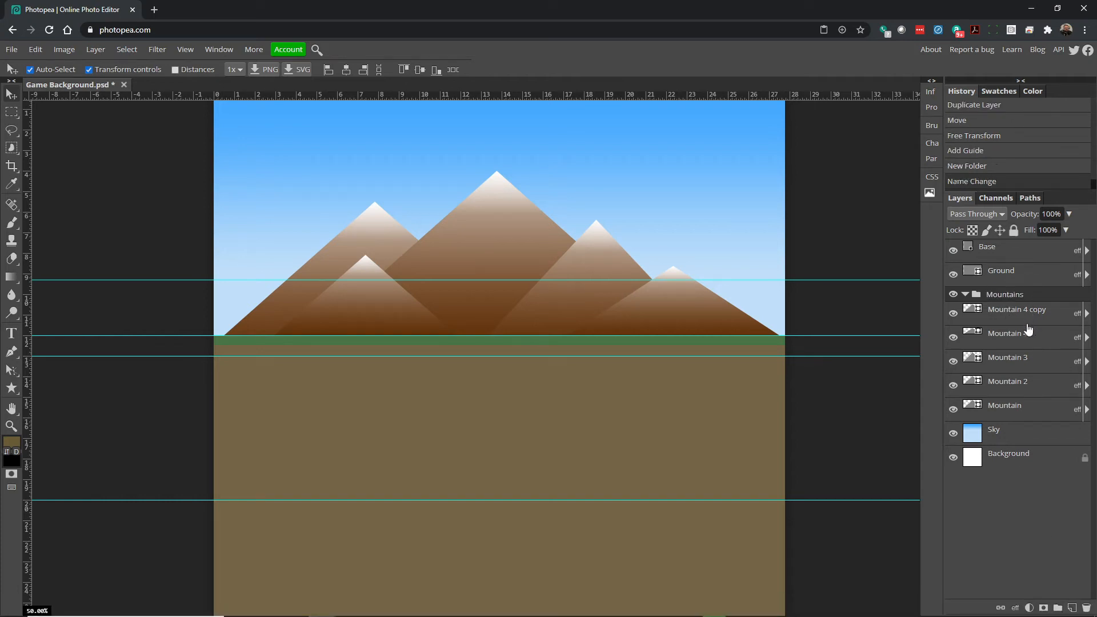
- Move all five mountain layers into the Mountains folder, with Mountain above Mountain 2, and collapse the folder
left_click_drag(1023, 310, 1023, 297)
left_click_drag(1013, 343, 1013, 317)
left_click_drag(1016, 362, 1015, 340)
mouse_move(1014, 393)
left_mouse_down()
mouse_move(1012, 363)
mouse_move(1015, 384)
left_mouse_up()
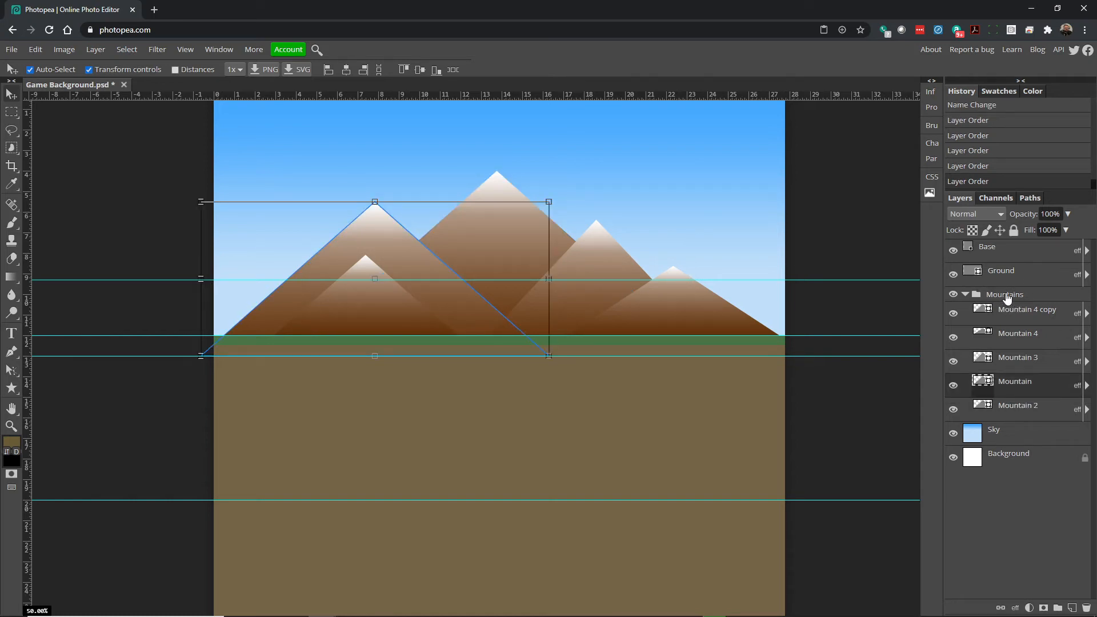
left_click(964, 294)
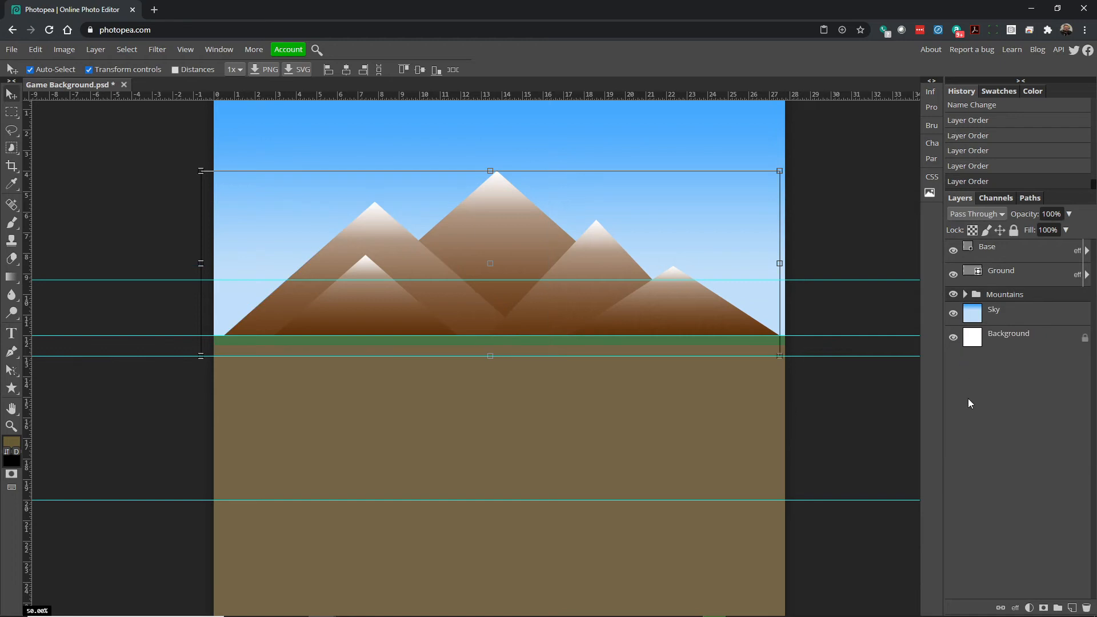
left_click(965, 294)
left_click(965, 294)
left_click(393, 258)
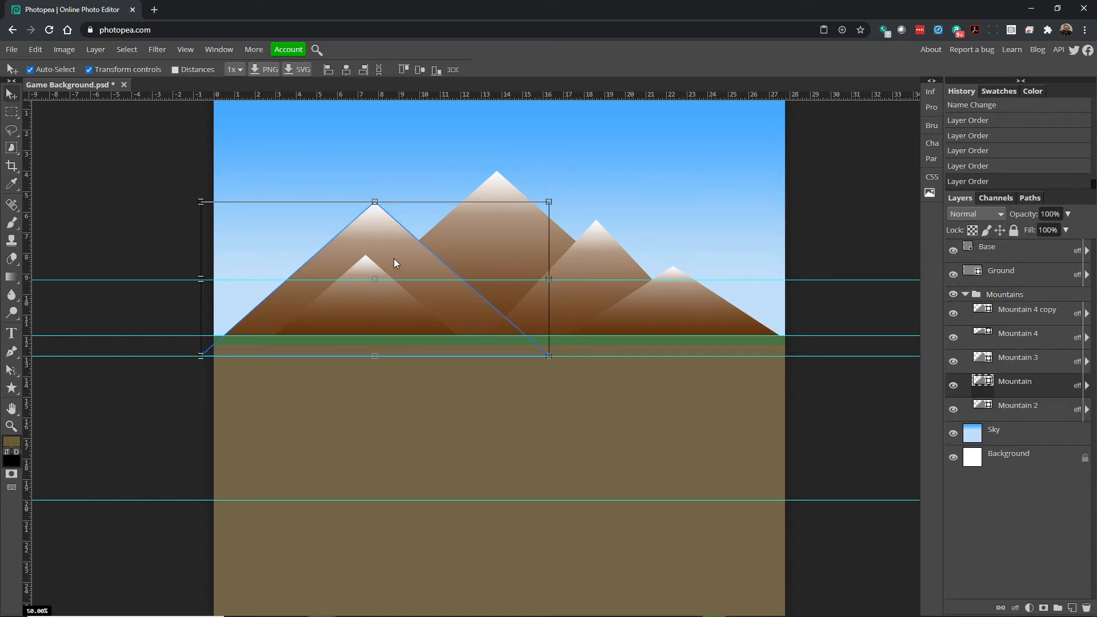
left_click(830, 234)
scroll(577, 230, "up", 1)
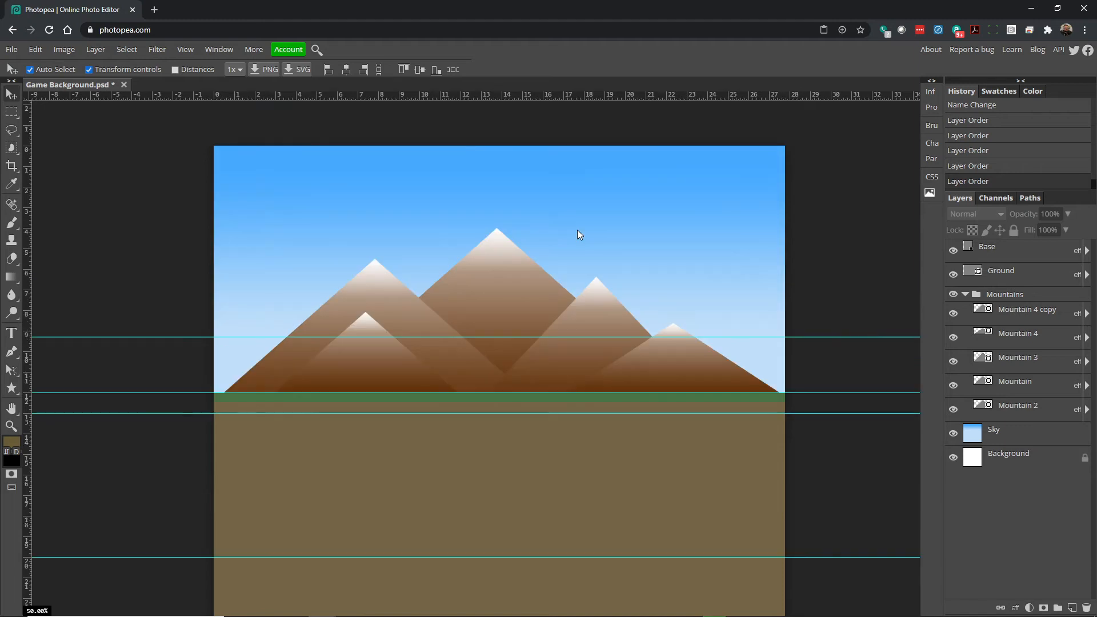
scroll(577, 230, "down", 1)
scroll(577, 230, "up", 1)
- Draw a circle about 282 px across in the sky above the rightmost mountains, directly above the Sky layer, and name its layer Sun
left_click(998, 439)
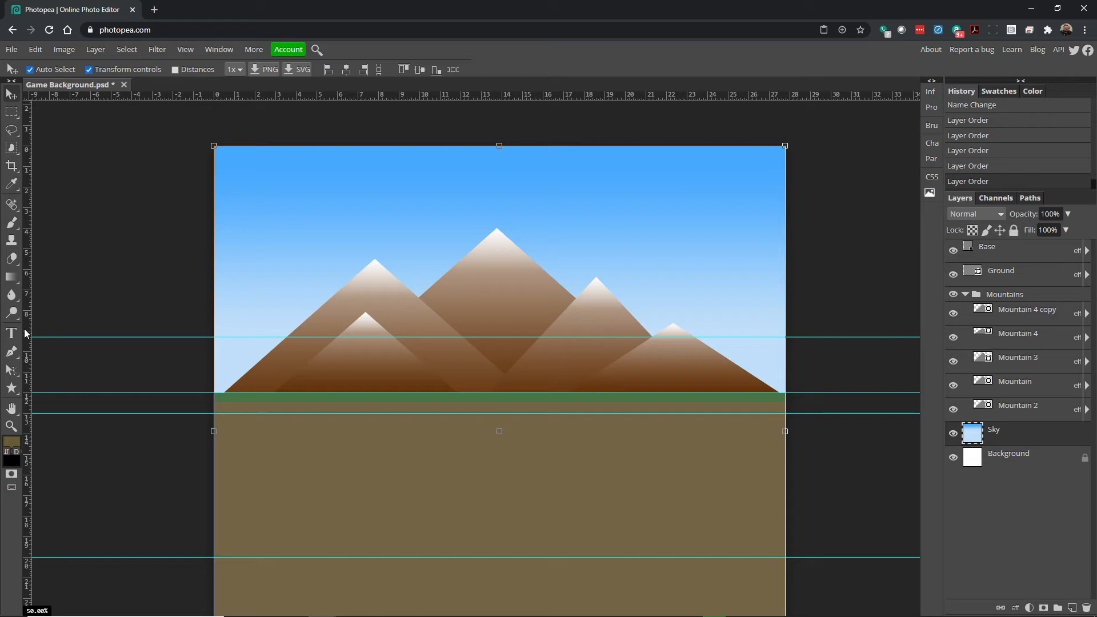
right_click(14, 390)
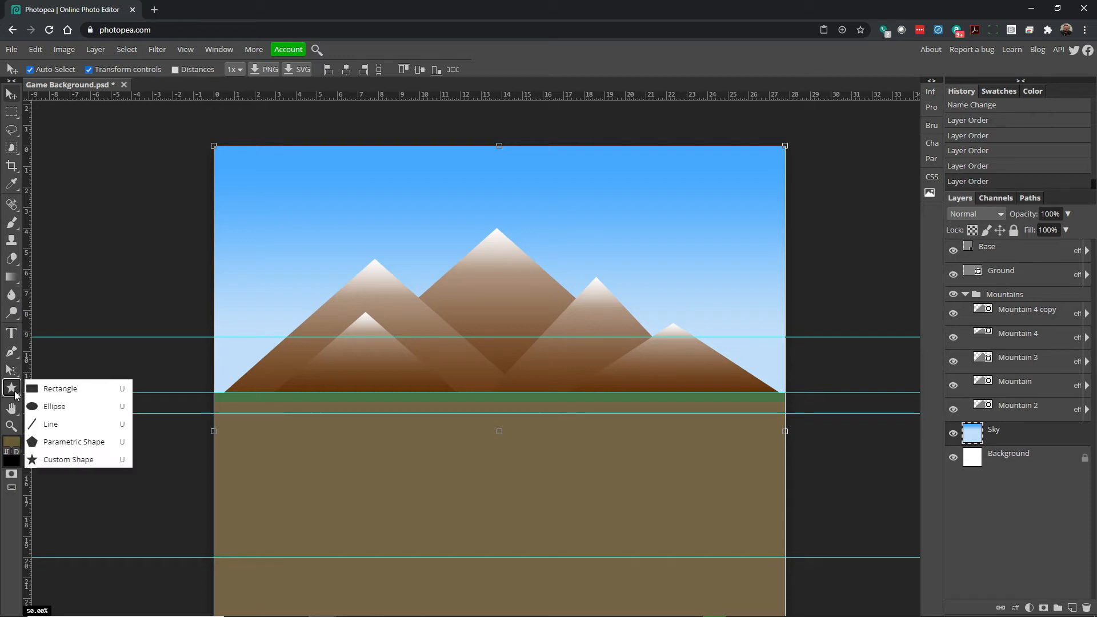
left_click(78, 406)
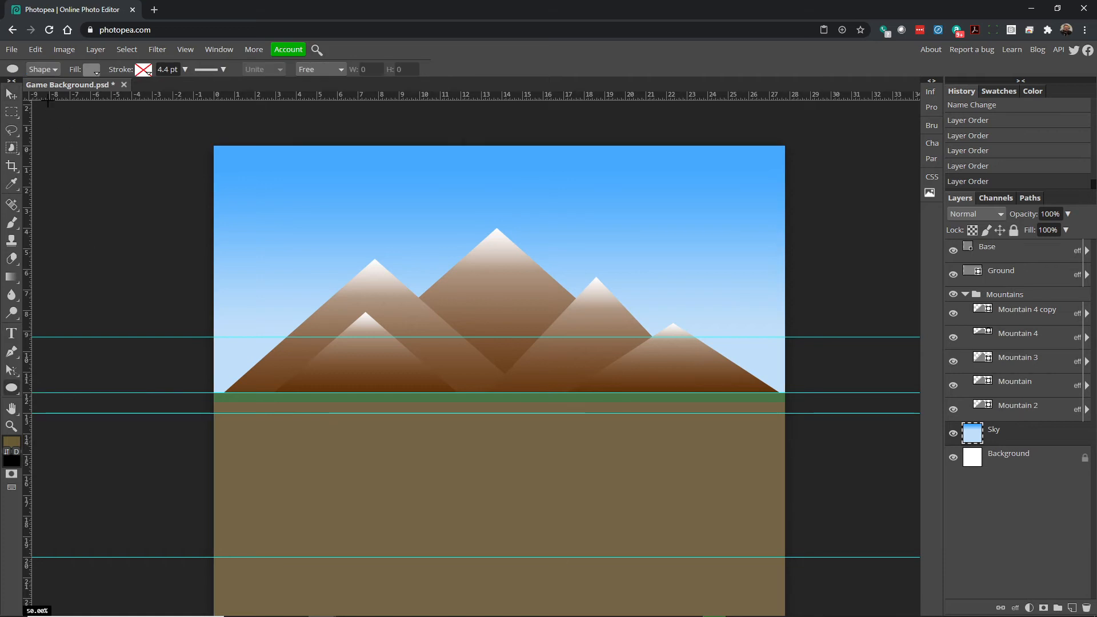
left_click_drag(749, 184, 888, 306)
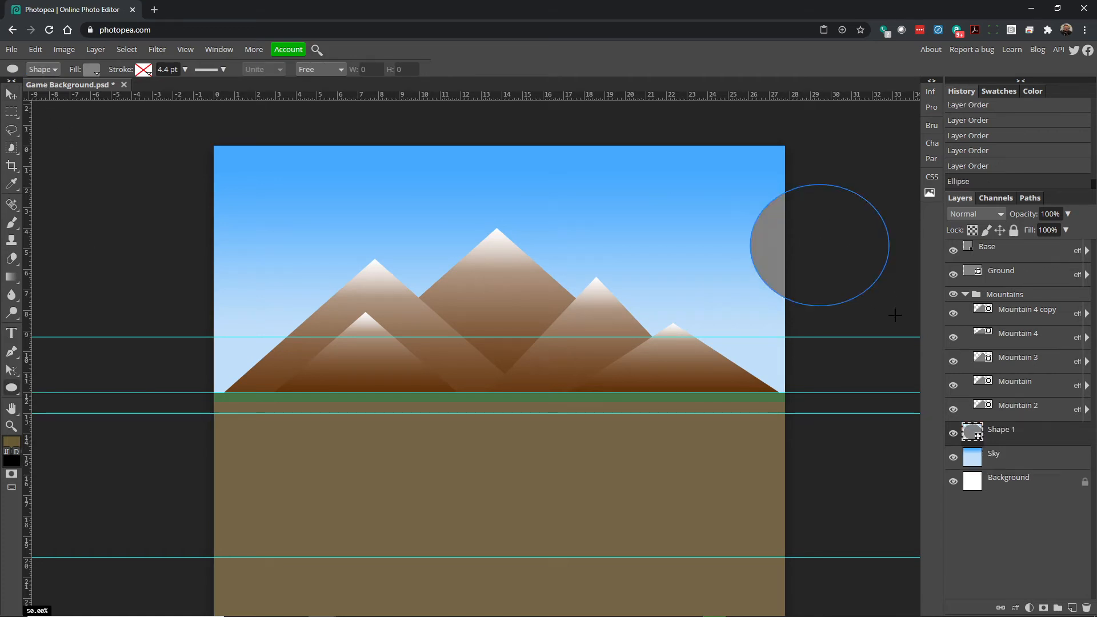
key("ctrl+z")
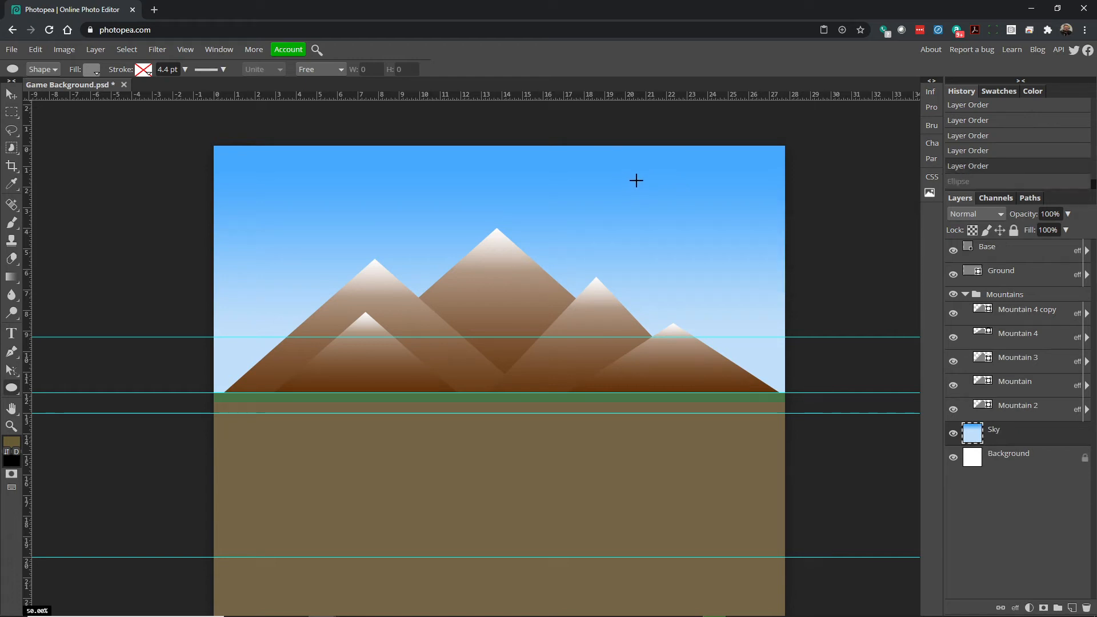
left_click_drag(638, 171, 718, 266)
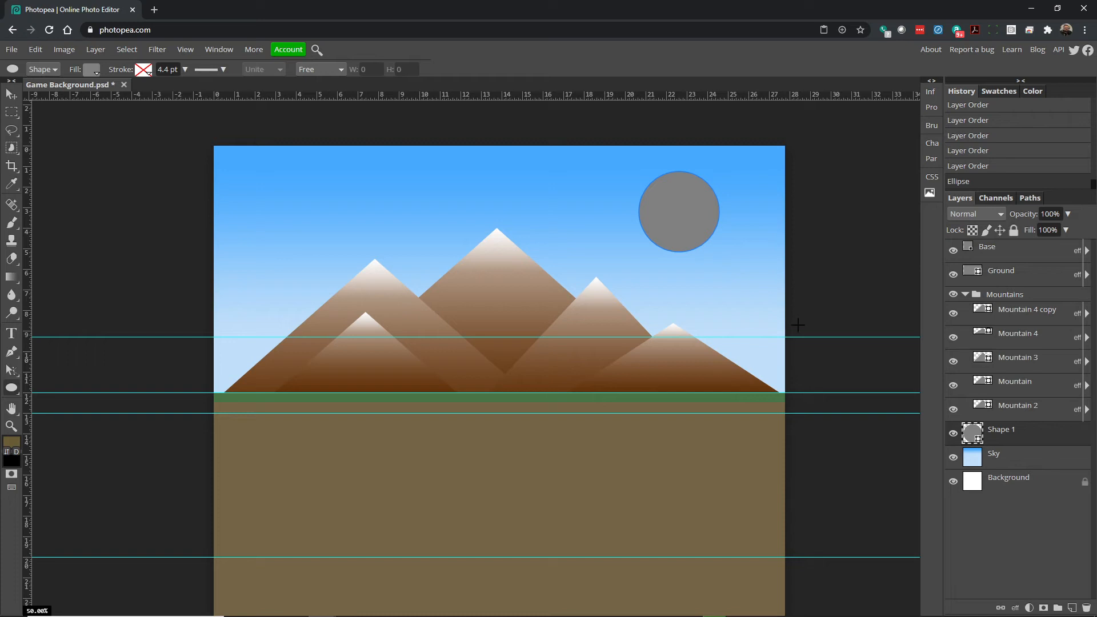
double_click(1000, 434)
type("Sun")
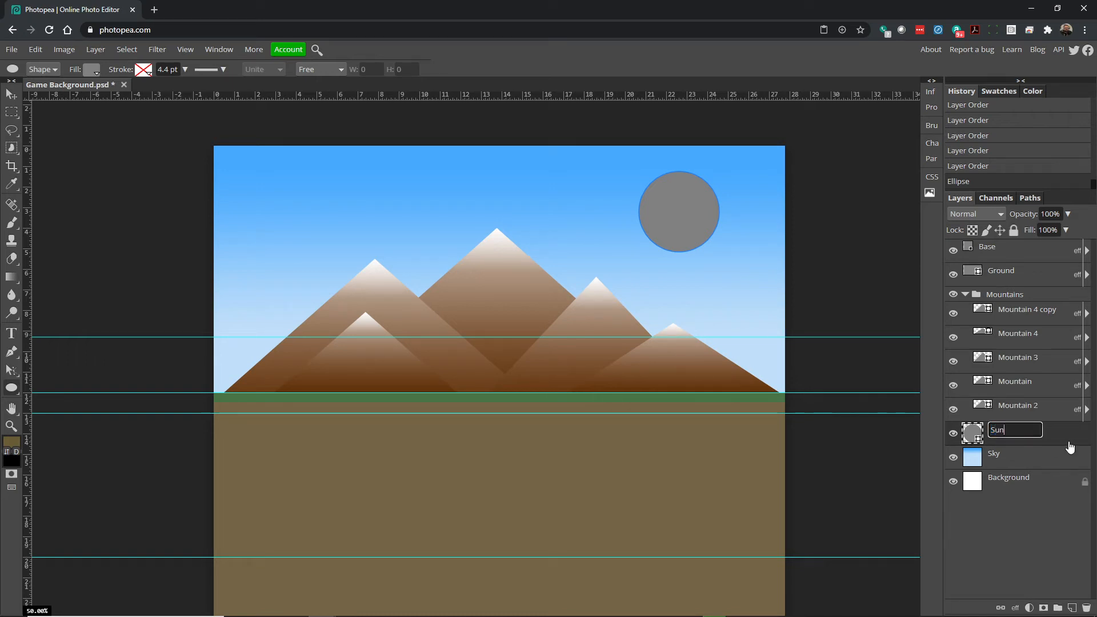
left_click(969, 435)
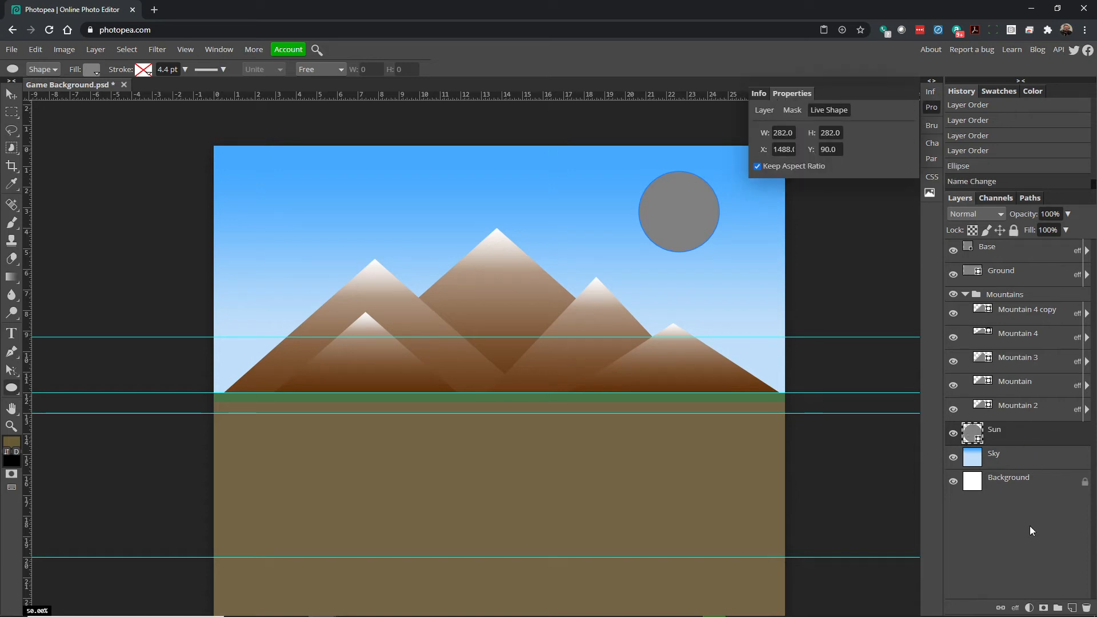
- Add a Gradient Overlay to the Sun layer and set the gradient style to Radial
left_click(1015, 608)
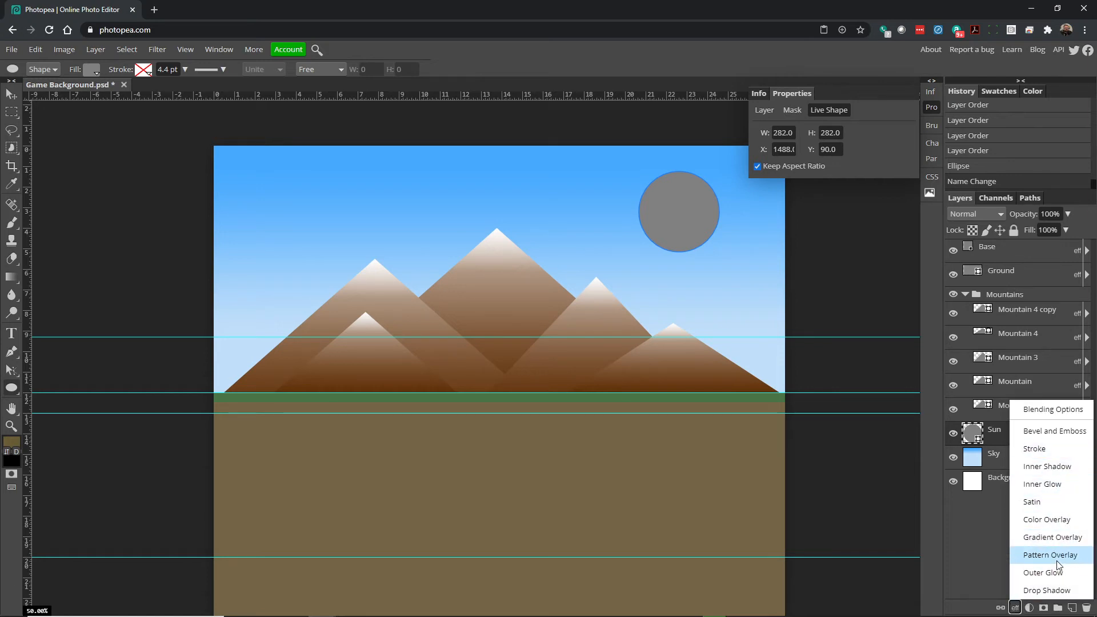
left_click(1058, 538)
left_click_drag(677, 125, 604, 327)
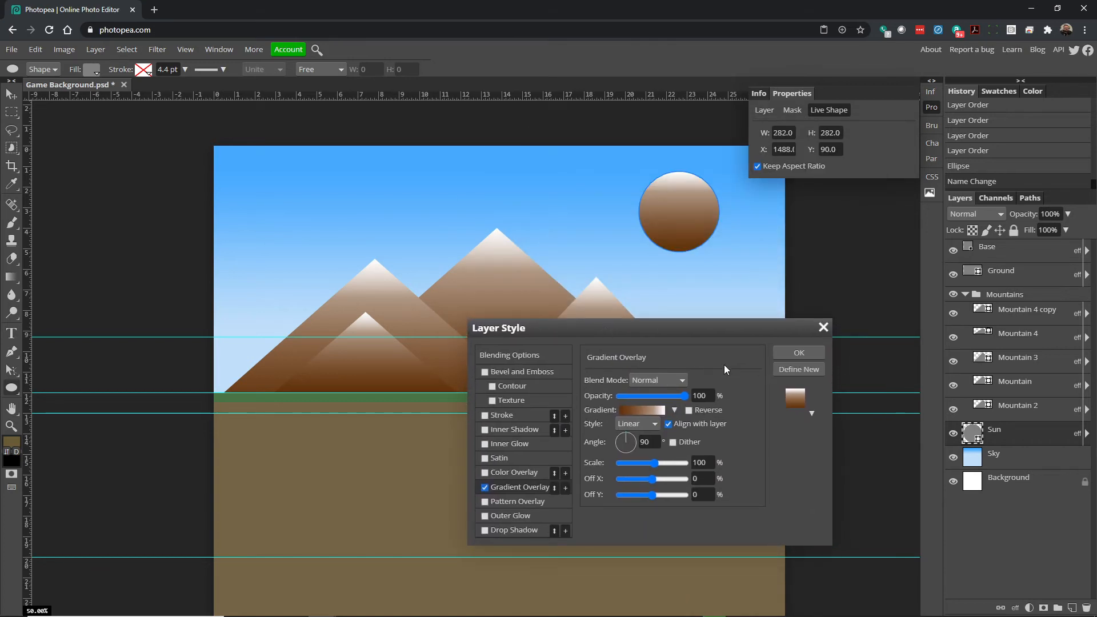
left_click(636, 409)
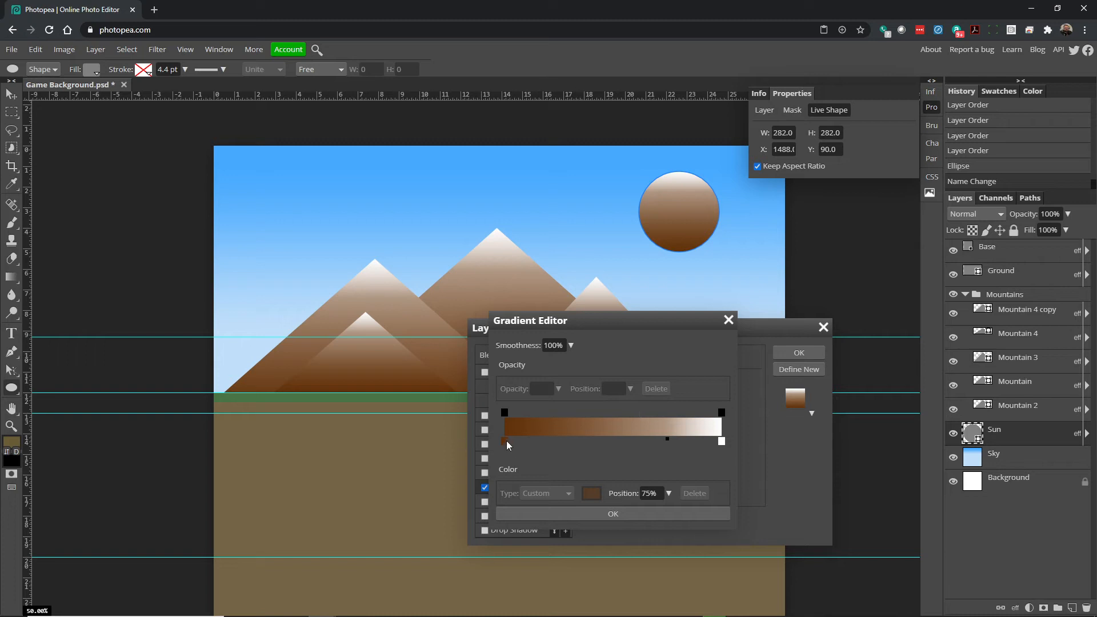
left_click(728, 318)
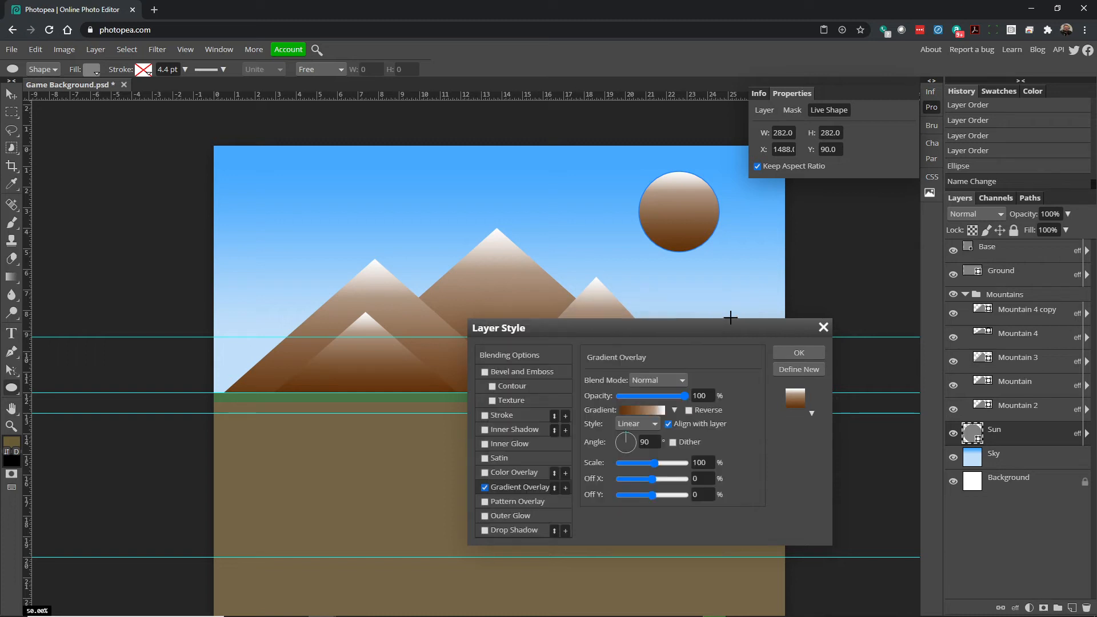
left_click(632, 423)
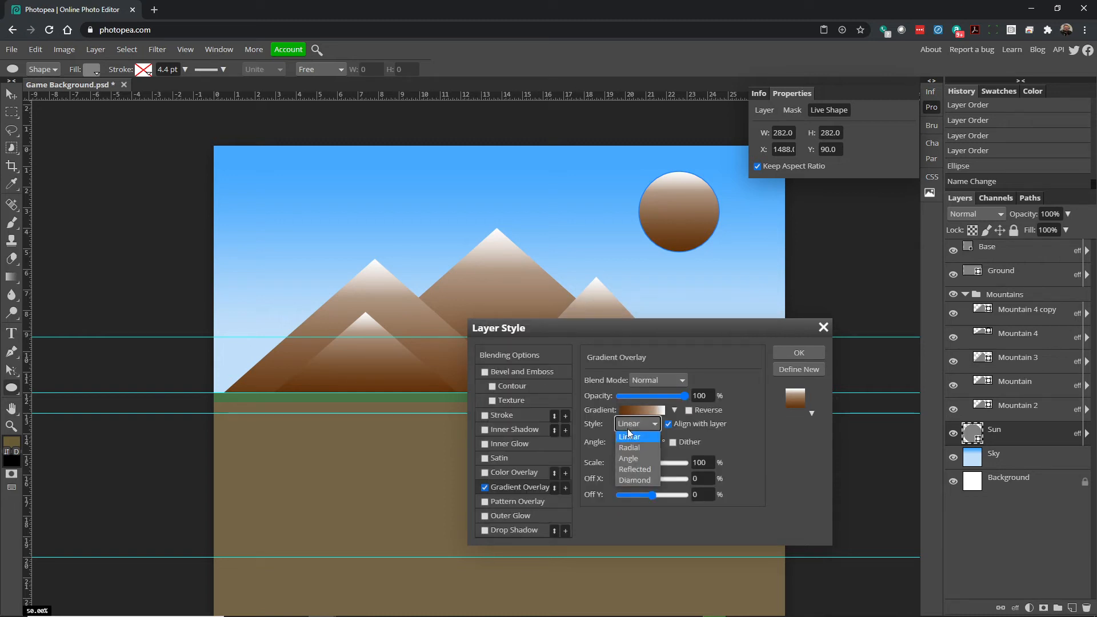
left_click(627, 447)
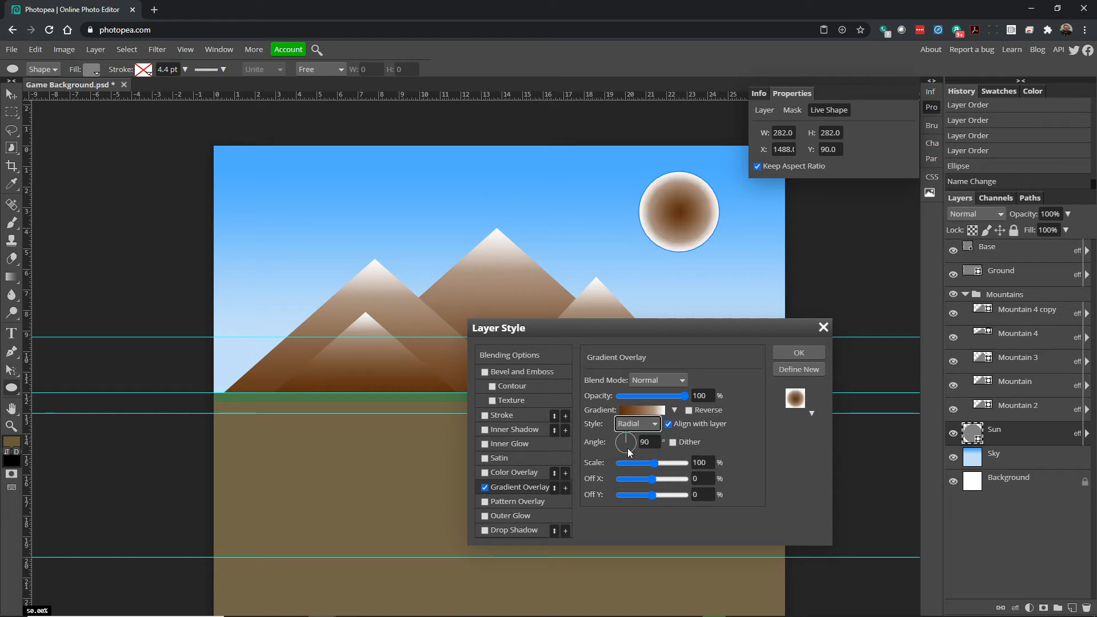
- Set the starting colour of the sun's gradient at position 0% to the yellow f3f870
left_click(631, 407)
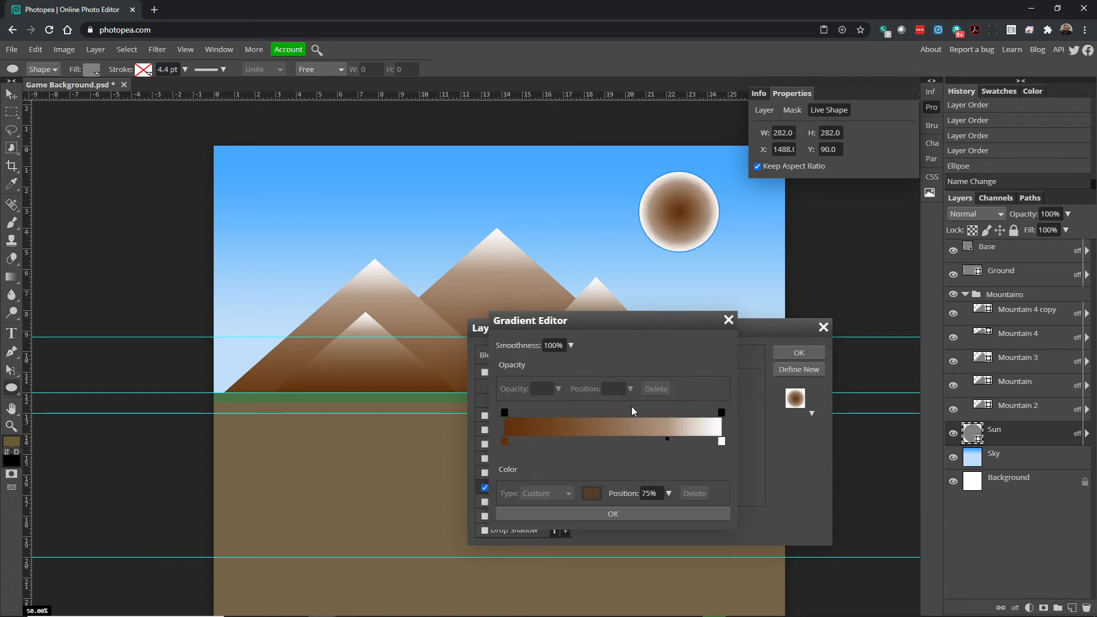
left_click(505, 444)
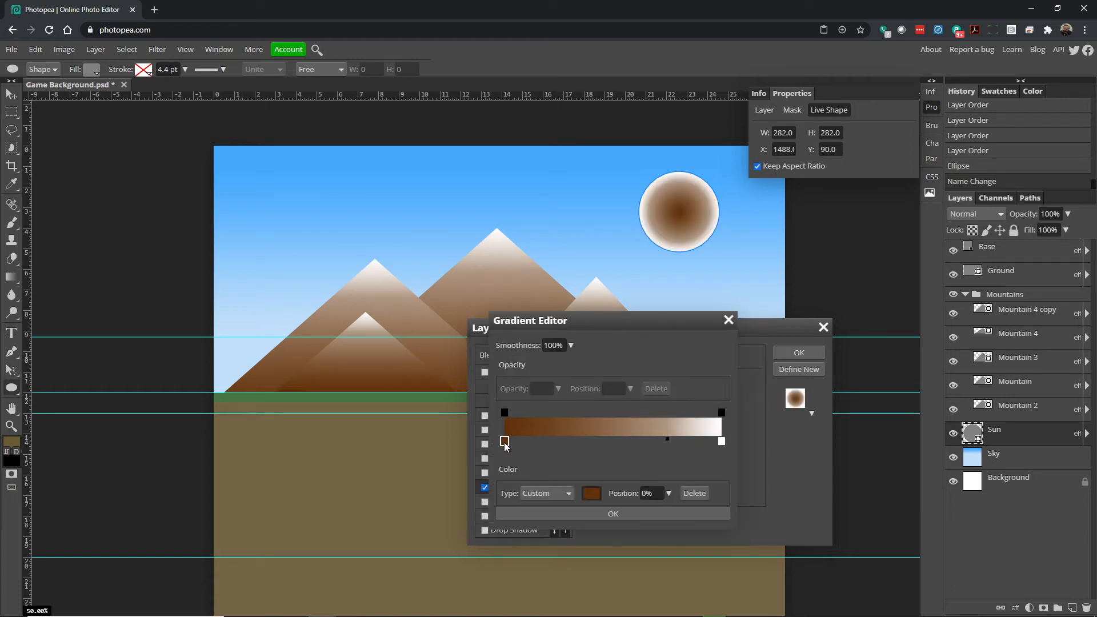
left_click(594, 495)
left_click_drag(648, 474, 651, 465)
left_click(616, 375)
mouse_move(615, 375)
left_mouse_down()
mouse_move(638, 348)
mouse_move(636, 372)
mouse_move(637, 349)
mouse_move(575, 355)
mouse_move(586, 353)
left_mouse_up()
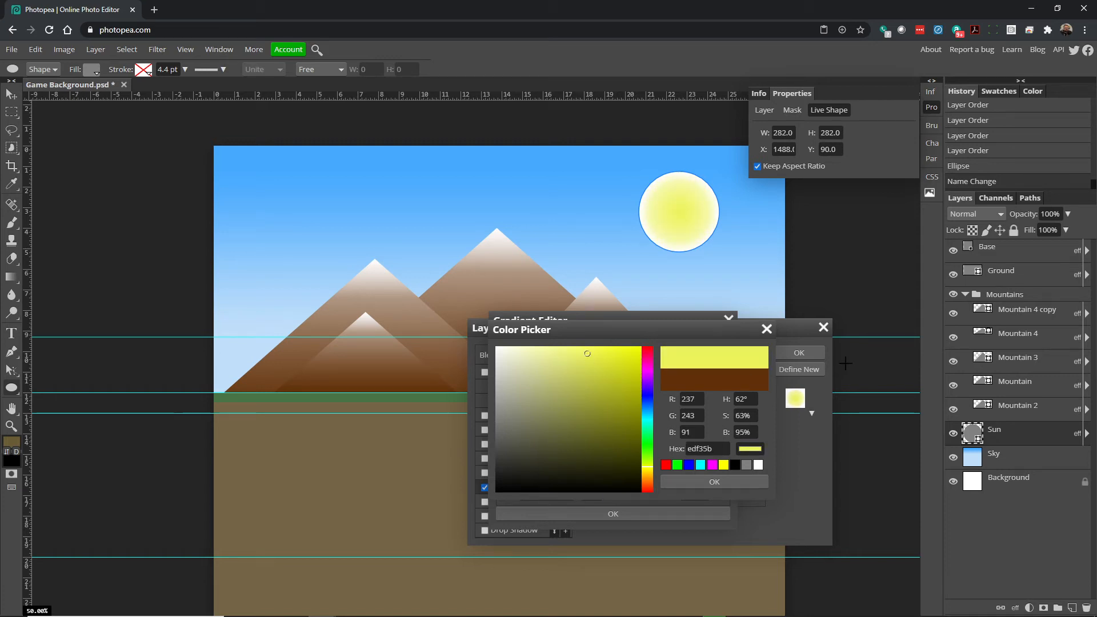
left_click(815, 352)
left_click_drag(568, 352, 575, 351)
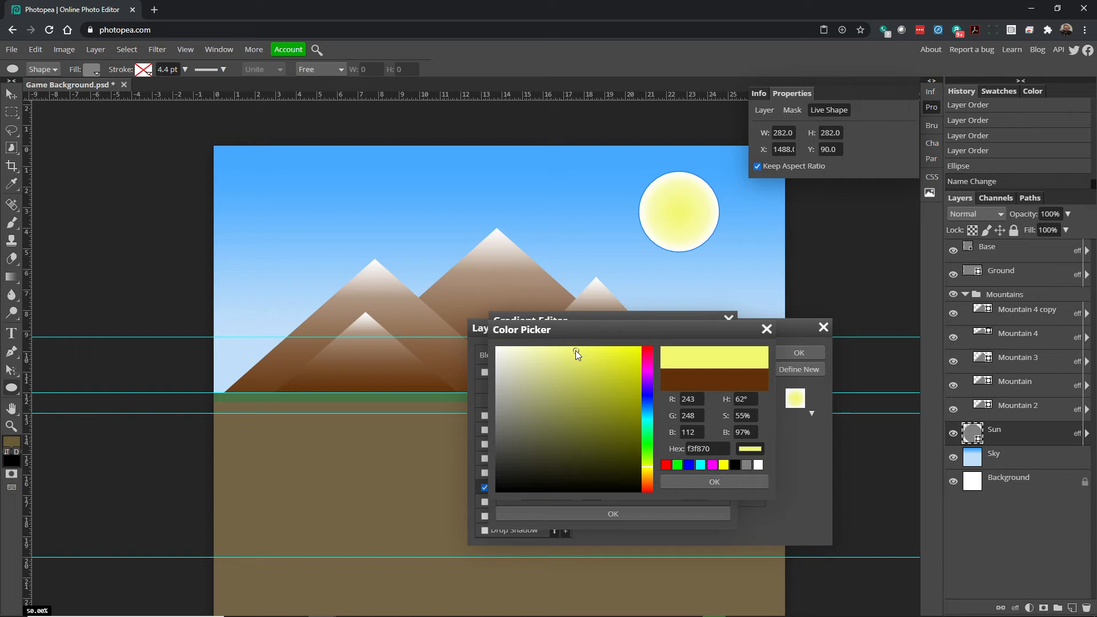
left_click(714, 481)
- Set the end colour of the sun's gradient at position 100% to the pale yellow fffbc7 and apply the layer style
left_click(721, 442)
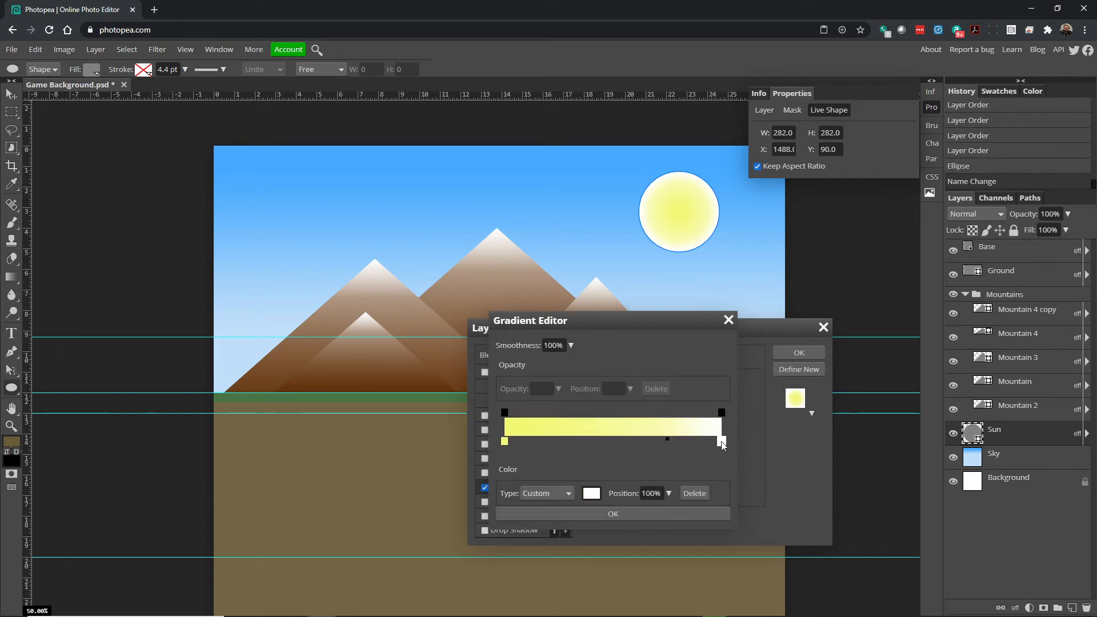
left_click(591, 493)
left_click(624, 386)
left_click_drag(625, 385, 569, 379)
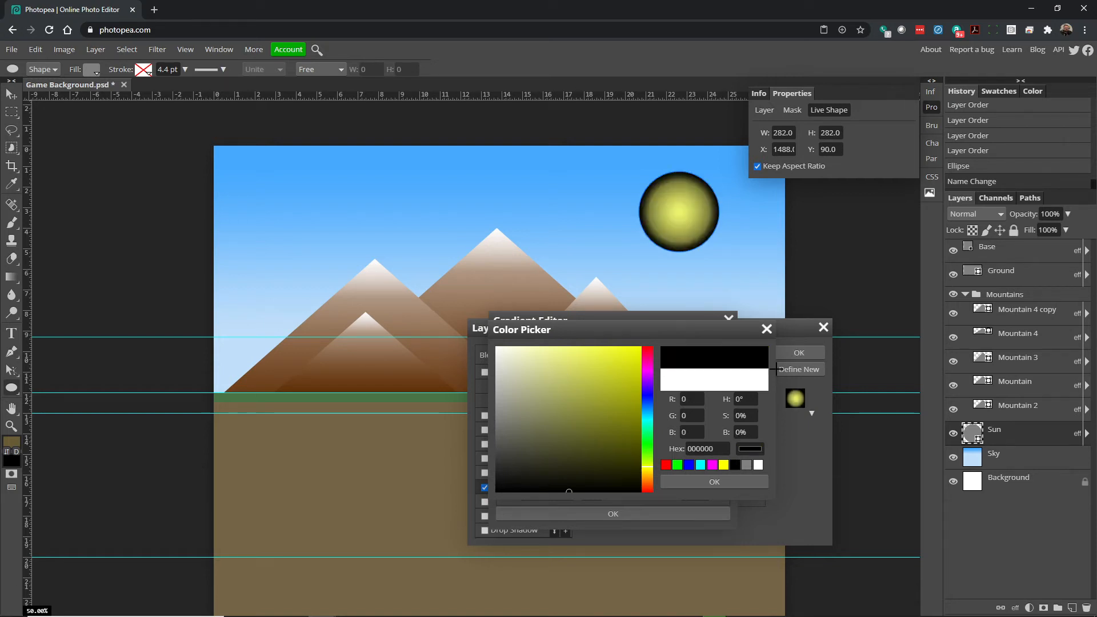
left_click_drag(564, 369, 526, 352)
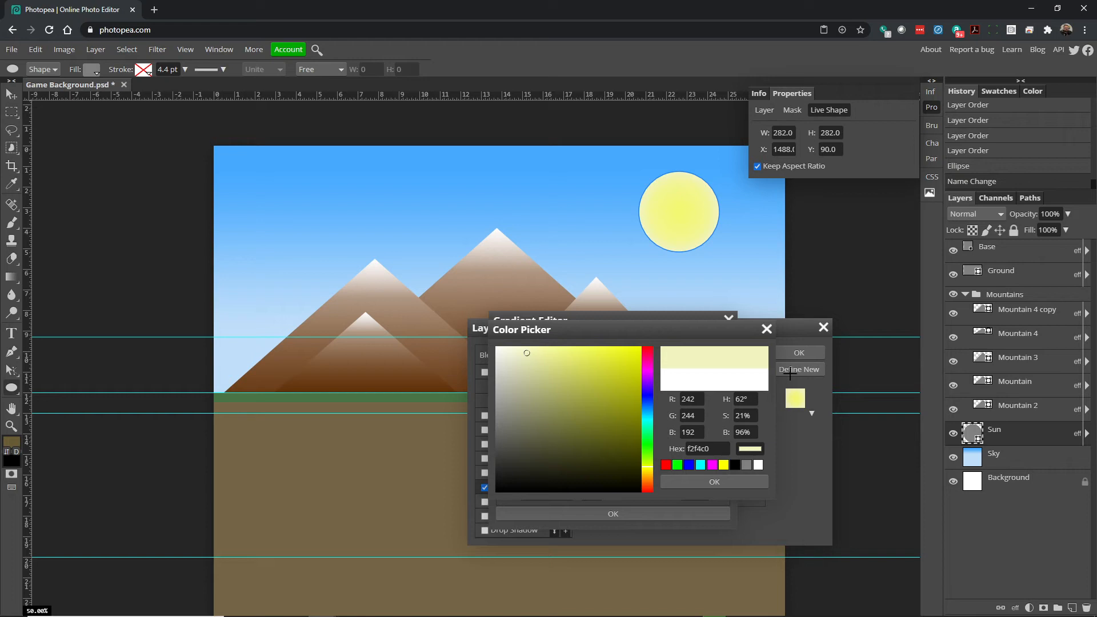
left_click(651, 571)
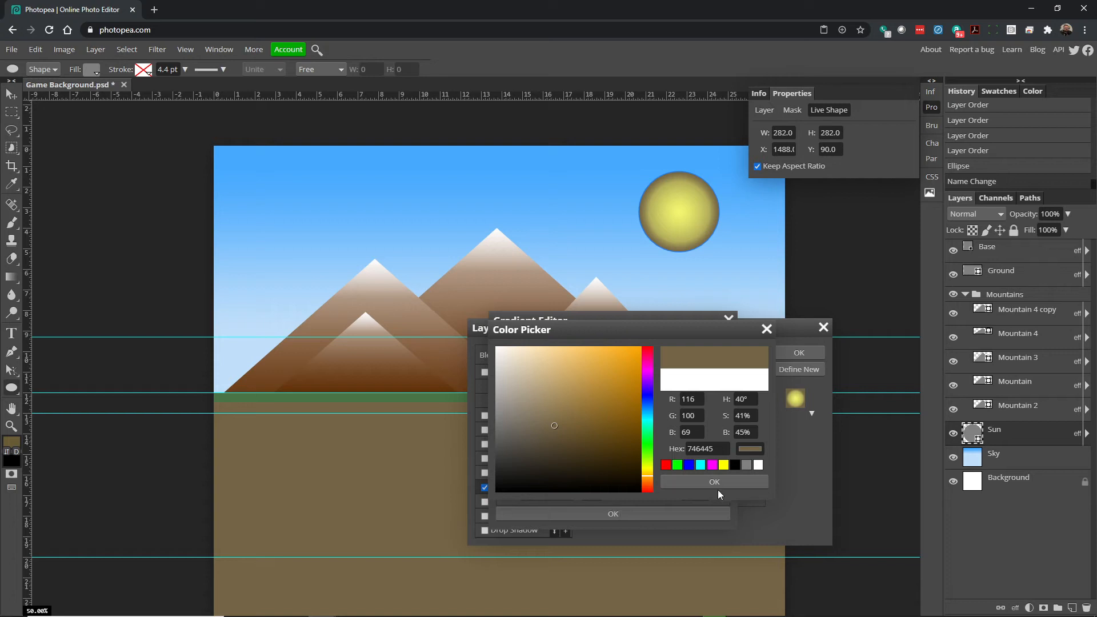
left_click_drag(545, 369, 520, 350)
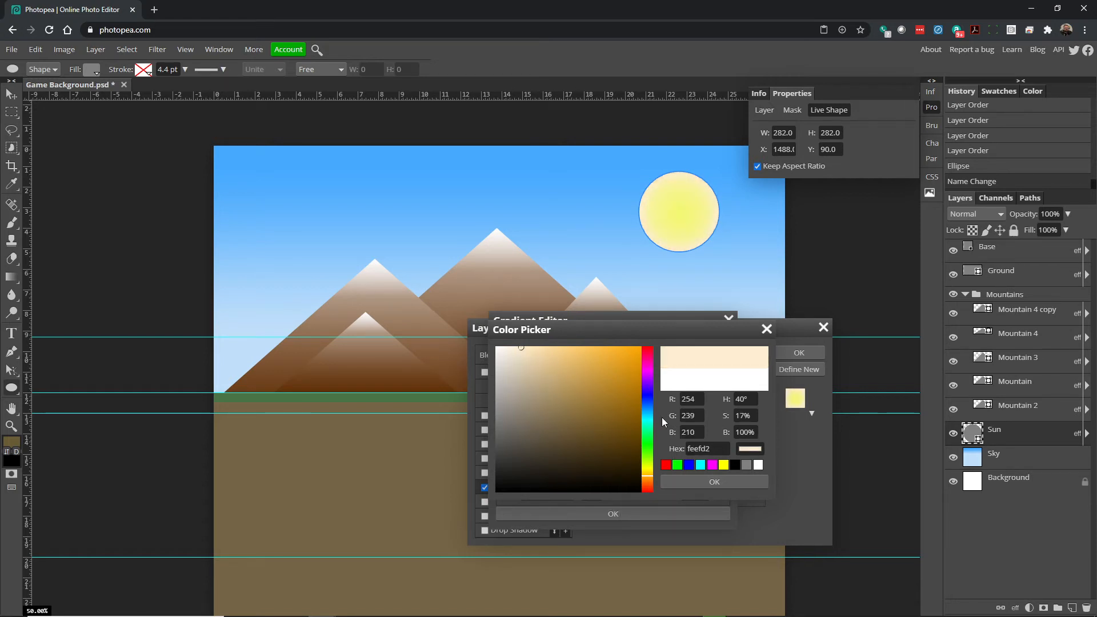
left_click(648, 470)
mouse_move(544, 358)
left_mouse_down()
mouse_move(498, 366)
mouse_move(526, 352)
mouse_move(526, 367)
mouse_move(529, 348)
left_mouse_up()
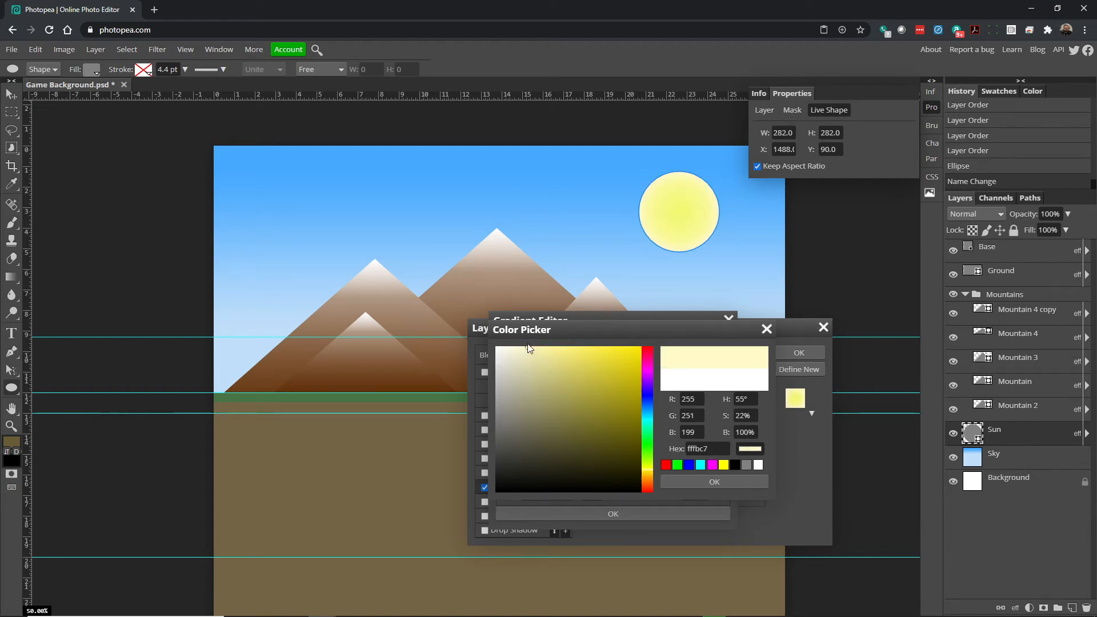
left_click(704, 482)
left_click(595, 515)
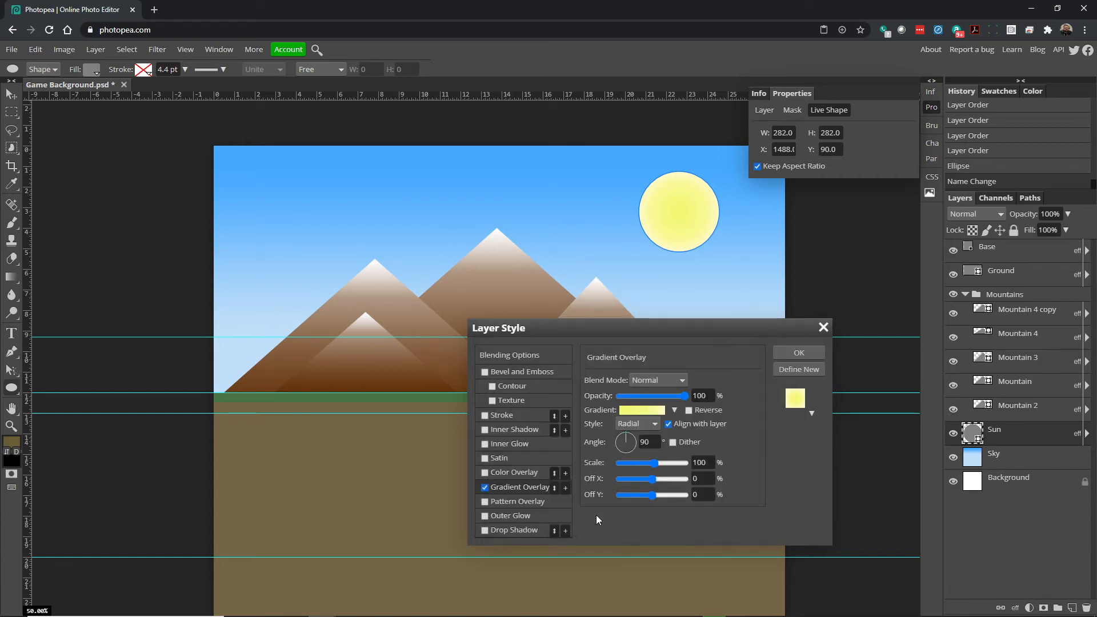
left_click(784, 351)
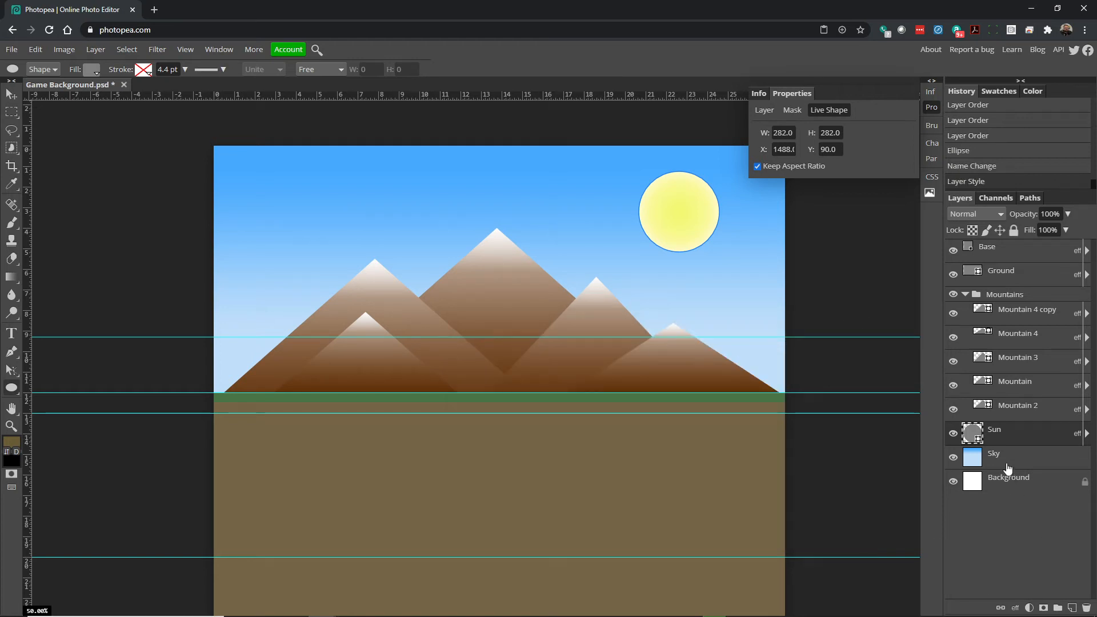
- Move the sun slightly left and down in the sky, then deselect it
left_click(11, 95)
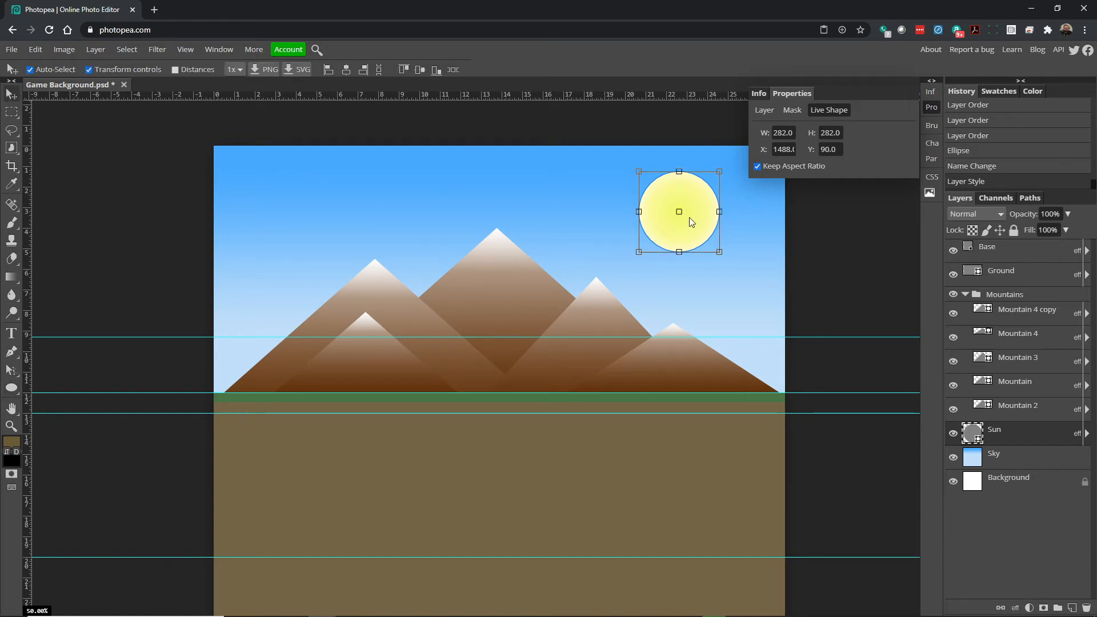
mouse_move(702, 198)
left_mouse_down()
mouse_move(632, 257)
mouse_move(593, 255)
mouse_move(601, 265)
mouse_move(620, 228)
mouse_move(597, 271)
mouse_move(689, 206)
mouse_move(686, 188)
mouse_move(680, 198)
left_mouse_up()
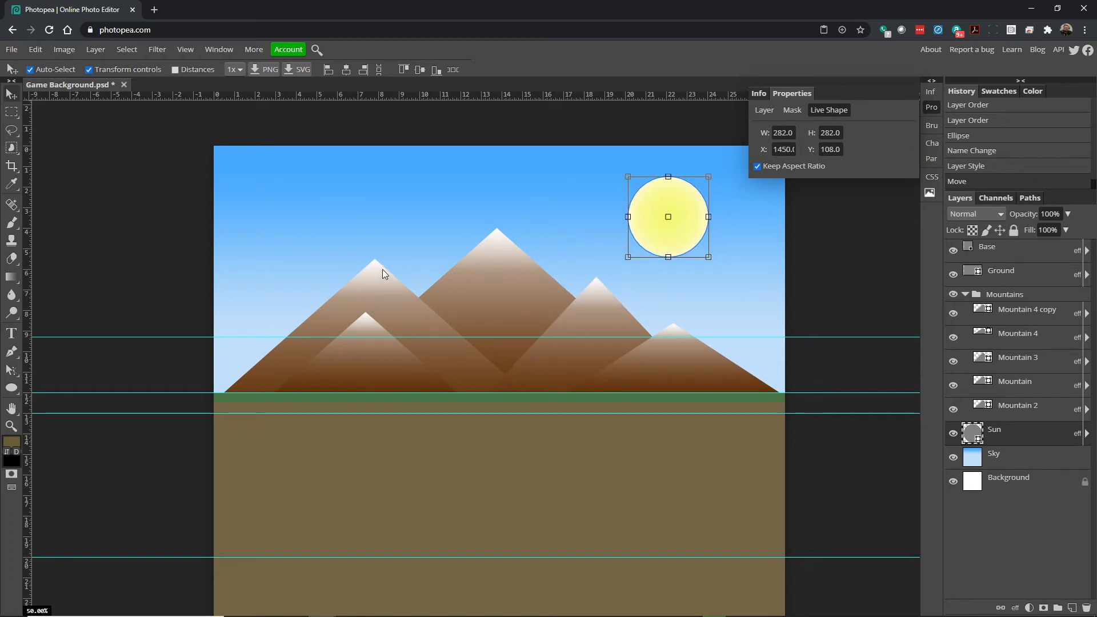
left_click_drag(690, 232, 692, 230)
left_click(142, 232)
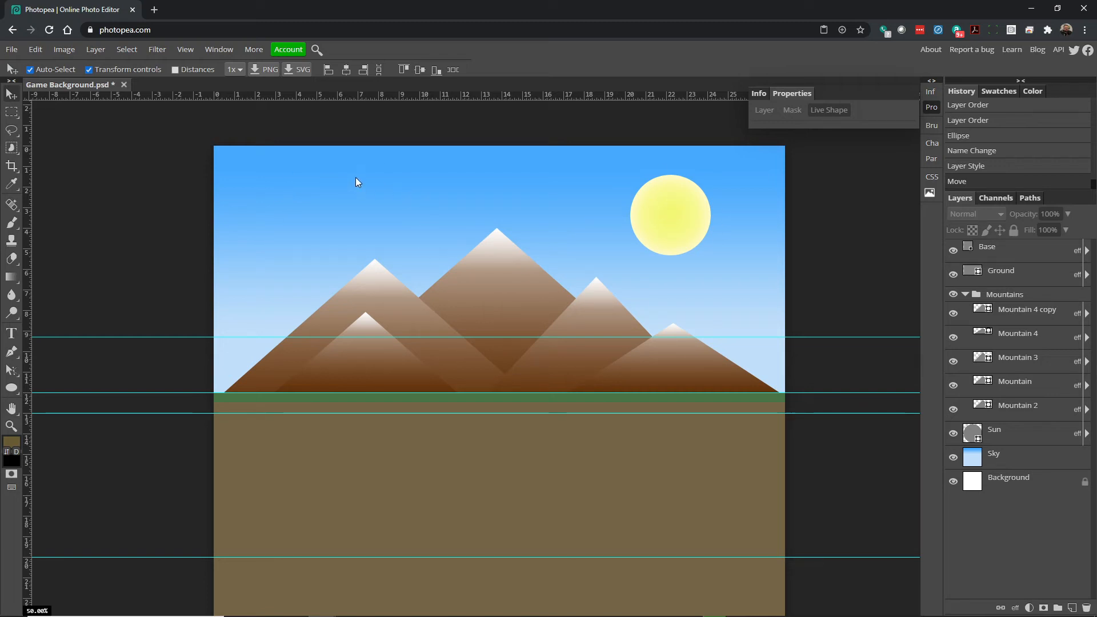
- Above the Sky layer, draw a cloud of four overlapping white ellipses left of the peaks, the first about 92 x 87 px, the last about 90 x 57 px
left_click(1028, 457)
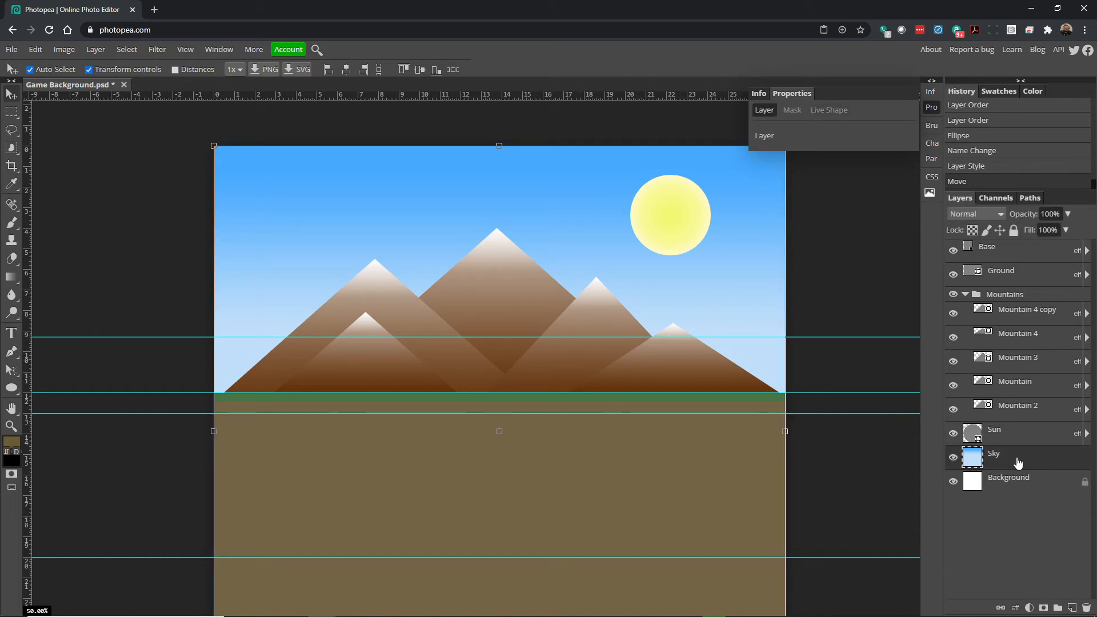
right_click(10, 389)
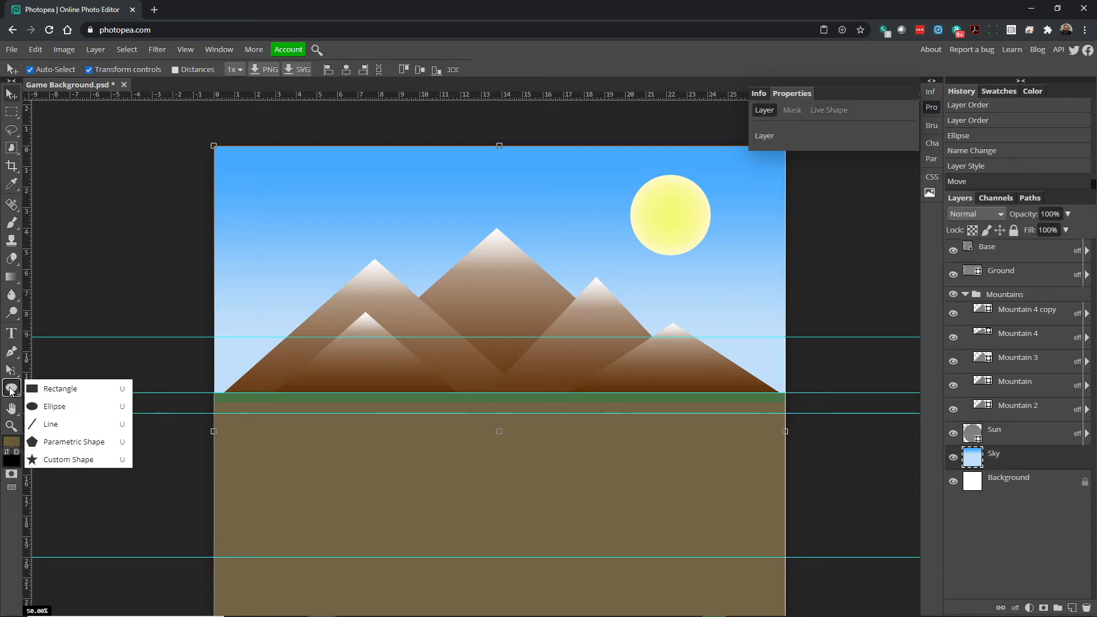
left_click(51, 406)
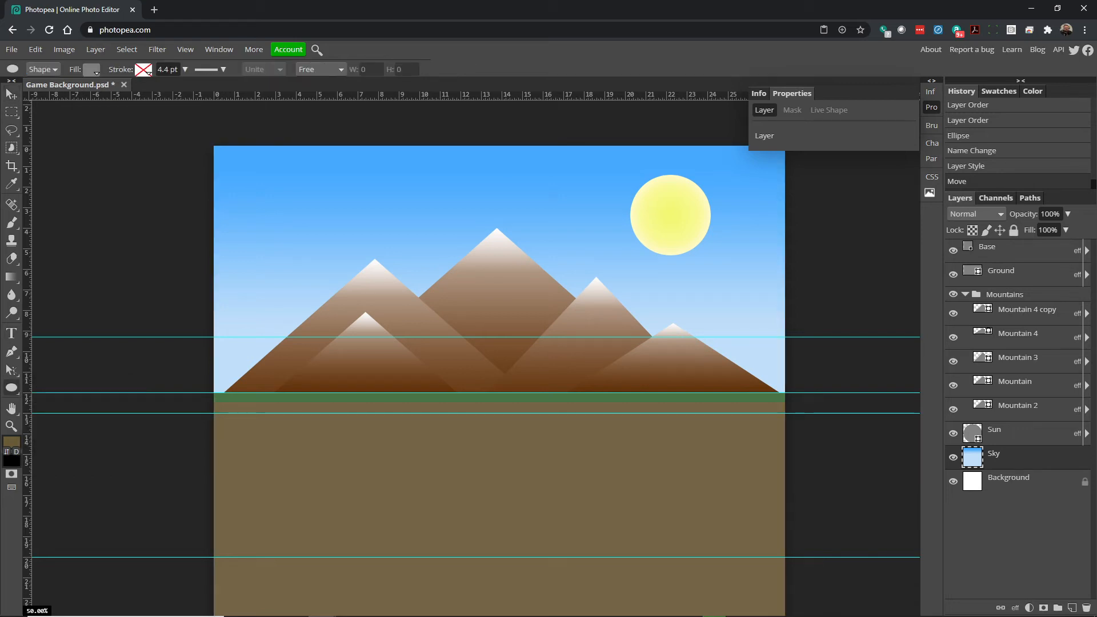
left_click(92, 71)
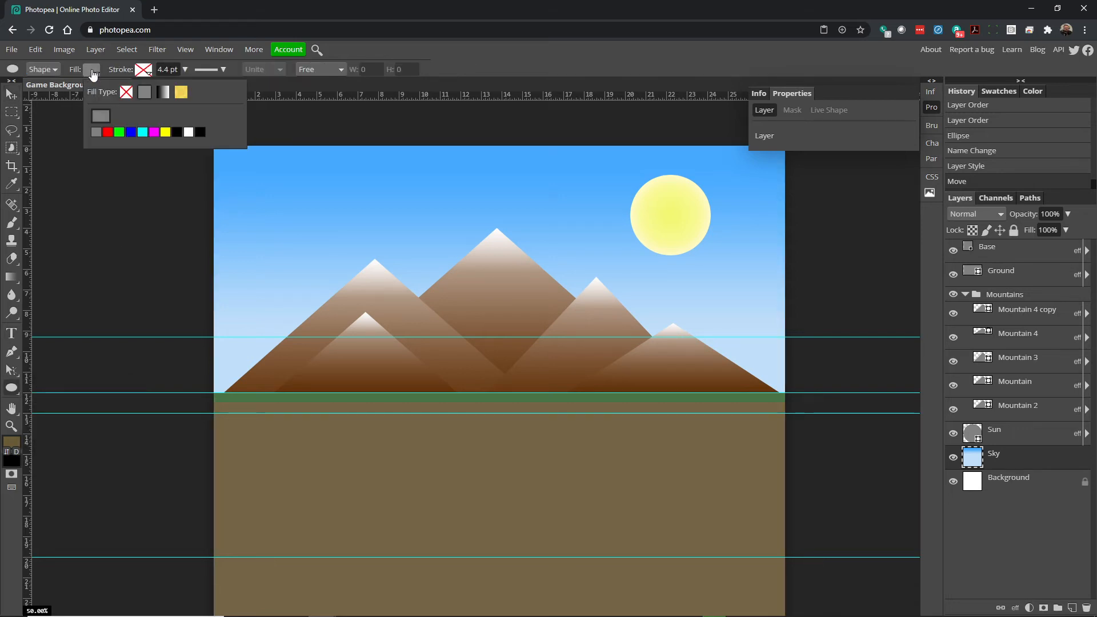
left_click(189, 132)
left_click_drag(273, 180, 284, 204)
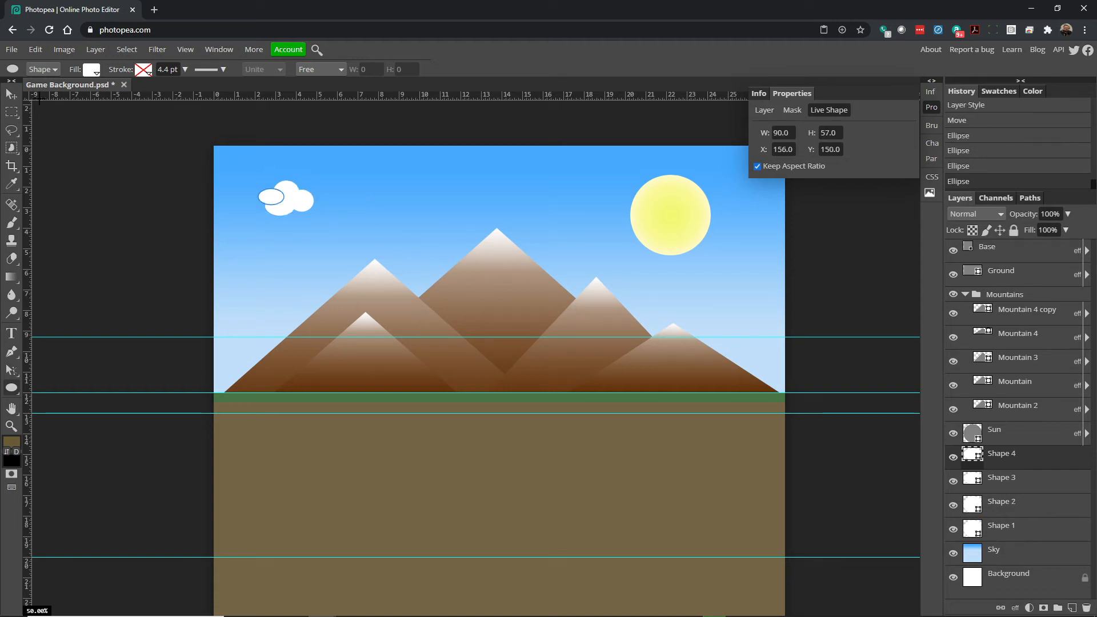
- Merge the cloud's ellipse layers downward one by one, starting with Shape 4 into Shape 3
left_click(11, 95)
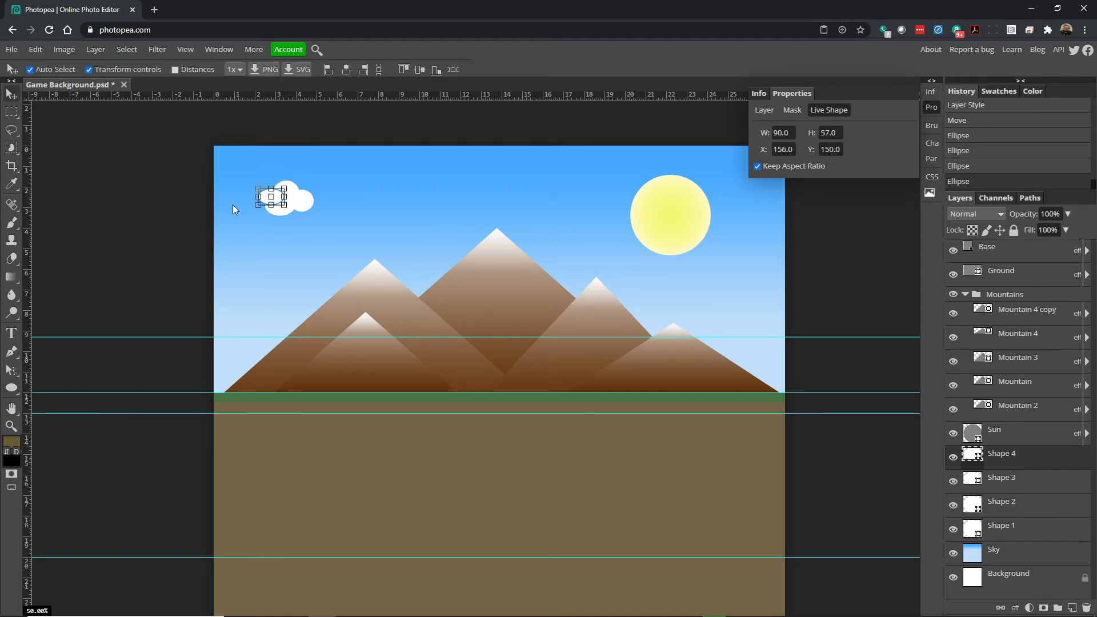
left_click(306, 209)
left_click(287, 192)
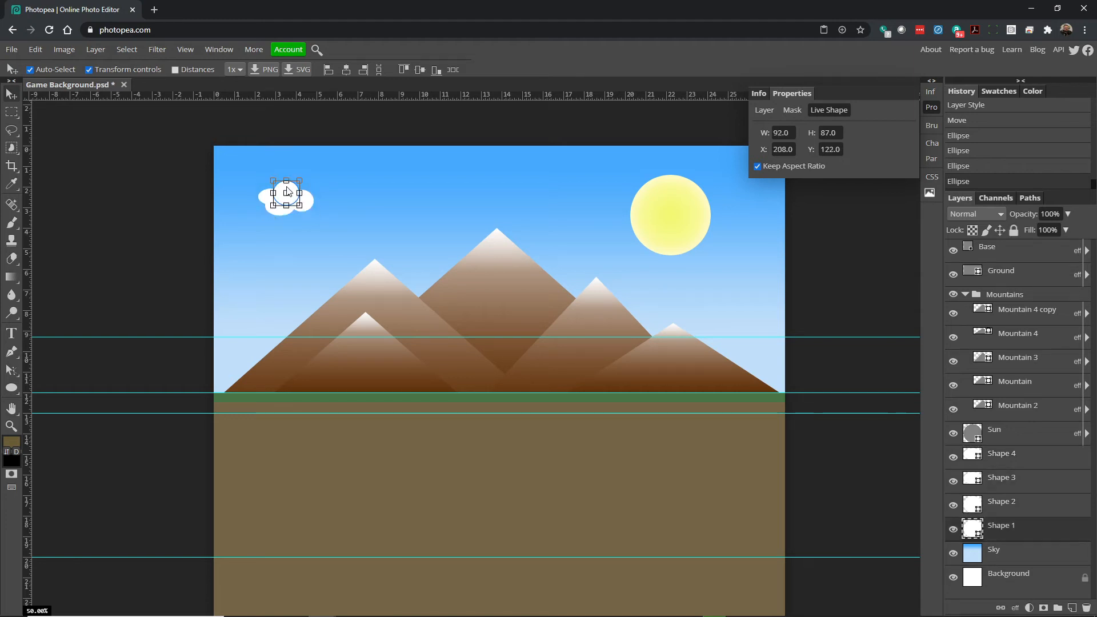
left_click(1035, 461)
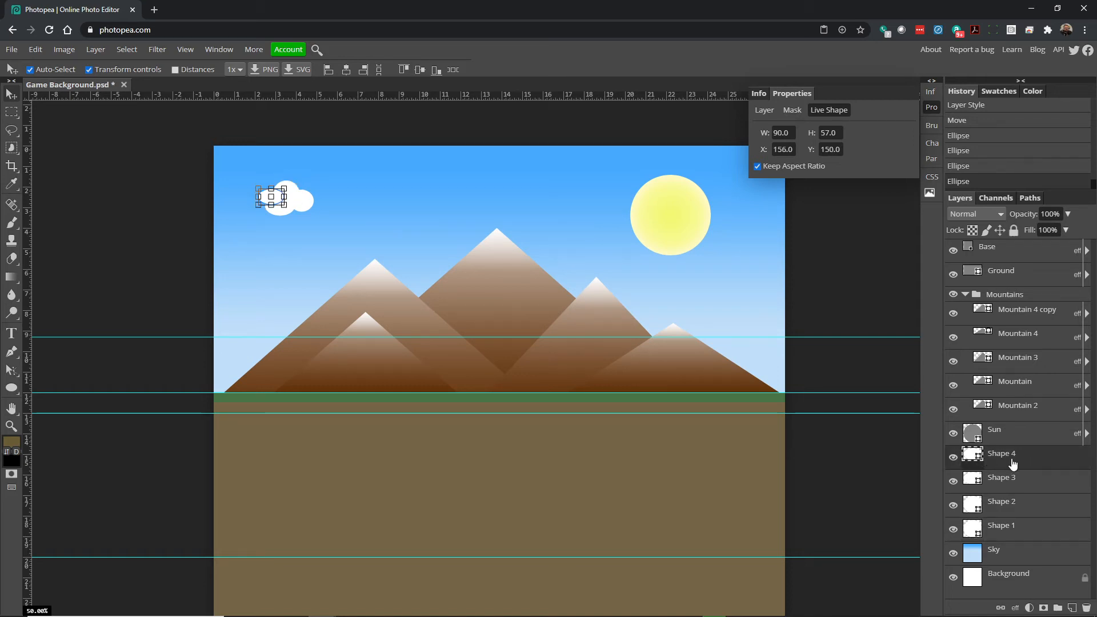
right_click(1013, 464)
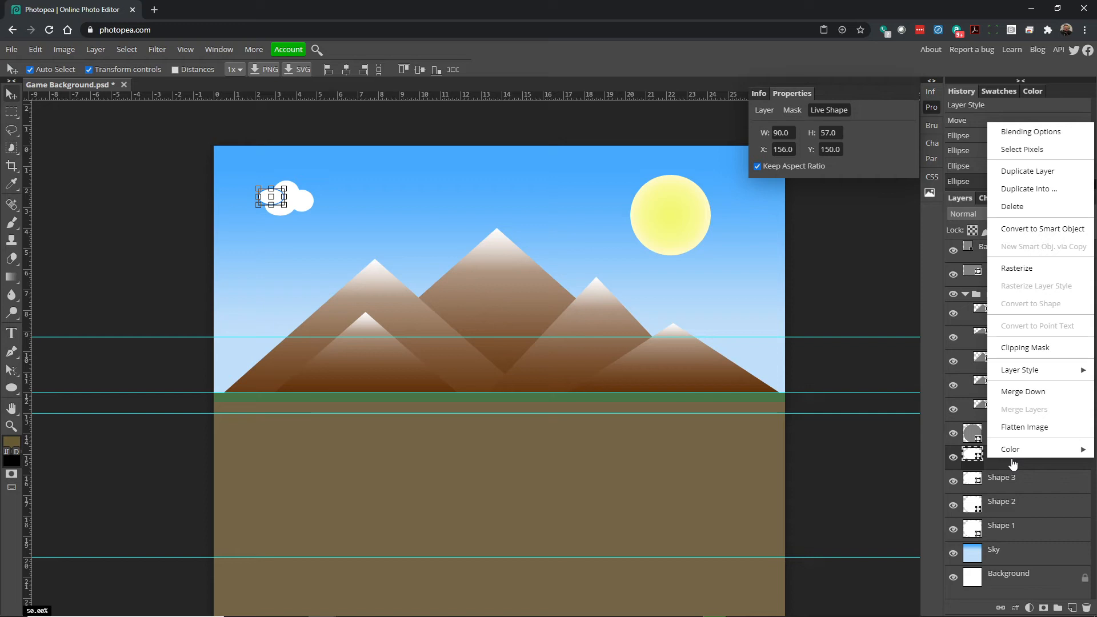
left_click(1034, 392)
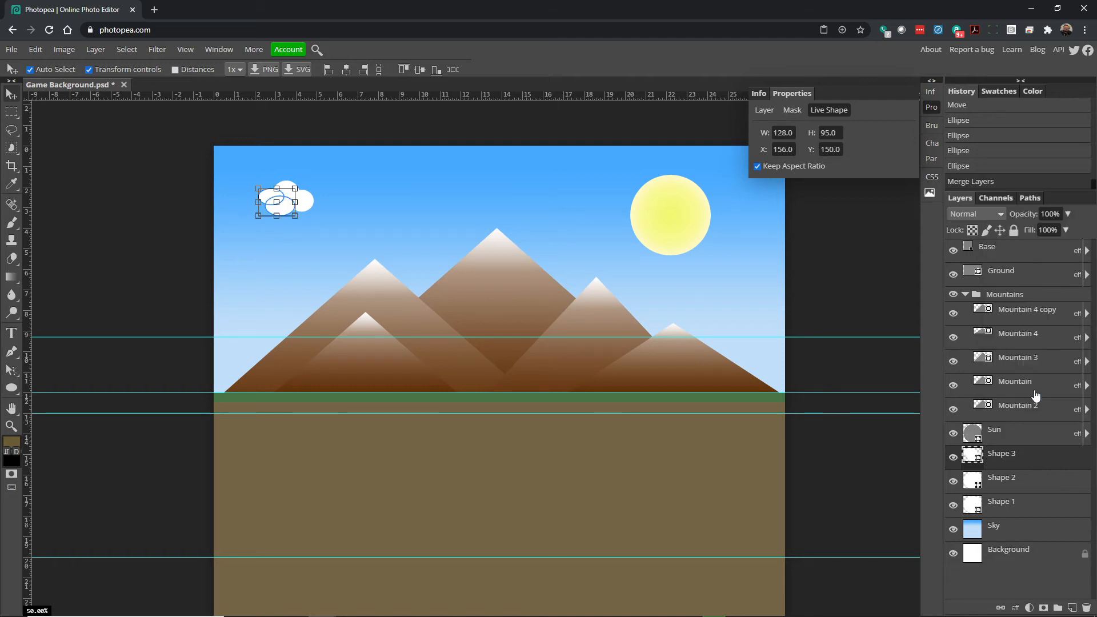
right_click(1014, 457)
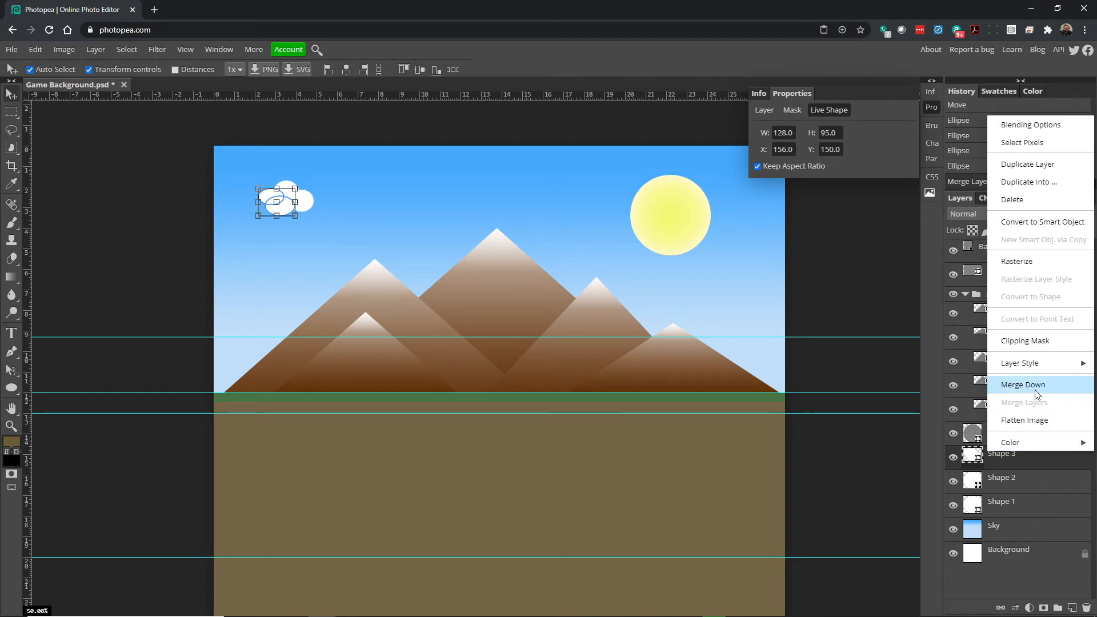
- Merge the cloud's separate ellipse shape layers down into a single shape layer
left_click(1034, 392)
right_click(1018, 462)
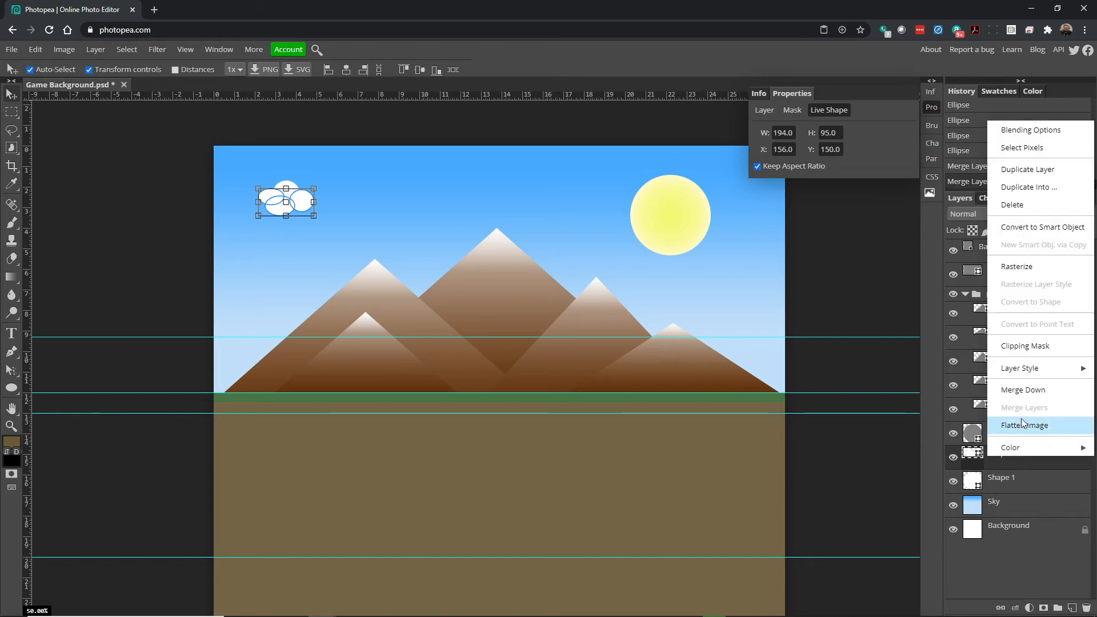
left_click(1027, 394)
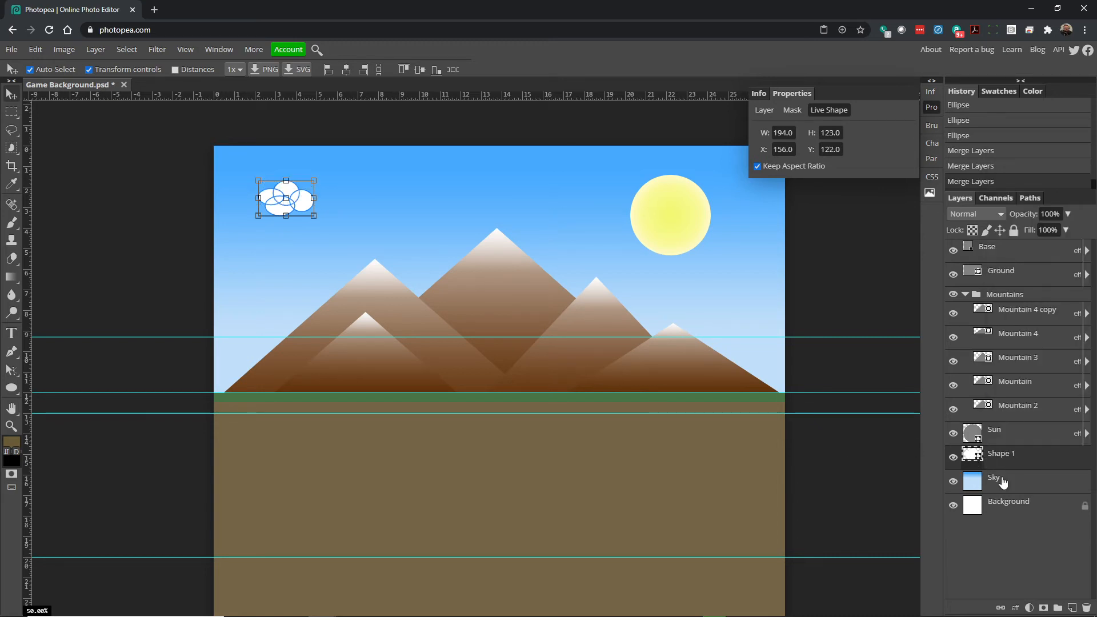
- Rename the merged layer Cloud, then move and enlarge it to about 248 × 154 px near the sky's upper-left corner
double_click(1033, 460)
type("Cl")
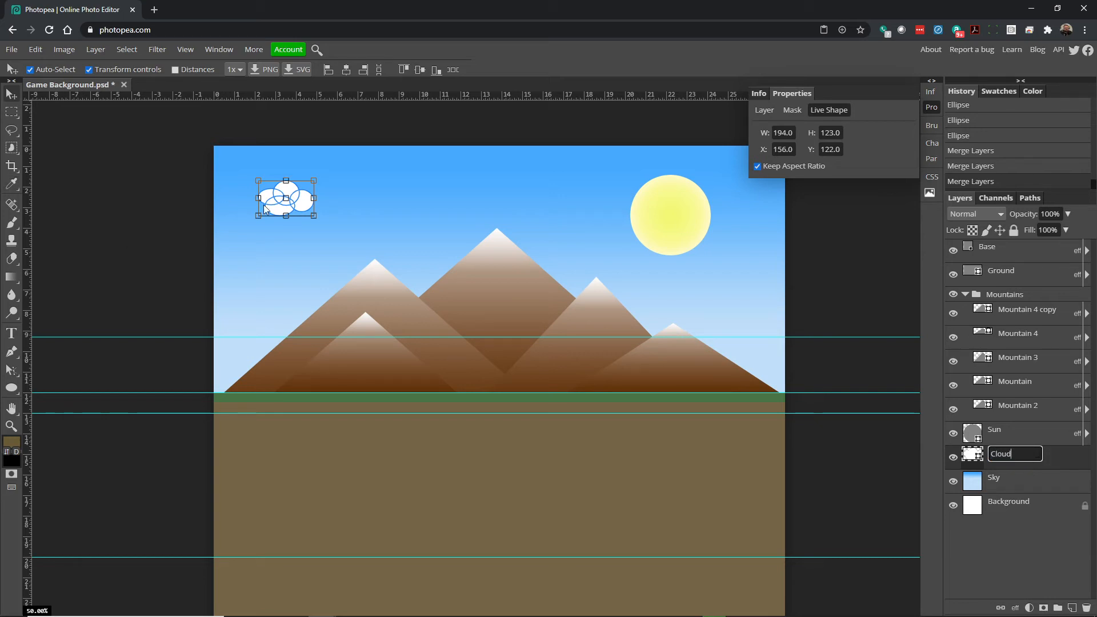
type("oud")
left_click(267, 128)
left_click(296, 204)
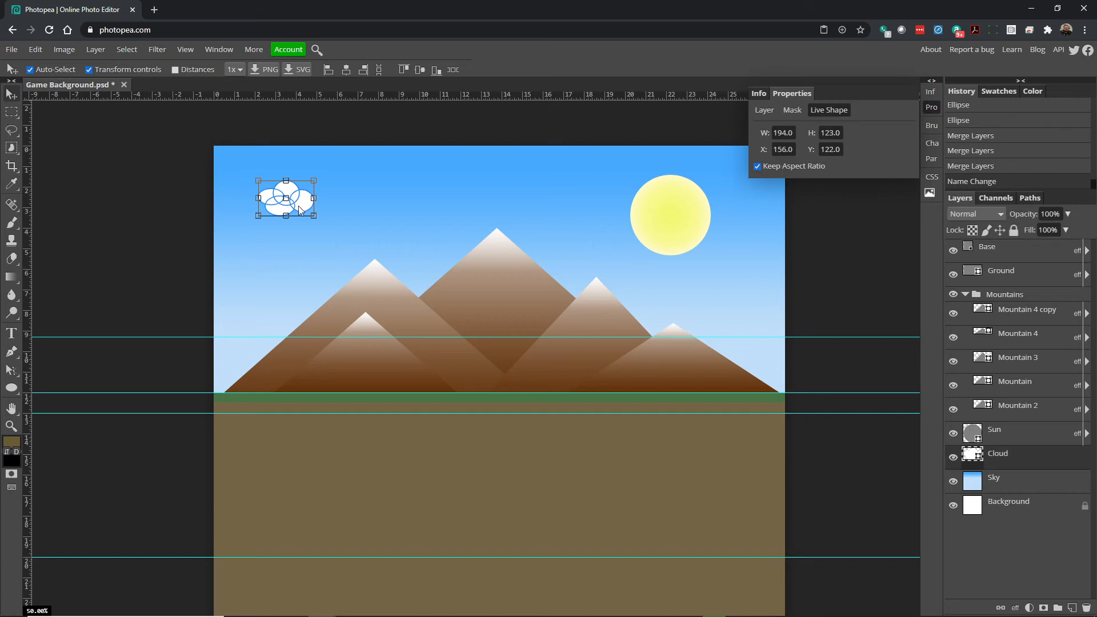
left_click_drag(303, 206, 265, 186)
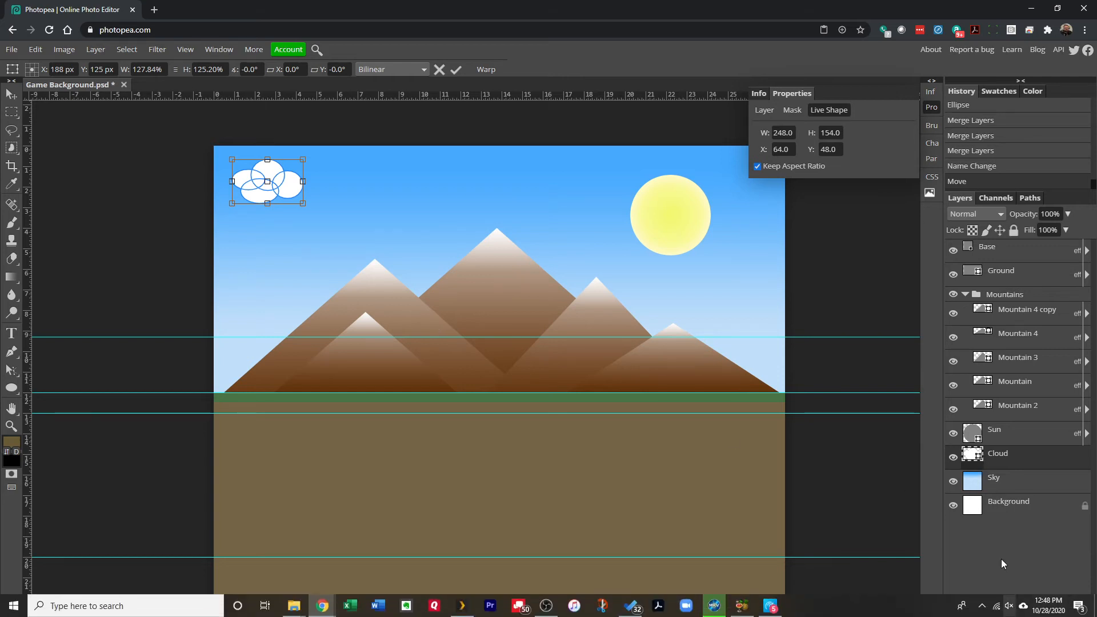
- Add a Gradient Overlay effect to the Cloud layer and set its style to Linear
left_click(1015, 607)
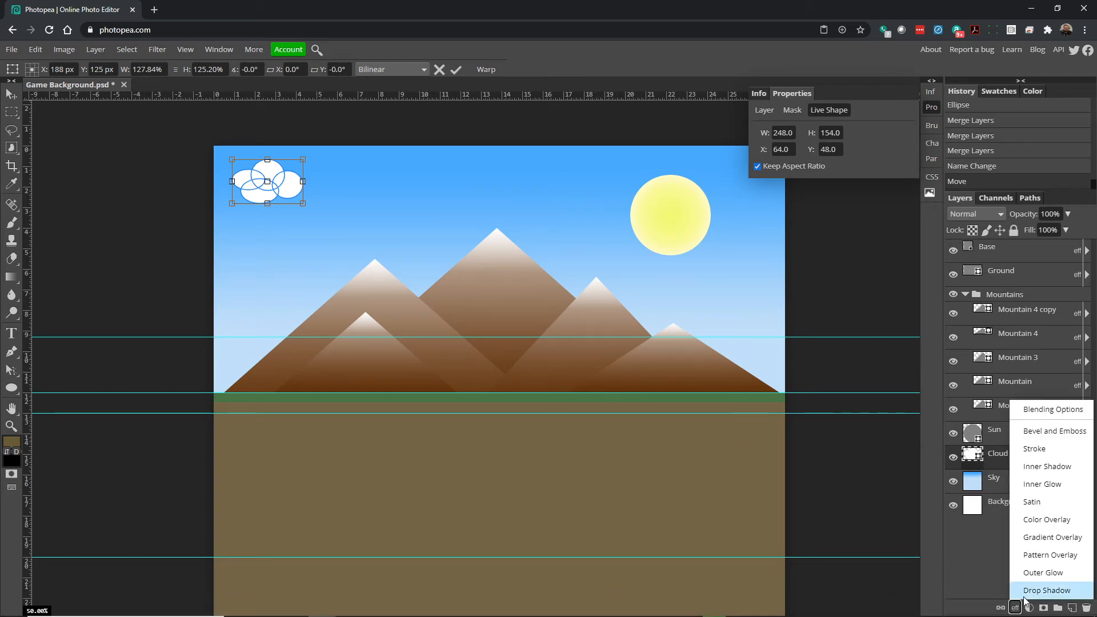
left_click(1065, 540)
left_click(640, 412)
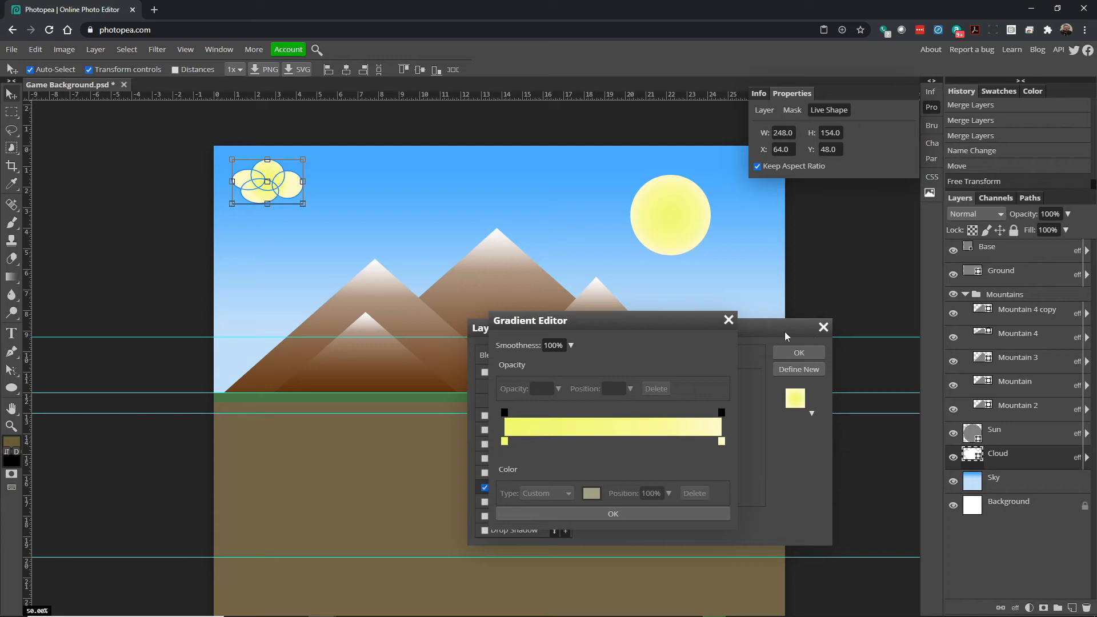
left_click(728, 320)
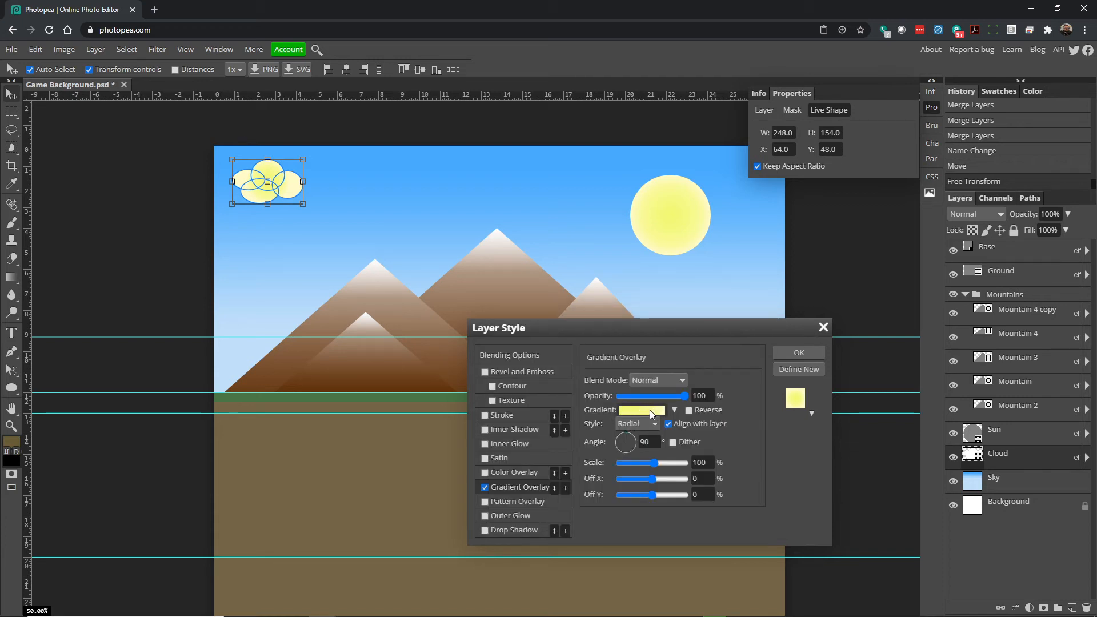
left_click(634, 424)
left_click(635, 437)
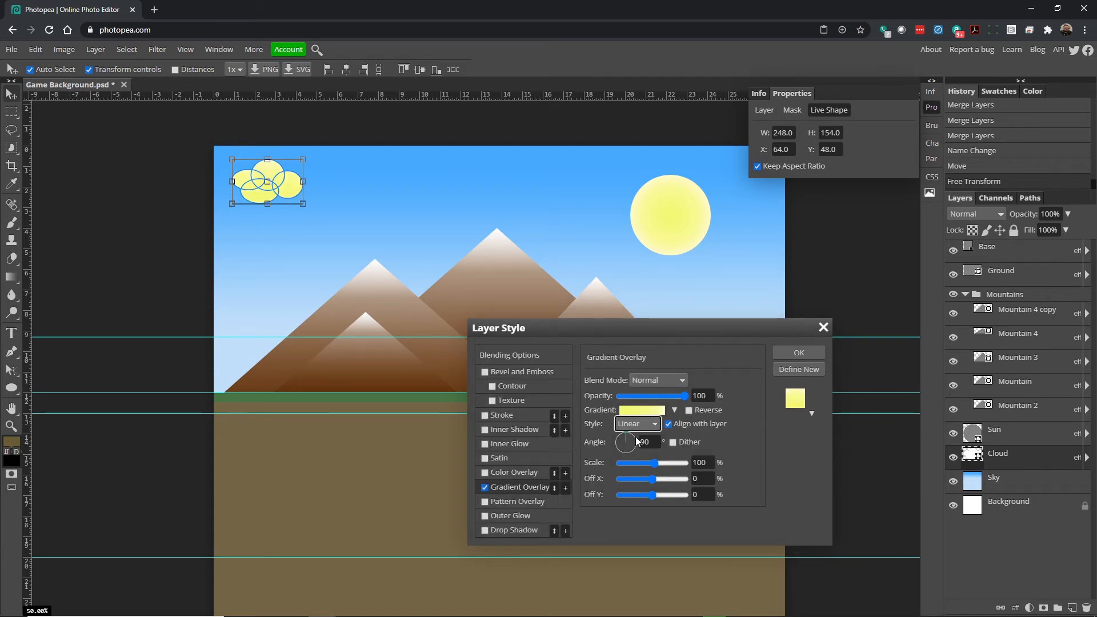
- Set the starting color stop of the cloud's gradient to white (ffffff)
left_click(632, 410)
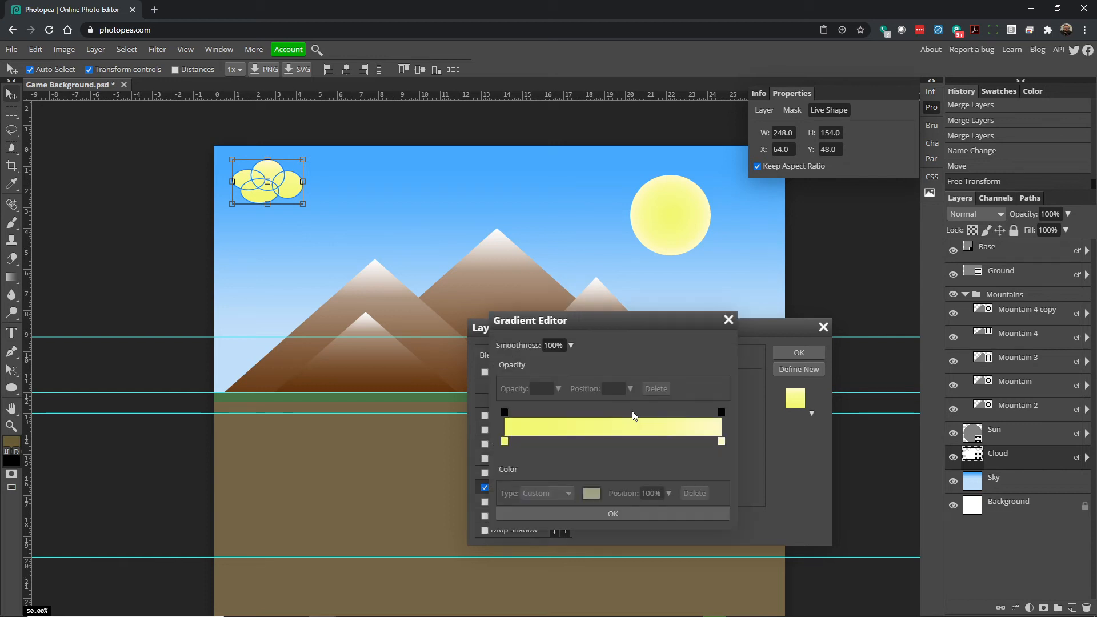
left_click(504, 441)
left_click(591, 493)
left_click_drag(501, 377, 496, 348)
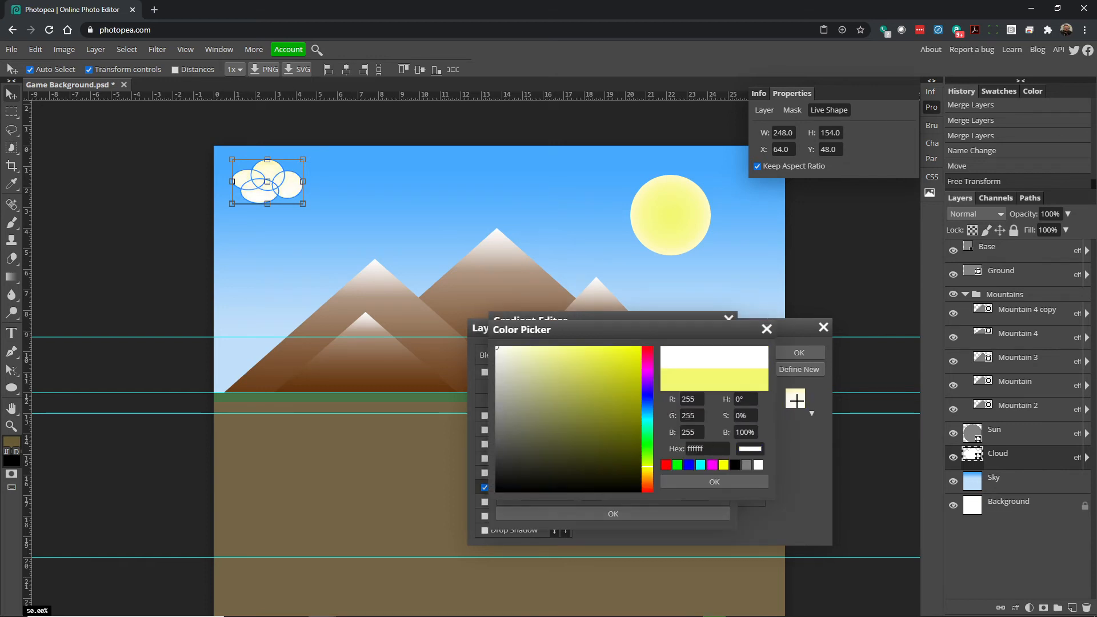
left_click(680, 481)
- Set the ending color stop of the cloud's gradient to light gray (d1d1d1) and accept the gradient
left_click(722, 442)
left_click(589, 492)
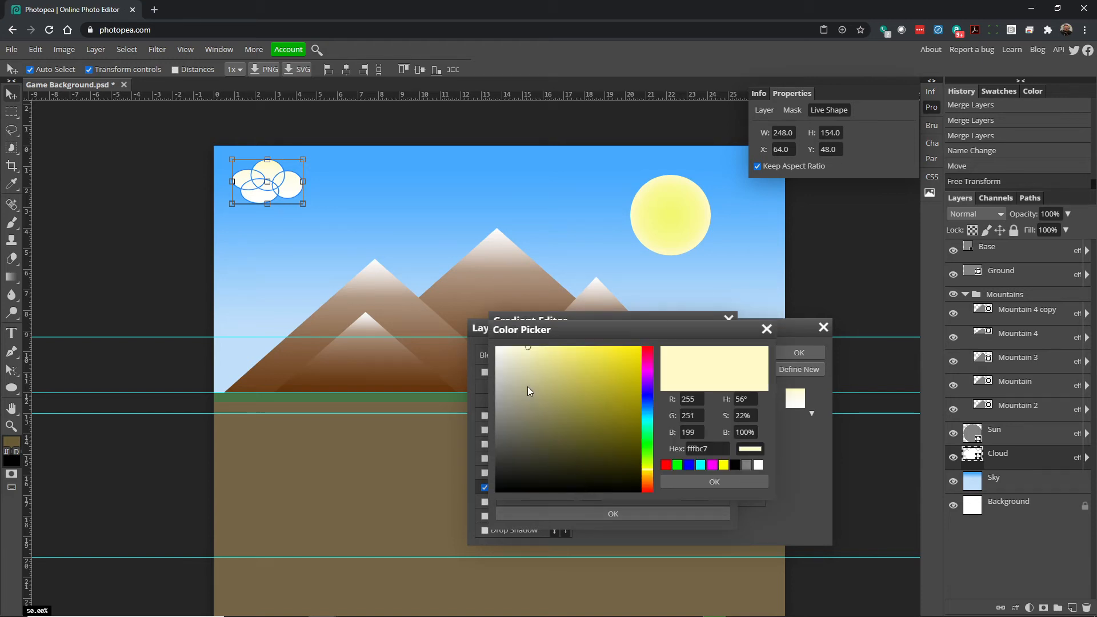
left_click_drag(614, 485, 674, 508)
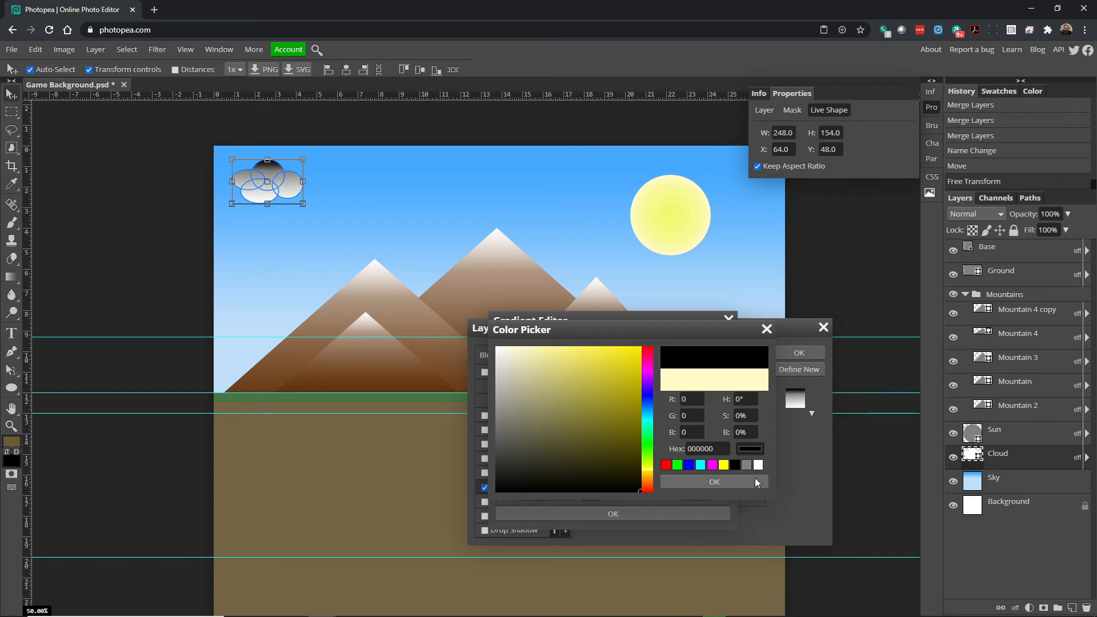
left_click(496, 418)
mouse_move(498, 389)
left_mouse_down()
mouse_move(492, 355)
mouse_move(495, 372)
left_mouse_up()
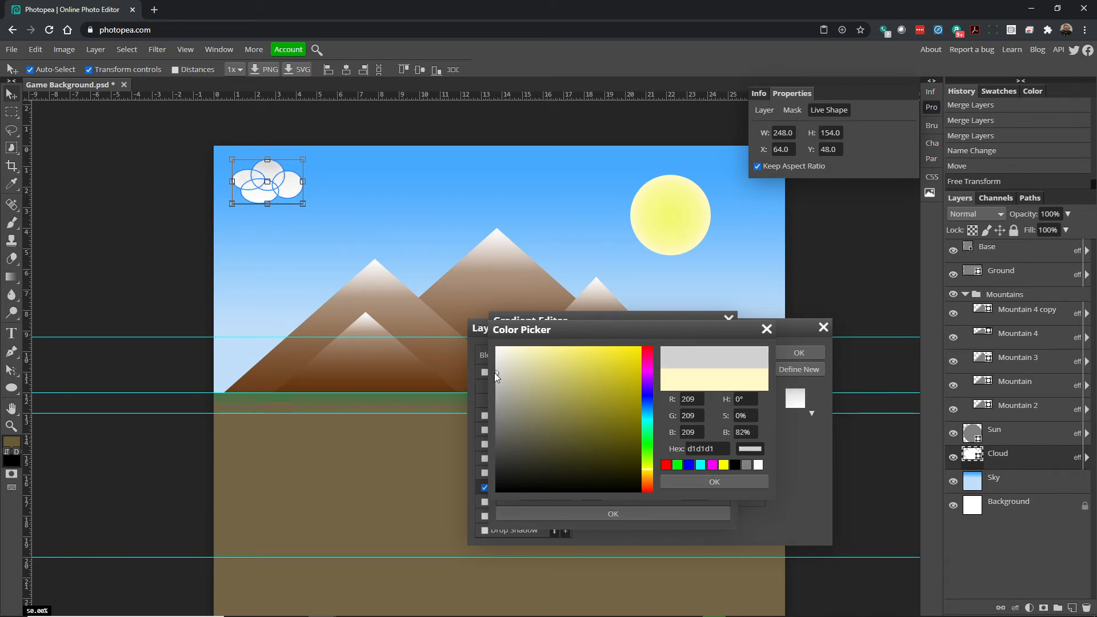
left_click(692, 480)
left_click(662, 514)
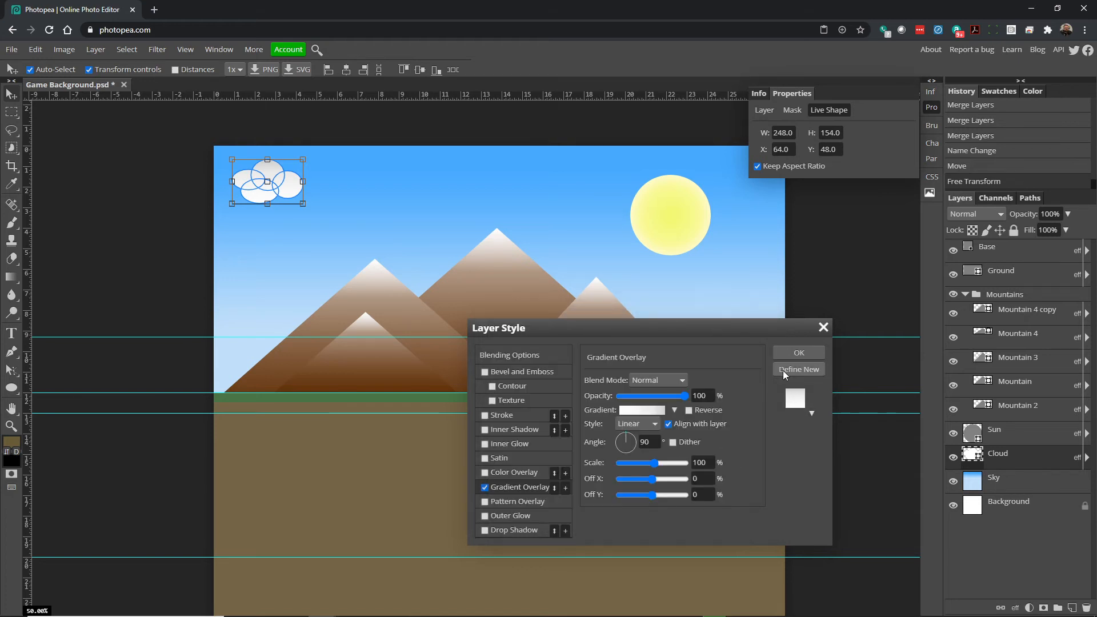
- Set the cloud's gradient angle to -68°, apply the layer style and deselect the cloud
mouse_move(625, 448)
left_mouse_down()
mouse_move(629, 440)
mouse_move(631, 455)
left_mouse_up()
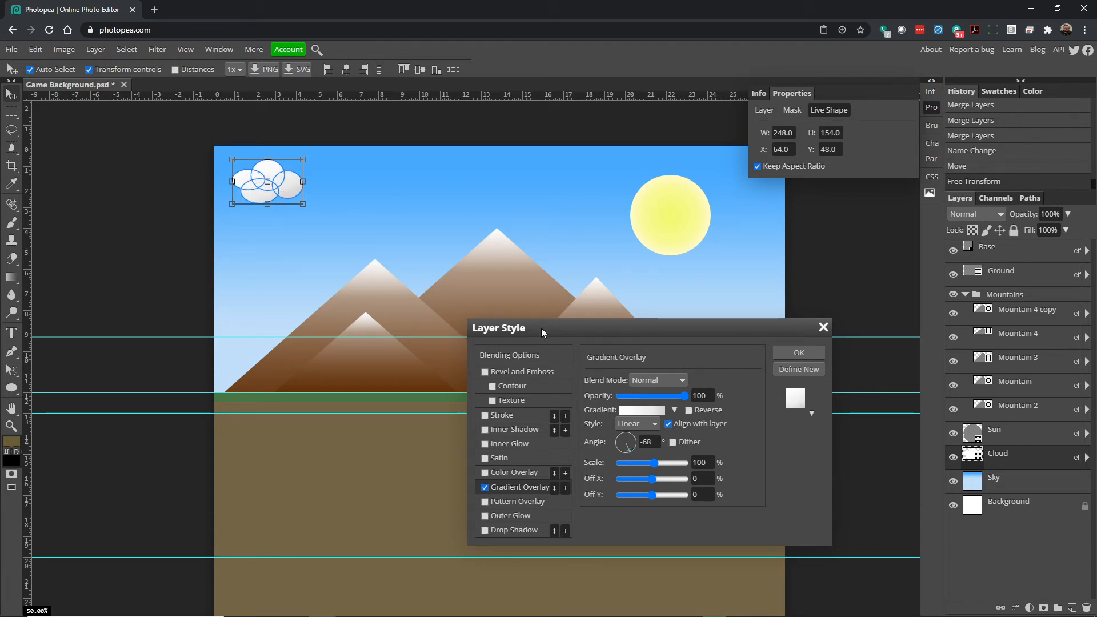
left_click(781, 351)
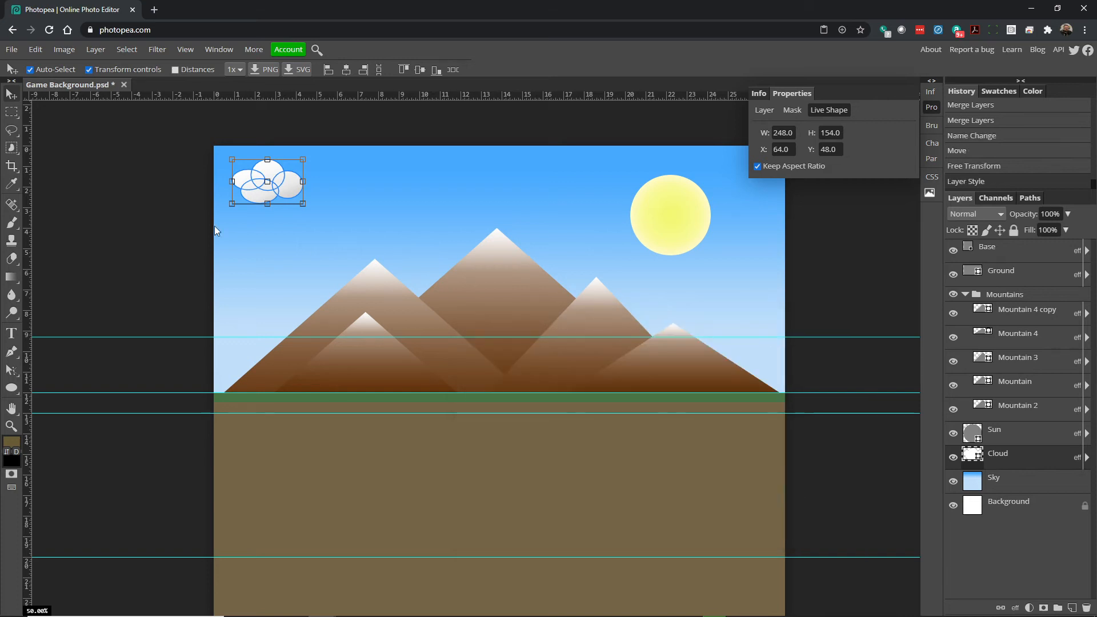
left_click(138, 187)
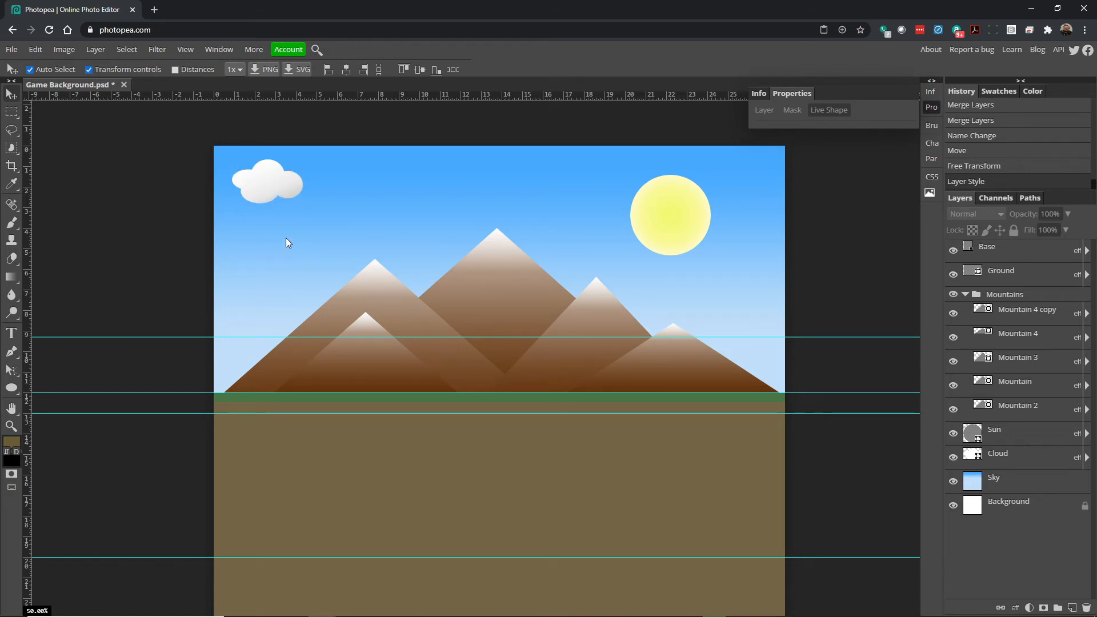
- Duplicate the Cloud layer and place the copy between the tallest peak and the sun, stretched to about 348 × 158 px
left_click(294, 194)
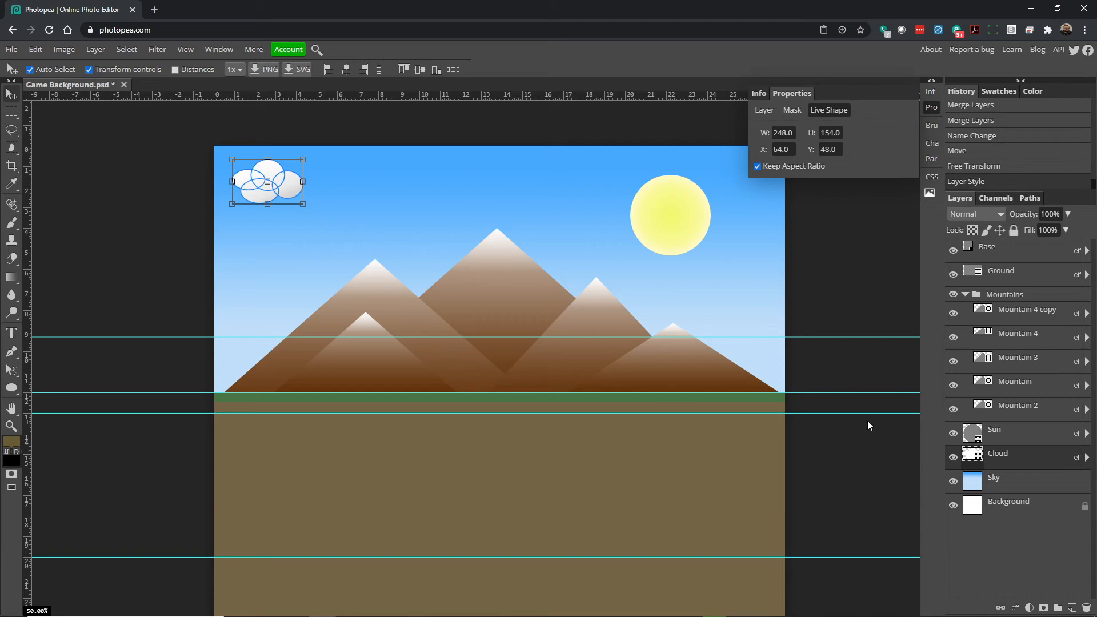
right_click(1009, 460)
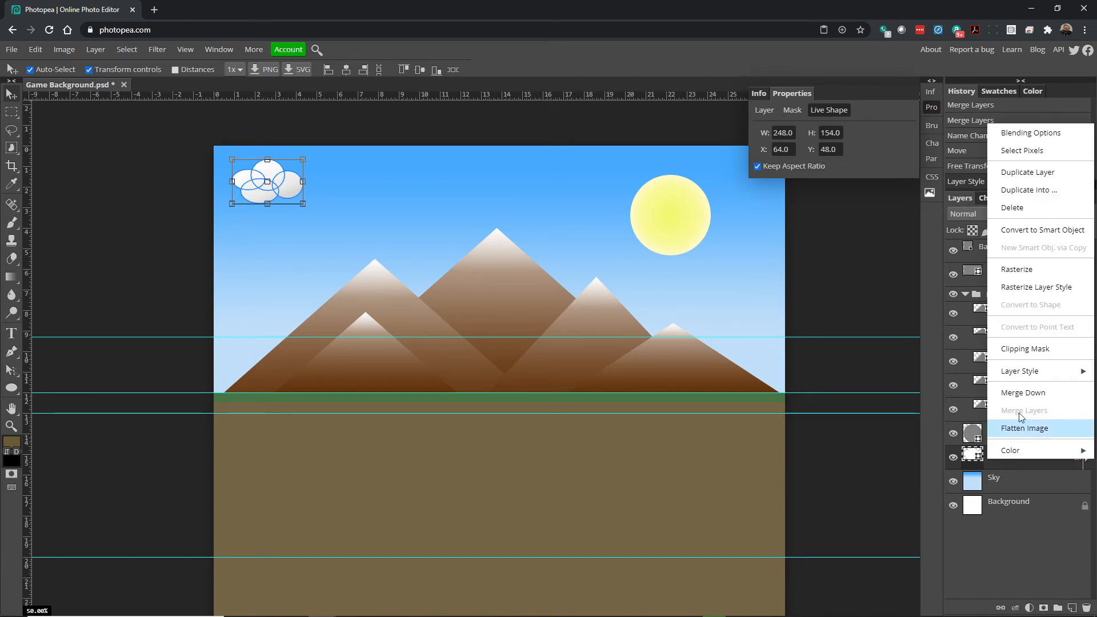
left_click(1056, 173)
left_click_drag(294, 185, 591, 217)
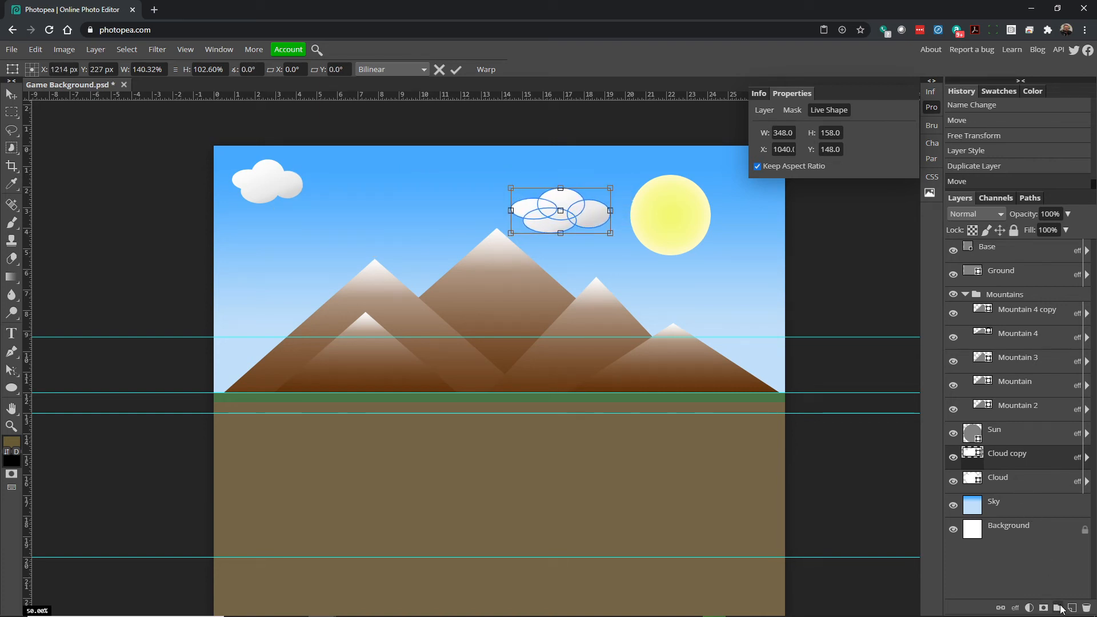
- Duplicate the stretched cloud and place the copy above the left mountain, resized to about 226 × 140 px
right_click(1003, 461)
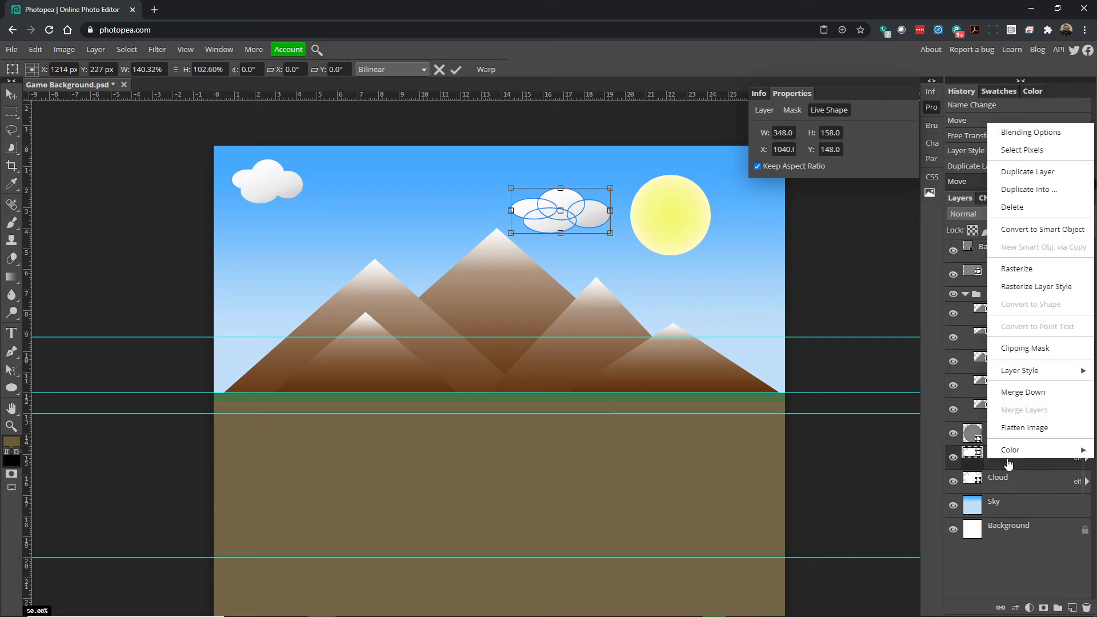
left_click(1040, 171)
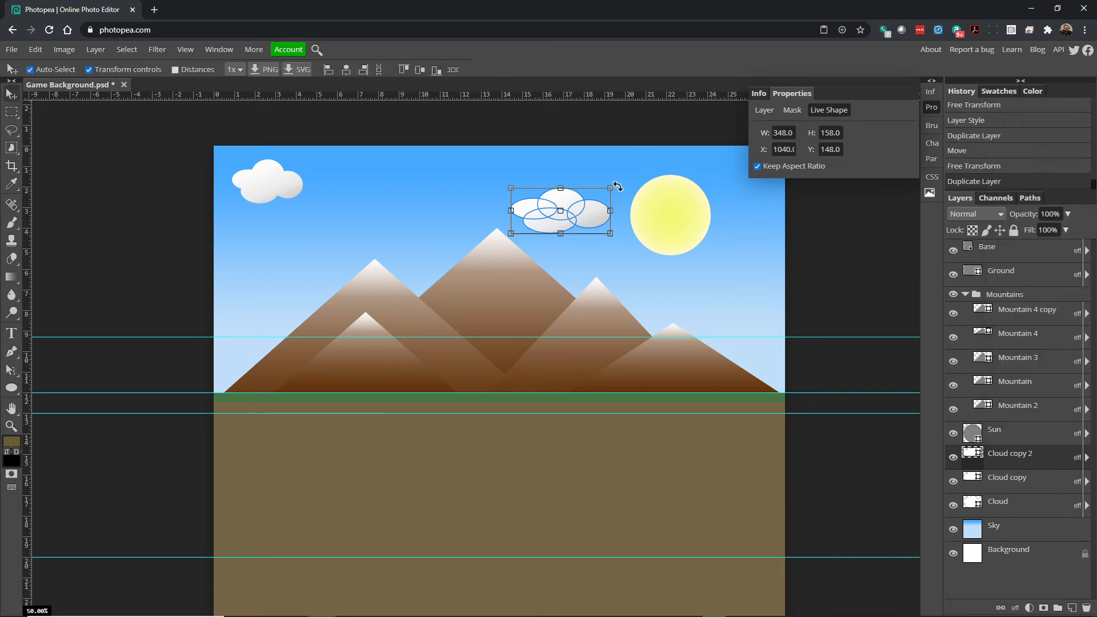
left_click_drag(590, 221, 380, 235)
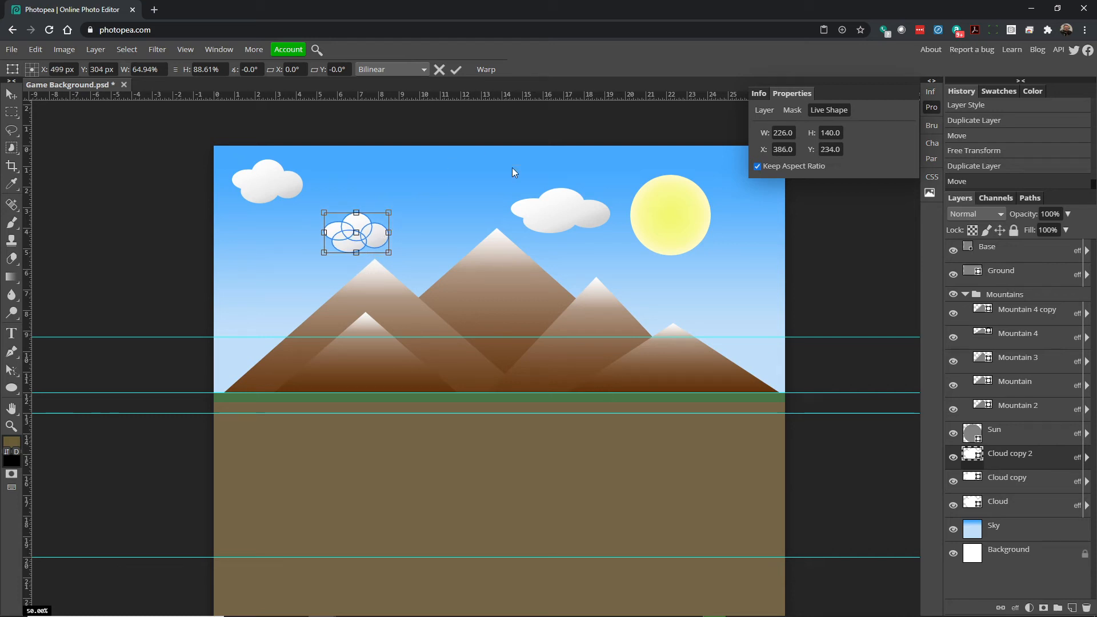
- Duplicate the small cloud above the left mountain, place the copy just below and right of the sun, and deselect it
right_click(998, 453)
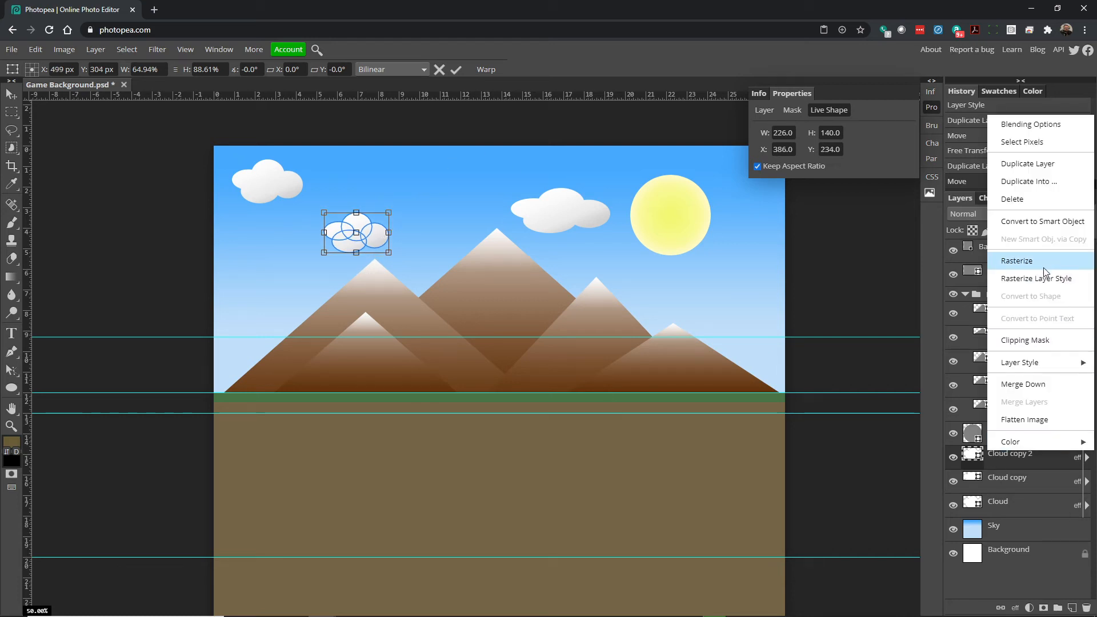
left_click(1023, 164)
left_click_drag(372, 239, 749, 258)
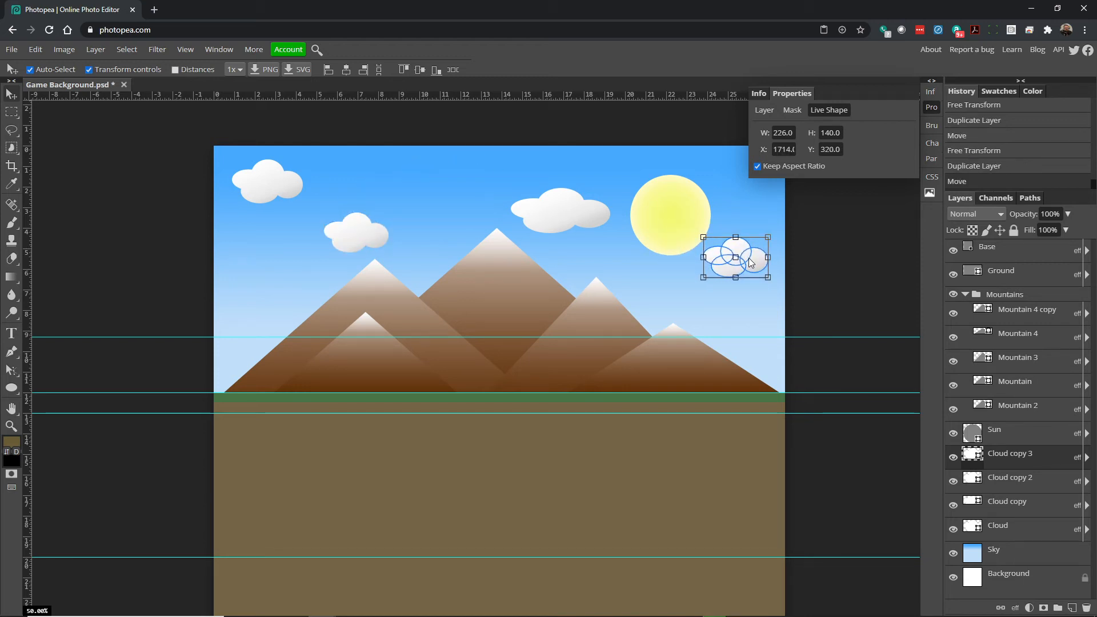
left_click(380, 124)
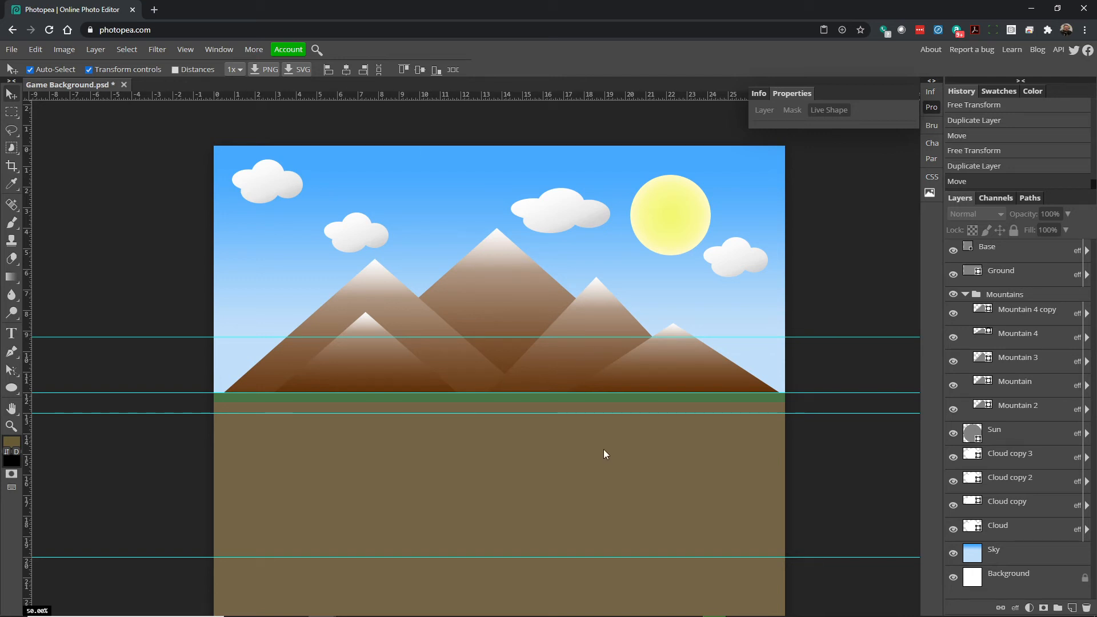
- Create a layer folder named Clouds between the Sun layer and the cloud layers
left_click(1056, 608)
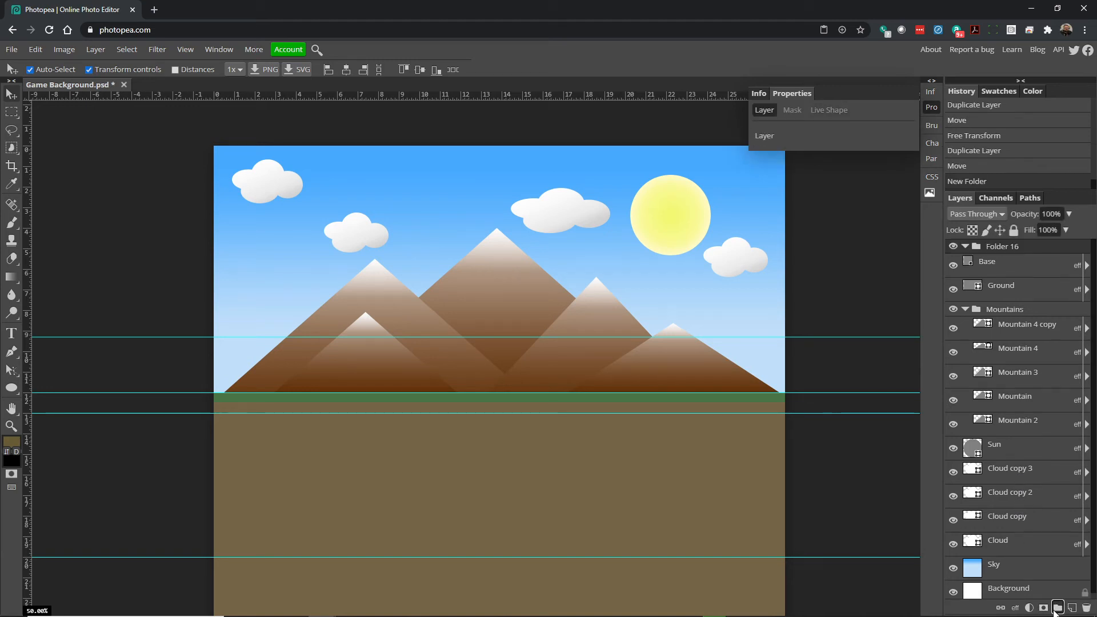
left_click_drag(992, 247, 985, 461)
double_click(996, 454)
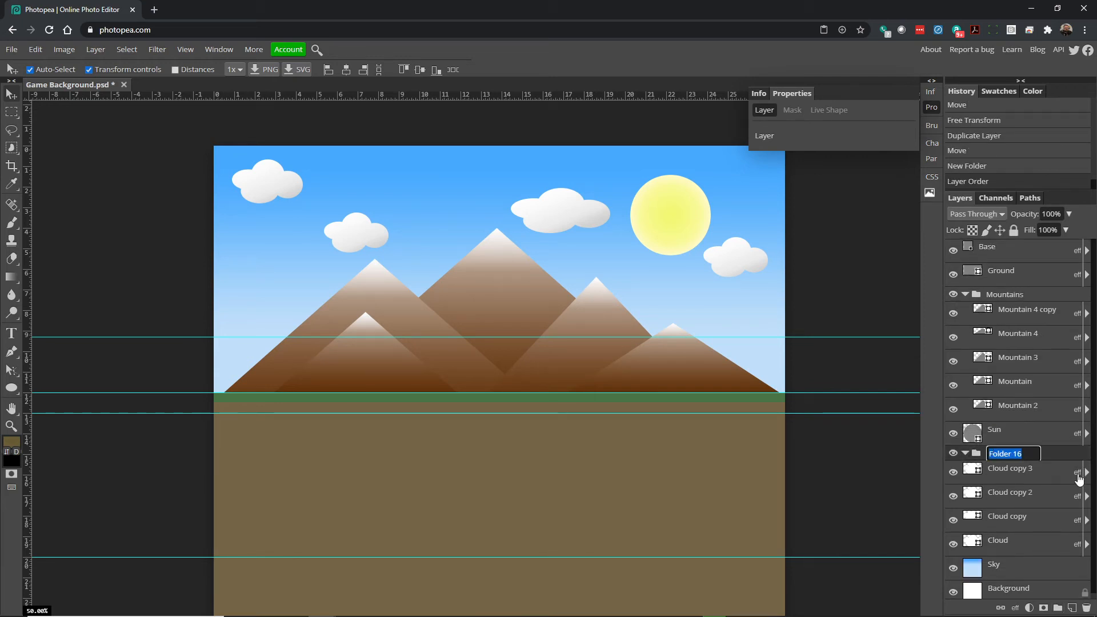
type("Clouds")
key("Return")
- Move the four cloud layers into the Clouds folder and collapse the Clouds and Mountains folders
mouse_move(1026, 483)
left_mouse_down()
mouse_move(1020, 455)
mouse_move(1018, 500)
mouse_move(1016, 476)
left_mouse_up()
mouse_move(1014, 517)
left_mouse_down()
mouse_move(1014, 501)
mouse_move(1015, 519)
left_mouse_up()
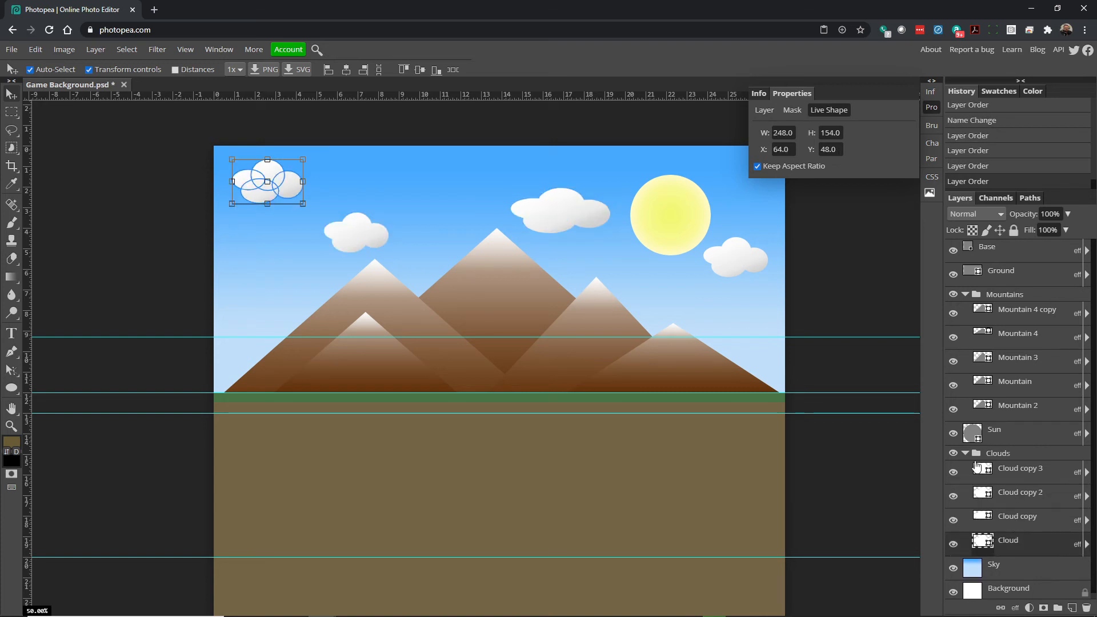
left_click(965, 454)
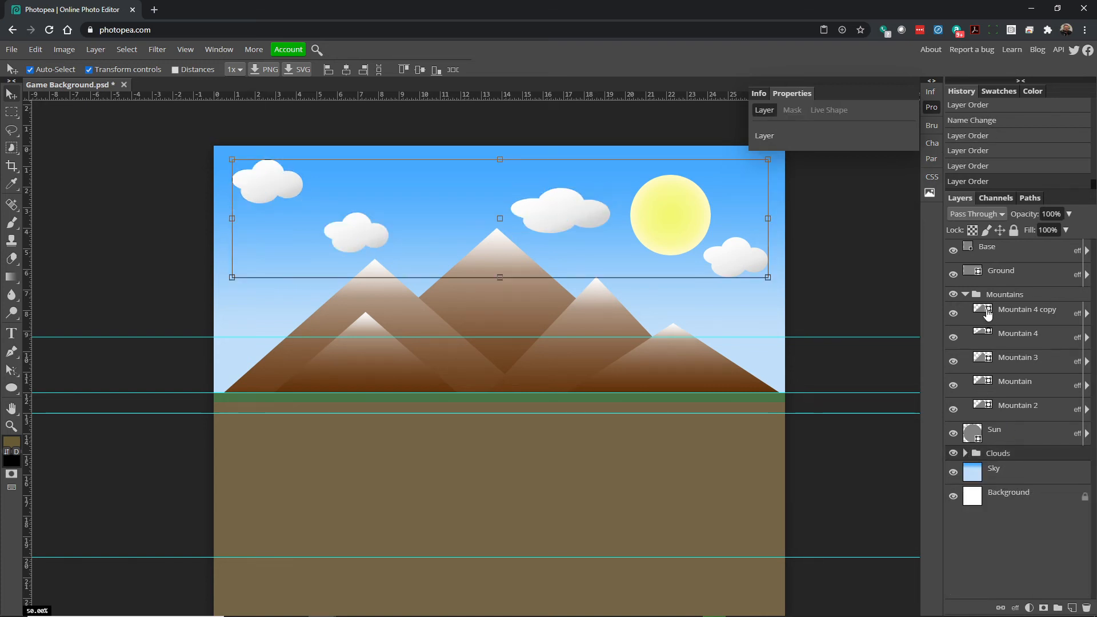
left_click(965, 294)
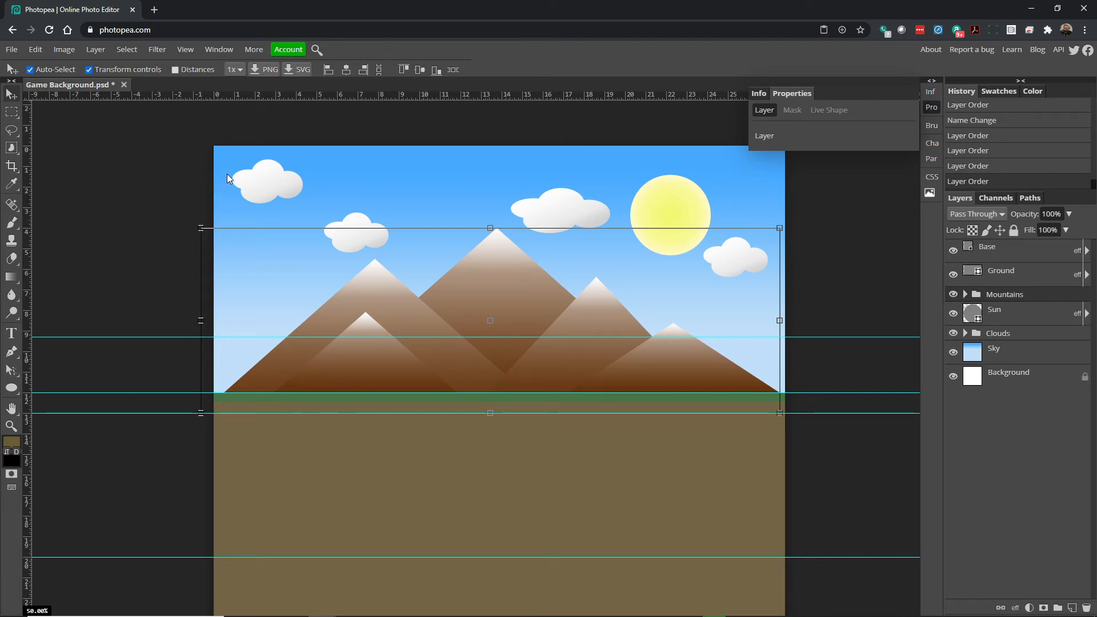
left_click(136, 179)
- Check the Sun layer by selecting it and toggling its visibility off and on
left_click(687, 222)
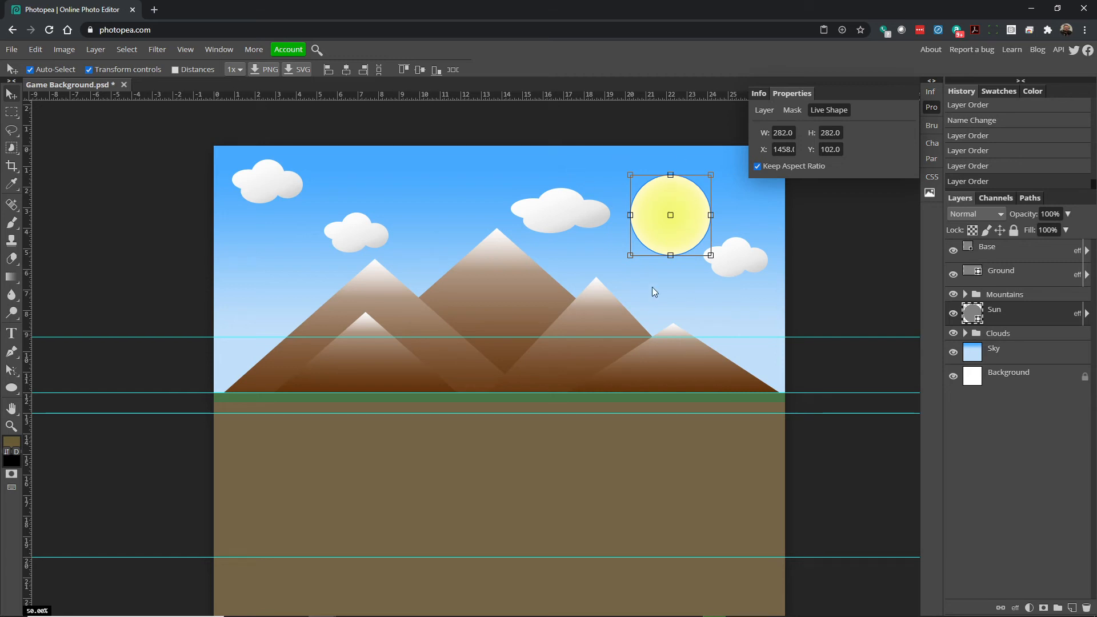
left_click(825, 224)
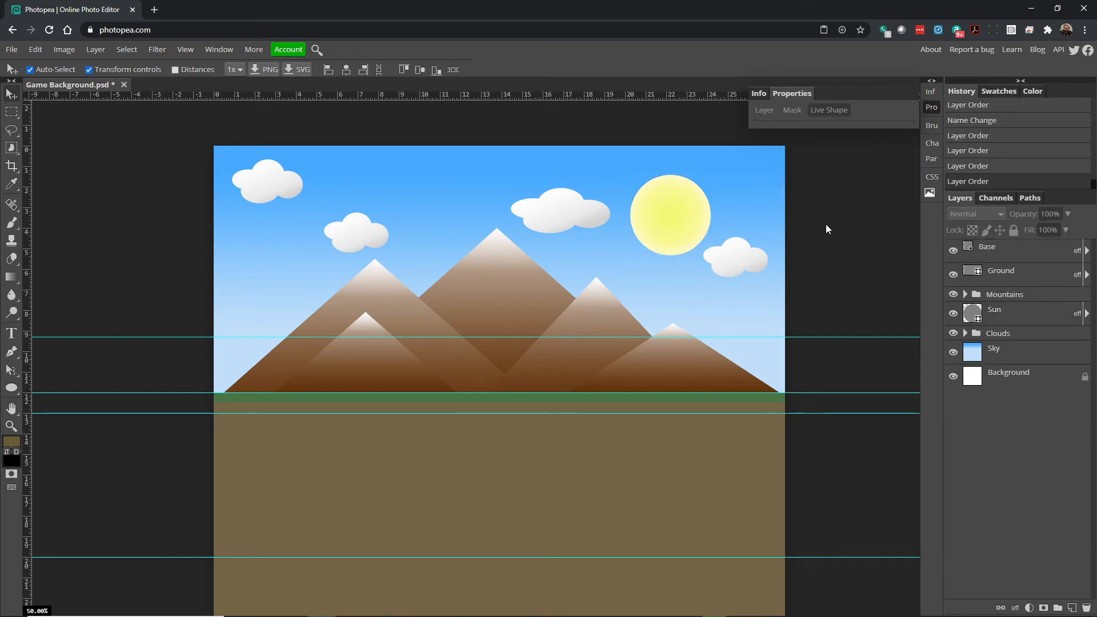
left_click(953, 313)
left_click(952, 314)
left_click(952, 313)
left_click(953, 313)
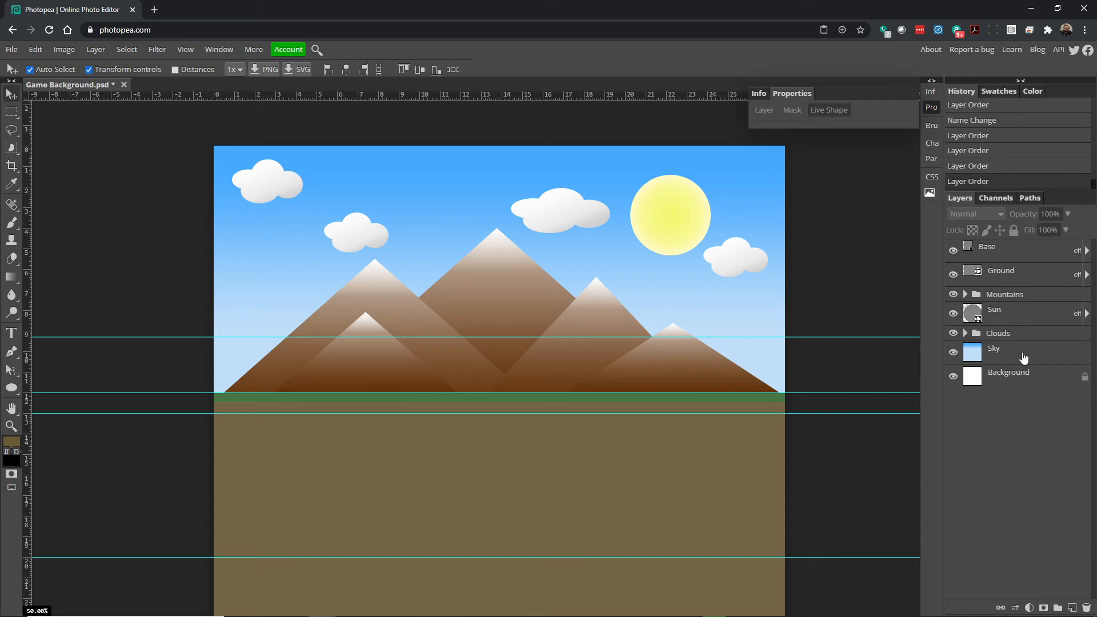
- Add a 150 by 150 triangle custom shape near the grass line, on a new layer above the Base layer
left_click(1018, 255)
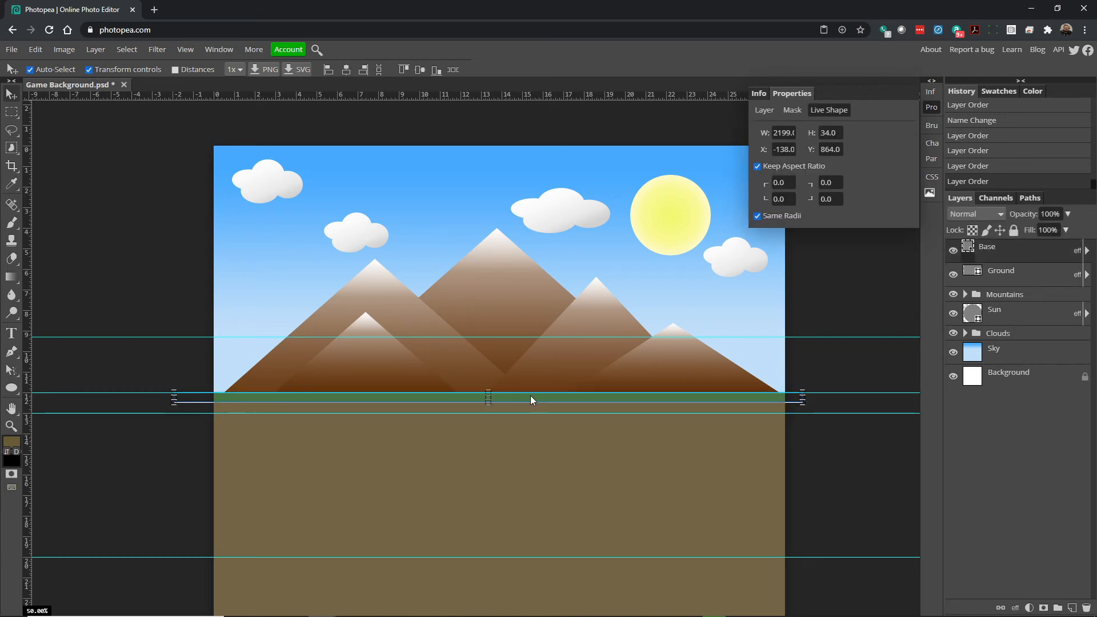
left_click(12, 387)
left_click(67, 460)
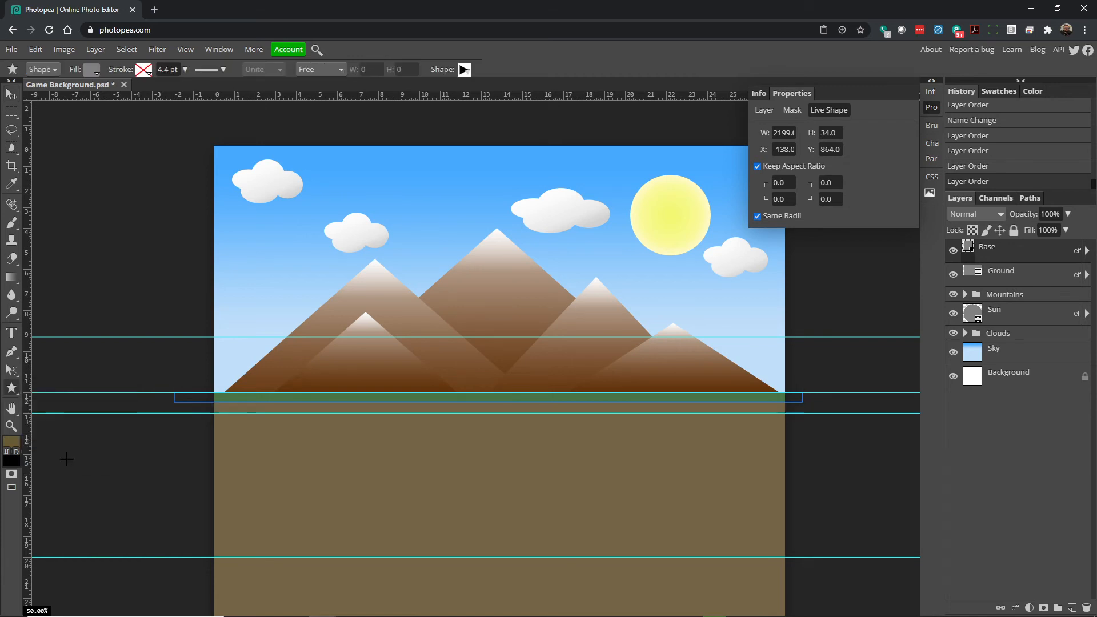
left_click(465, 70)
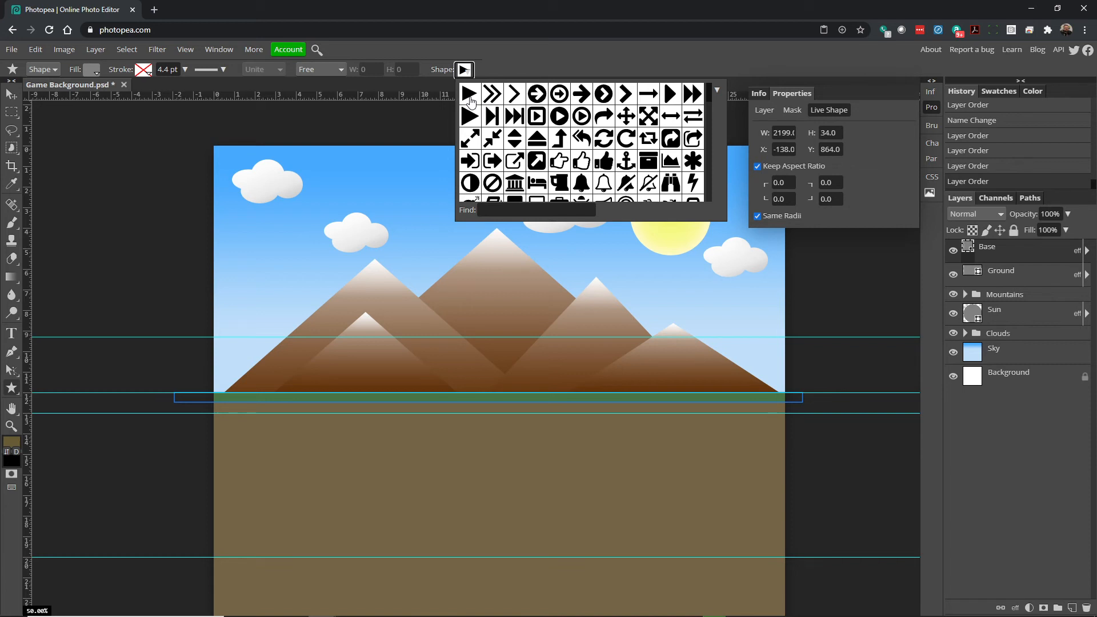
left_click(282, 371)
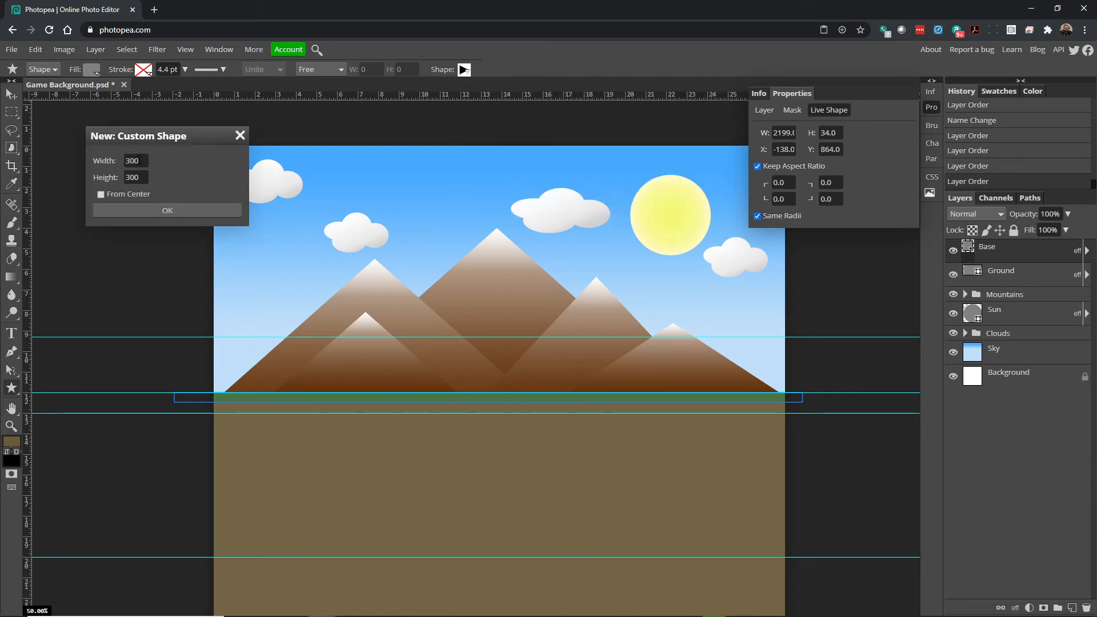
key("Tab")
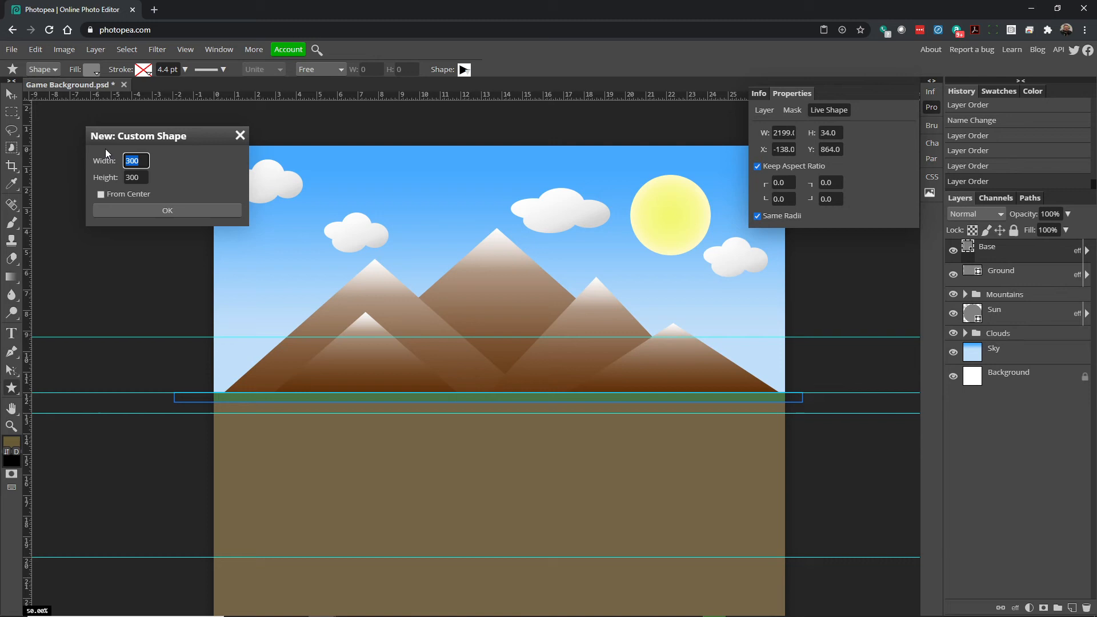
type("150")
key("Tab")
type("15")
left_click(149, 211)
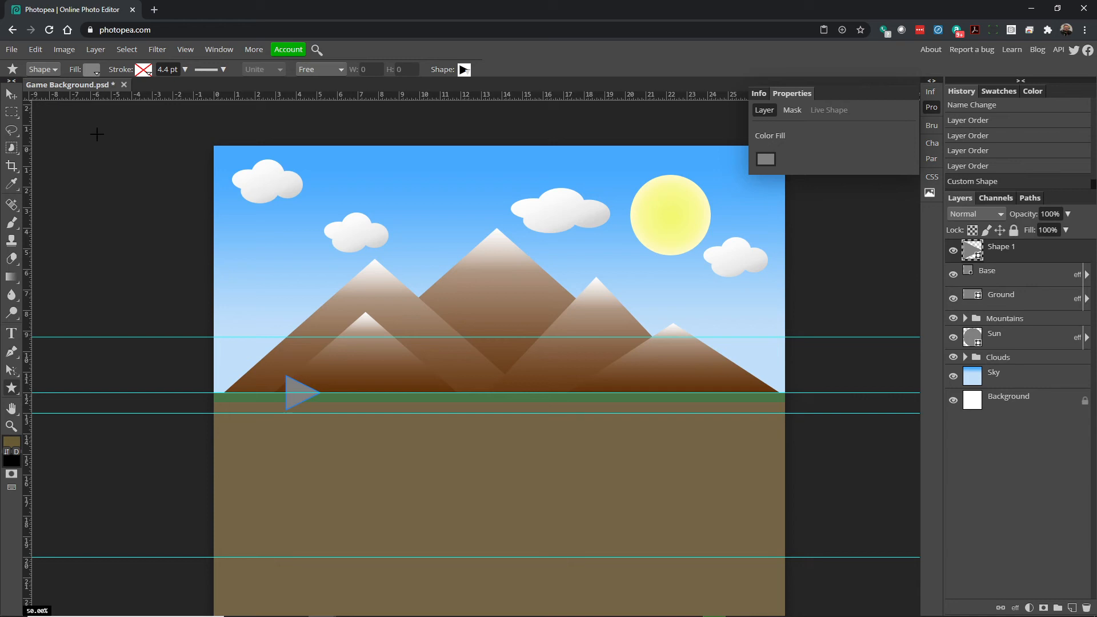
- Rotate the triangle to point upward, narrow it into a tree shape, and place it near the canvas's left edge
left_click(11, 94)
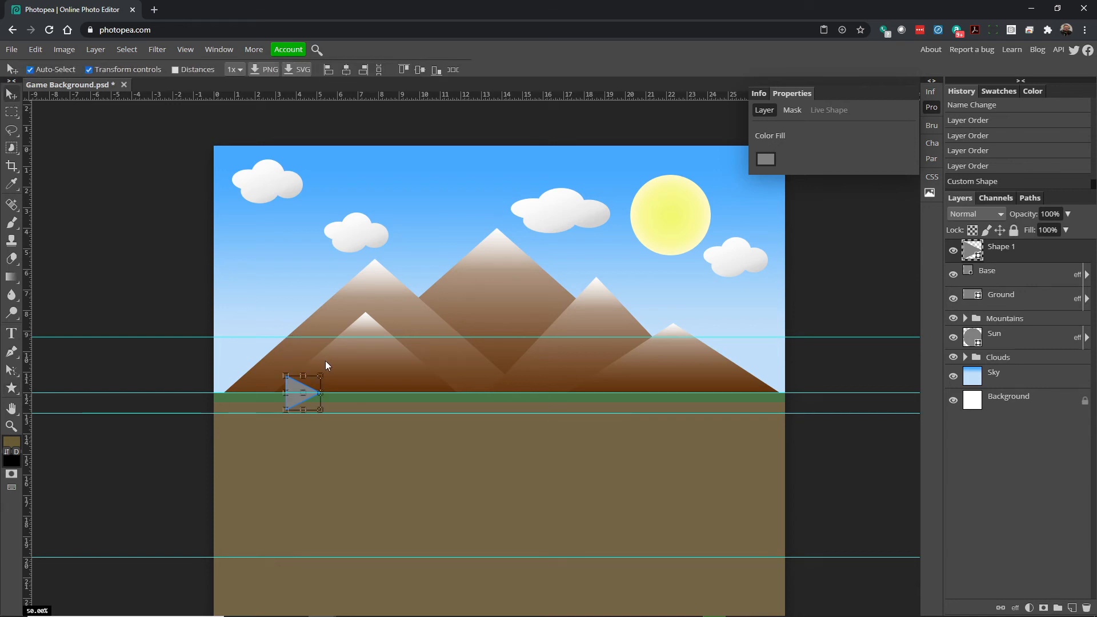
left_click_drag(328, 372, 273, 361)
left_click_drag(306, 406, 249, 375)
left_click_drag(258, 337, 260, 347)
key("Return")
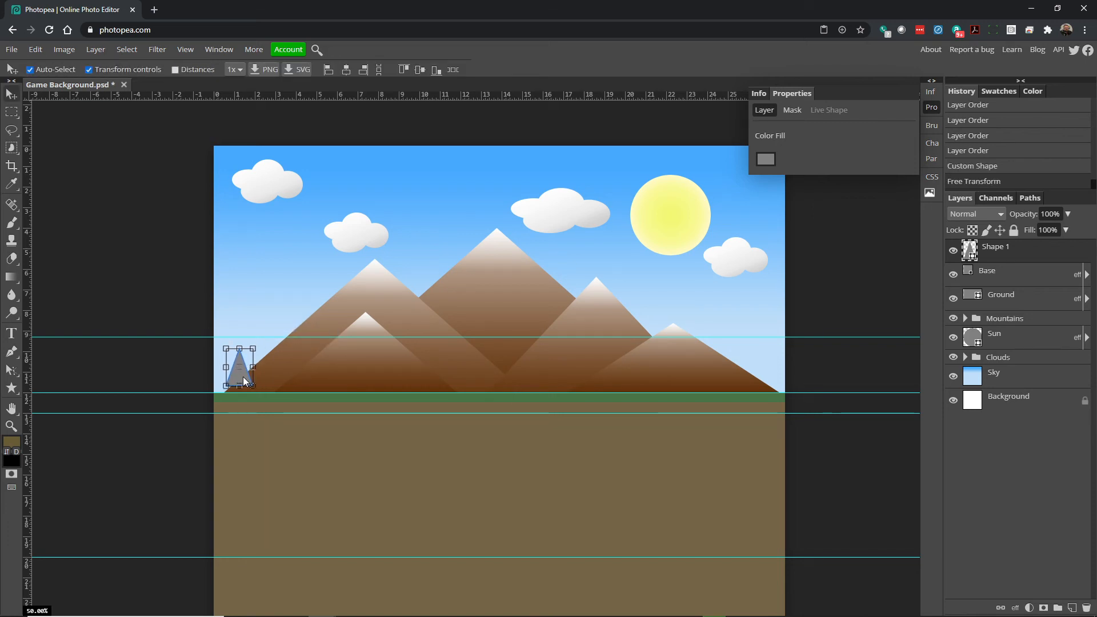
- Stretch the triangle taller and stand it on the grass line, straddling the canvas's left edge
left_click_drag(220, 380, 251, 375)
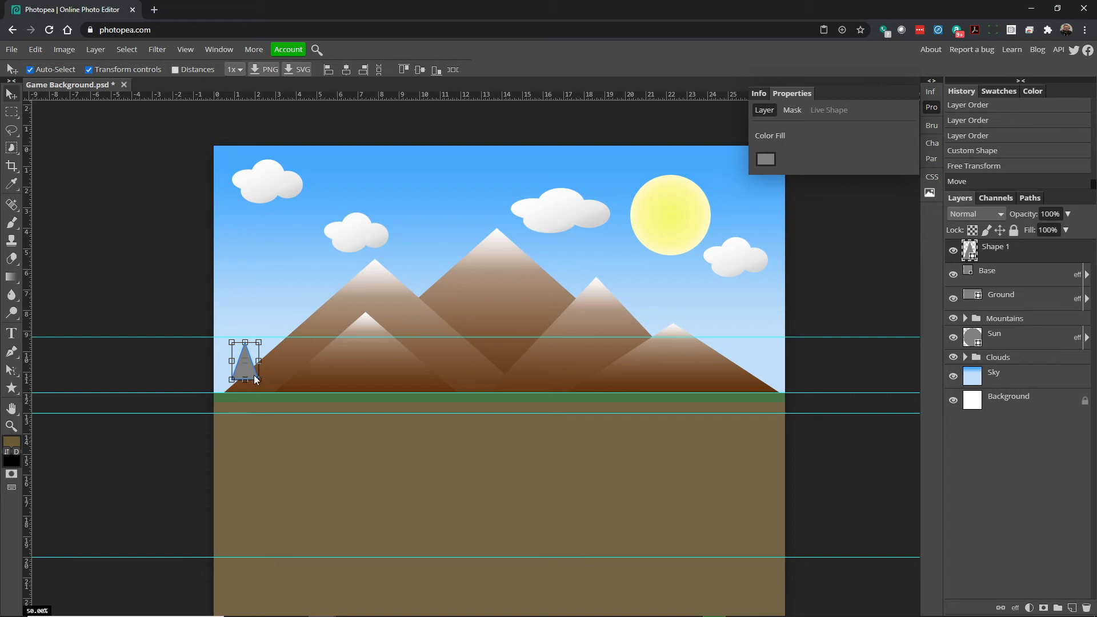
mouse_move(230, 374)
left_mouse_down()
mouse_move(218, 369)
mouse_move(230, 392)
mouse_move(221, 381)
left_mouse_up()
key("Return")
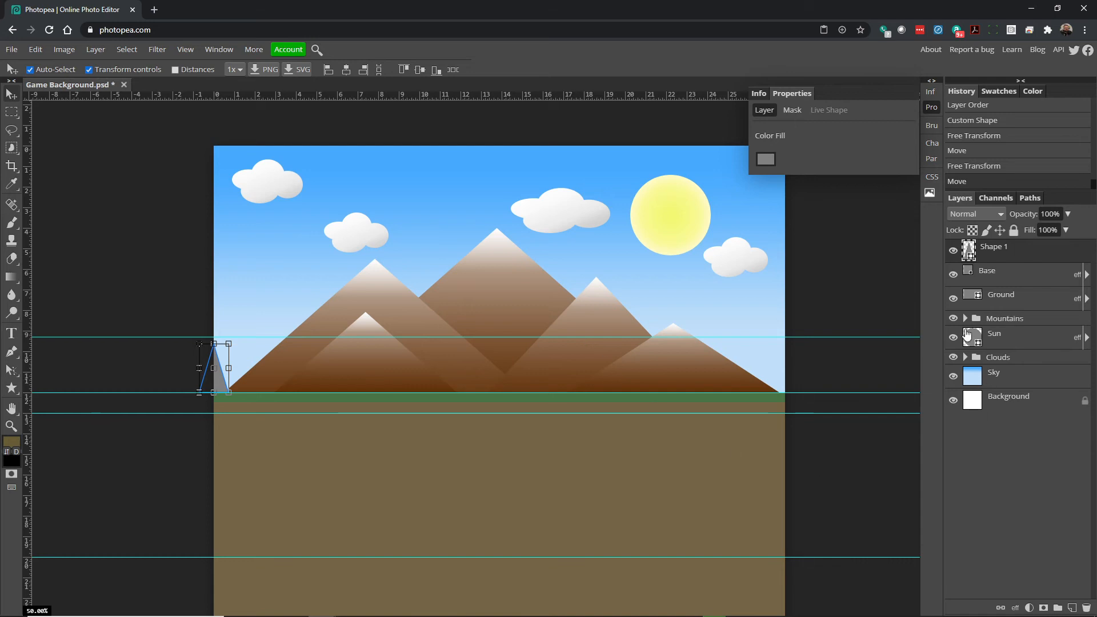
- Rename the triangle's layer as Tree Background
double_click(997, 247)
type("Tree")
type(" Back")
type("ground")
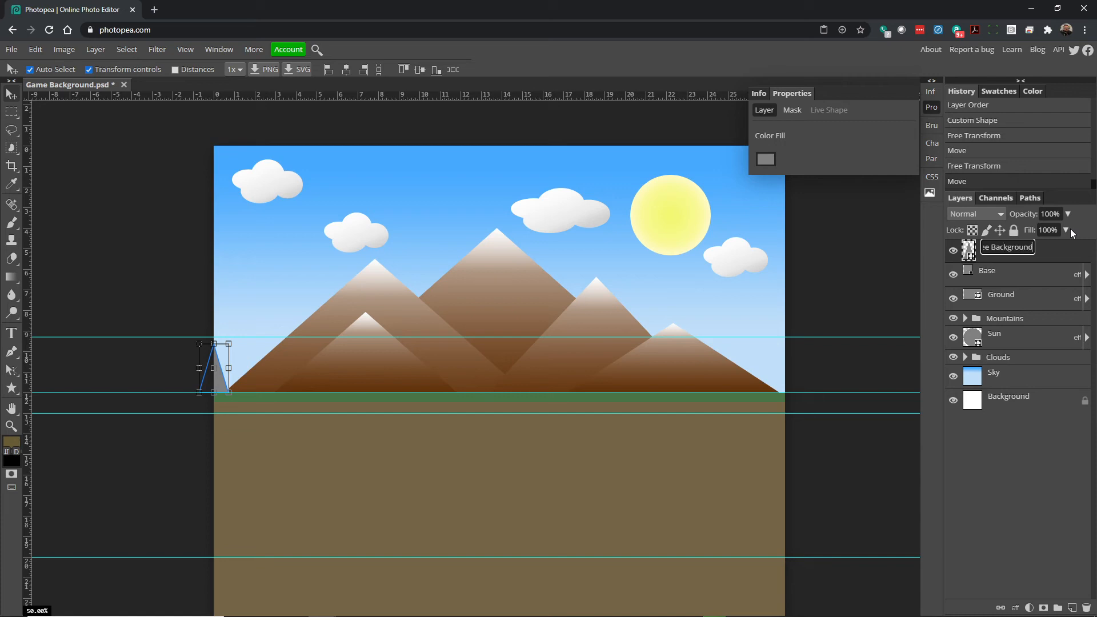
key("Return")
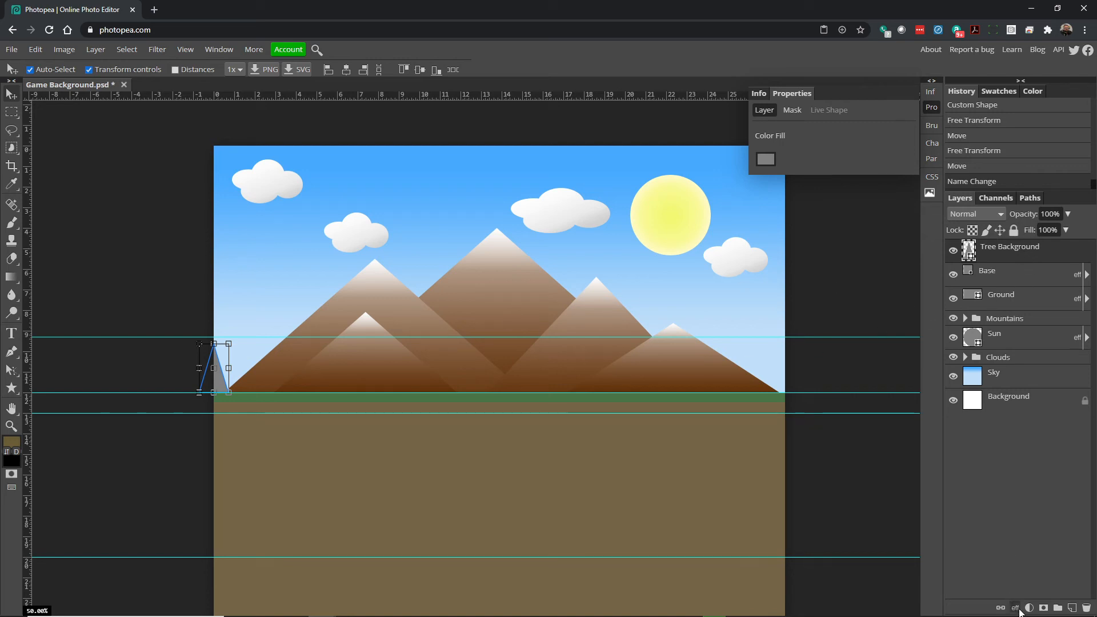
- Apply a dark green Color Overlay (12520c) to the tree and move it just inside the canvas's left edge
left_click(1017, 608)
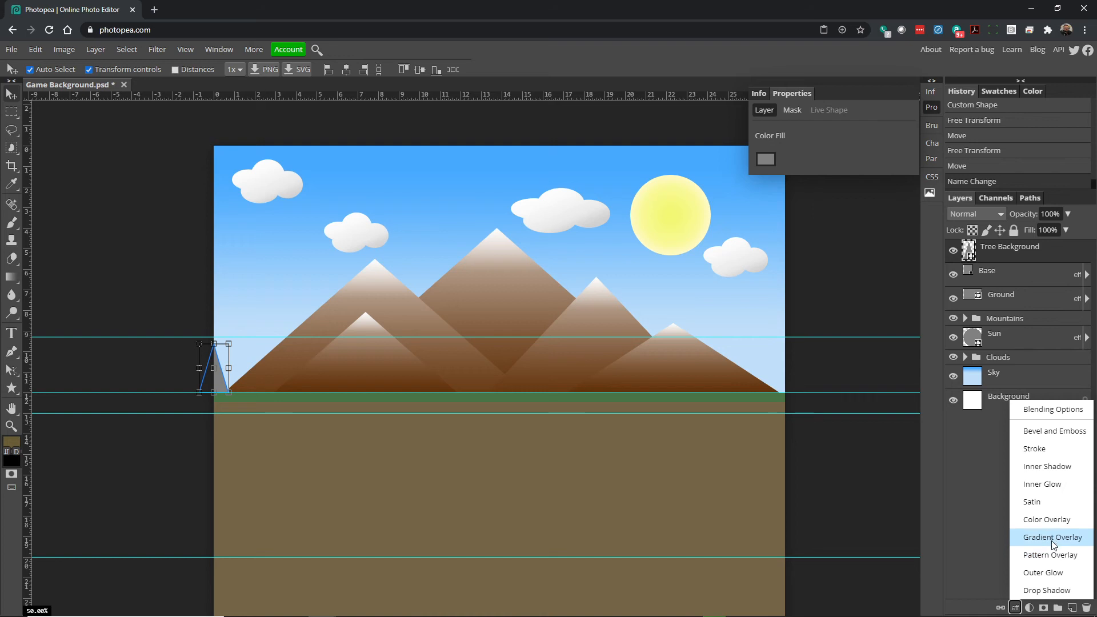
left_click(1052, 521)
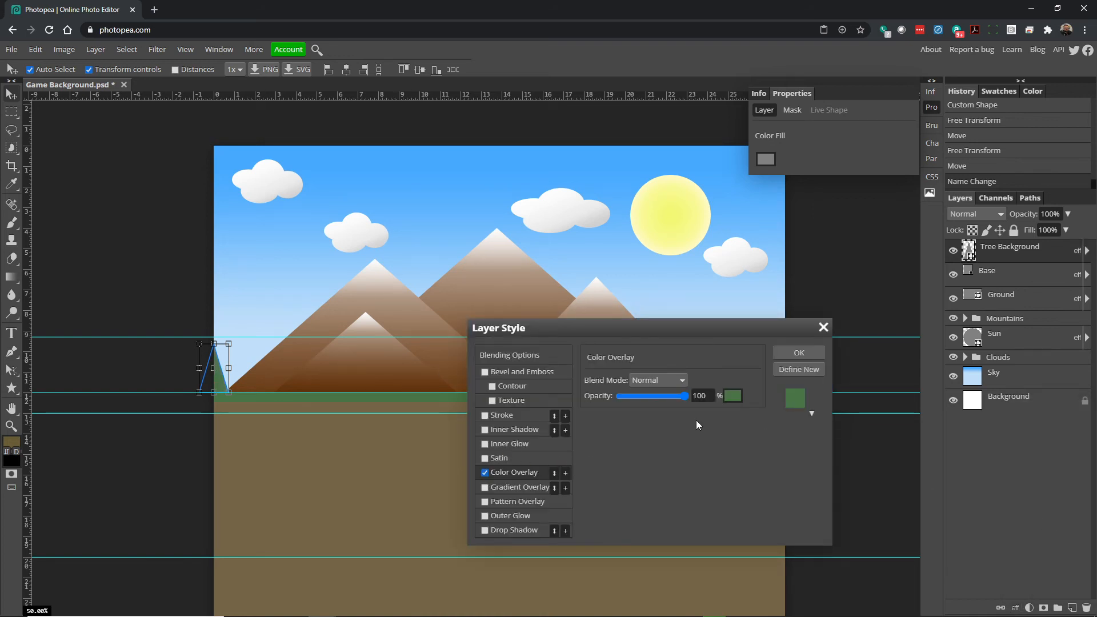
left_click(732, 395)
left_click(593, 436)
left_click_drag(599, 441, 626, 461)
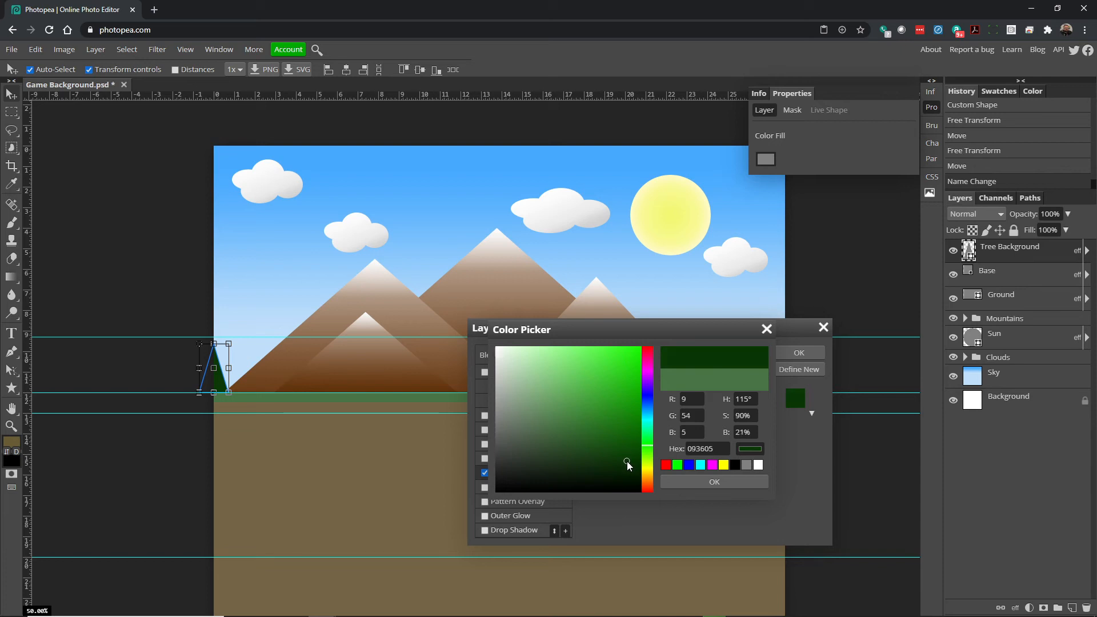
left_click(619, 445)
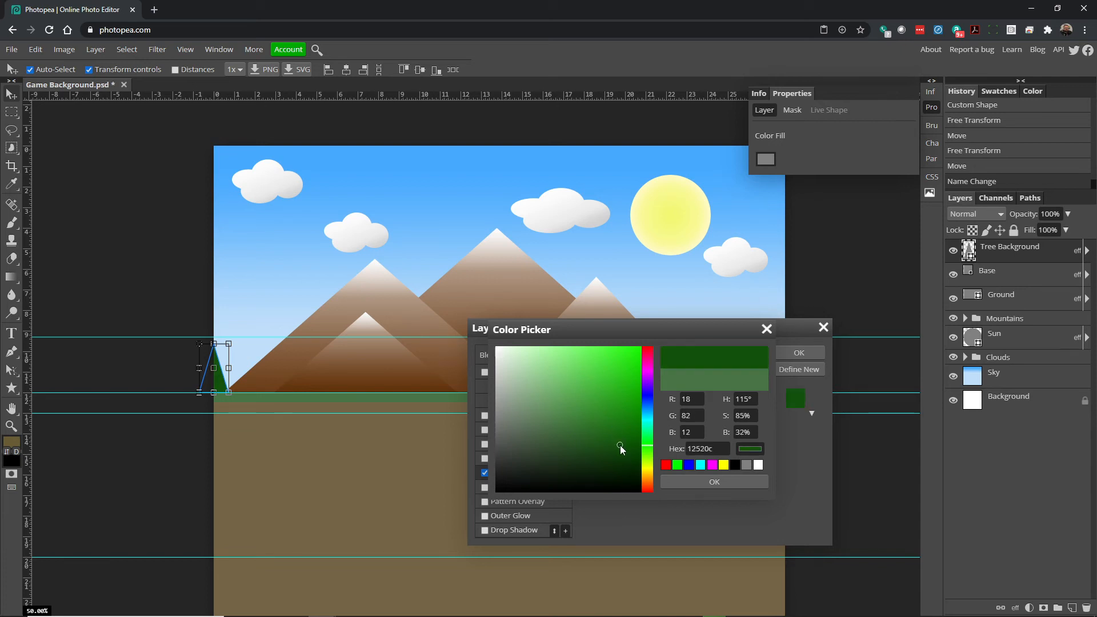
left_click(701, 484)
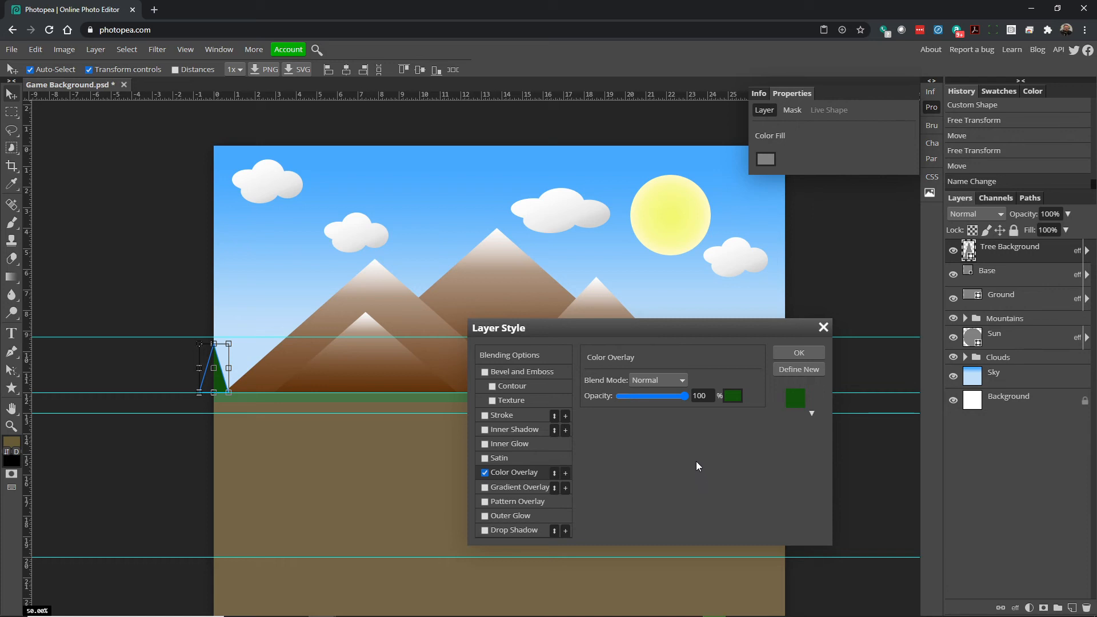
left_click(785, 352)
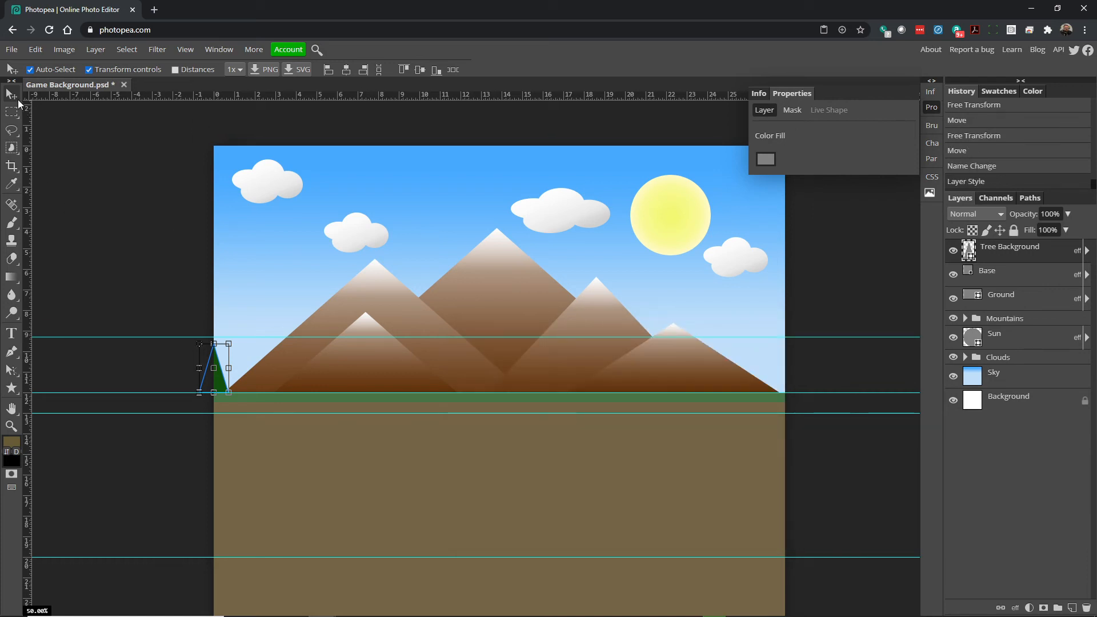
mouse_move(220, 381)
left_mouse_down()
mouse_move(251, 376)
mouse_move(217, 382)
mouse_move(238, 378)
left_mouse_up()
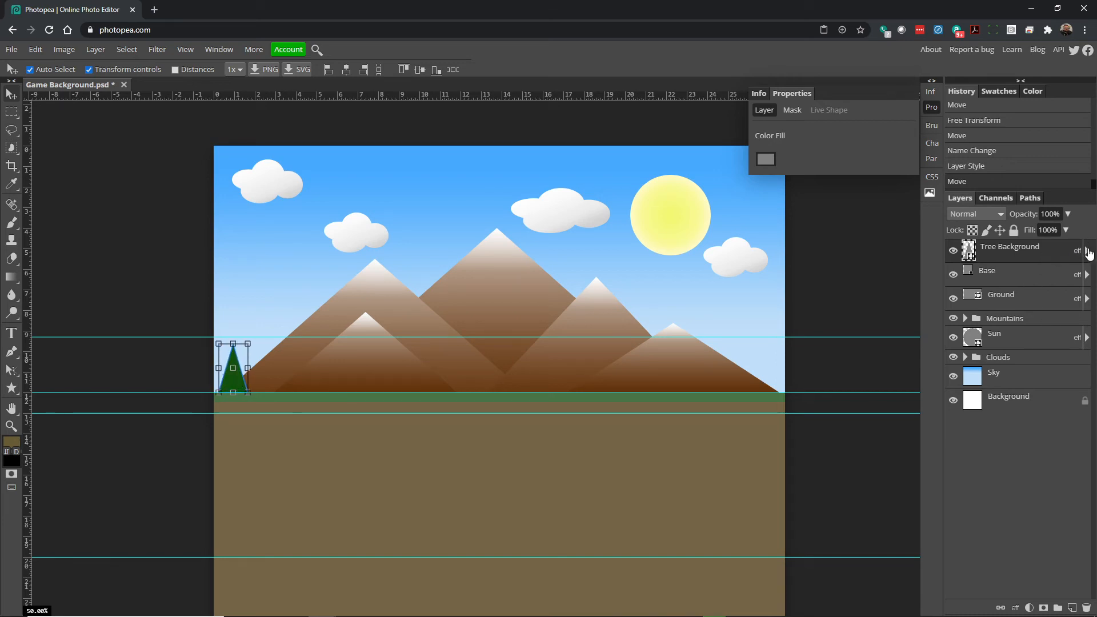
- Duplicate the Tree Background layer, place the copy just right of the original, and shorten it to about 85% height
right_click(1012, 255)
left_click(1027, 303)
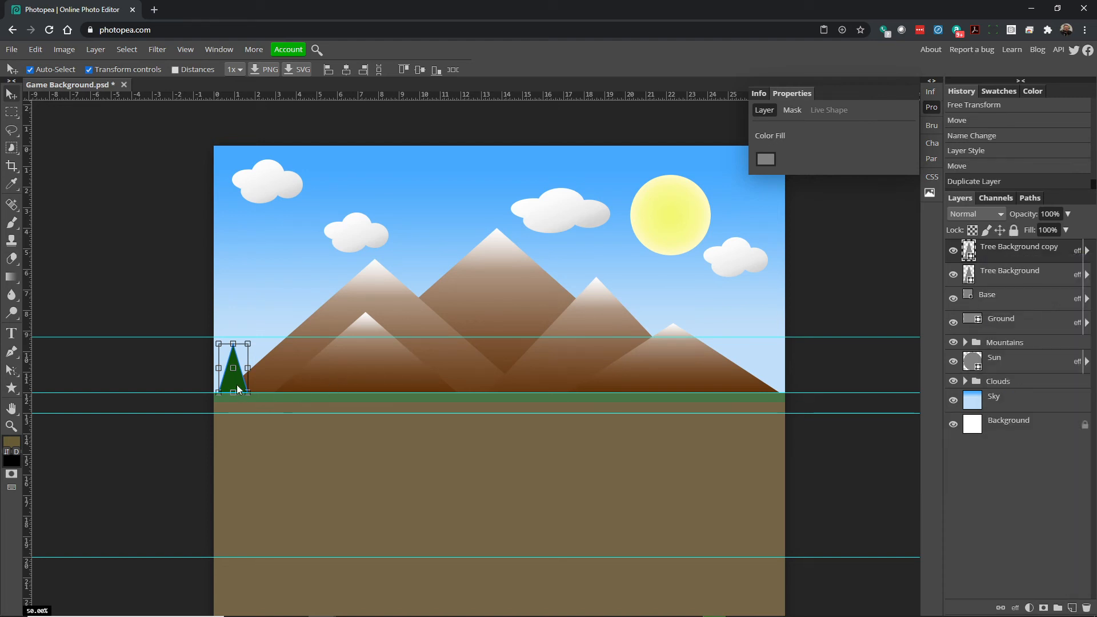
left_click_drag(236, 385, 257, 382)
left_click_drag(269, 343, 268, 351)
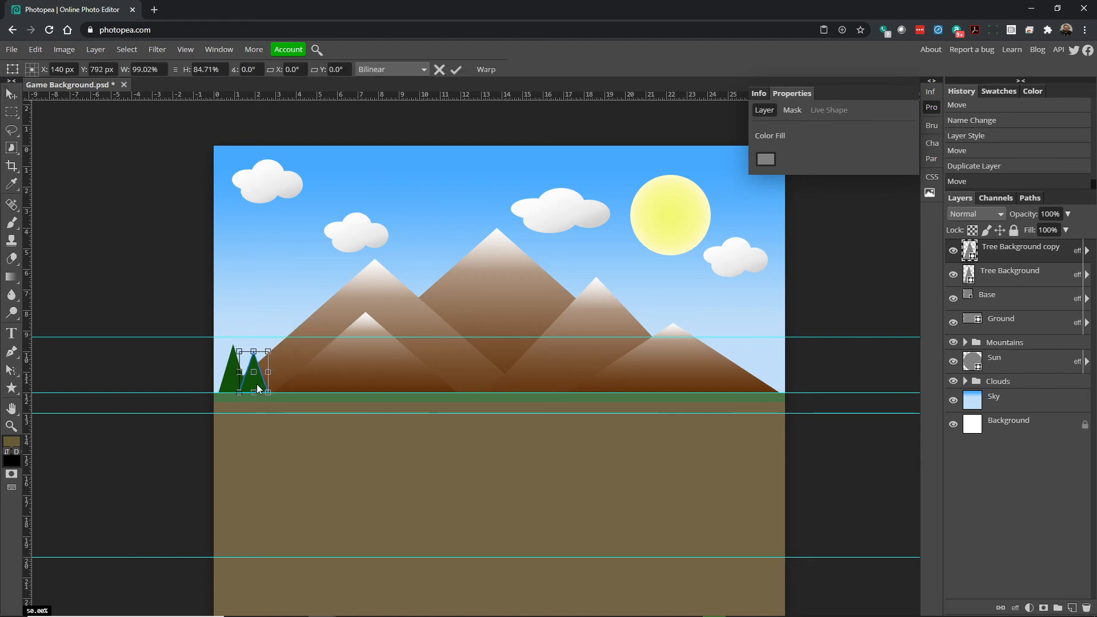
- Duplicate the shorter tree and place the copy to its right on the grass line, partly overlapping it
right_click(1034, 252)
left_click(1044, 300)
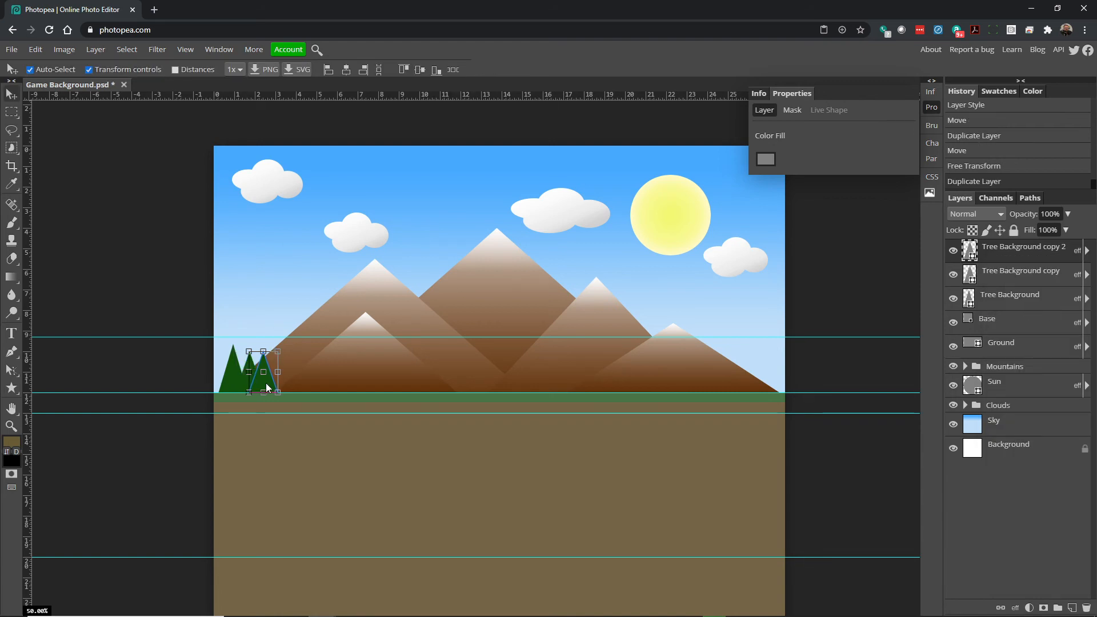
left_click(266, 383)
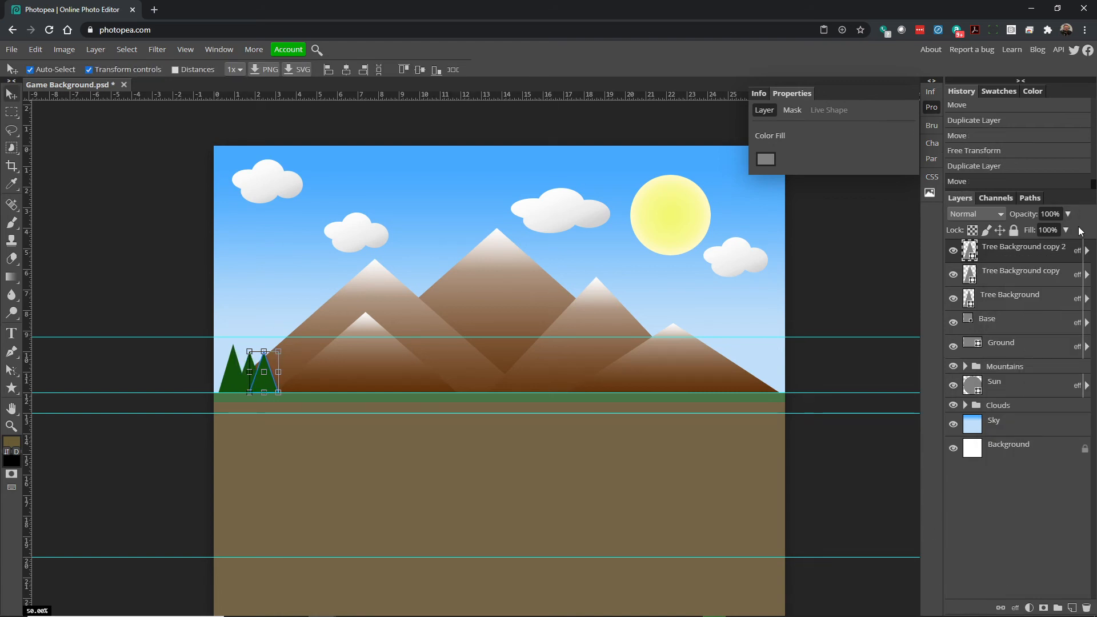
- Change the Color Overlay of the Tree Background copy 2 layer to the darker green 092806
left_click(1087, 256)
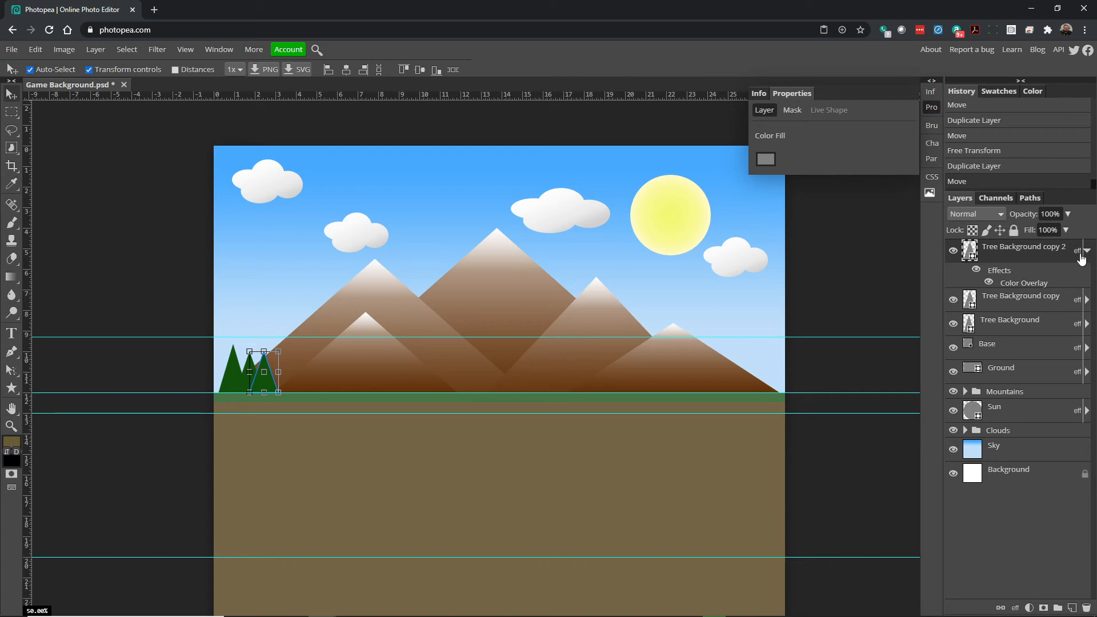
double_click(1015, 288)
left_click(732, 397)
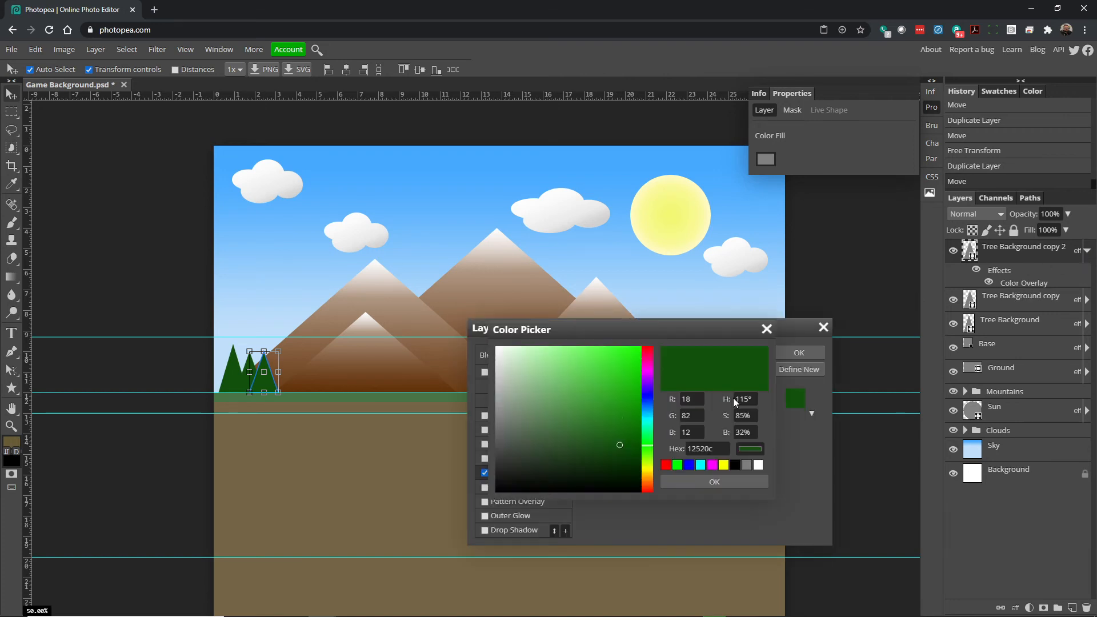
left_click_drag(621, 451, 620, 468)
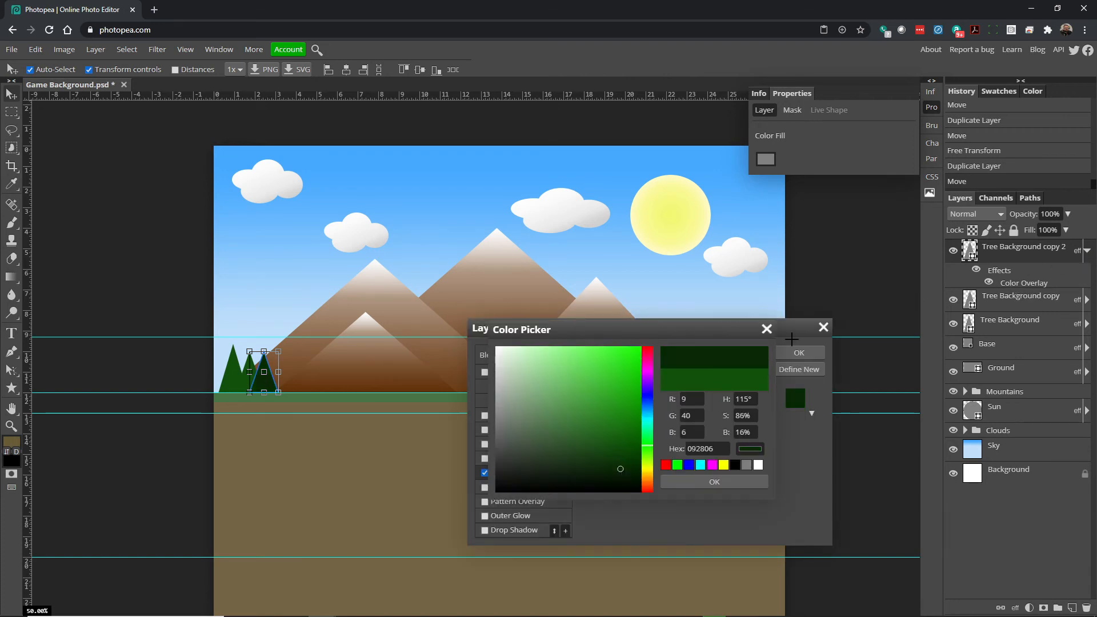
left_click(709, 483)
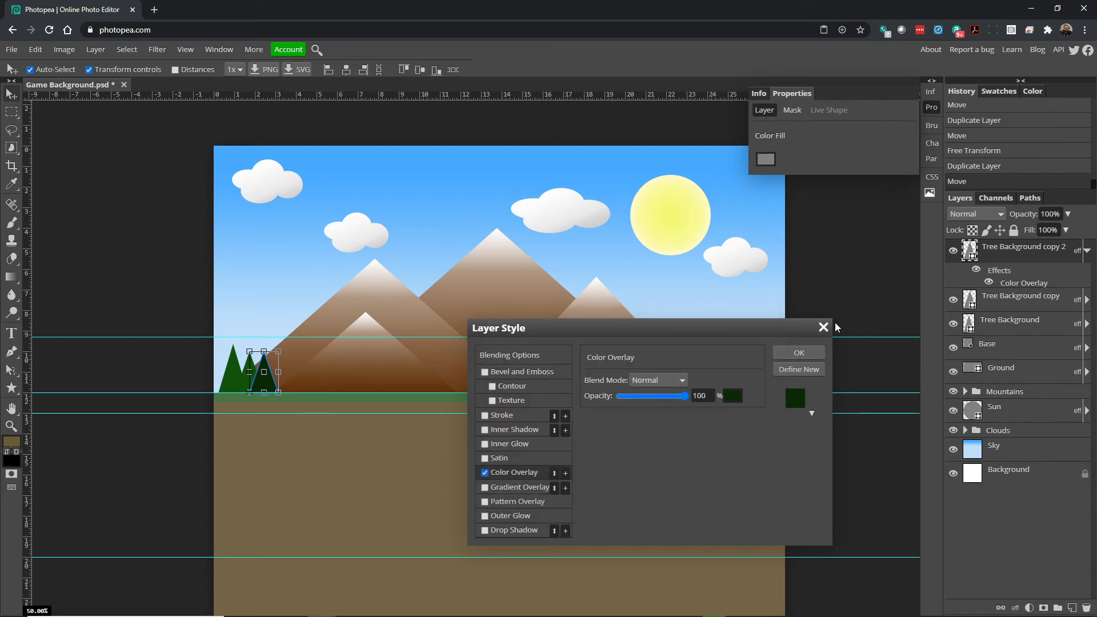
left_click(799, 352)
- Duplicate the first tree, place the copy behind and right of the darkest tree, and stretch it to about 115% height
left_click(237, 378)
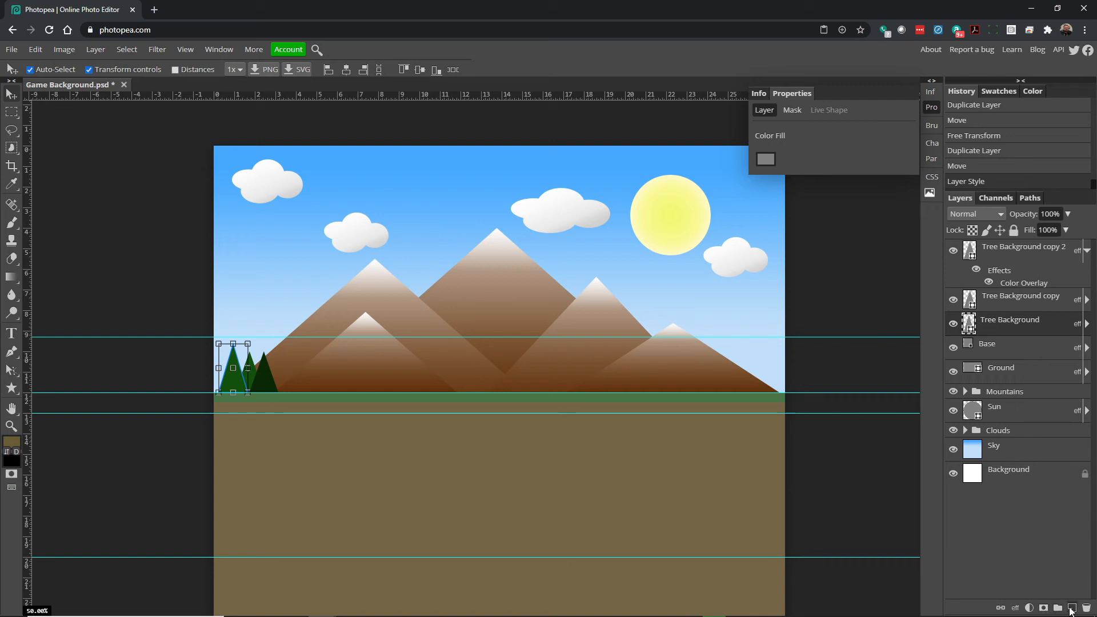
right_click(1006, 323)
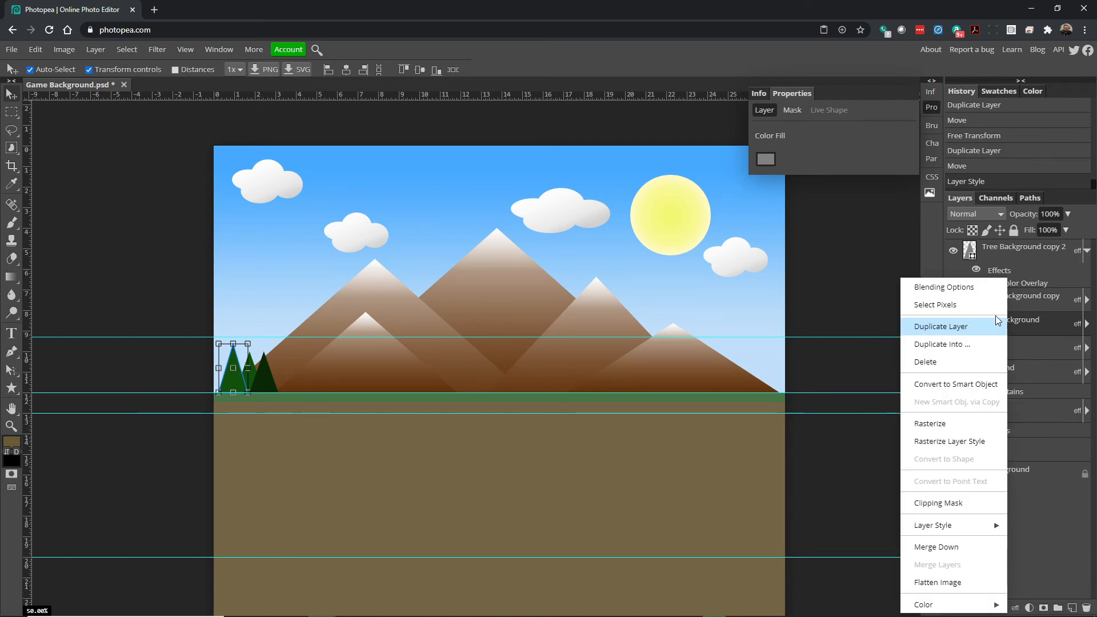
left_click(956, 326)
left_click_drag(235, 384, 279, 383)
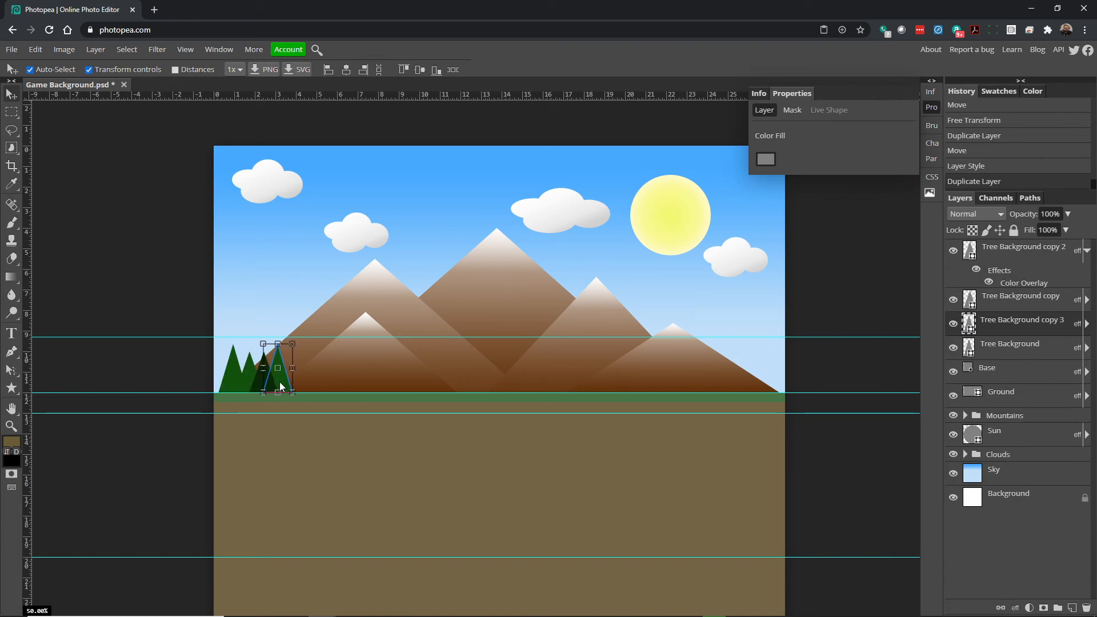
mouse_move(292, 344)
left_mouse_down()
mouse_move(293, 354)
mouse_move(284, 347)
mouse_move(293, 338)
left_mouse_up()
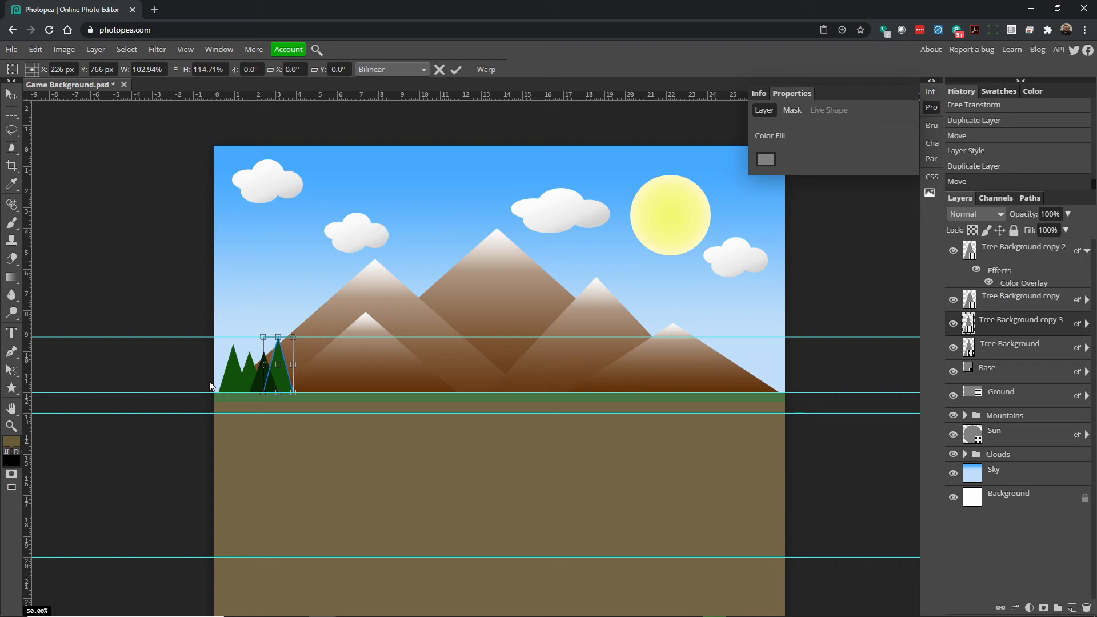
key("Return")
- Duplicate the darkest tree, place the copy over the canvas's left edge in front of the first tree, and shrink it to about 89% height
left_click(255, 380)
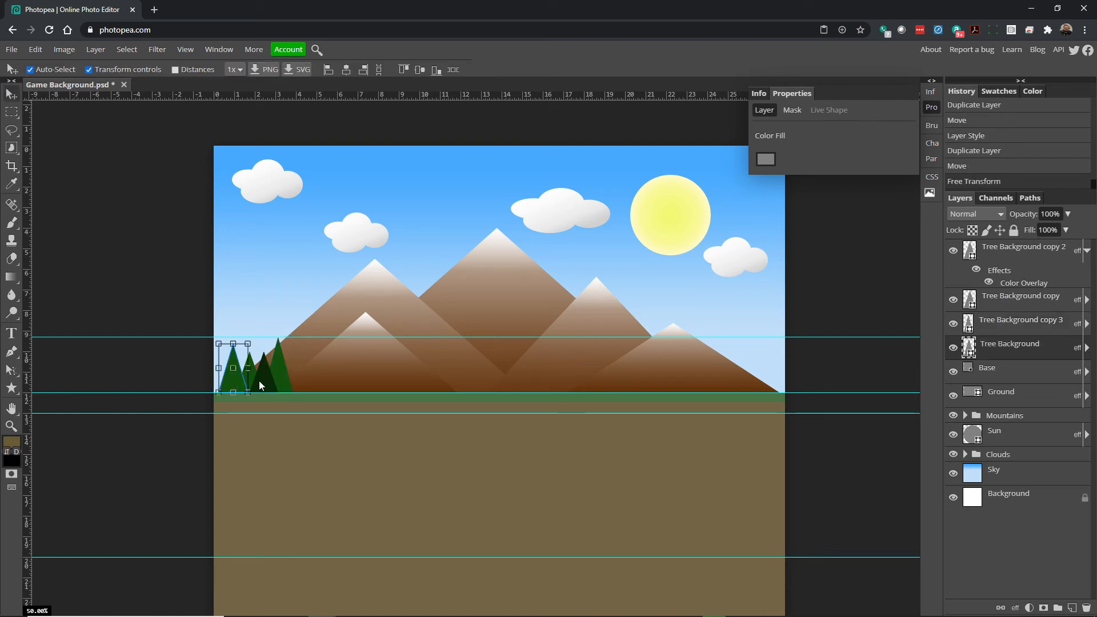
left_click(264, 387)
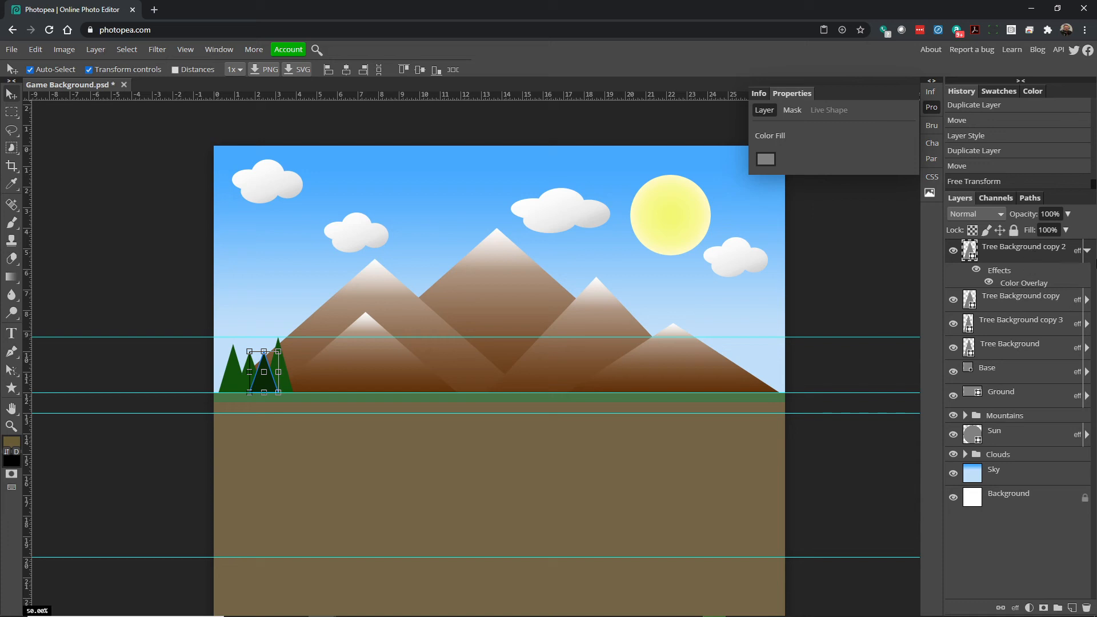
left_click(1086, 252)
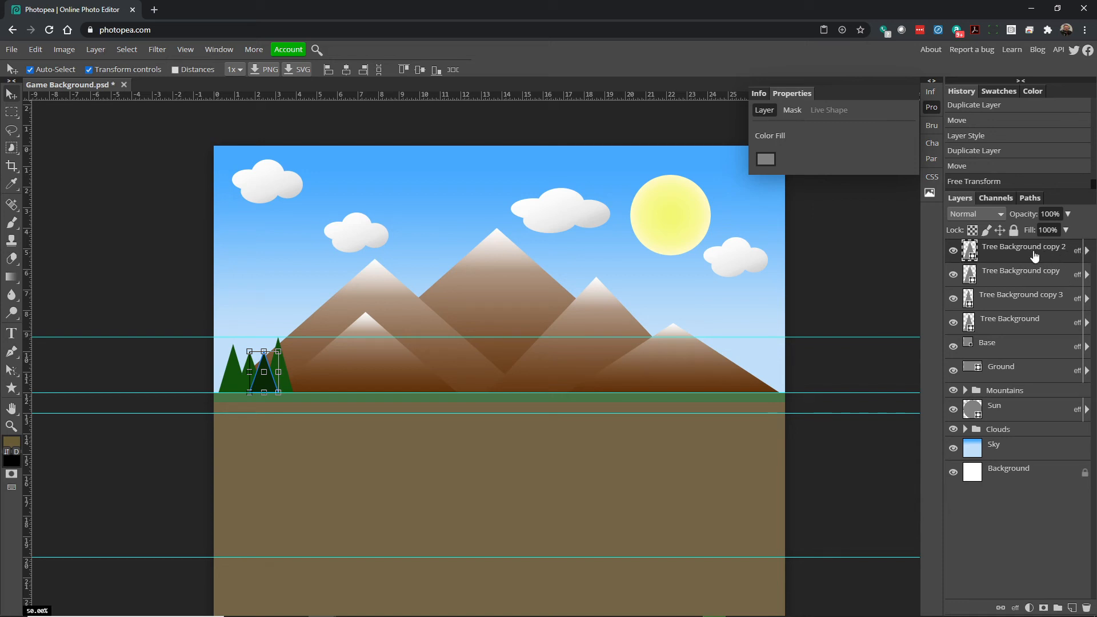
right_click(1035, 256)
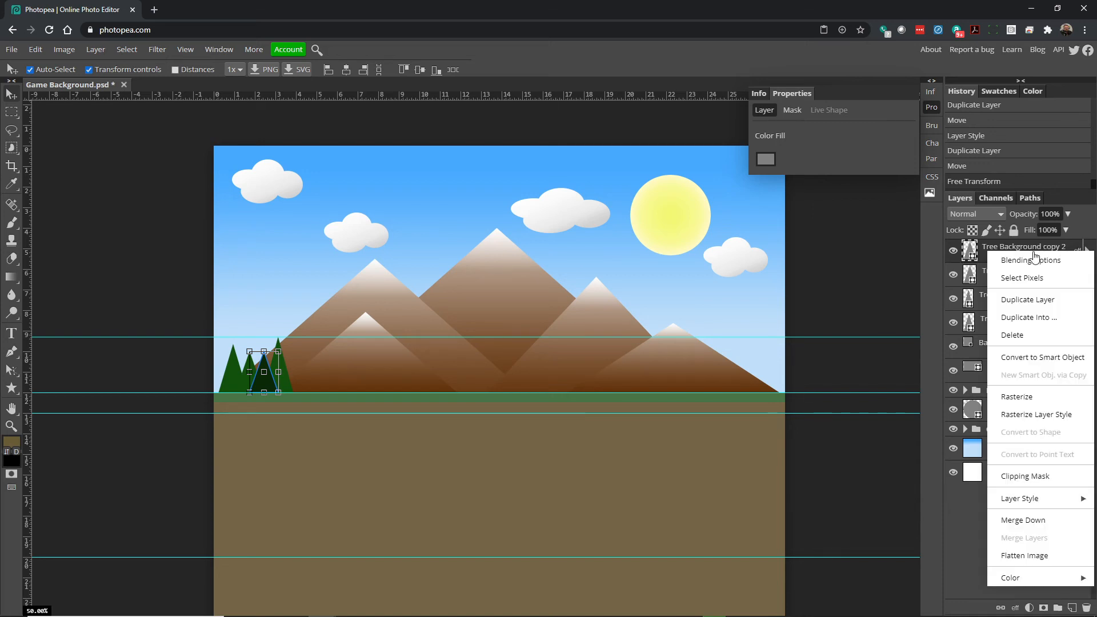
left_click(1048, 298)
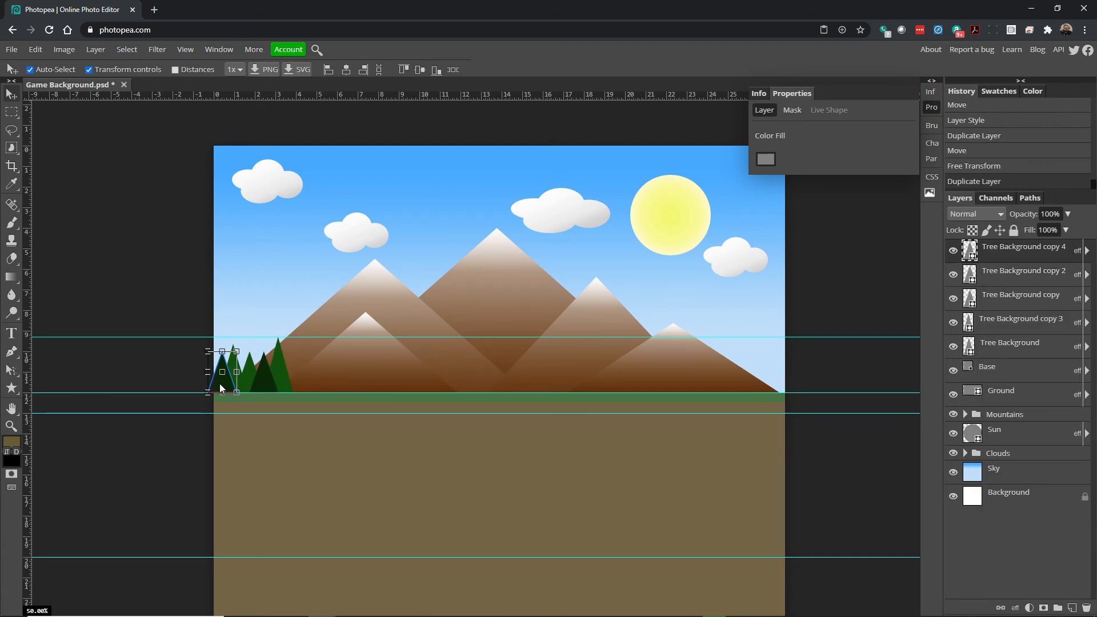
left_click_drag(237, 352, 235, 356)
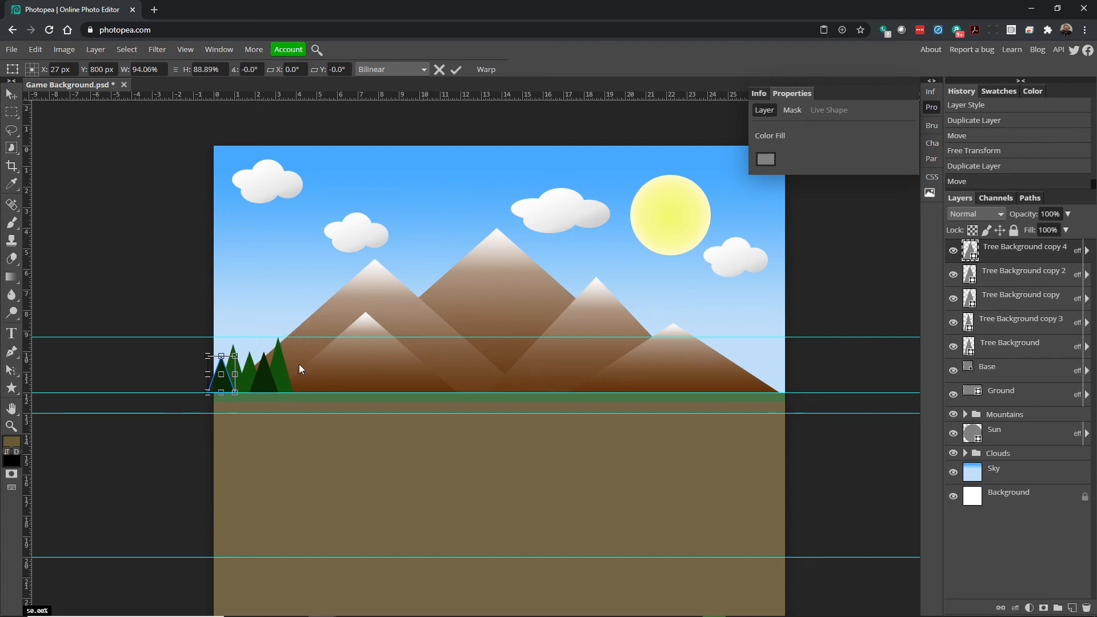
- Duplicate the small dark tree at the canvas edge, place the copy right of the tallest tree, enlarge it, and rest it on the grass line
right_click(1009, 253)
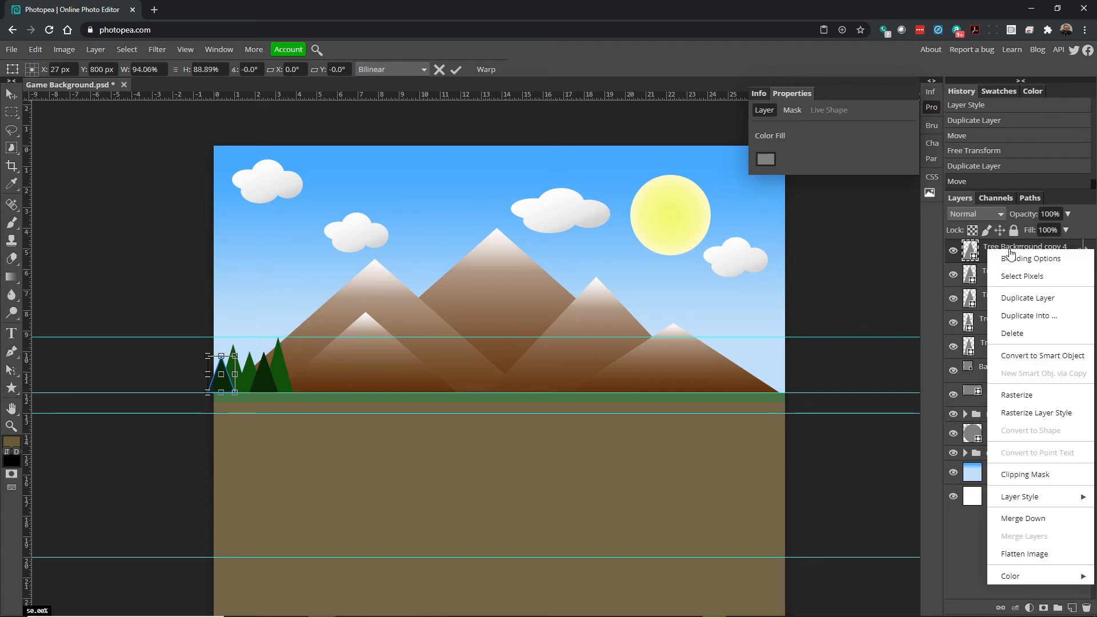
left_click(1027, 298)
left_click_drag(227, 387, 313, 346)
key("Return")
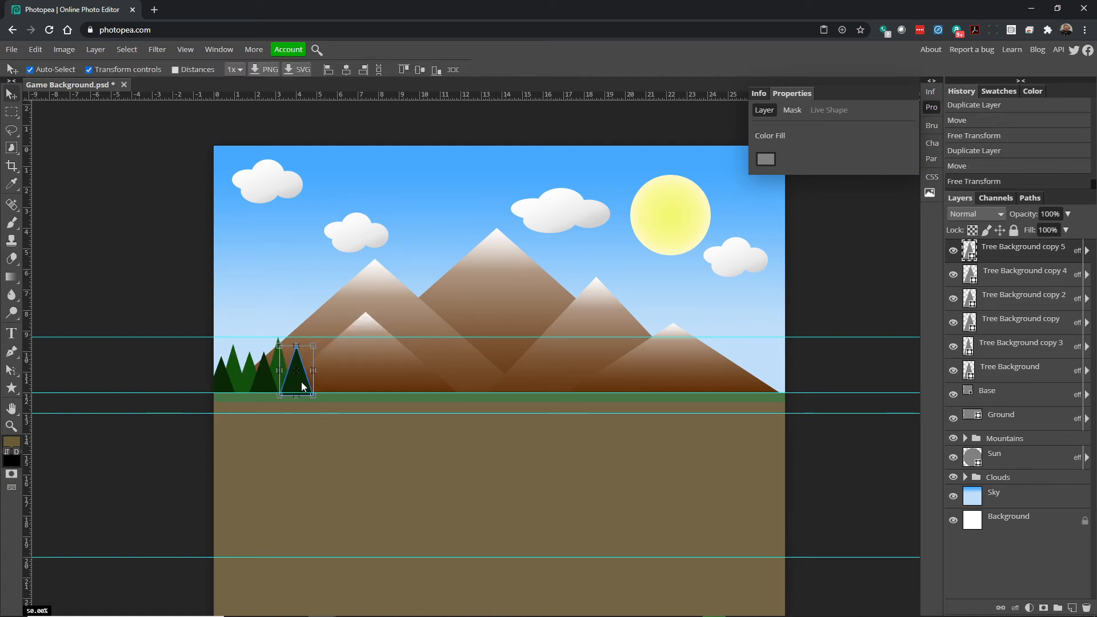
left_click_drag(298, 382, 300, 379)
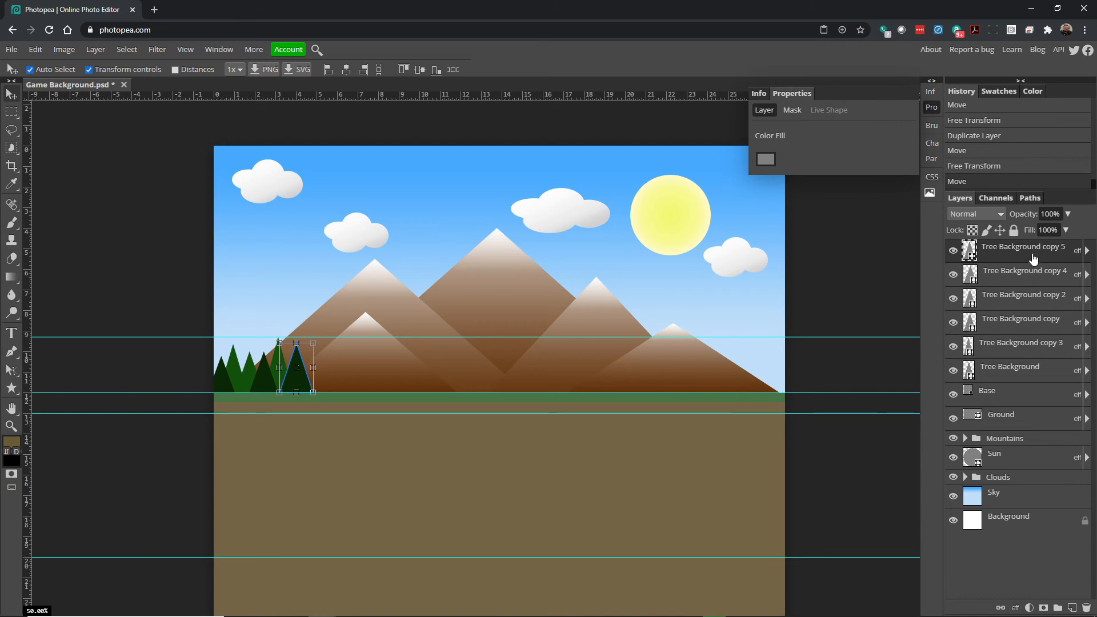
- Duplicate the tallest green tree, place the copy behind and right of the large dark tree, and shorten it
left_click(1031, 278)
left_click(277, 371)
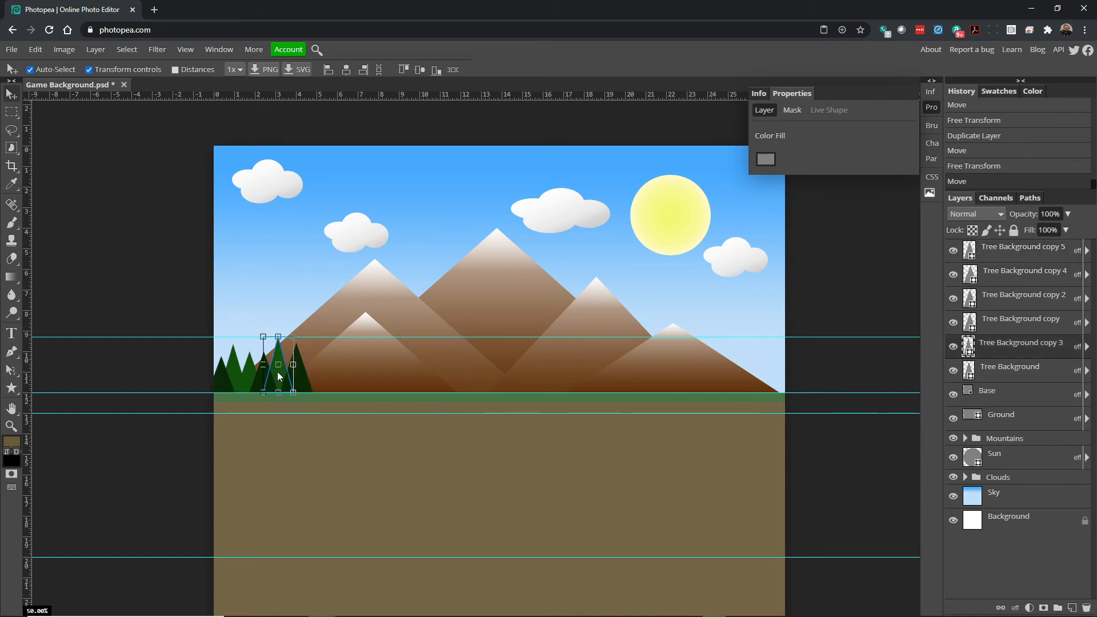
right_click(1020, 347)
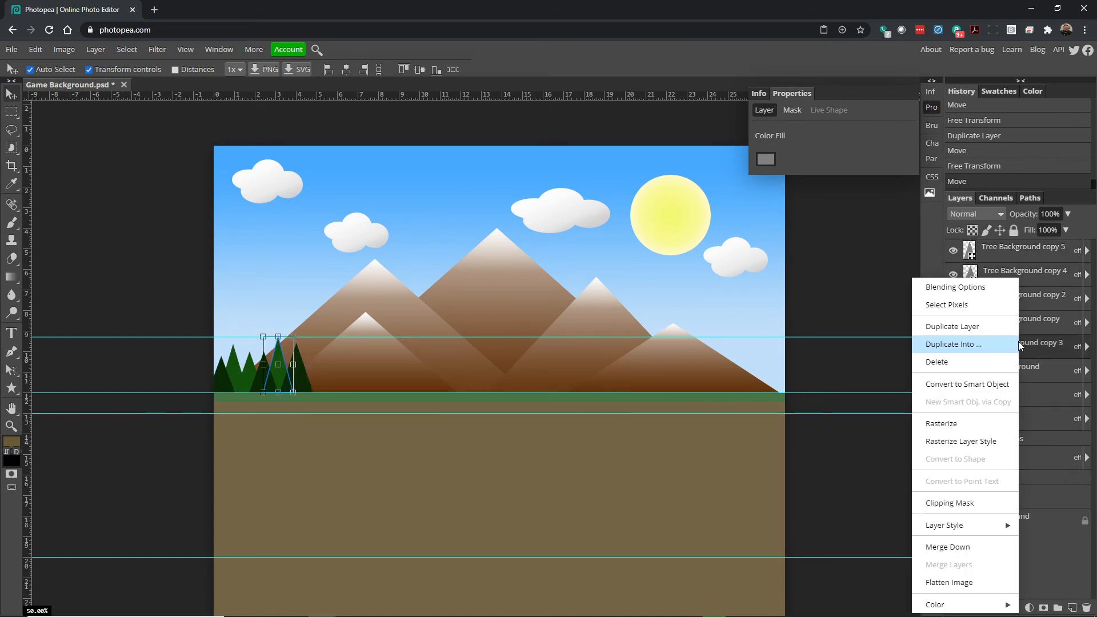
left_click(991, 321)
left_click_drag(280, 381, 319, 378)
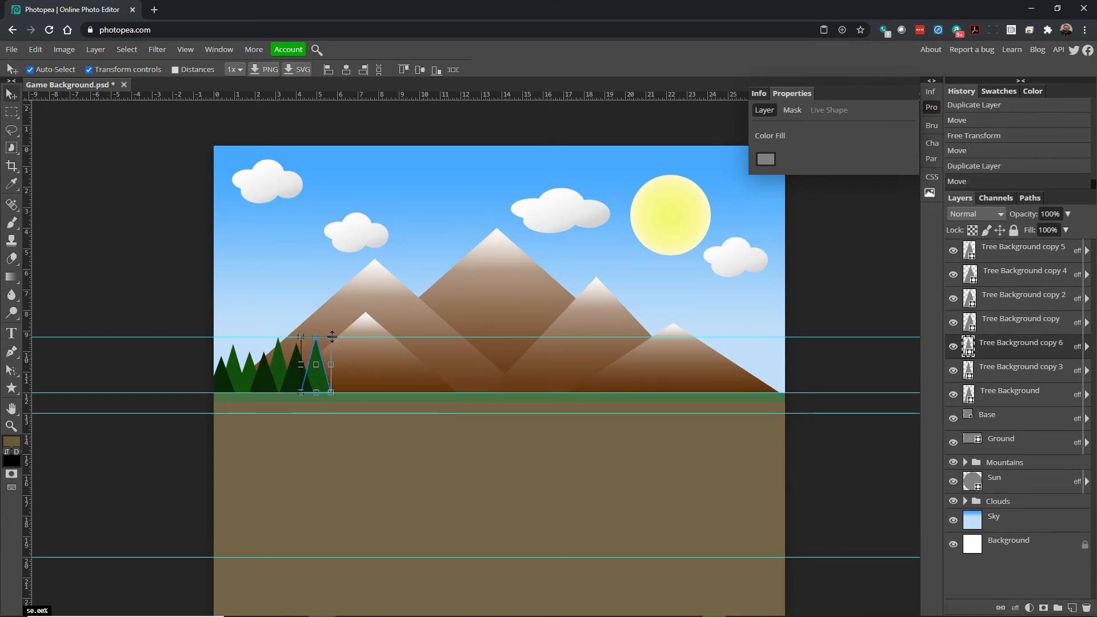
left_click_drag(331, 339, 328, 353)
key("Return")
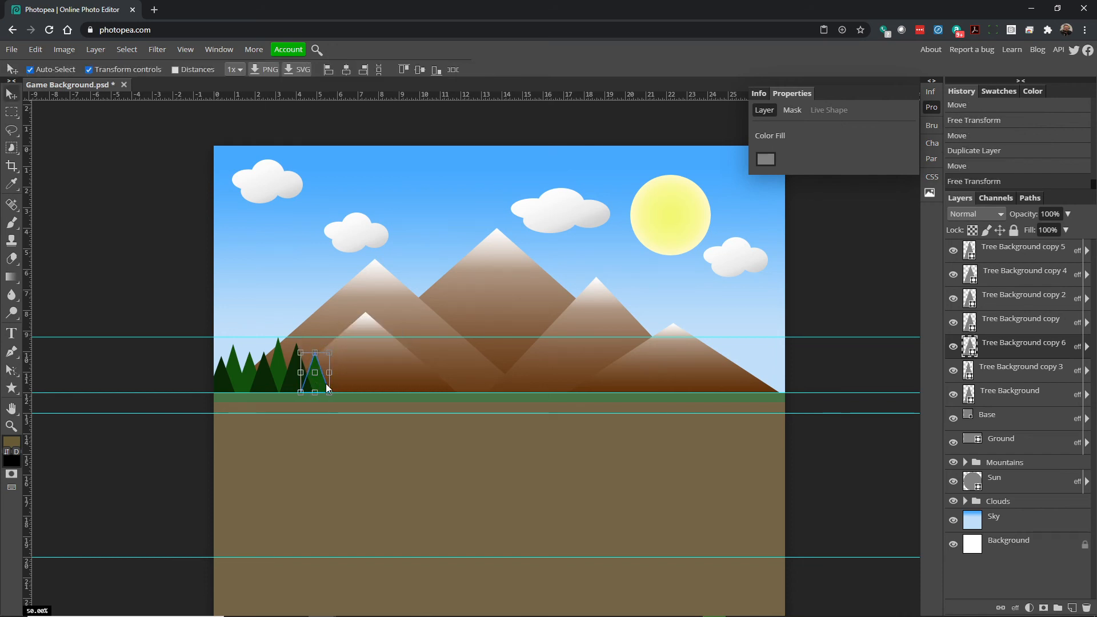
left_click(161, 287)
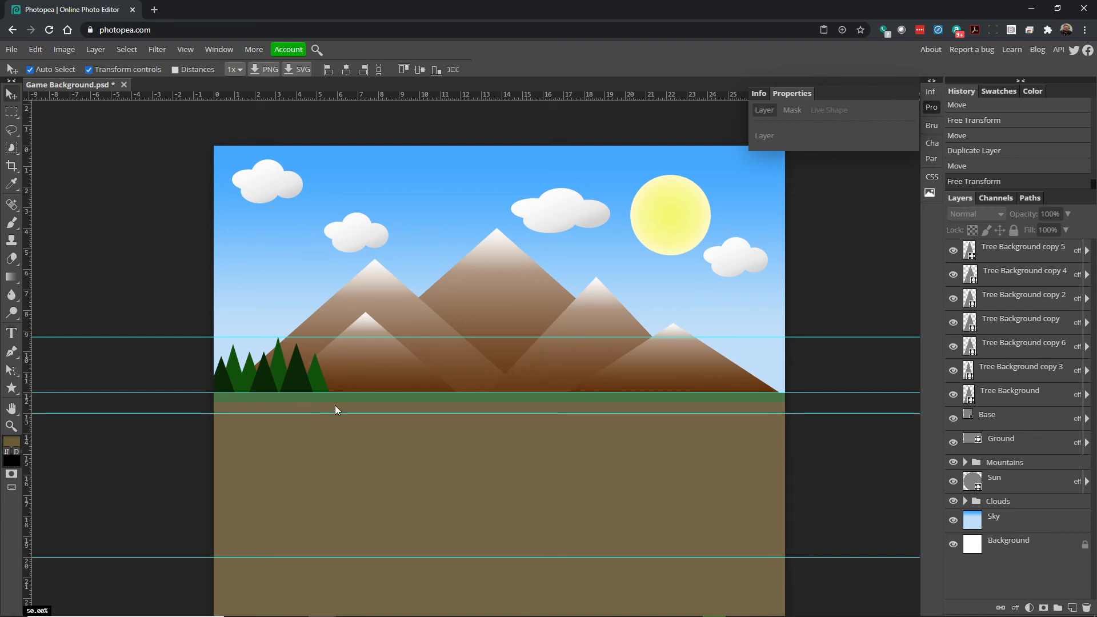
left_click(293, 386)
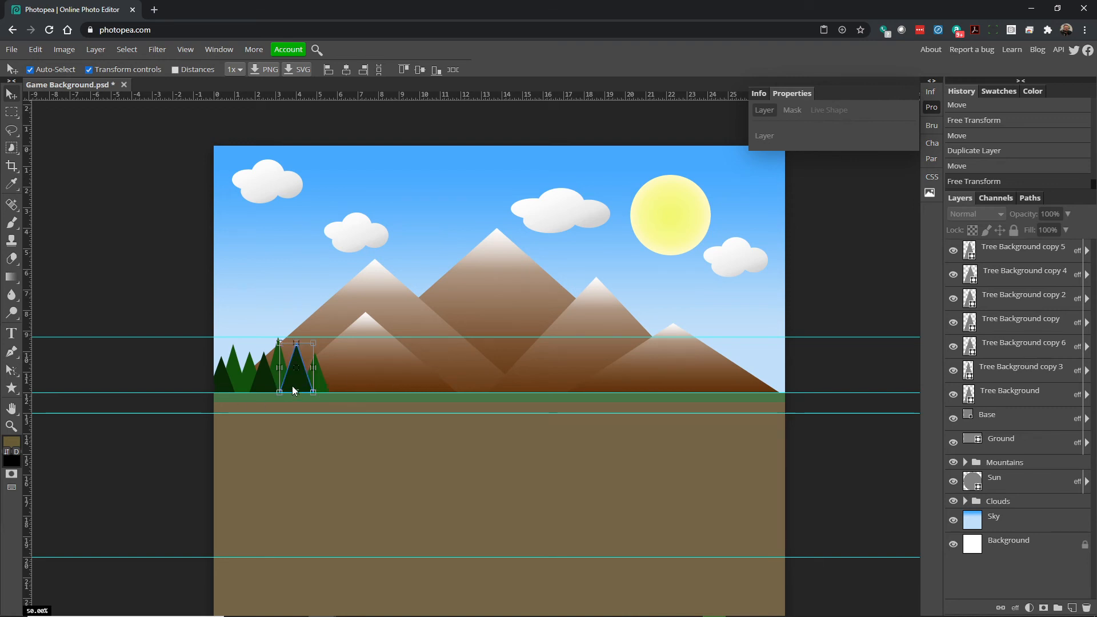
left_click(1028, 279)
left_click(1024, 261)
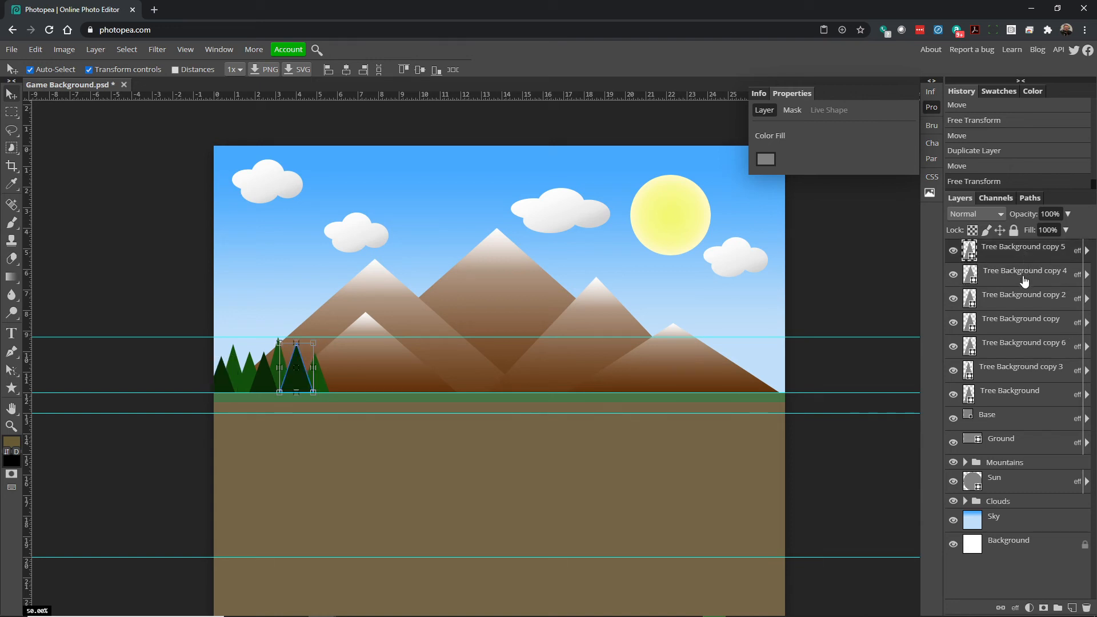
left_click(1025, 280)
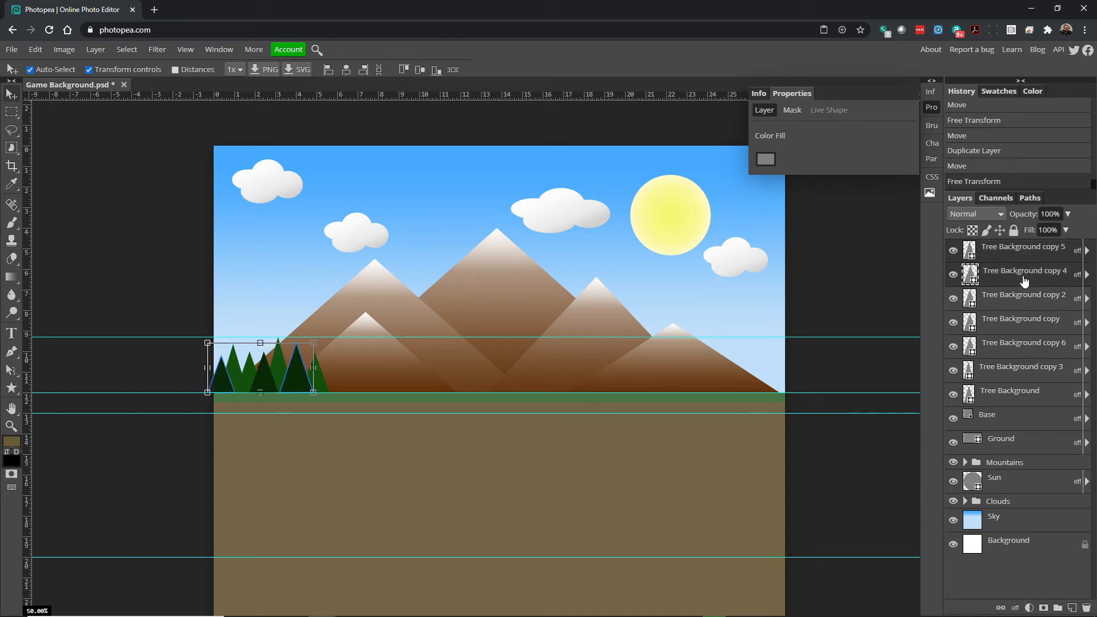
left_click(1014, 372)
left_click(1014, 351)
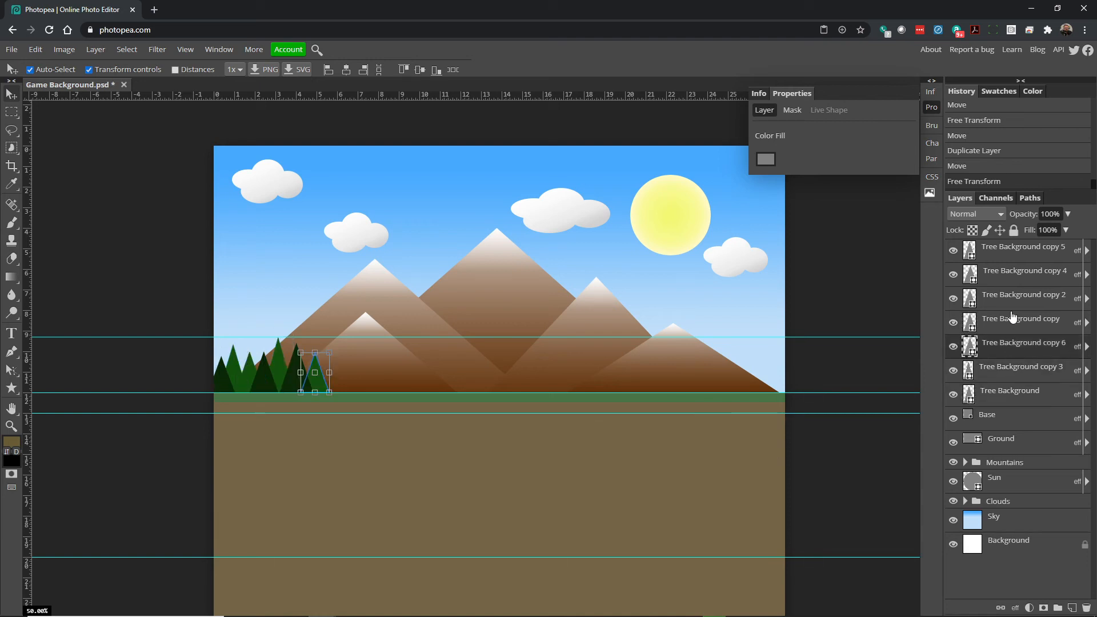
left_click(1012, 319)
left_click(1013, 261)
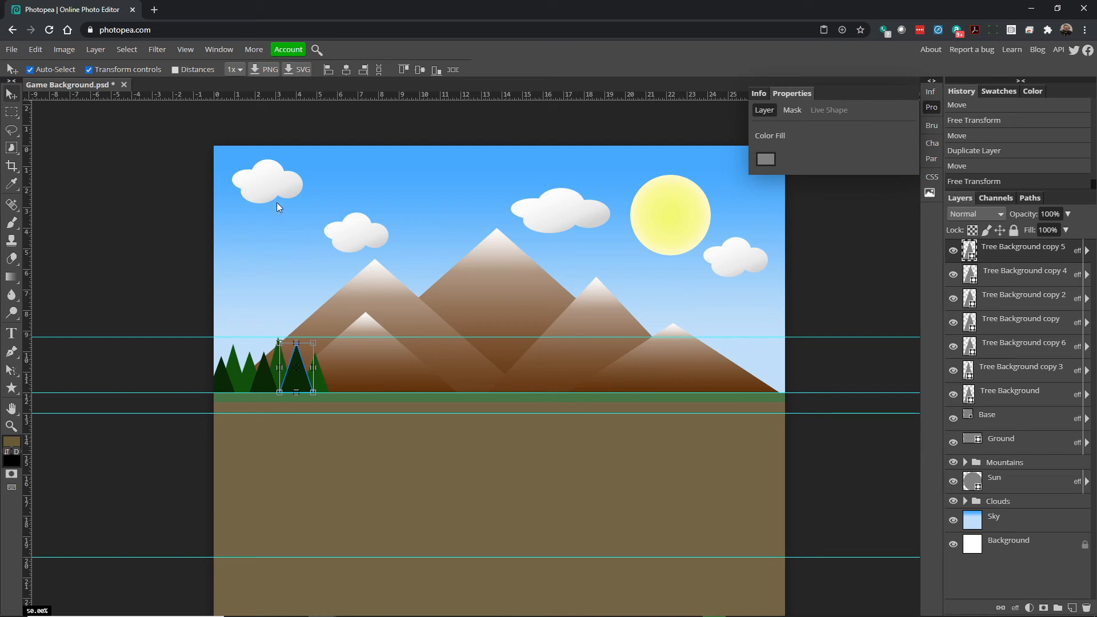
left_click(323, 391)
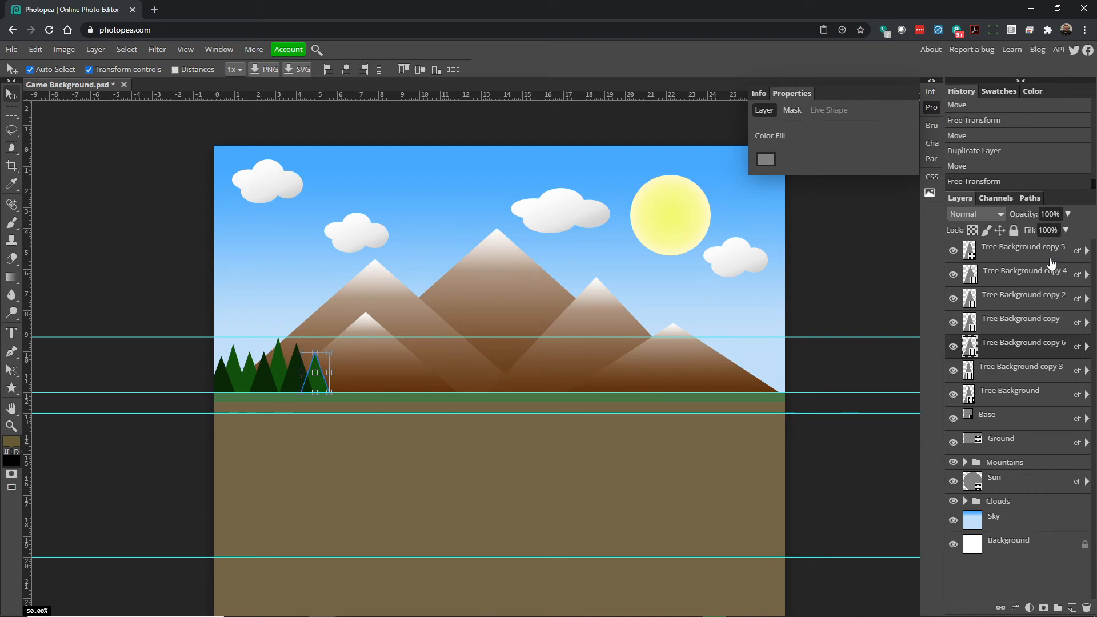
left_click(1027, 270)
left_click(1017, 302)
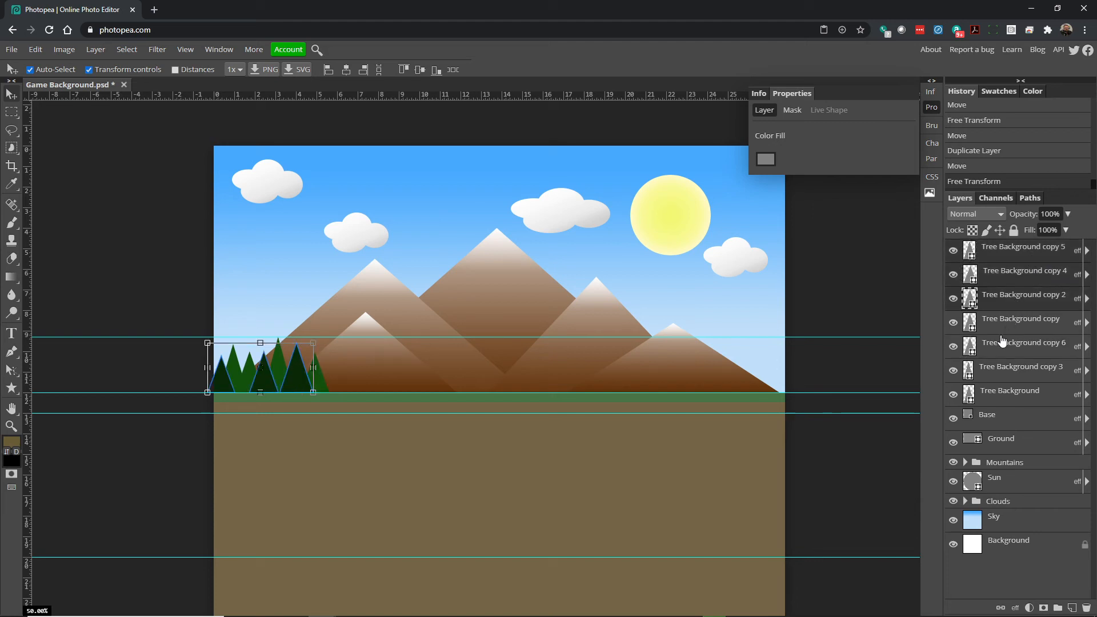
left_click(1003, 327)
left_click(1001, 348)
left_click(999, 372)
left_click(995, 389)
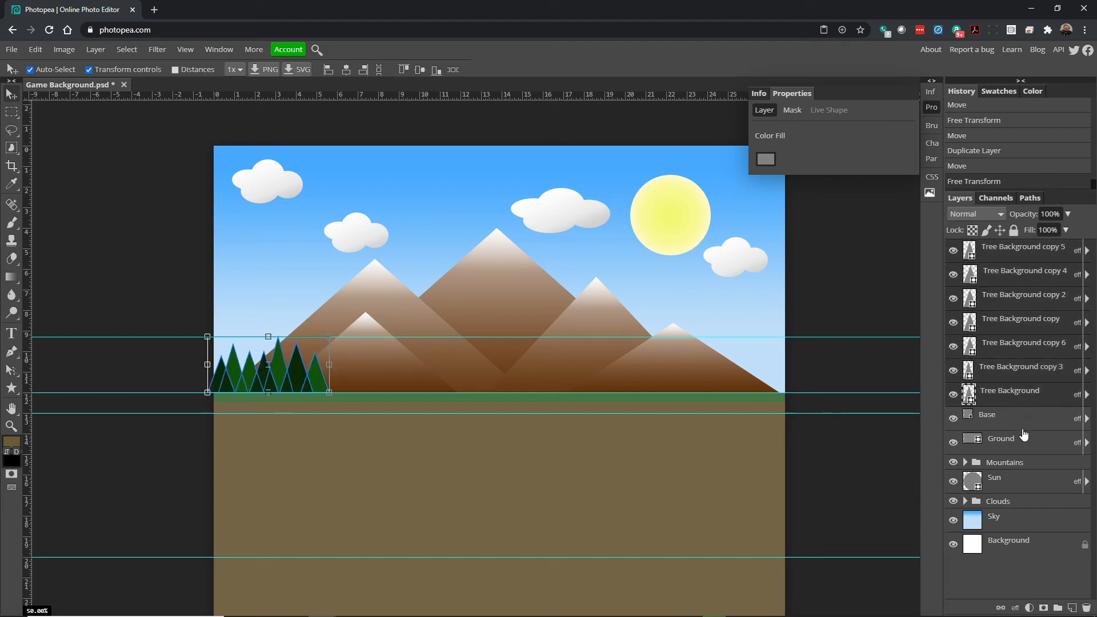
right_click(1025, 260)
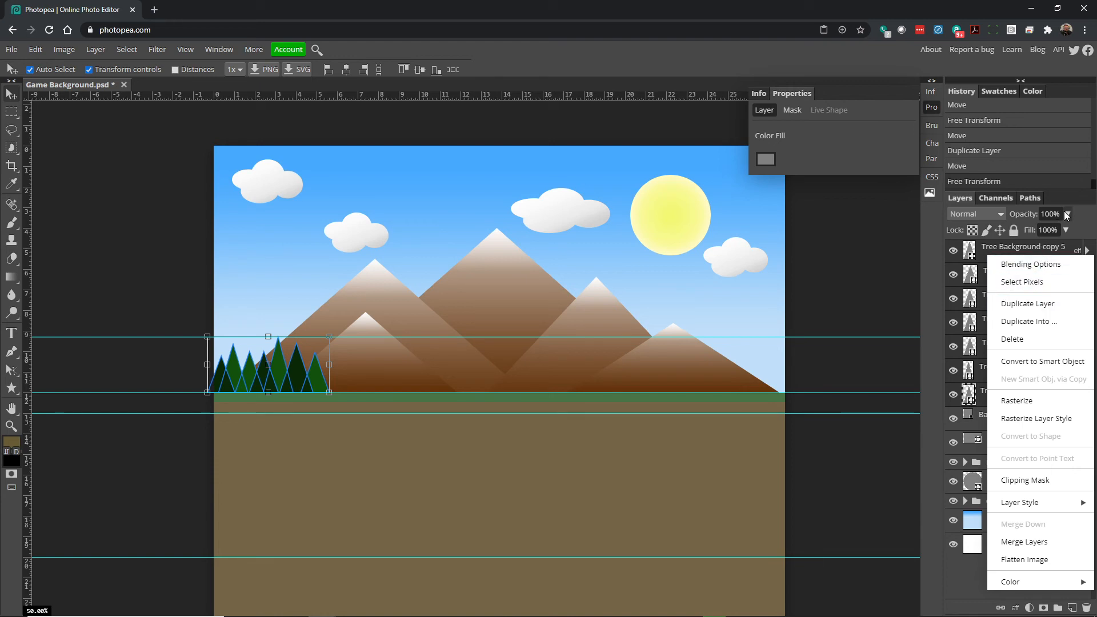
- Try to merge all seven Tree Background layers into a single layer
left_click(990, 250)
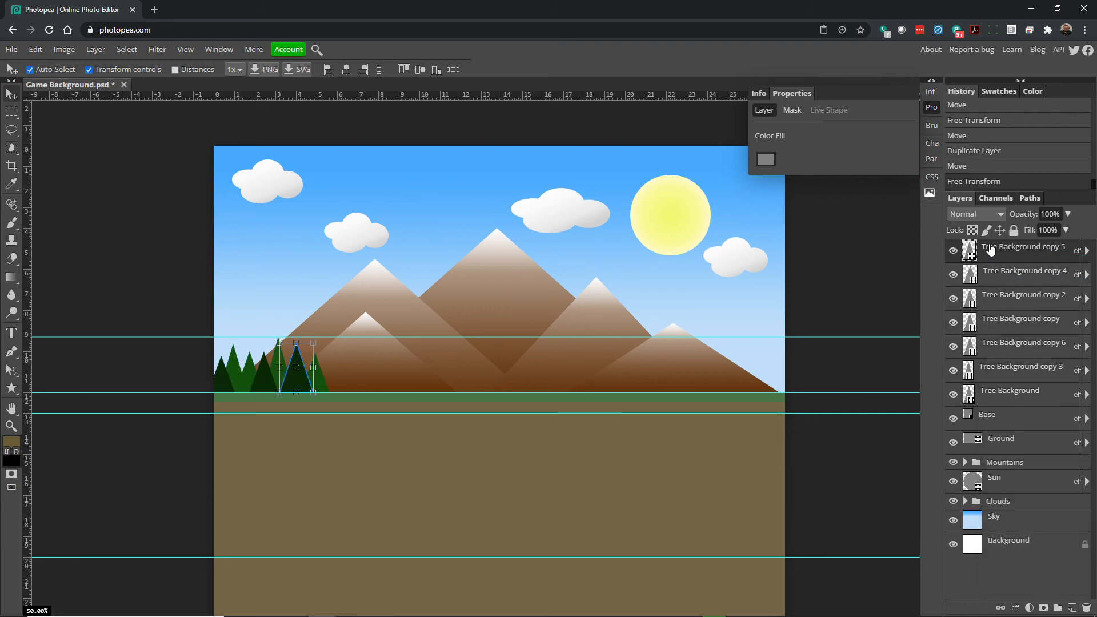
left_click(1003, 278, "shift")
left_click(1007, 301, "shift")
left_click(1010, 321, "shift")
left_click(1011, 346, "shift")
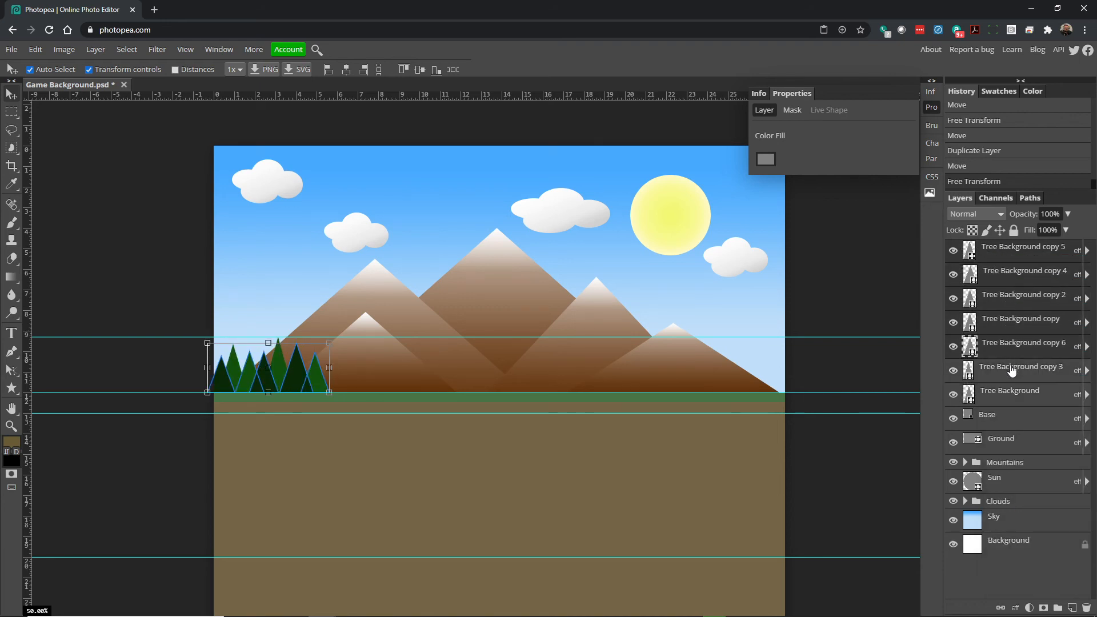
left_click(1012, 370, "shift")
left_click(1014, 396, "shift")
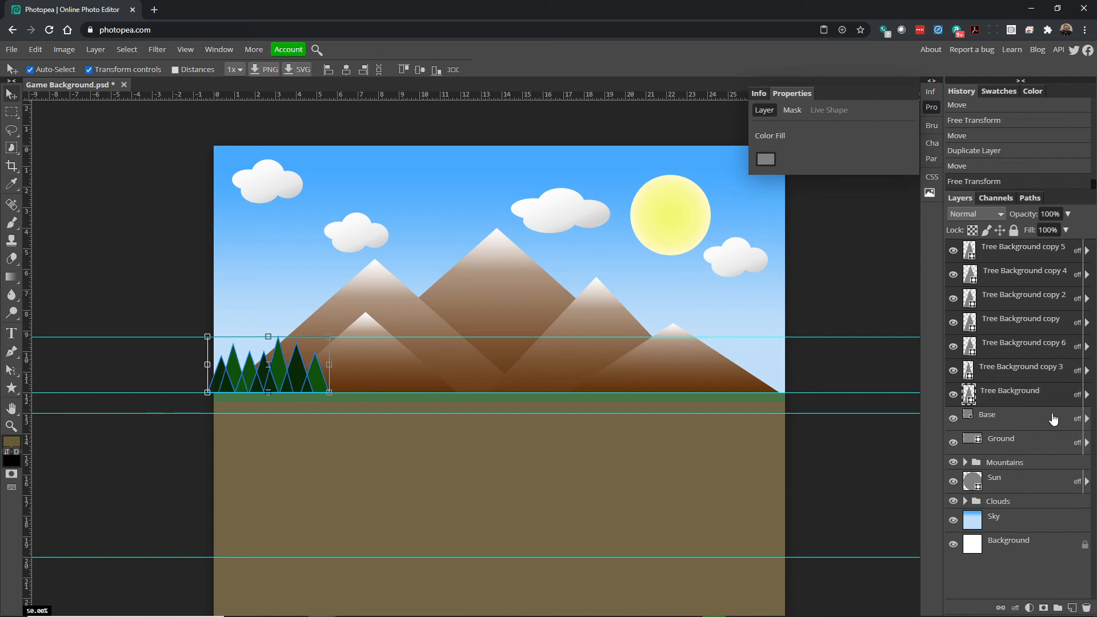
right_click(1026, 280)
left_click(1029, 563)
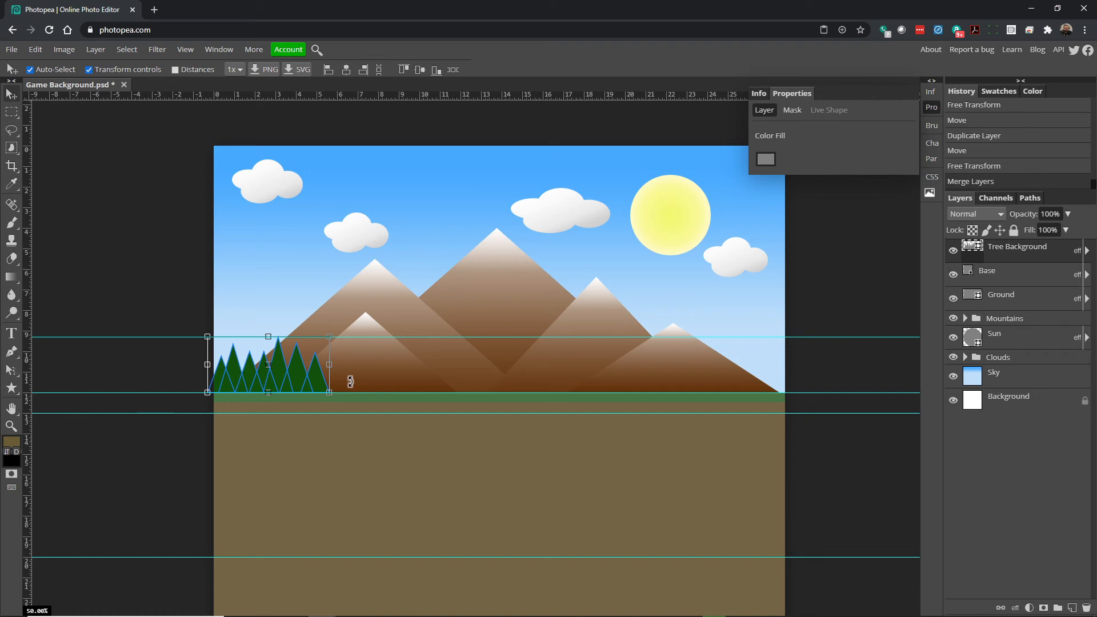
key("ctrl+z")
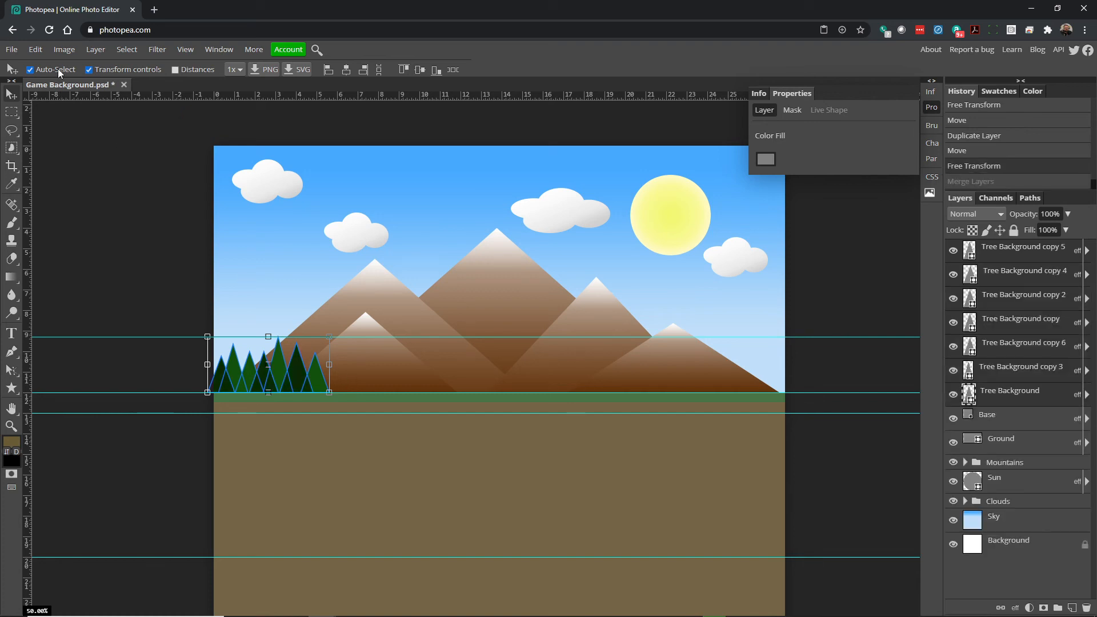
left_click(36, 49)
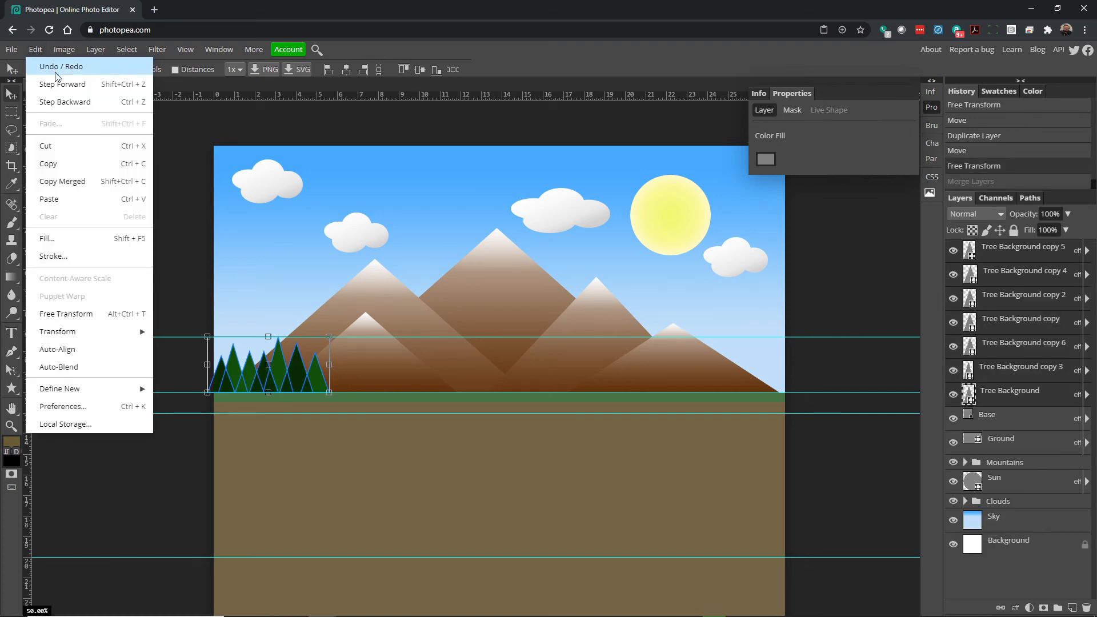
left_click(218, 49)
left_click(441, 55)
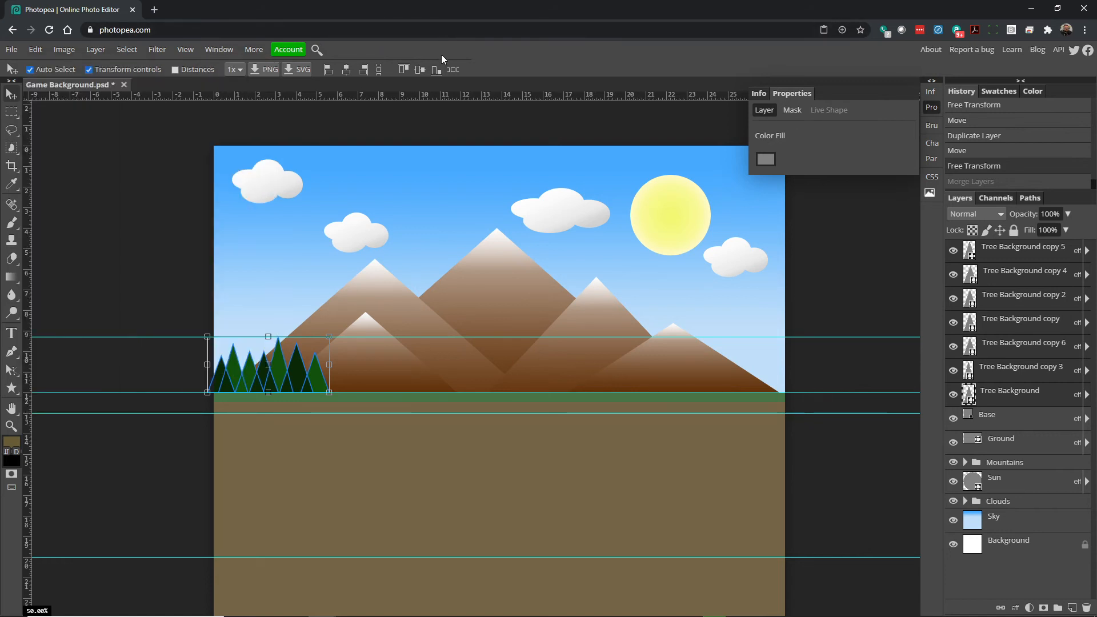
left_click(162, 273)
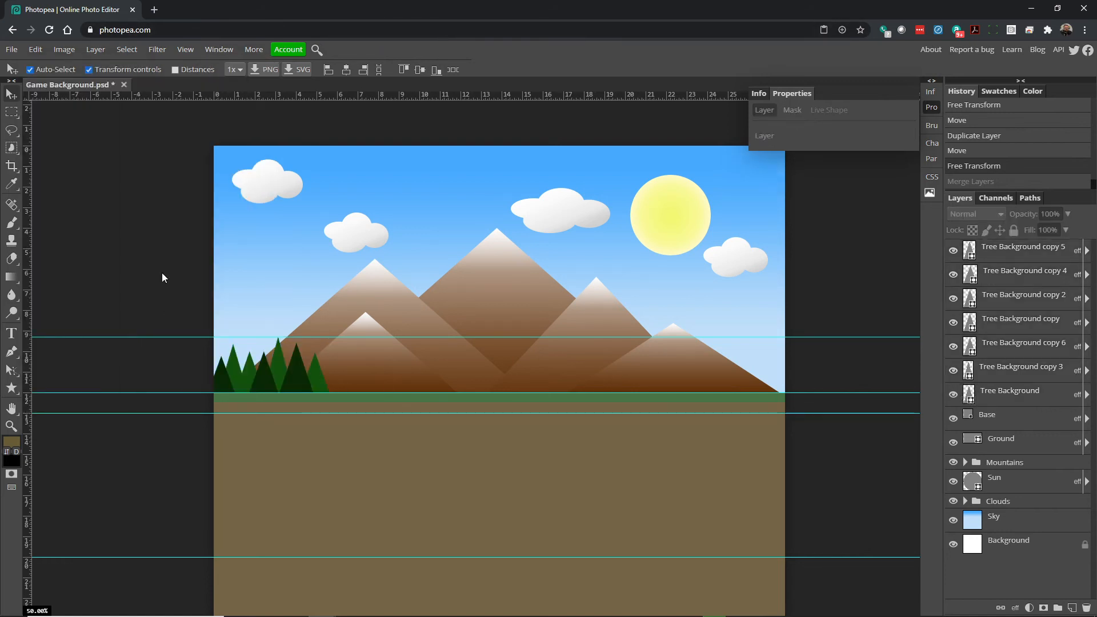
left_click(290, 381)
left_click(319, 386)
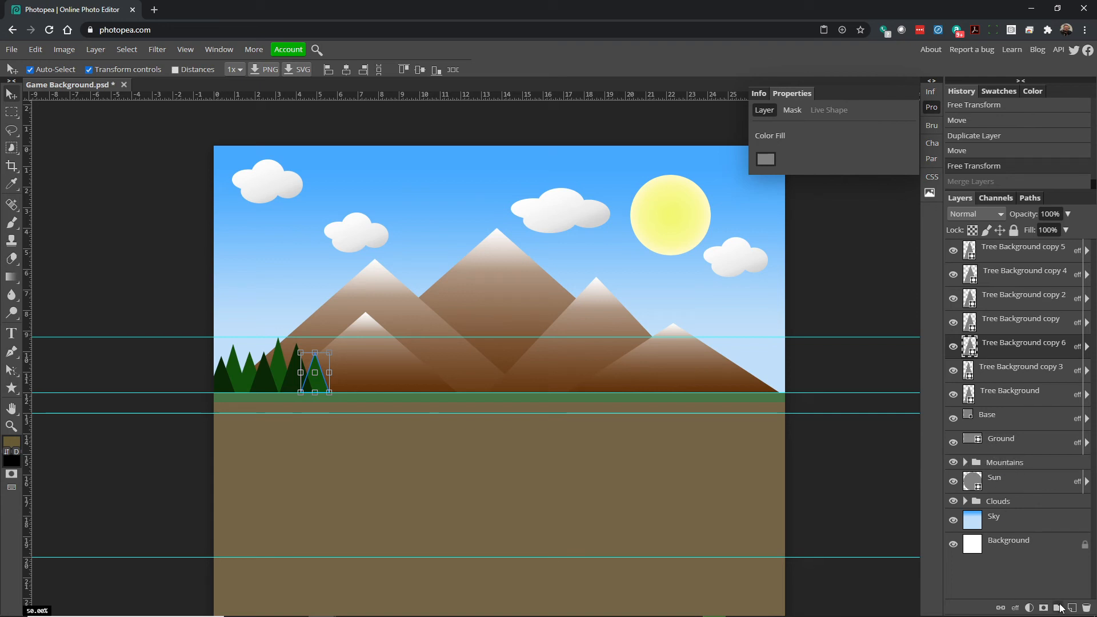
- Create a new folder above the Tree Background layers and name it Trees
left_click(994, 255)
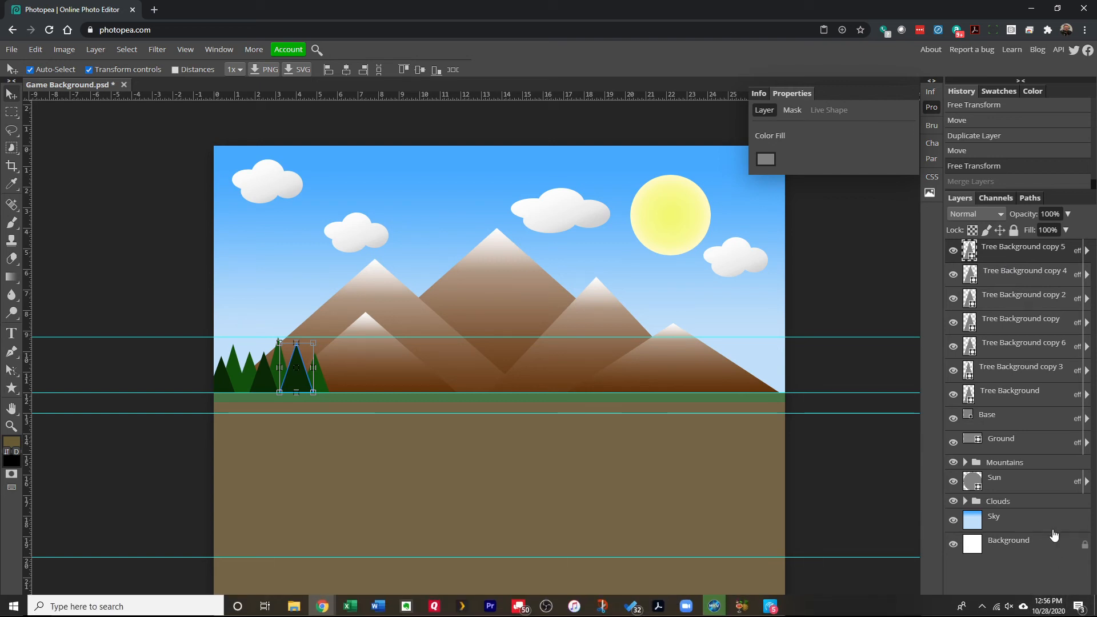
left_click(1058, 607)
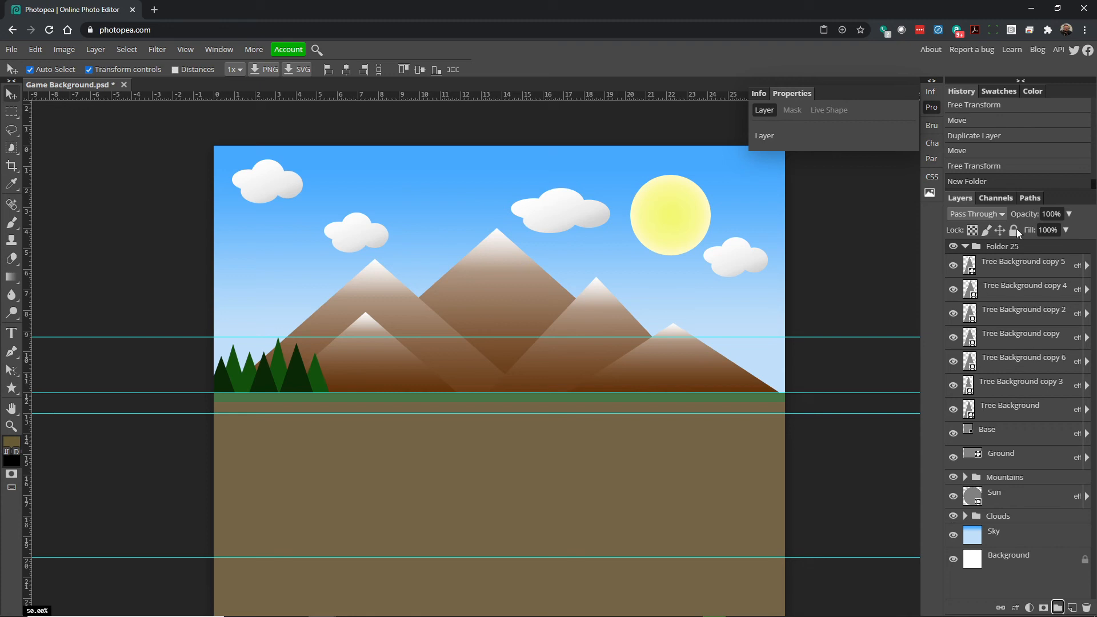
double_click(1001, 246)
type("Trees")
key("Return")
- Move all seven Tree Background layers into the Trees folder
left_click(1010, 261)
left_click_drag(1010, 261, 1004, 248)
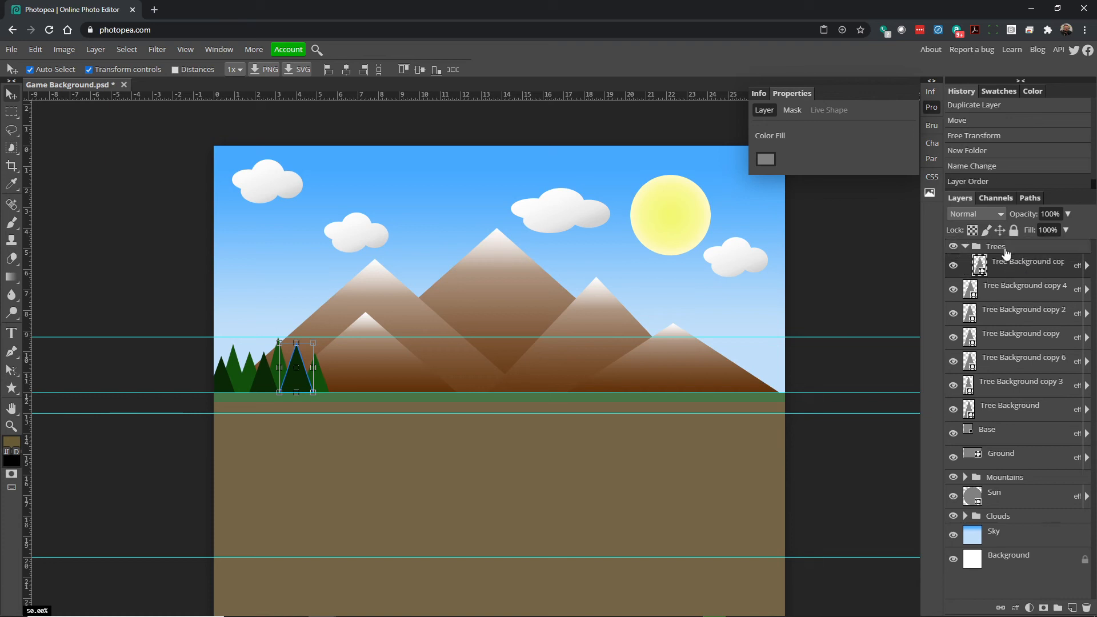
left_click_drag(1007, 291, 1011, 273)
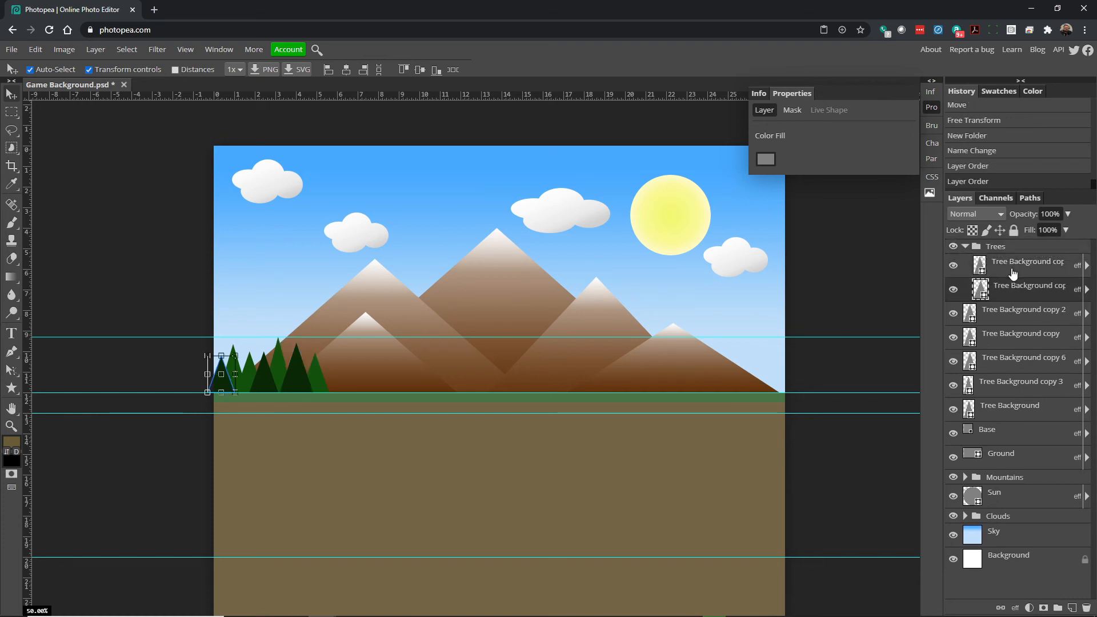
left_click(1006, 320)
left_click(1004, 342, "ctrl")
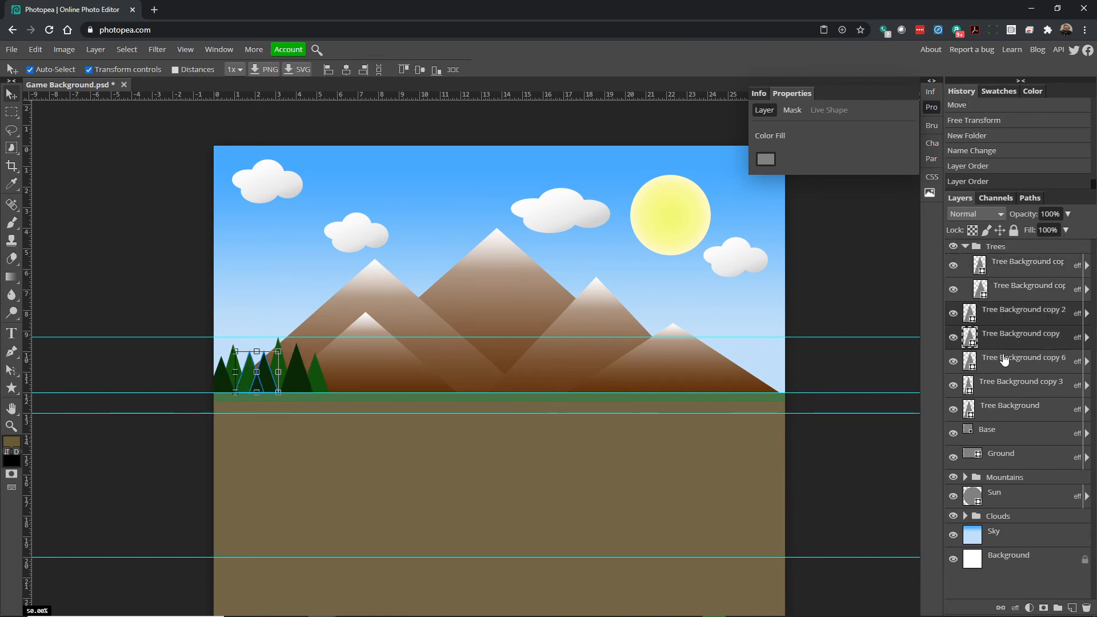
left_click(1003, 361, "ctrl")
left_click(1005, 387, "ctrl")
left_click(1004, 407, "ctrl")
left_click_drag(1000, 315, 999, 250)
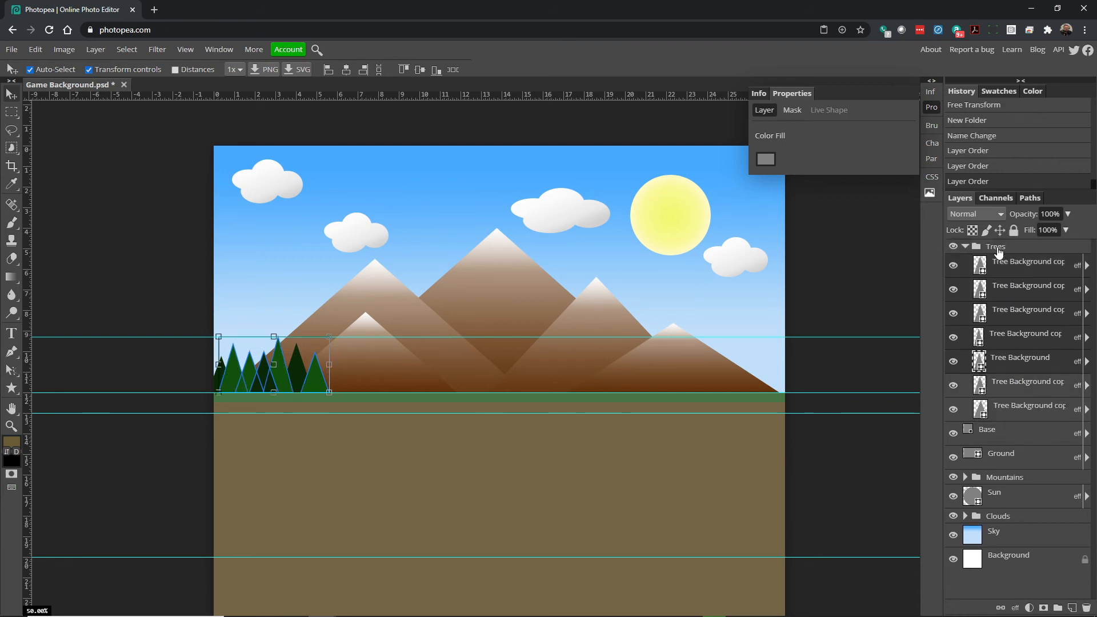
left_click(122, 238)
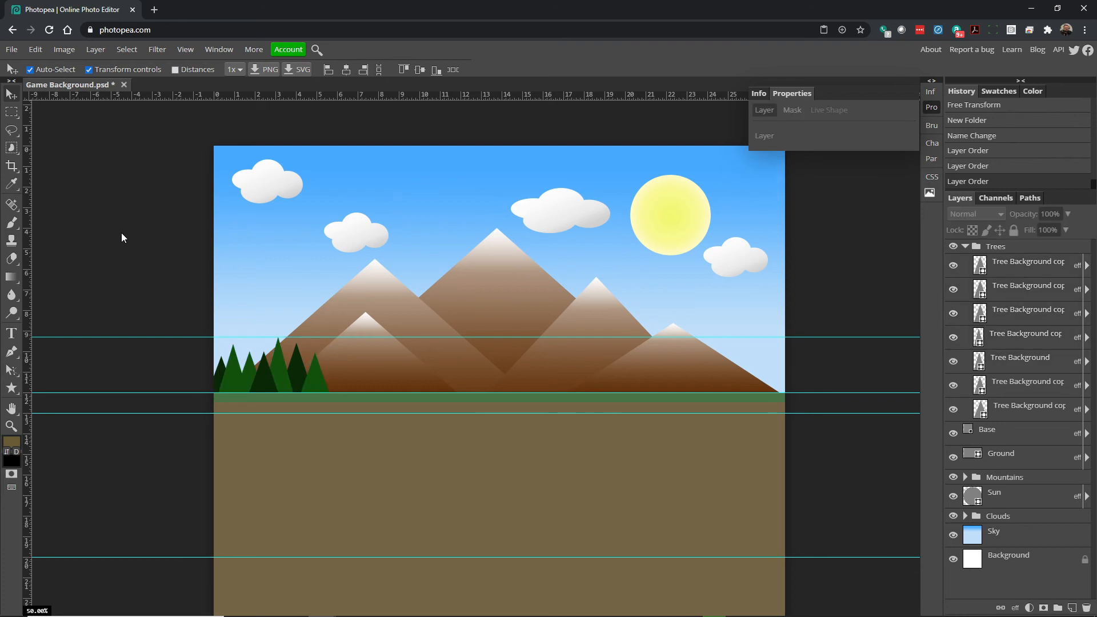
left_click(244, 388)
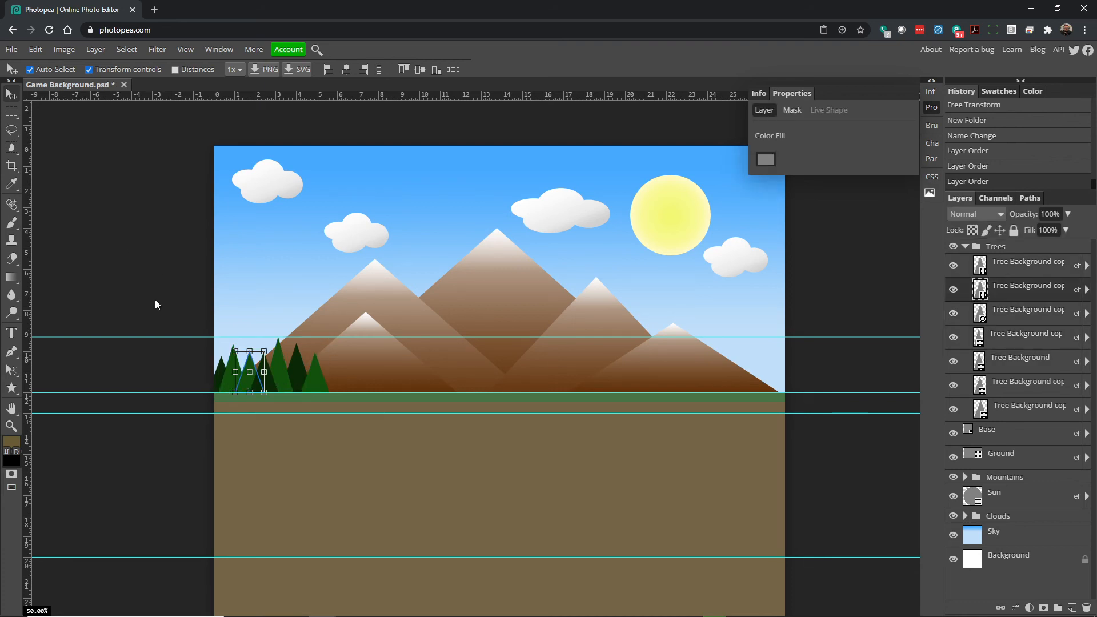
left_click(134, 259)
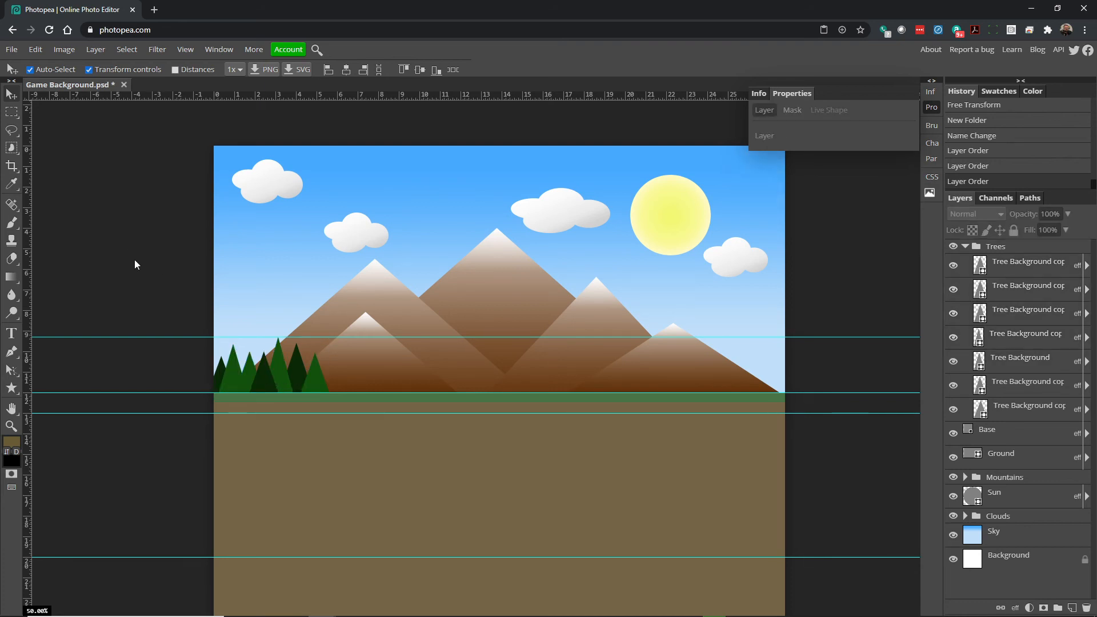
left_click(966, 246)
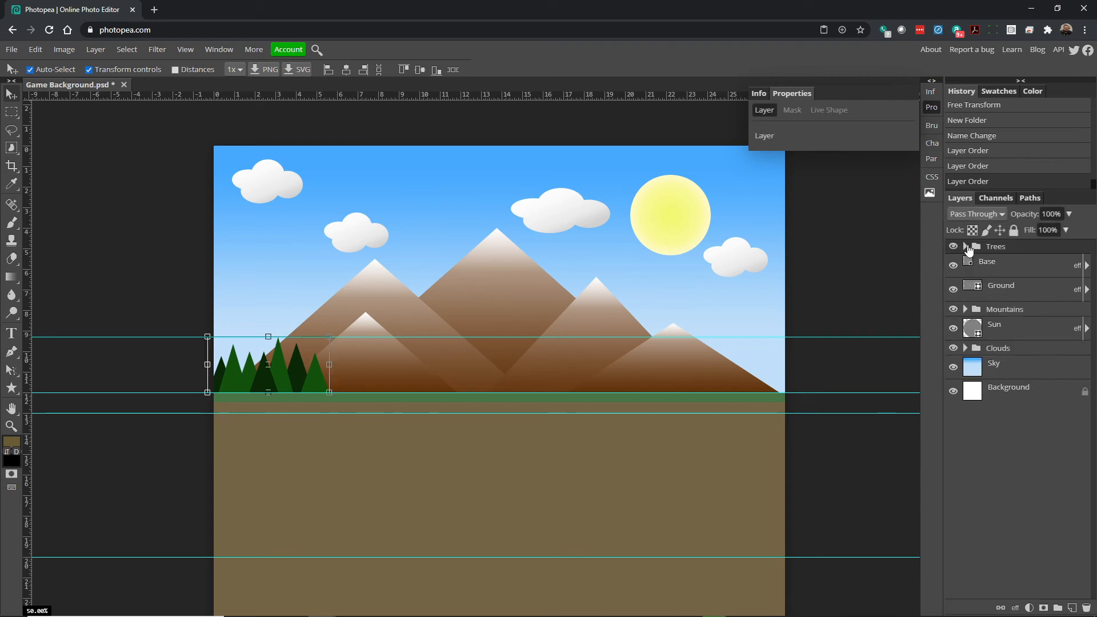
left_click(965, 246)
- Duplicate all seven tree layers in the Trees folder and place the copies right of the original group on the grass line
left_click(1014, 294)
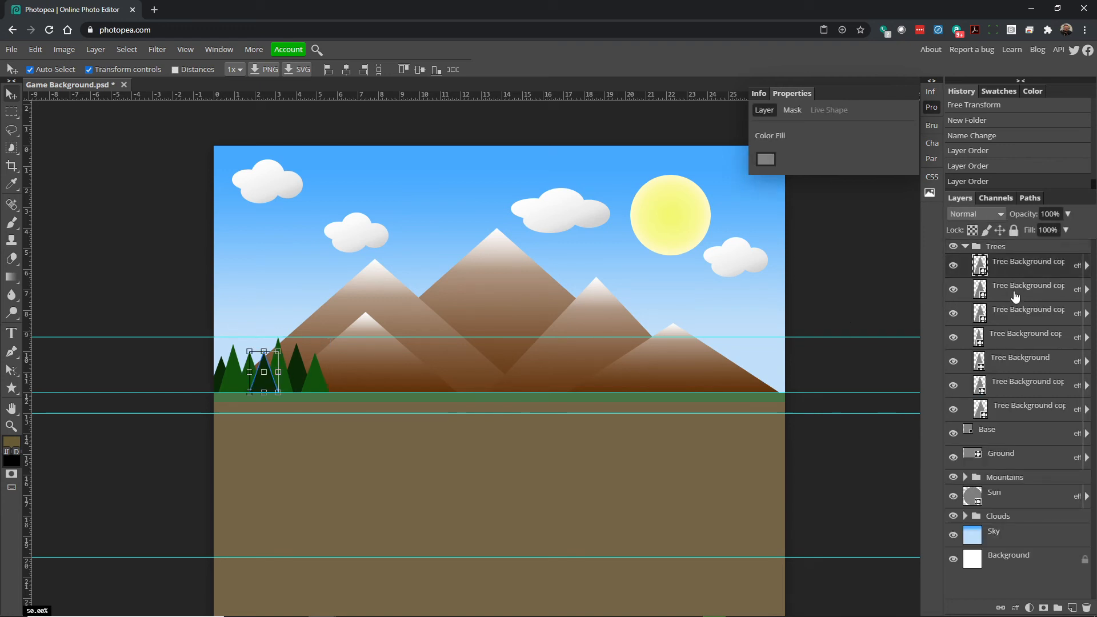
left_click(1014, 294, "ctrl")
left_click(1022, 318, "ctrl")
left_click(1020, 339, "ctrl")
left_click(1017, 364, "ctrl")
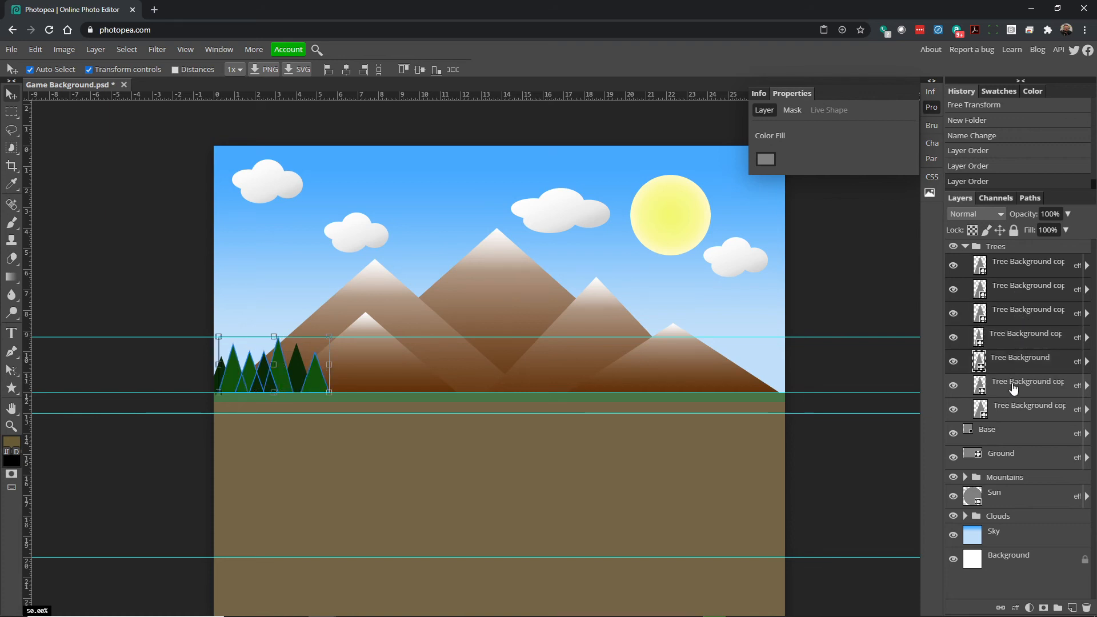
left_click(1014, 387, "ctrl")
left_click(1013, 410, "ctrl")
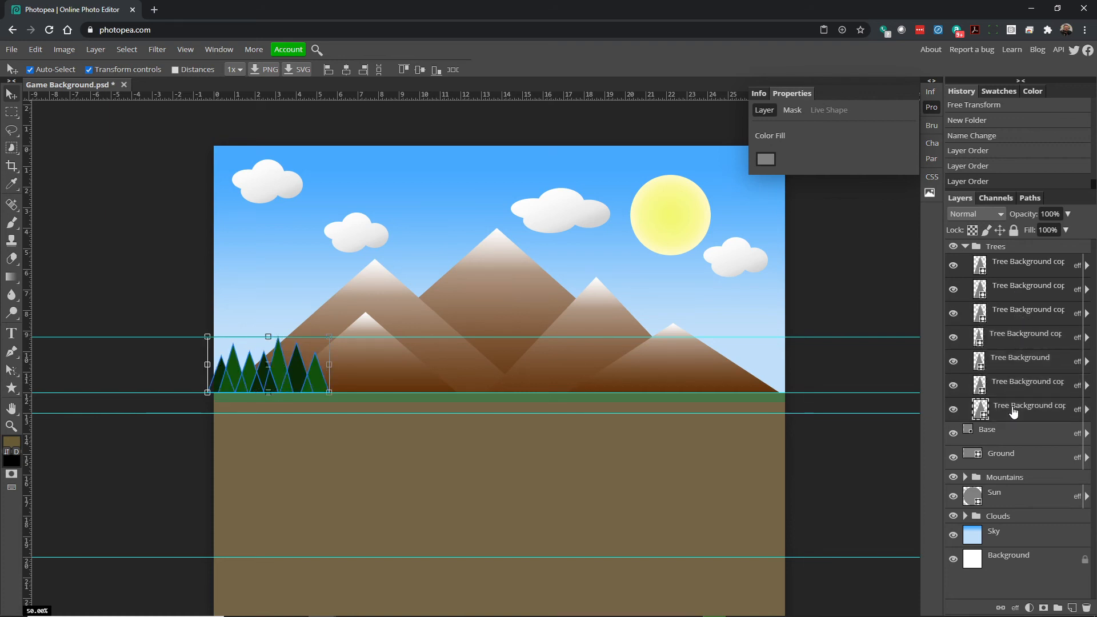
right_click(1010, 267)
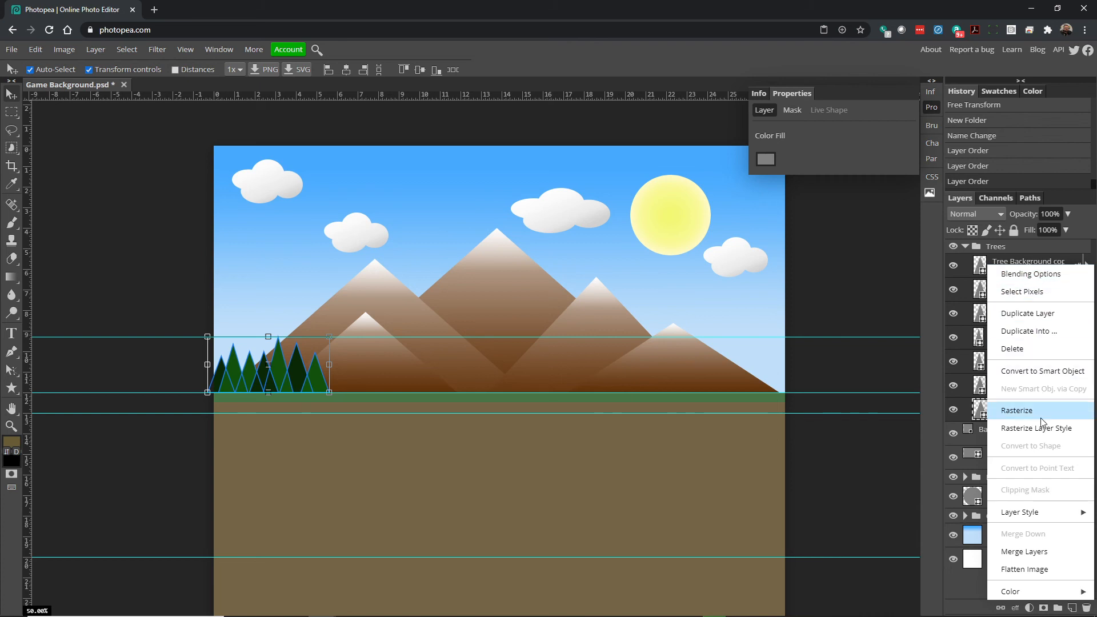
left_click(1031, 314)
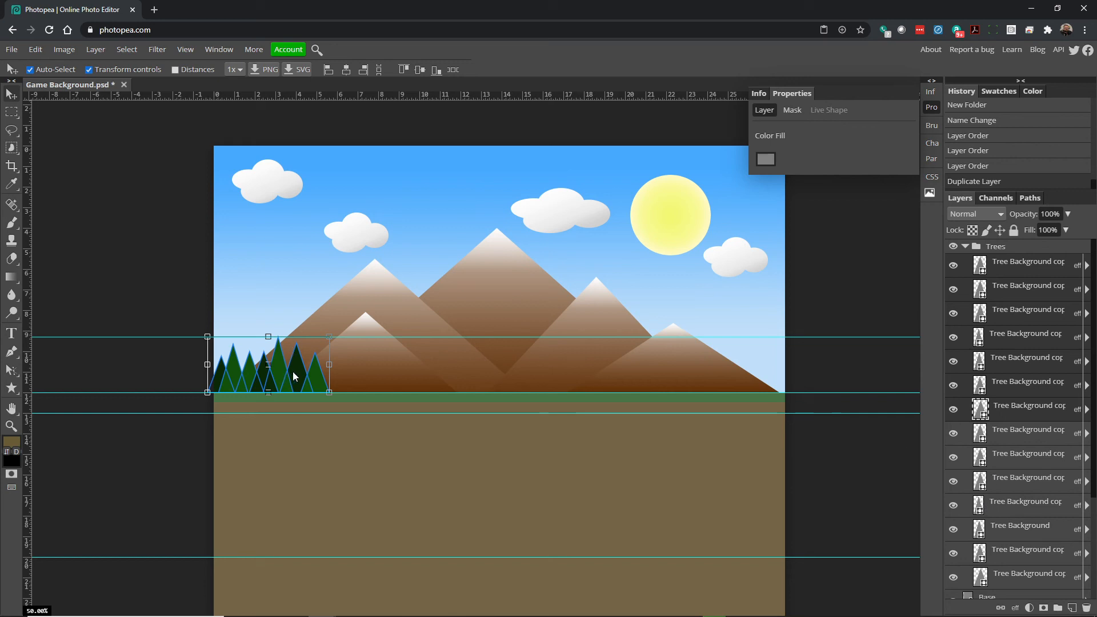
left_click_drag(295, 371, 422, 373)
left_click_drag(454, 341, 478, 328)
left_click_drag(403, 367, 416, 368)
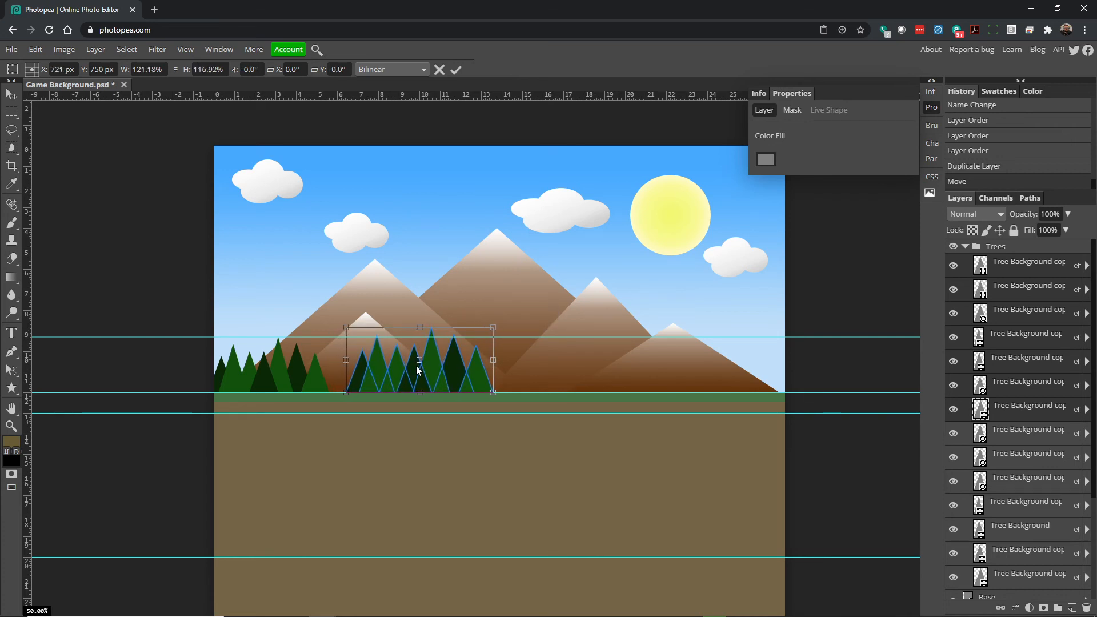
left_click_drag(496, 328, 502, 335)
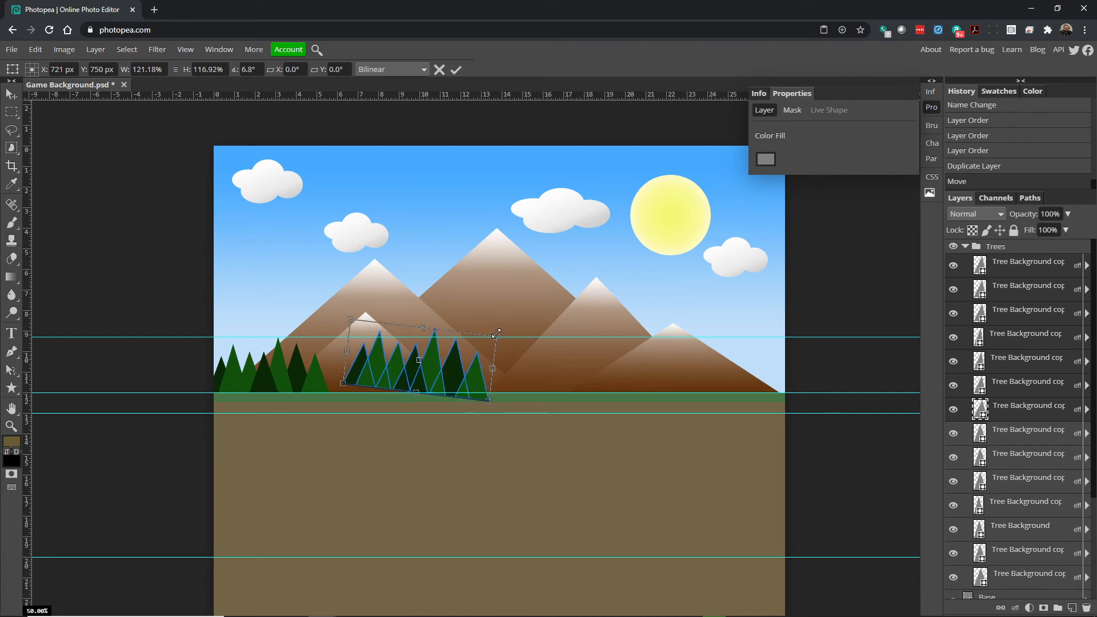
left_click(35, 49)
left_click(55, 60)
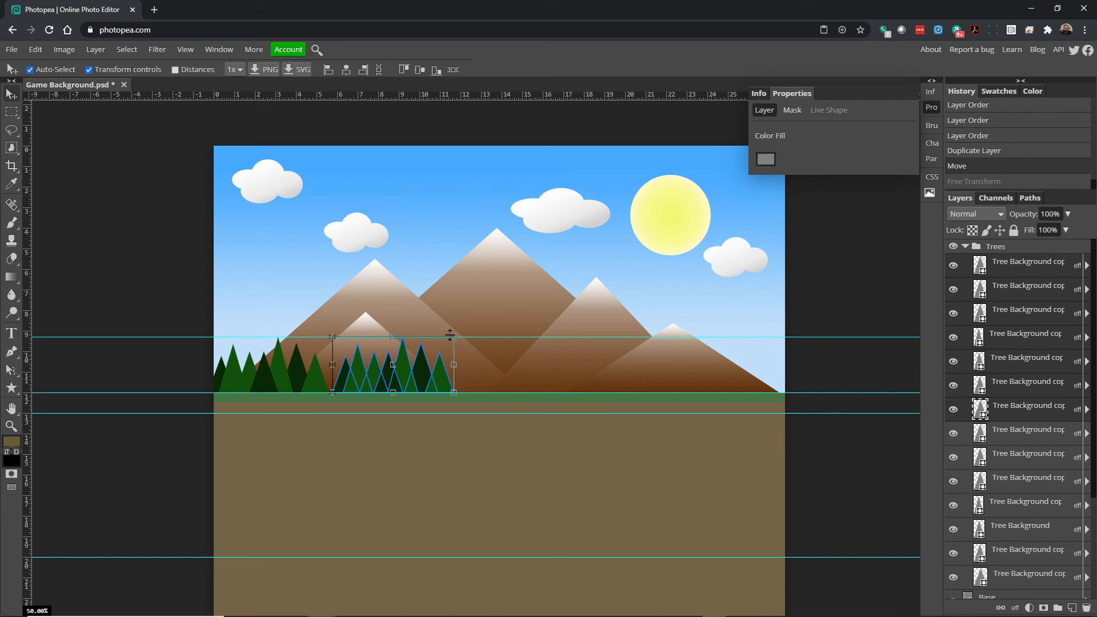
- Widen the copied tree group to 109.41% and shift it left to close the gap with the original group
left_click_drag(456, 325, 465, 363)
key("Escape")
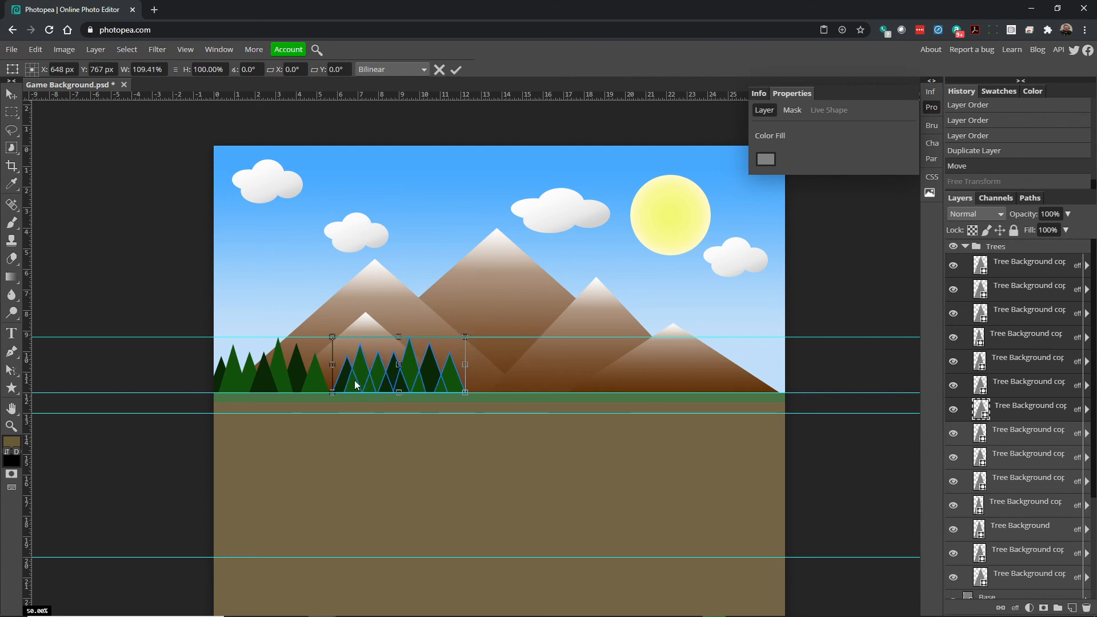
left_click_drag(358, 381, 350, 379)
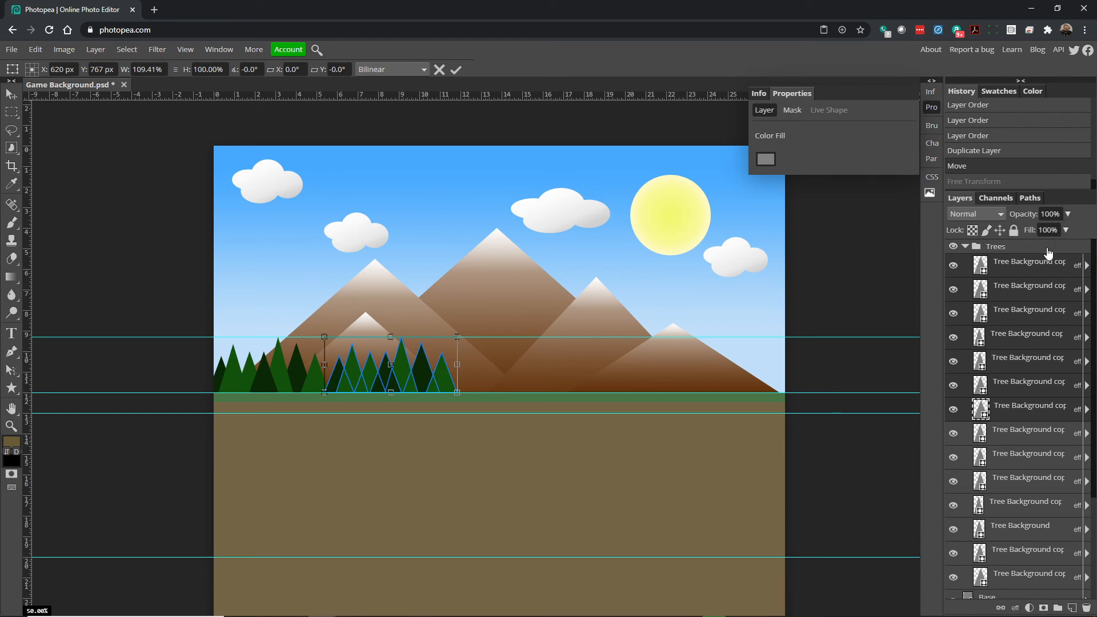
- Duplicate the small dark tree from the original group and place the copy right of the tree row, slightly below the grass line
right_click(1005, 433)
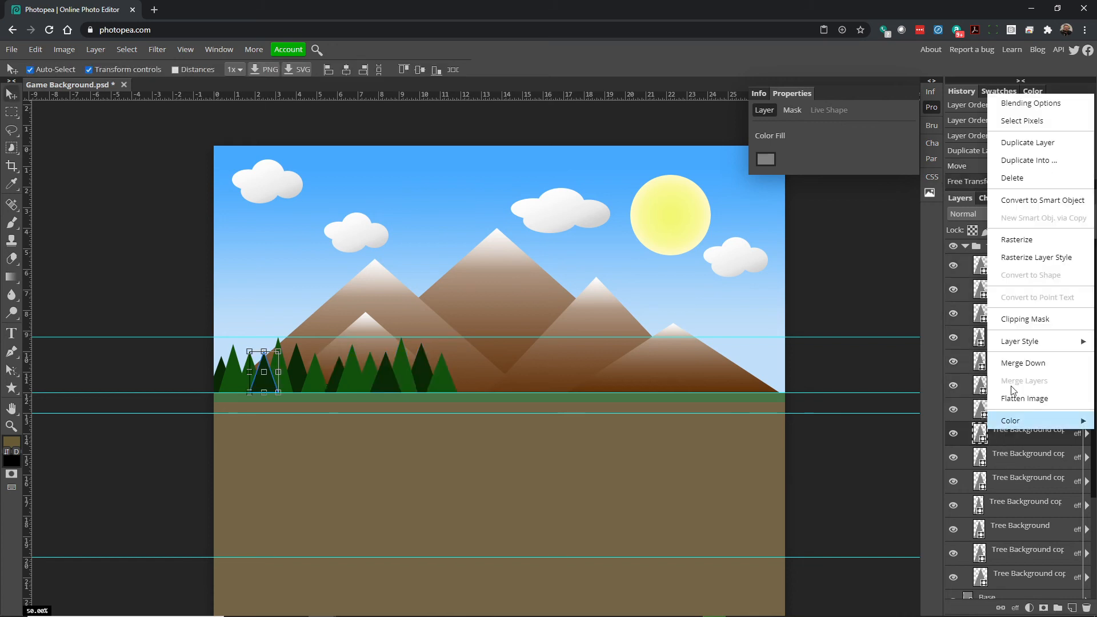
left_click(1040, 144)
left_click_drag(269, 377, 718, 382)
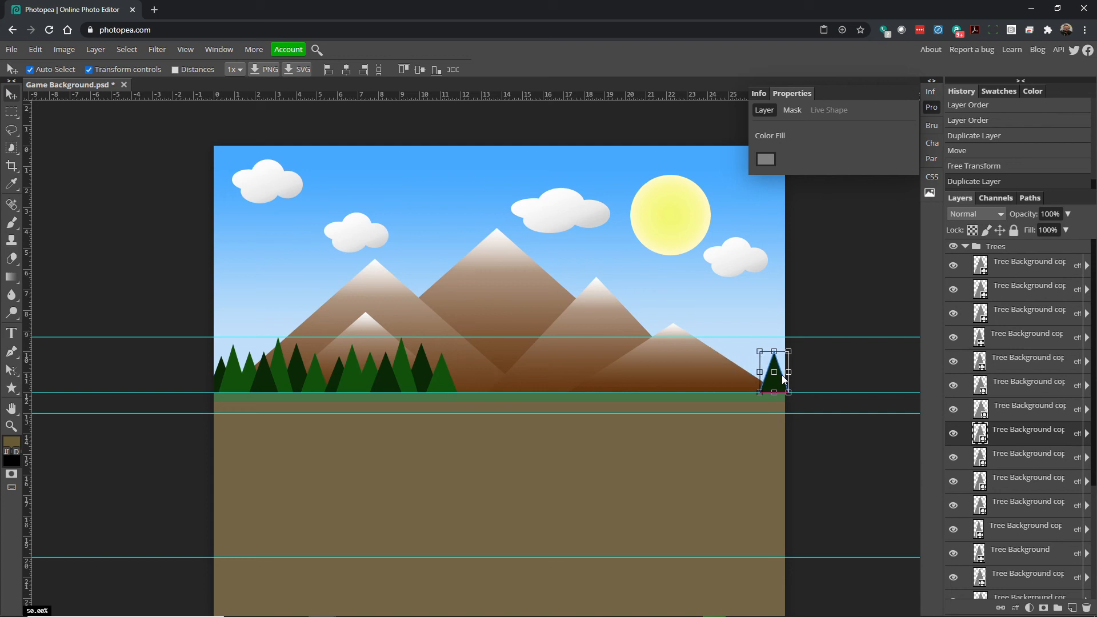
left_click_drag(790, 375, 520, 378)
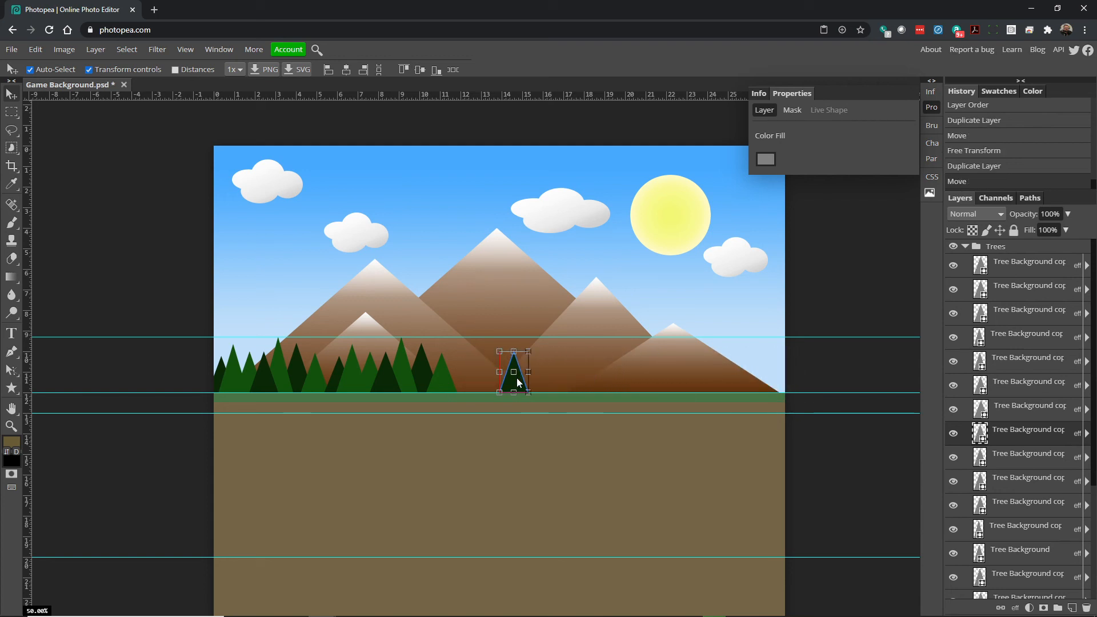
left_click_drag(520, 378, 488, 389)
- Duplicate the second group's tallest green tree, scale the copy to 92.91% width and 66.15% height, and overlap it with the separate dark tree
left_click(399, 367)
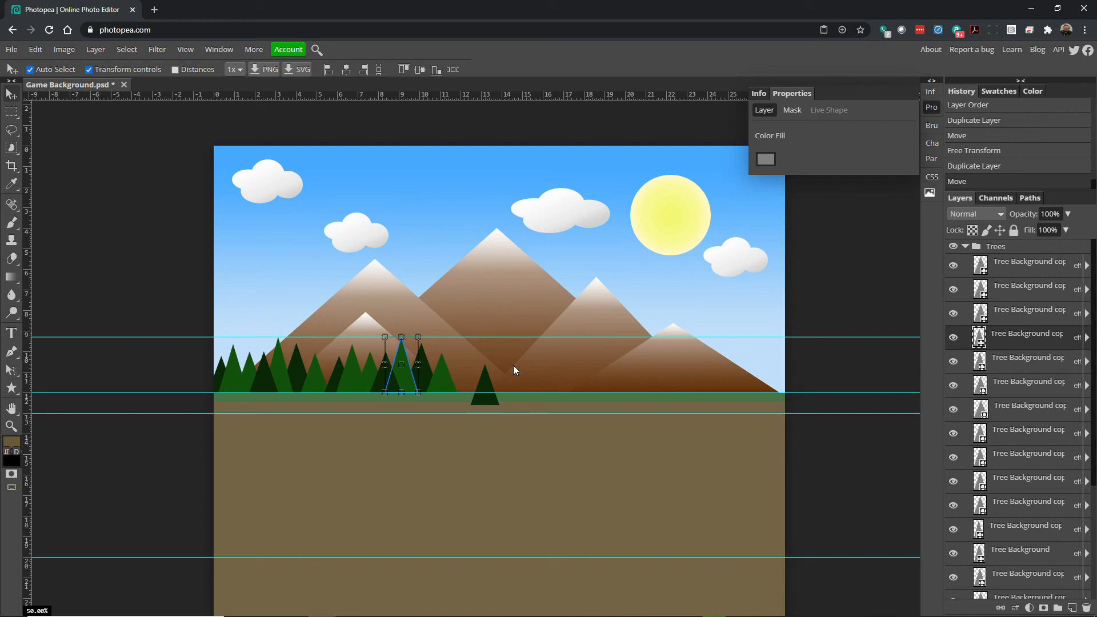
right_click(1018, 335)
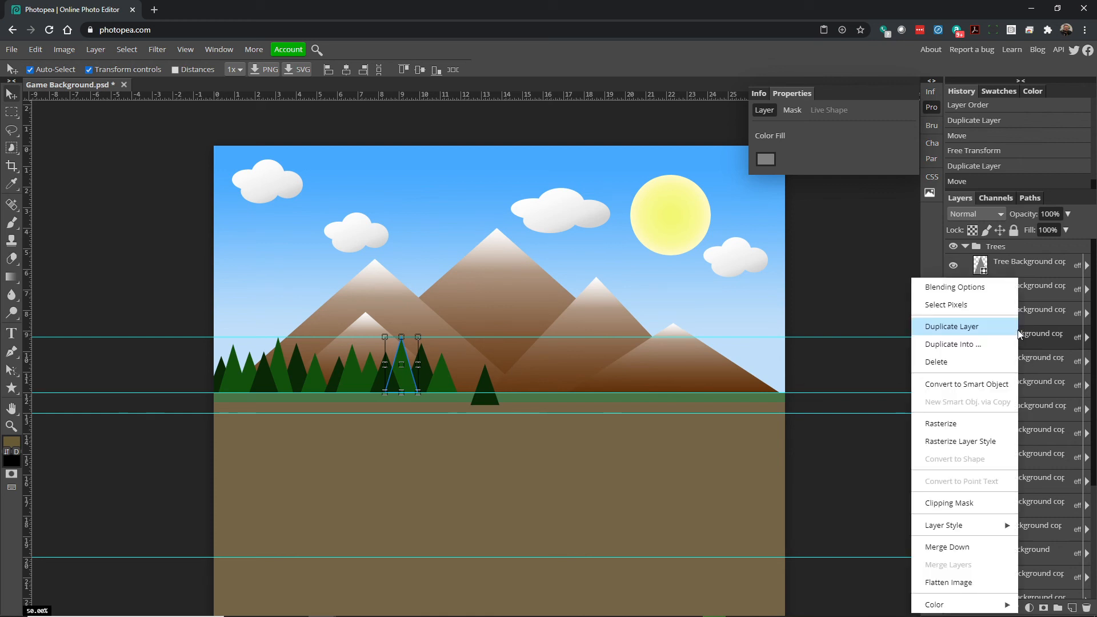
left_click(971, 327)
left_click_drag(401, 375, 509, 406)
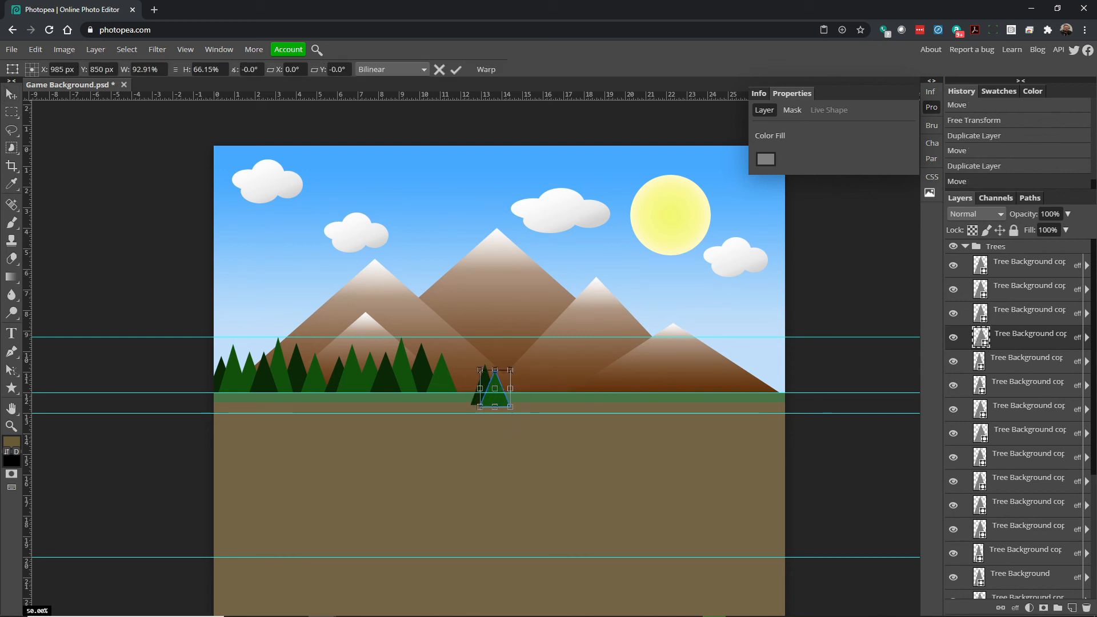
- Duplicate the shortened green tree and place the copy to its right and slightly higher
right_click(1029, 337)
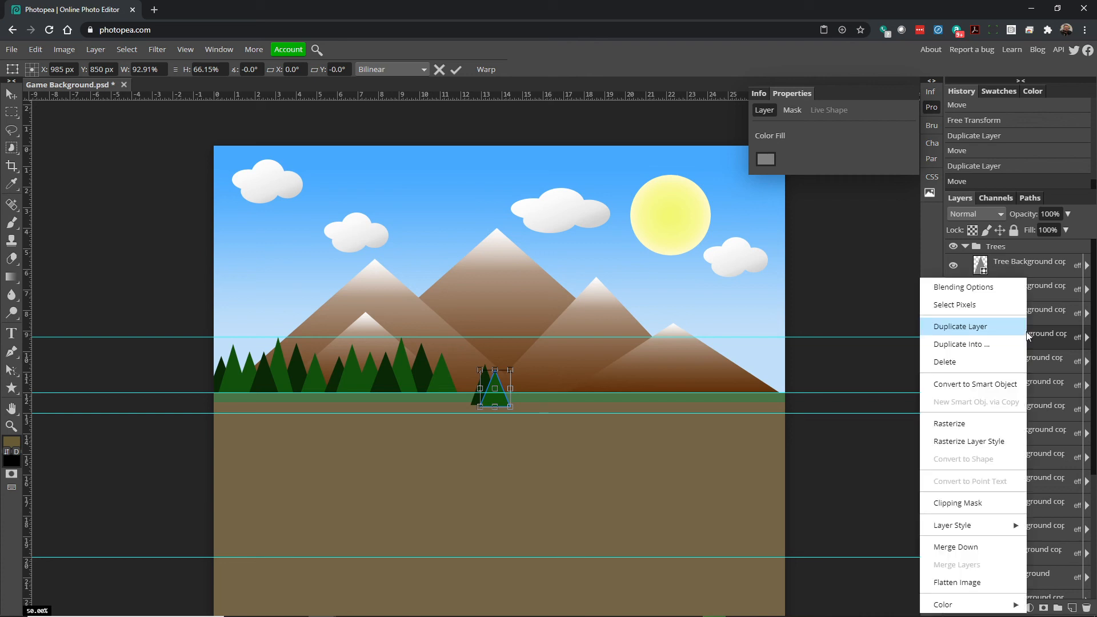
left_click(979, 324)
left_click_drag(500, 401, 513, 393)
left_click(649, 271)
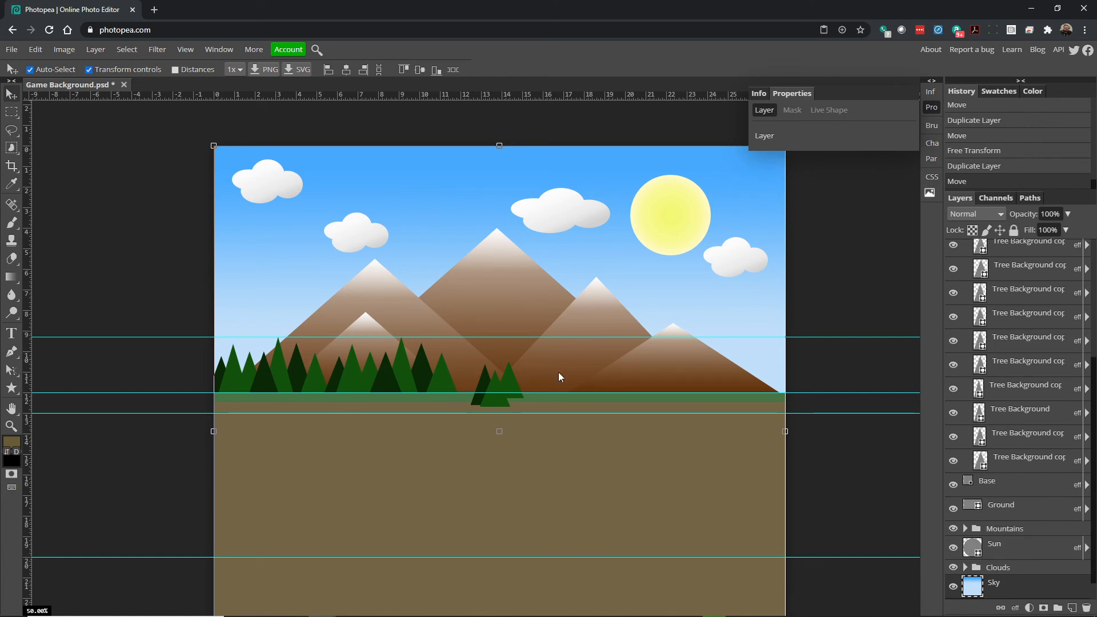
- Move the dark tree from the left canvas edge to the right end of the second tree group
left_click(223, 380)
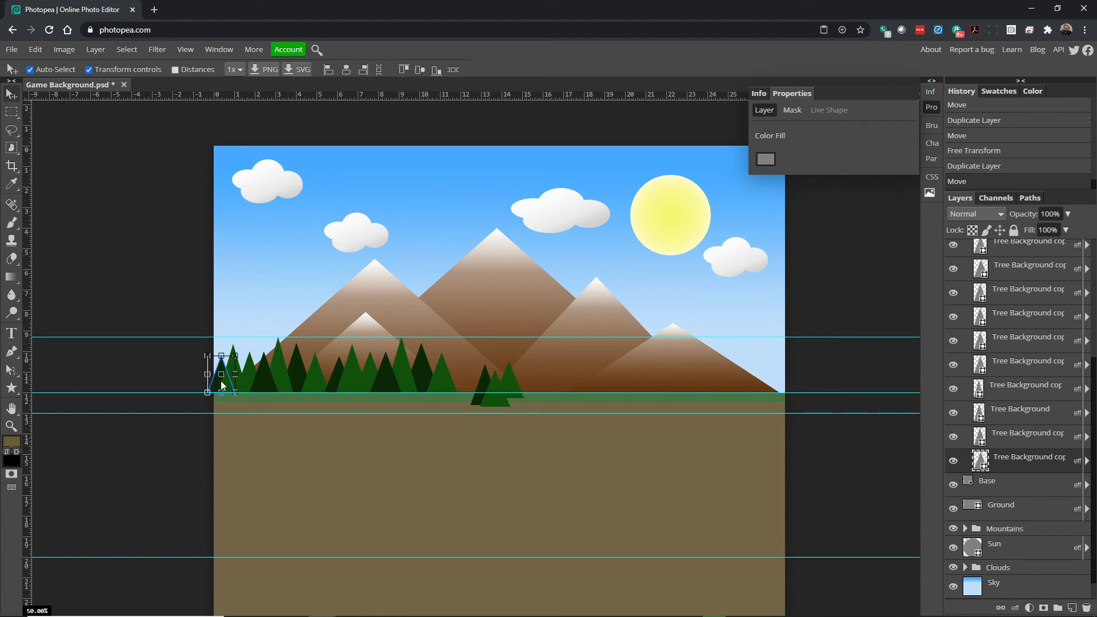
left_click_drag(221, 386, 340, 389)
left_click_drag(439, 388, 456, 389)
left_click(134, 235)
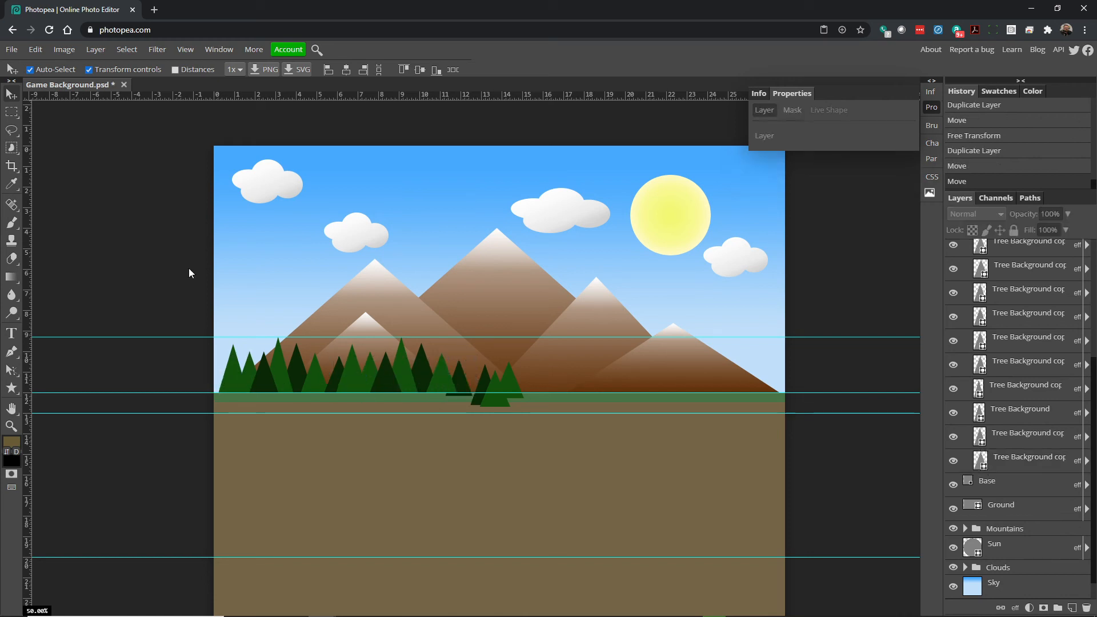
- Collapse the Trees folder and move it below the Ground layer, directly above the Mountains folder
scroll(1031, 395, "up", 3)
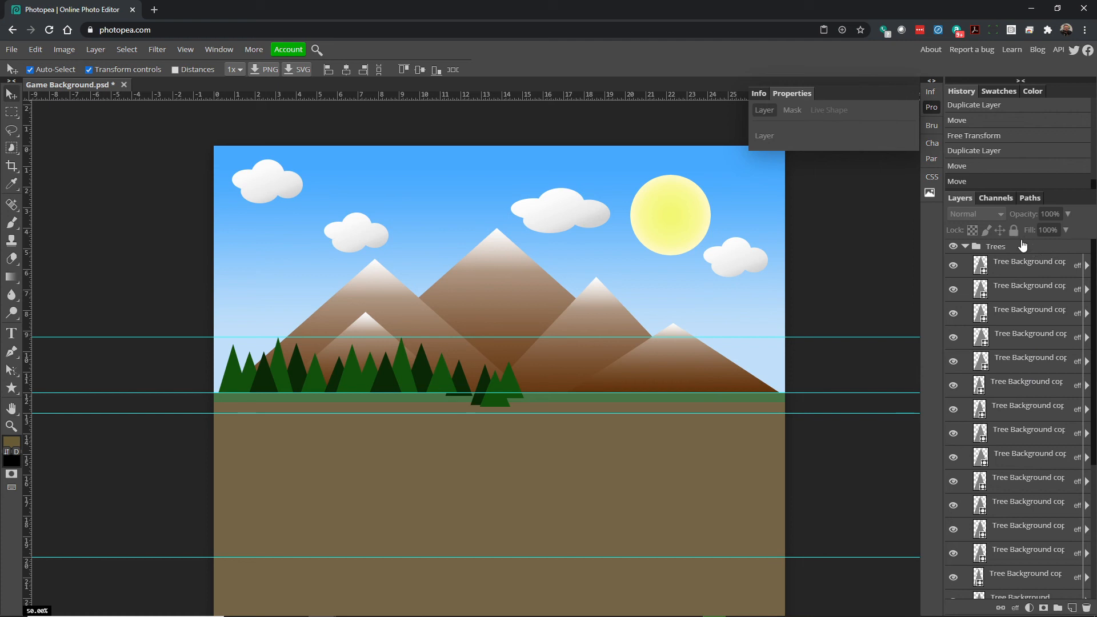
left_click(965, 246)
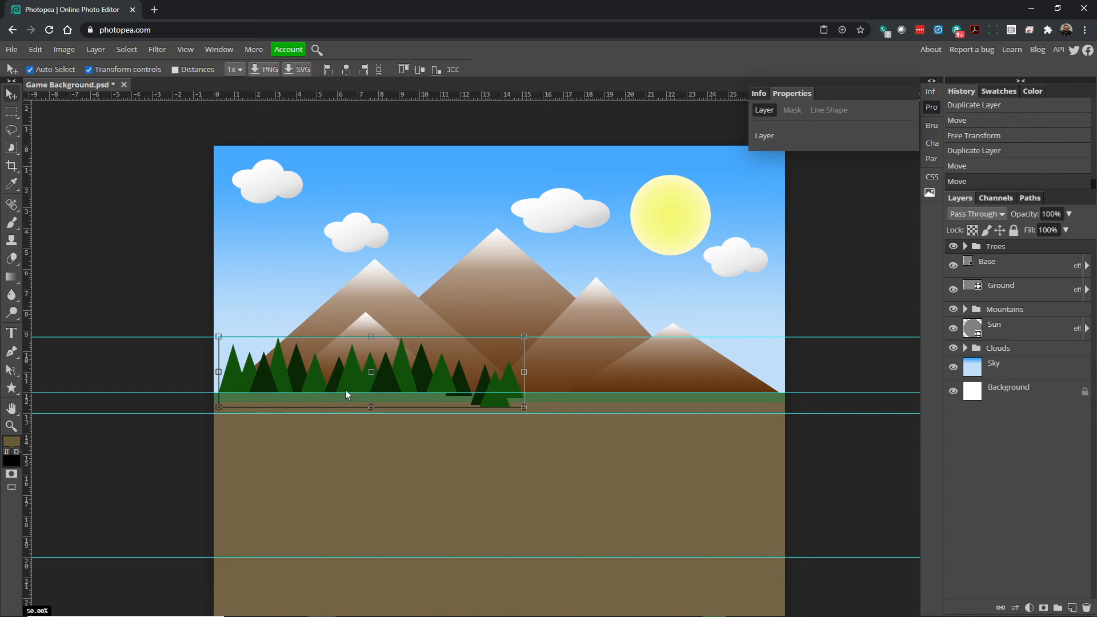
left_click(965, 244)
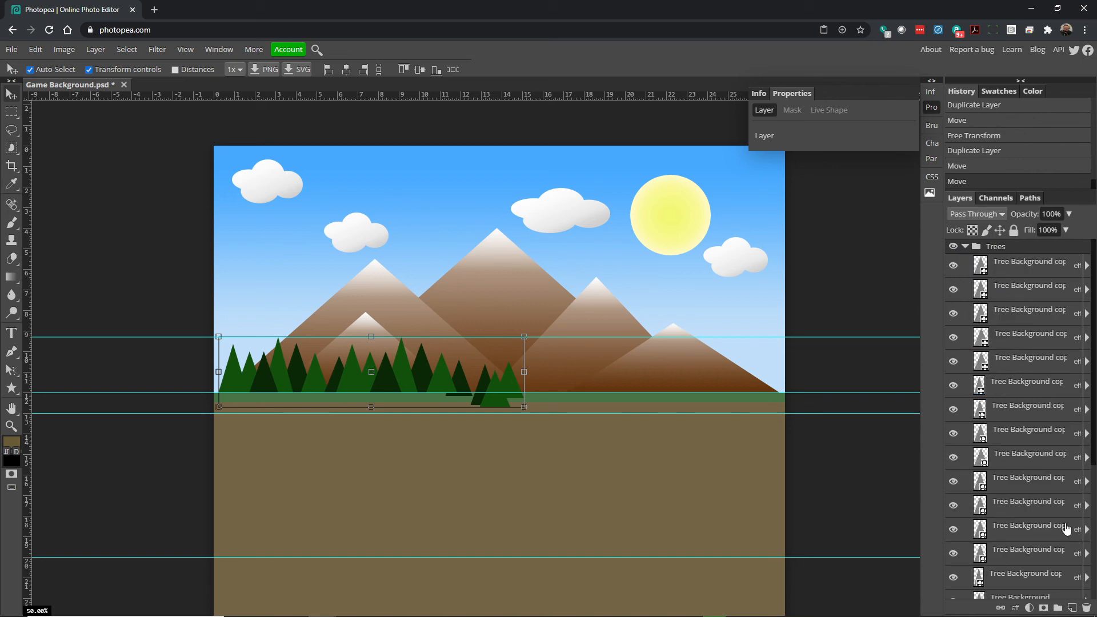
left_click(965, 246)
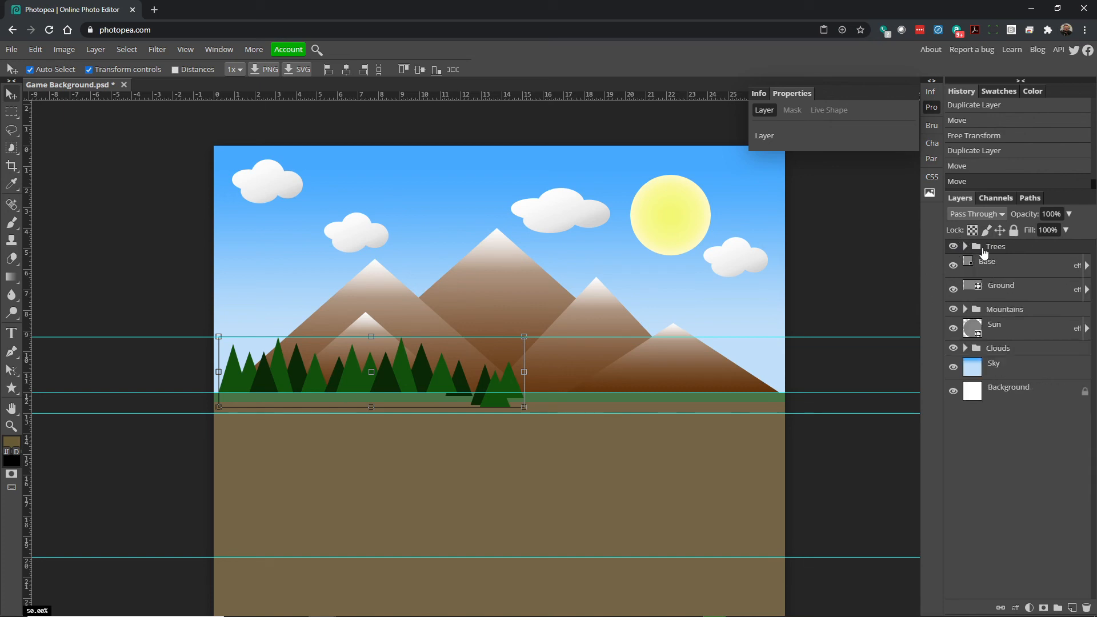
left_click_drag(996, 249, 1040, 307)
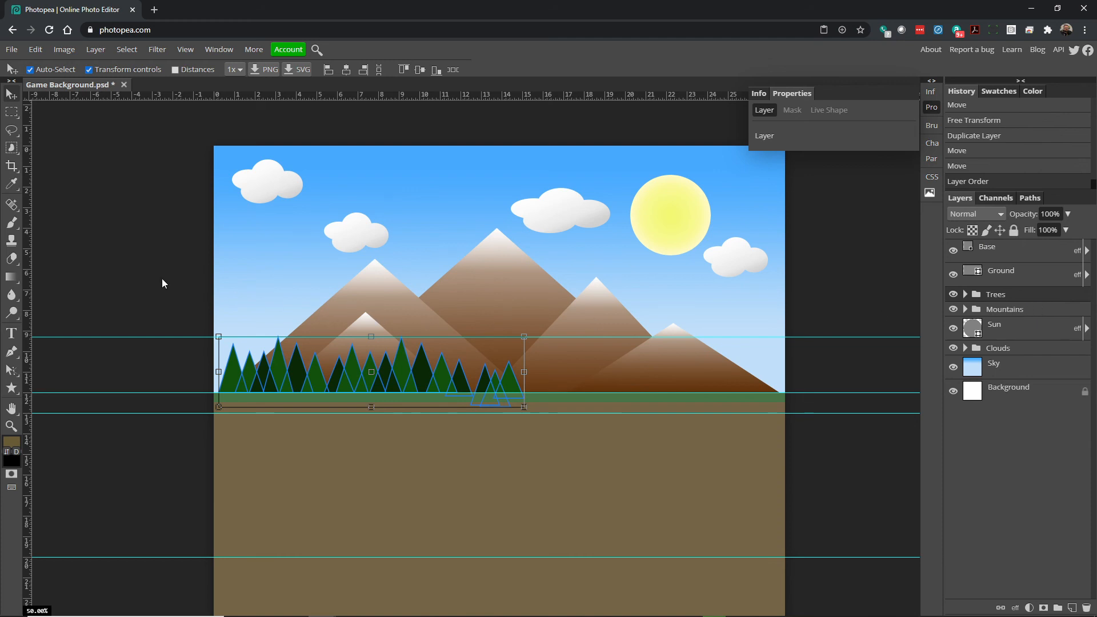
left_click(147, 278)
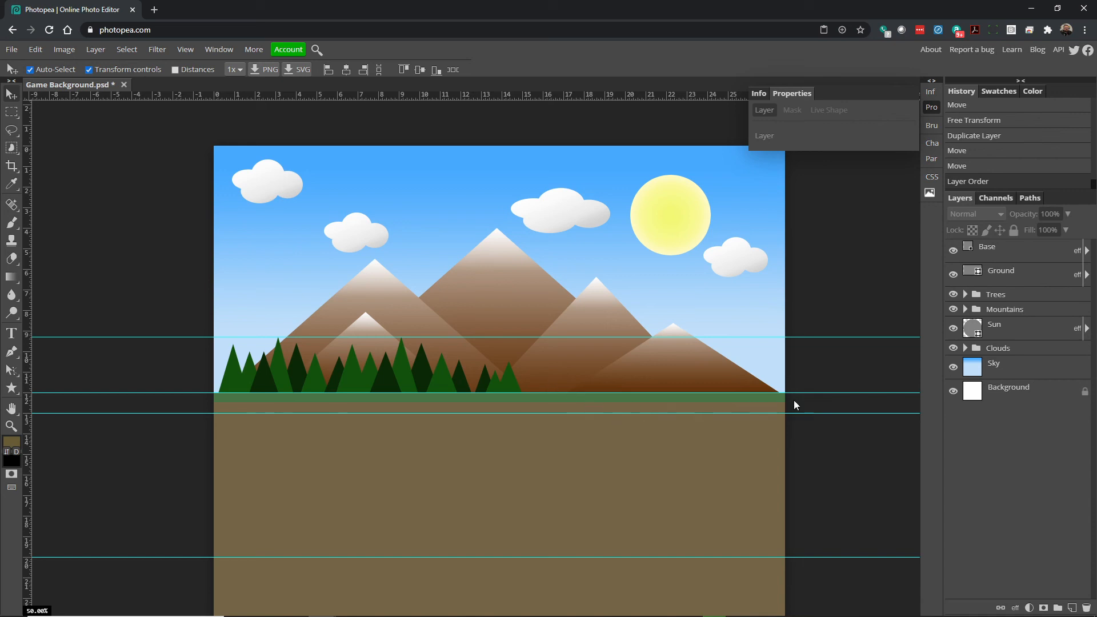
scroll(645, 368, "down", 2)
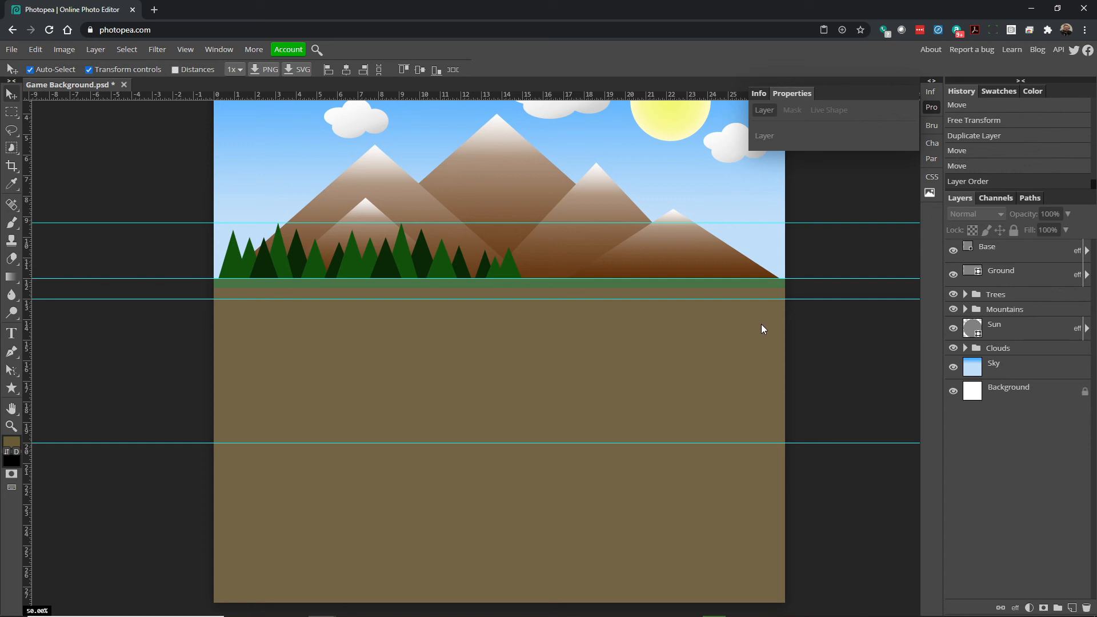
- Draw a rectangle about 636 by 501 px into the ground right of the trees, starting at the surface, above the Base layer
scroll(594, 296, "up", 3)
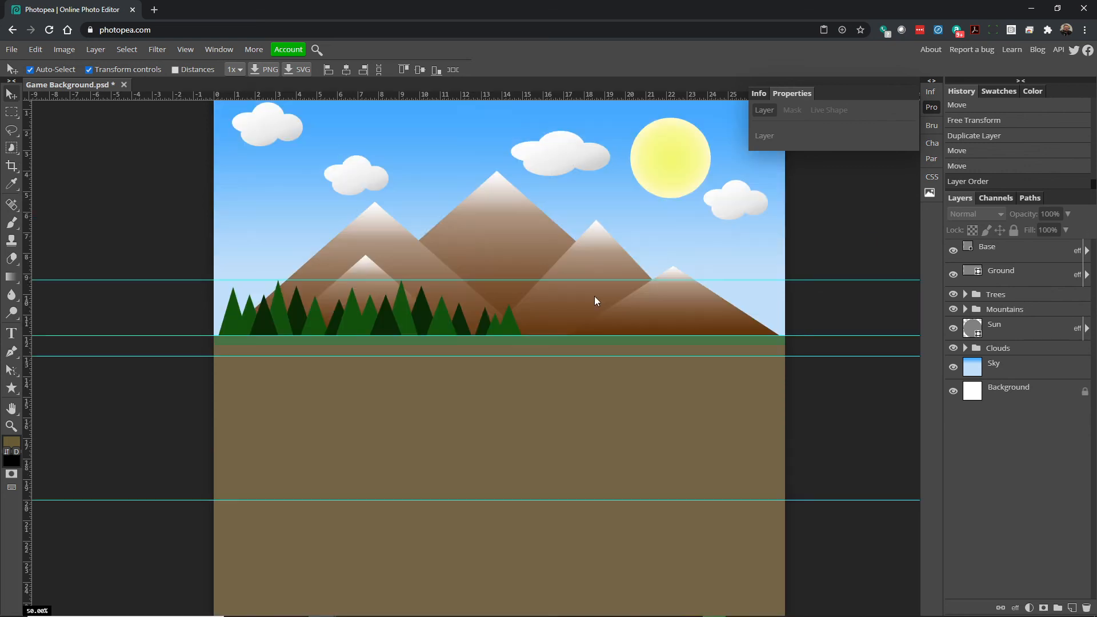
scroll(594, 320, "down", 3)
left_click(1026, 248)
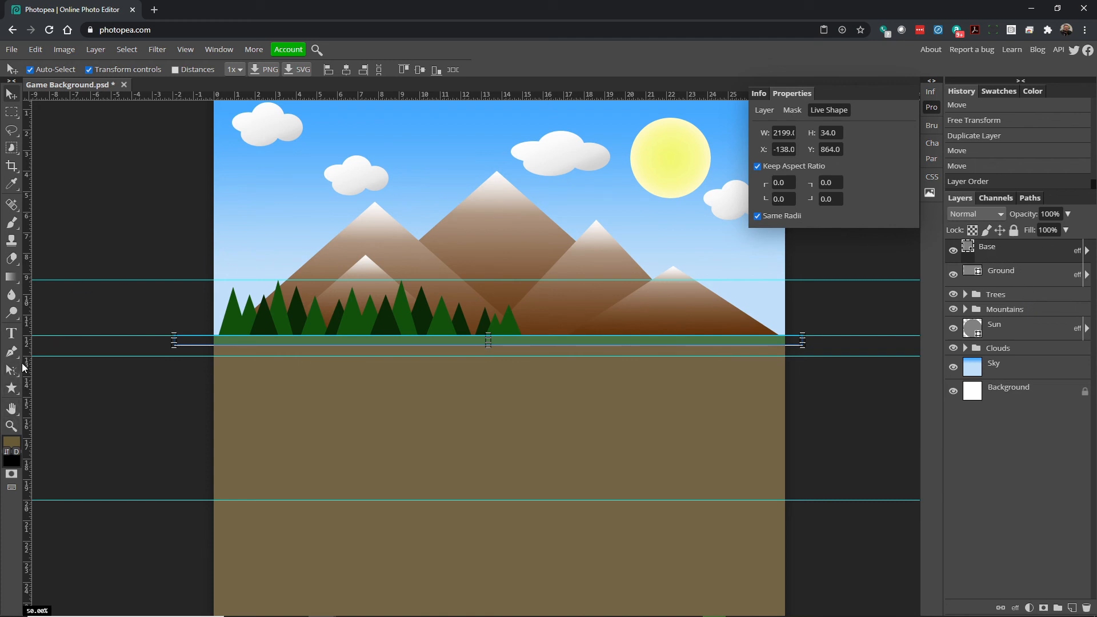
right_click(12, 390)
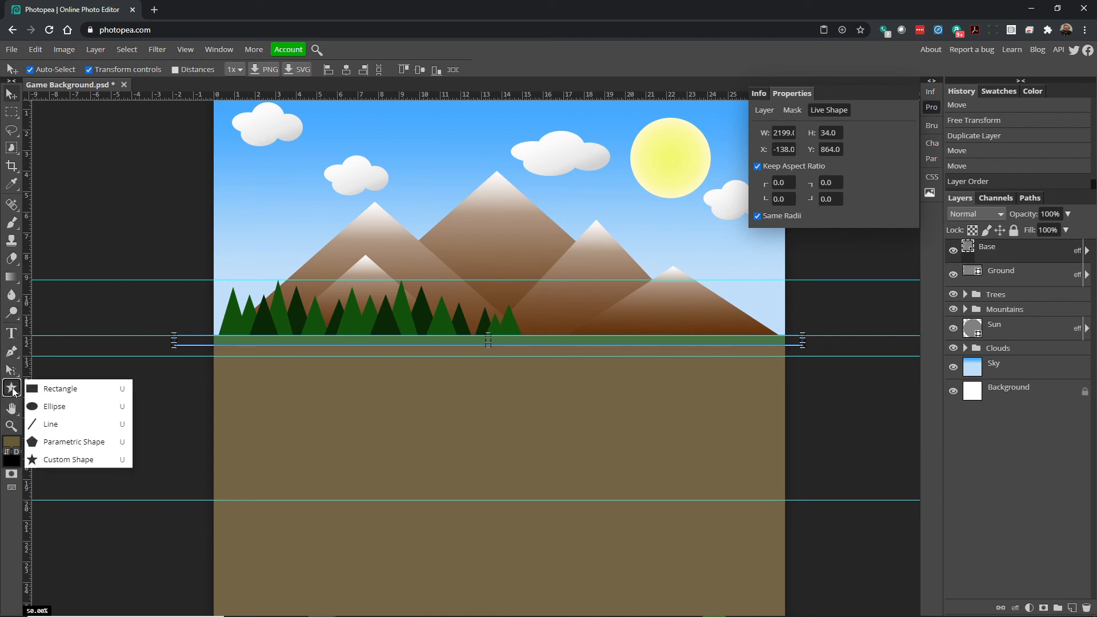
left_click(46, 390)
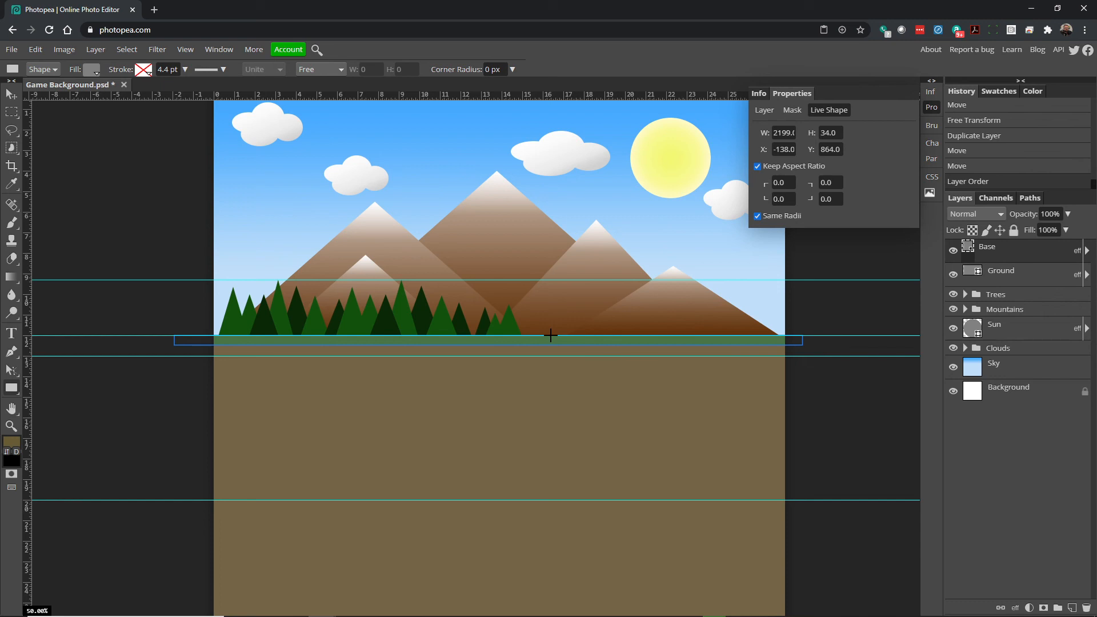
left_click_drag(552, 336, 750, 356)
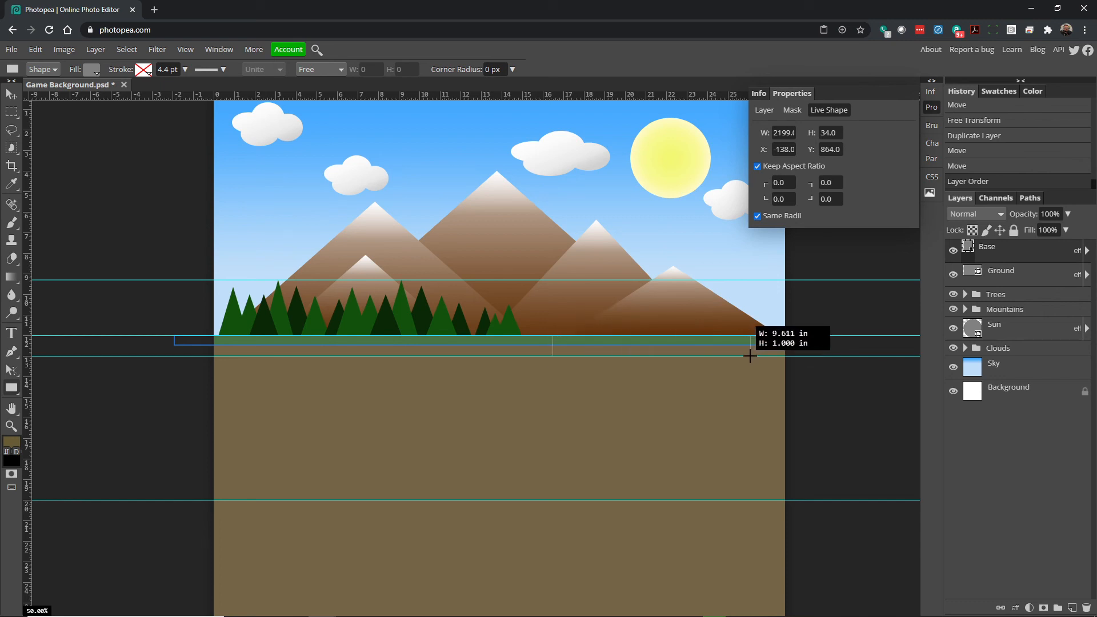
left_click_drag(748, 356, 734, 478)
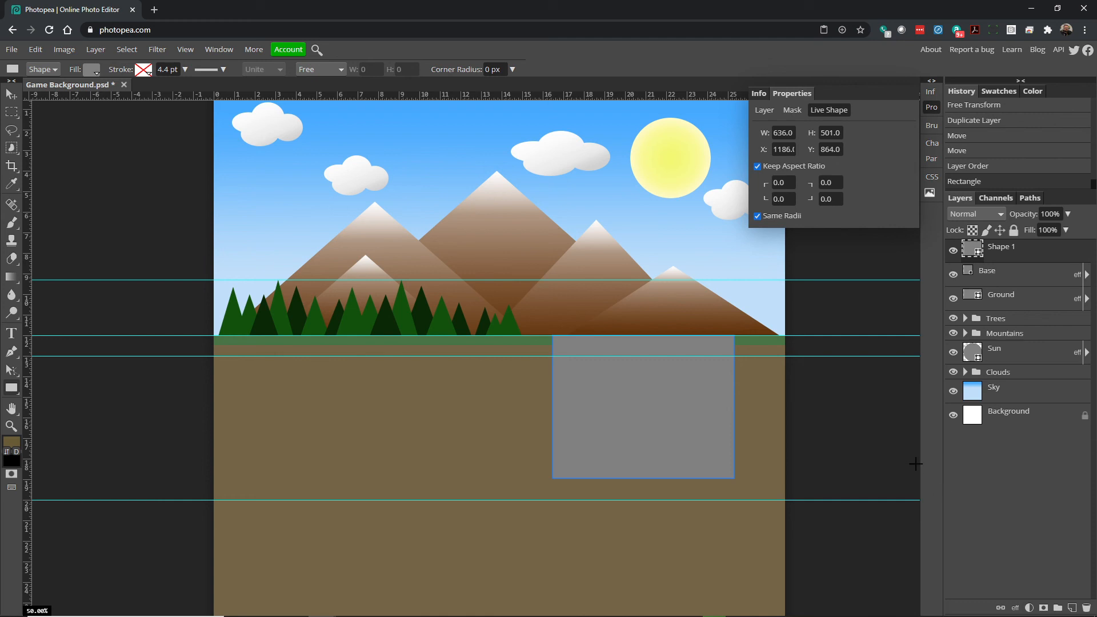
- Rename the new rectangle's layer as Water
double_click(1018, 249)
type("Water")
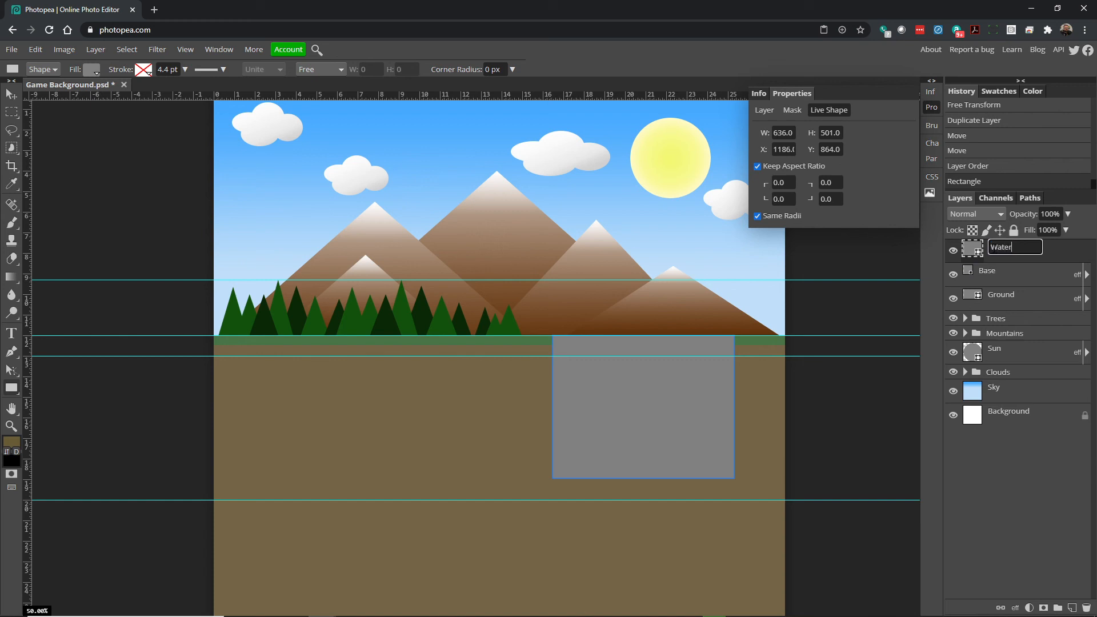
left_click(979, 249)
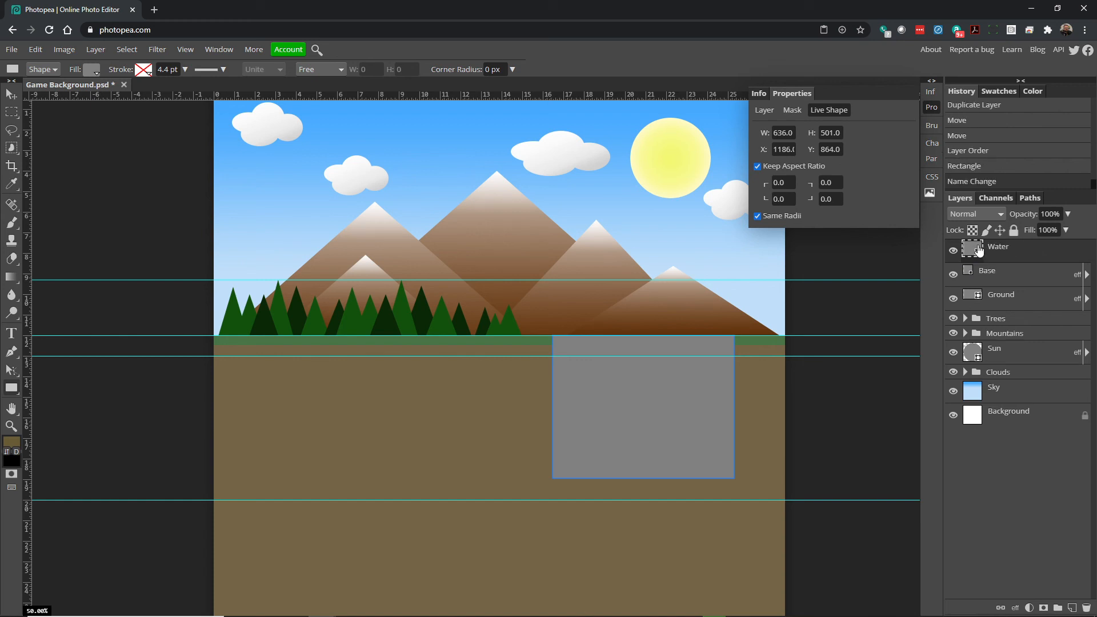
- Add a Gradient Overlay effect to the Water layer
left_click(1015, 608)
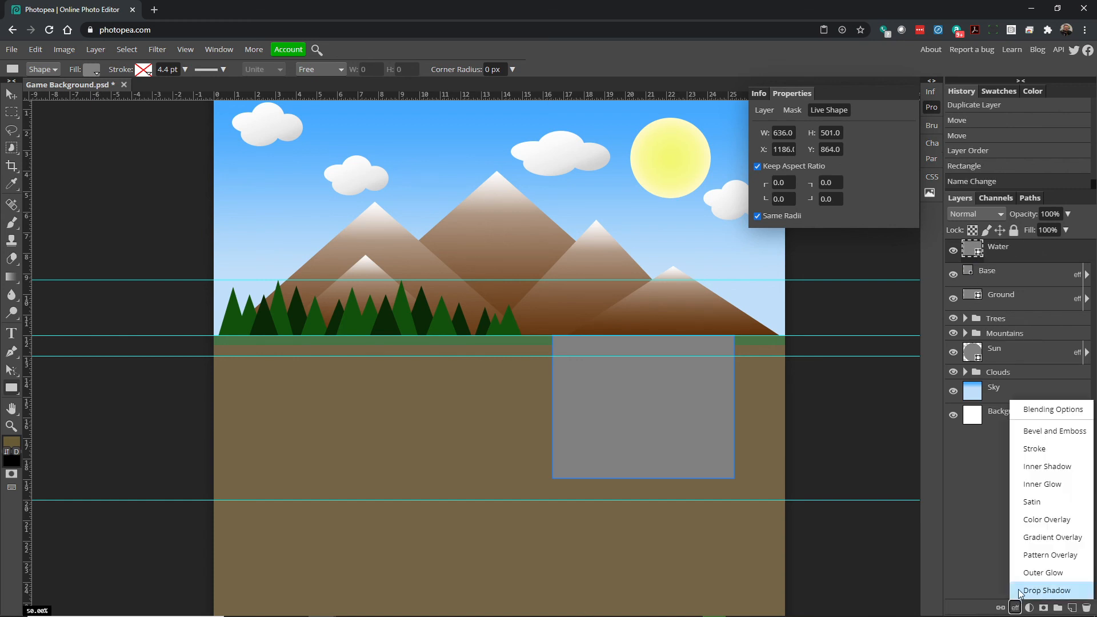
left_click(1053, 537)
left_click_drag(647, 328, 503, 100)
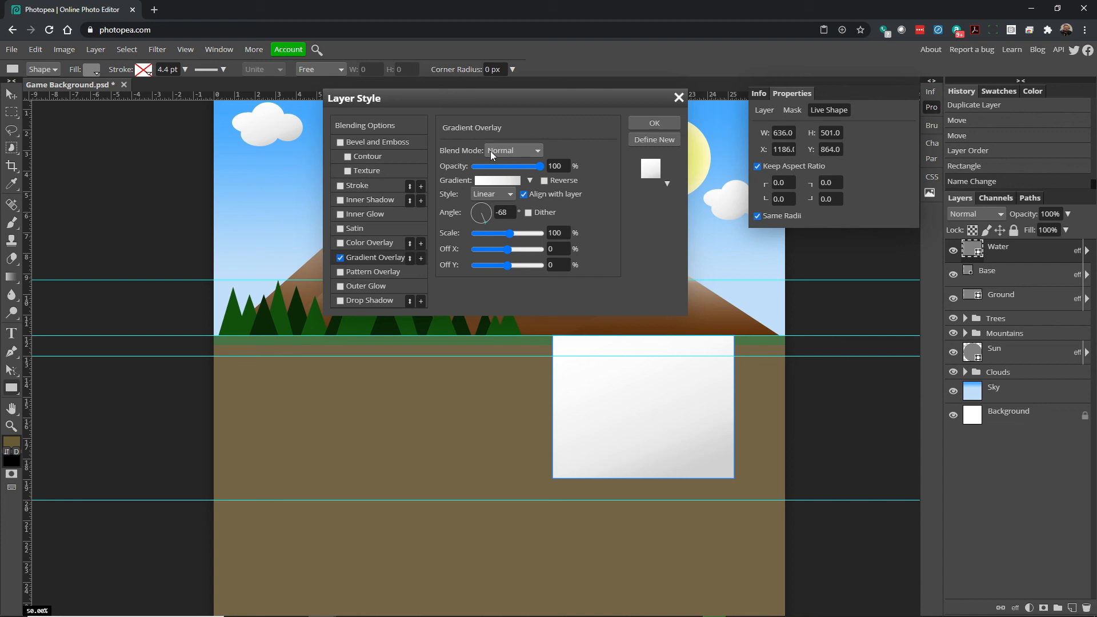
- Set the start colour of the Water layer's linear gradient to light blue 66c4e7
left_click(502, 193)
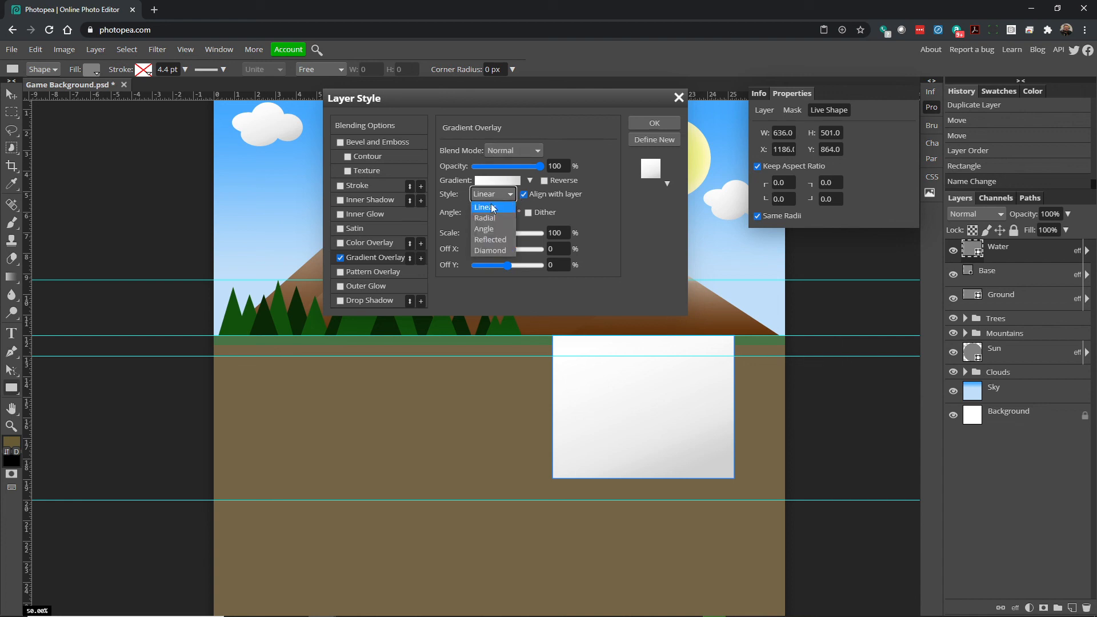
left_click(479, 179)
left_click(478, 179)
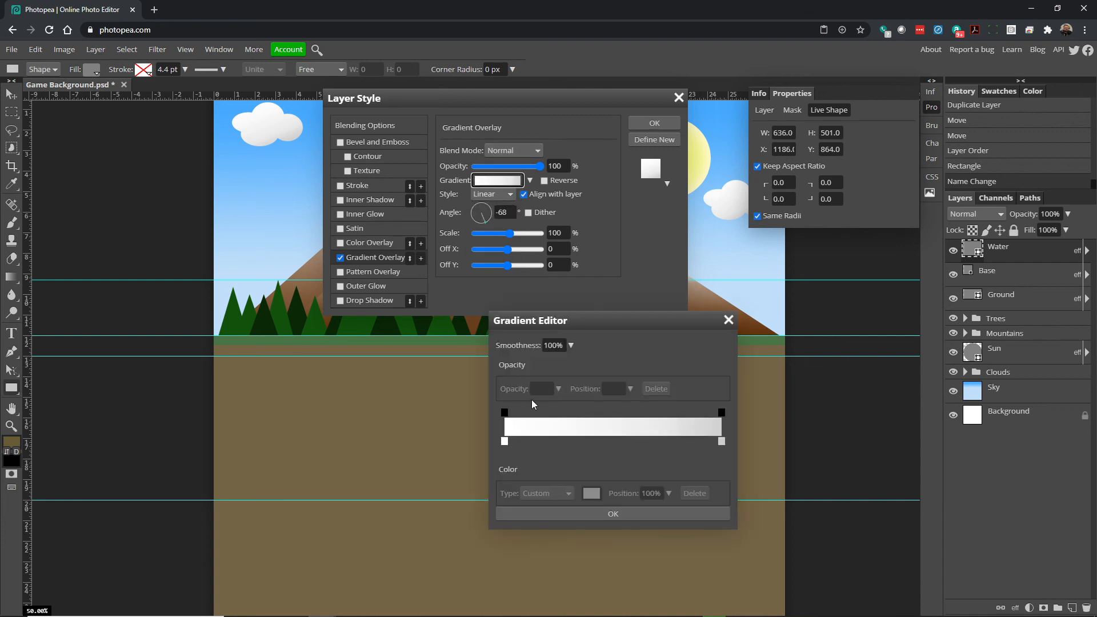
left_click_drag(571, 315, 334, 298)
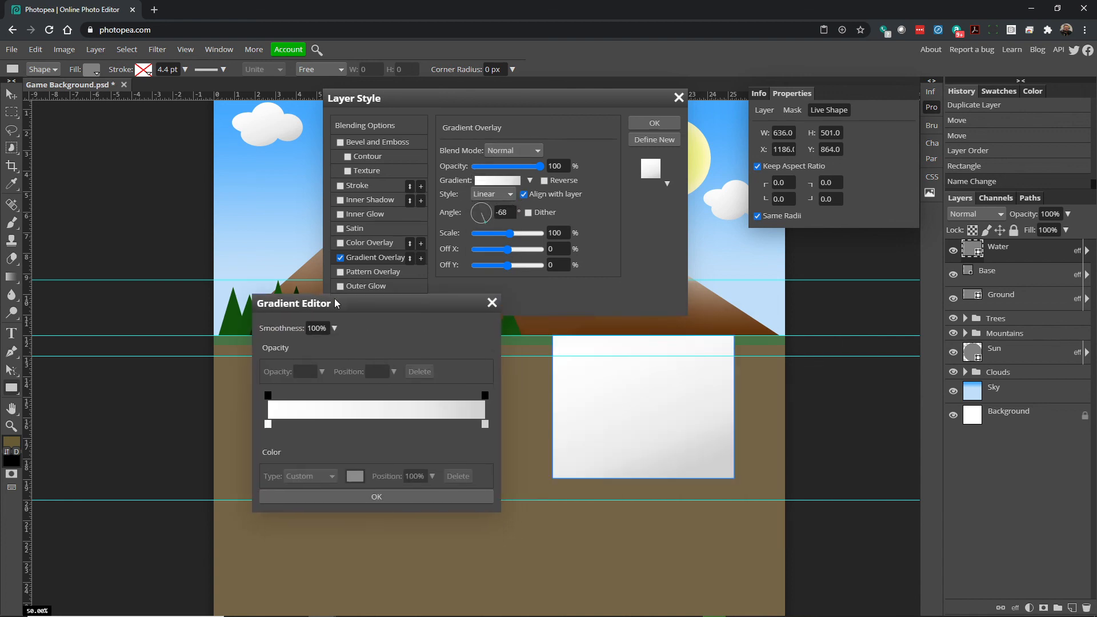
left_click(267, 424)
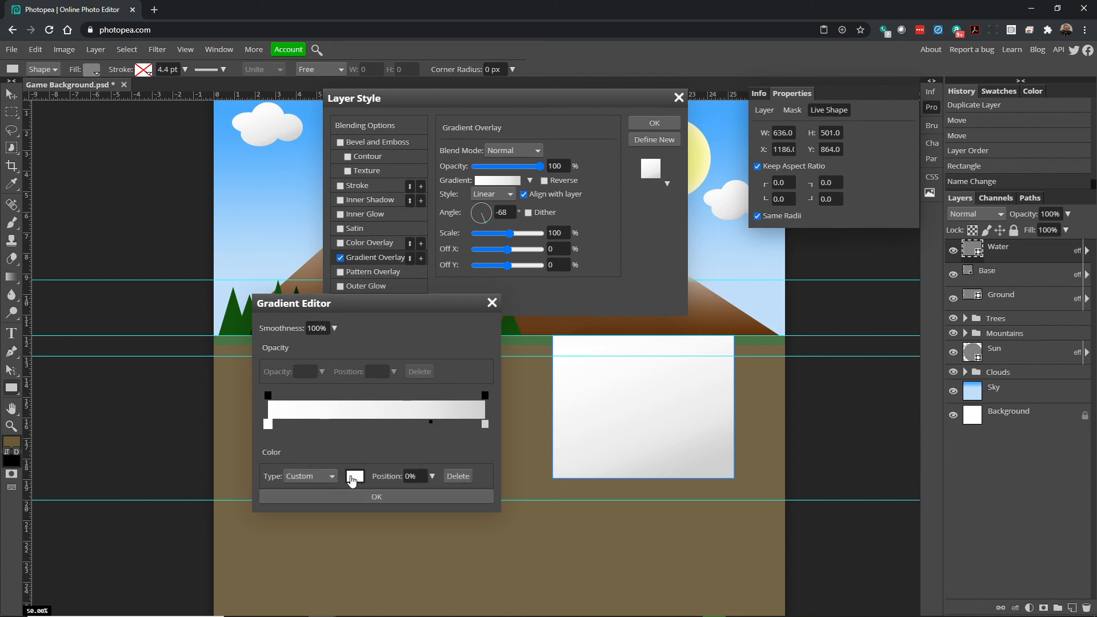
left_click(353, 477)
mouse_move(644, 422)
left_mouse_down()
mouse_move(643, 403)
mouse_move(644, 412)
left_mouse_up()
left_click_drag(565, 358, 660, 403)
left_click_drag(684, 457, 639, 437)
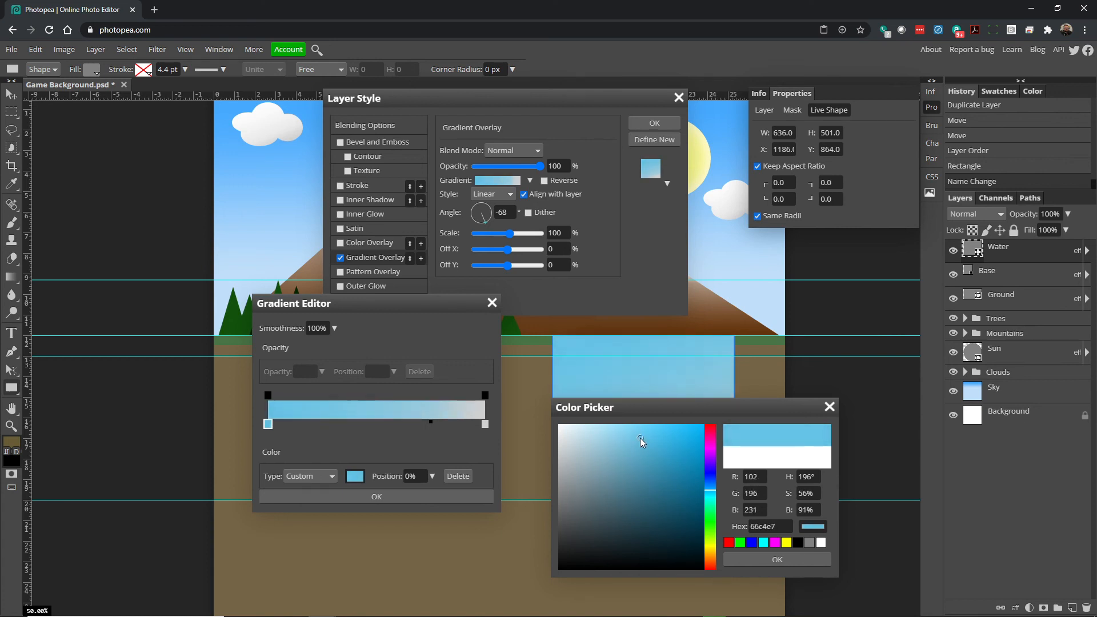
left_click(775, 562)
- Set the water gradient's end colour to dark blue 175596 and its midpoint to 50%
left_click(485, 423)
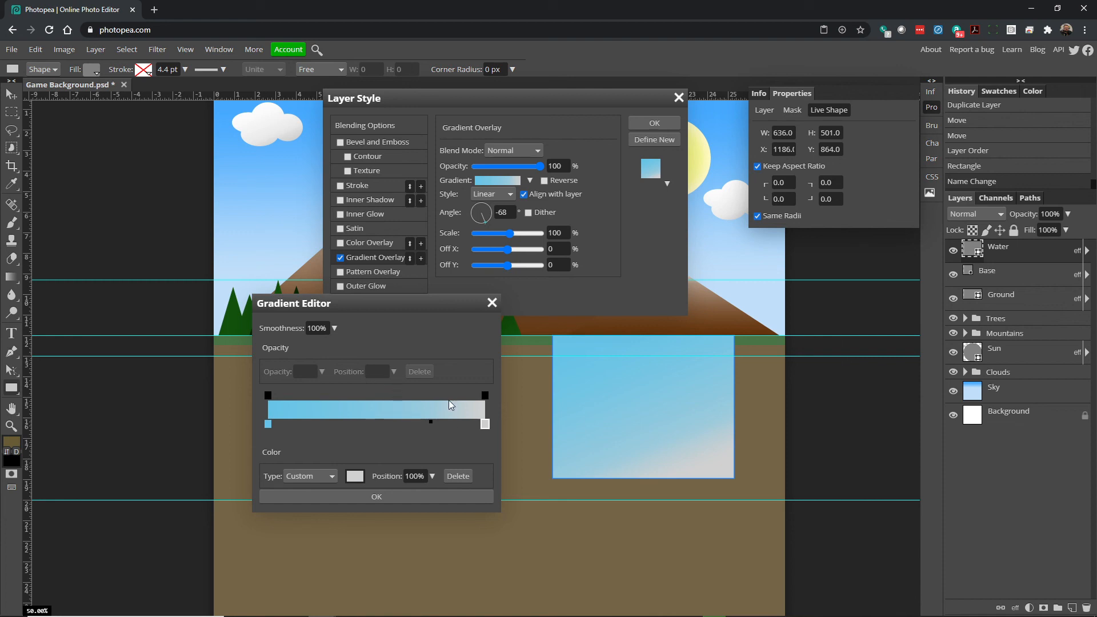
double_click(485, 424)
left_click_drag(657, 479, 693, 504)
left_click_drag(689, 402, 773, 333)
left_click_drag(748, 384, 794, 414)
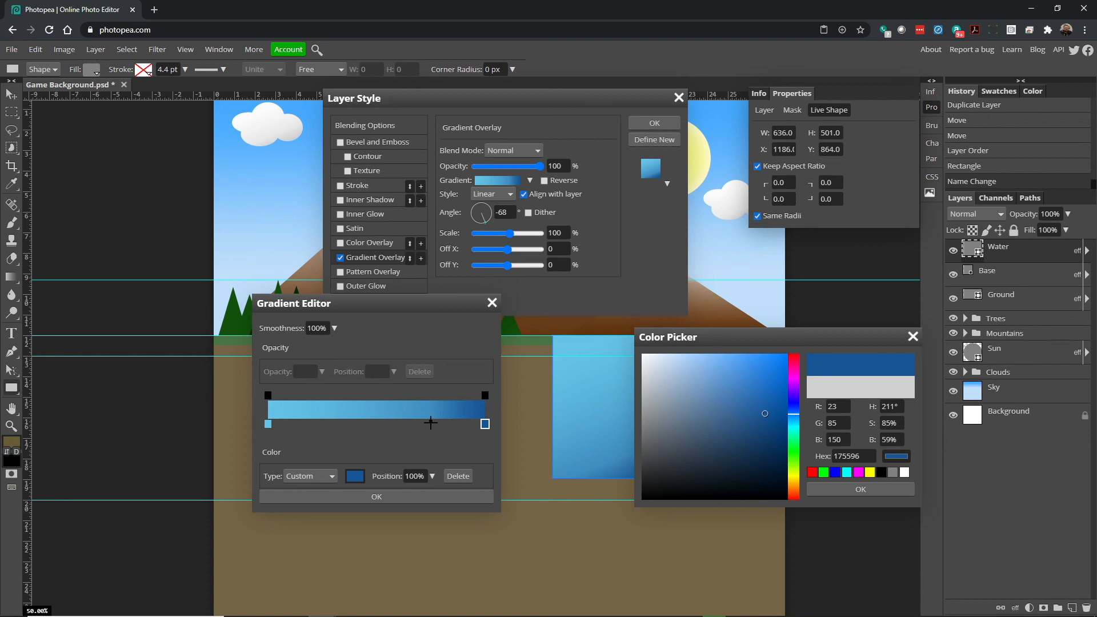
left_click(860, 489)
left_click_drag(430, 421, 376, 425)
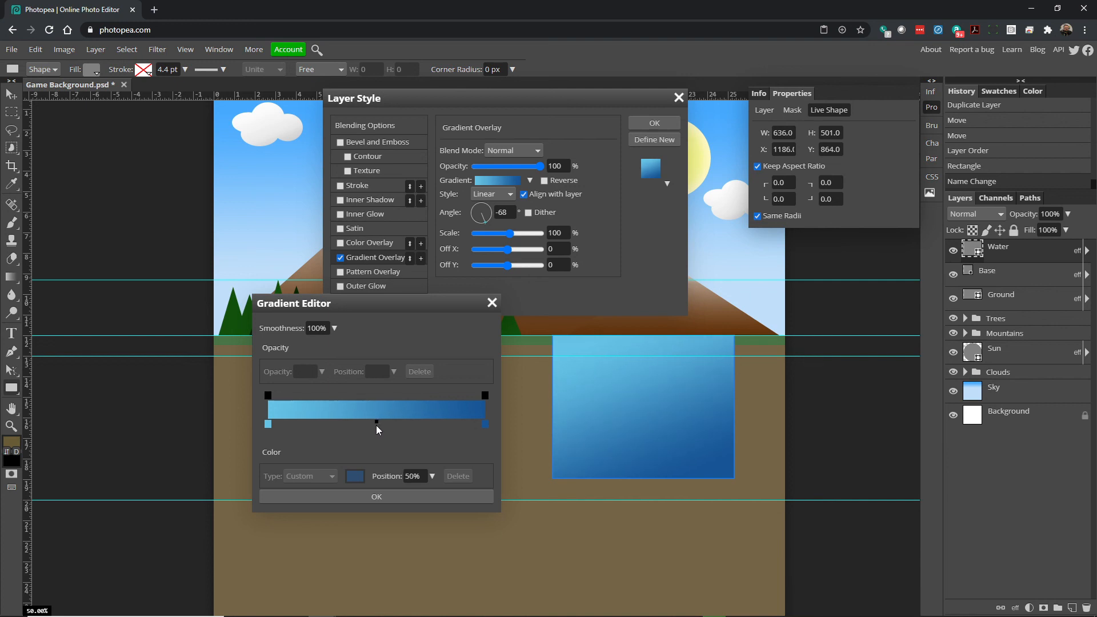
left_click(368, 495)
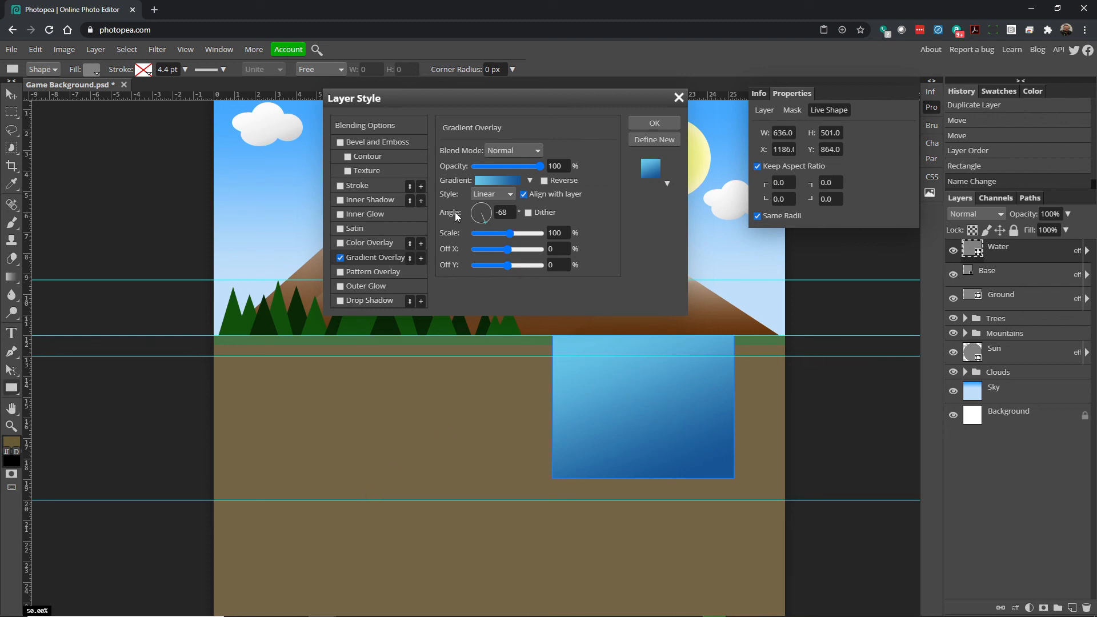
- Set the water gradient's angle to -90° and apply the layer style
left_click_drag(484, 223, 481, 221)
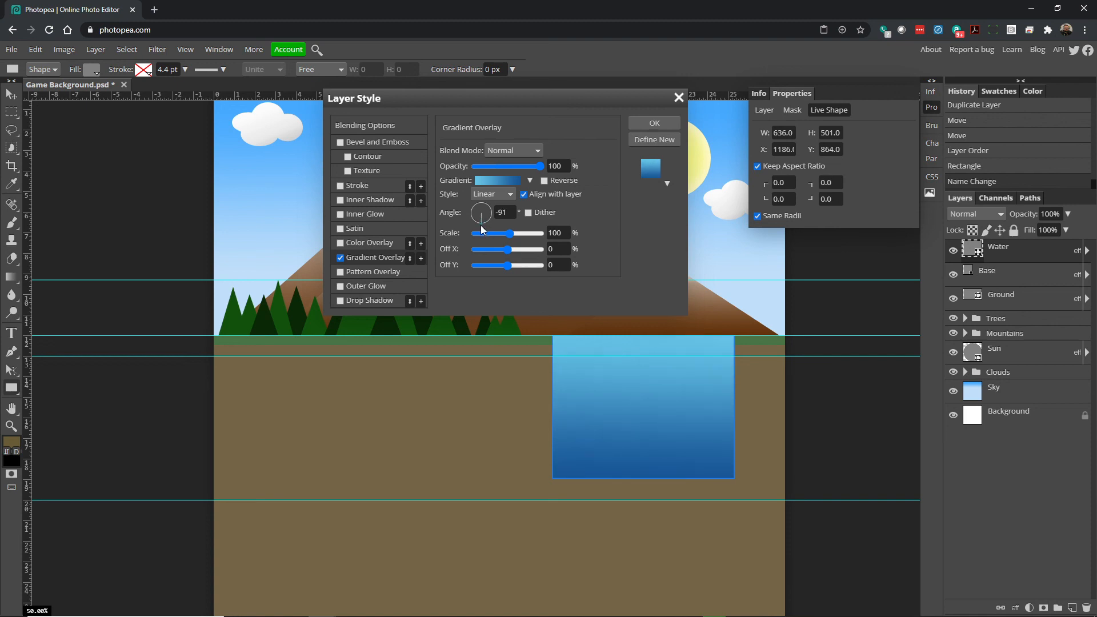
left_click(501, 212)
type("-90")
left_click(636, 125)
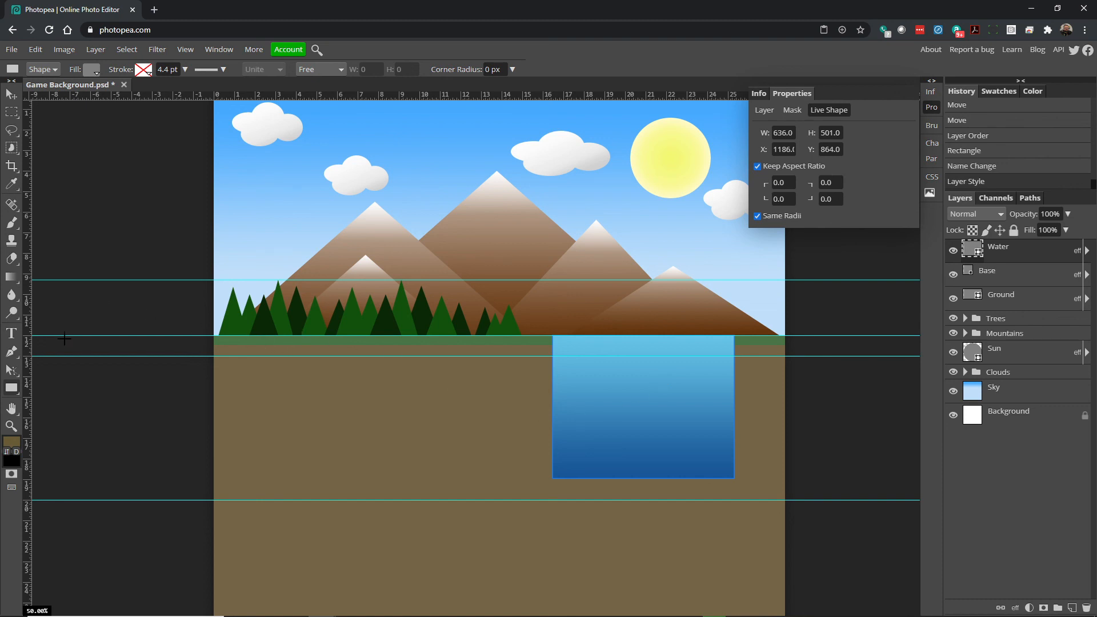
- Examine the scene at 66.67% zoom, from the sky and trees down to the ground and water
left_click(11, 426)
left_click(358, 342)
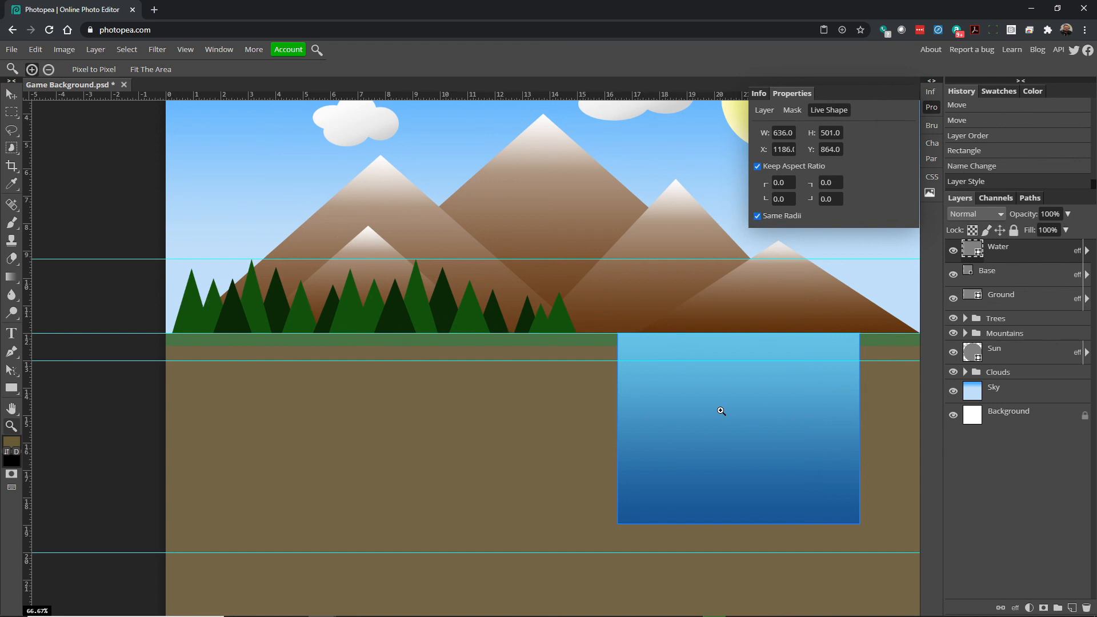
scroll(521, 321, "up", 3)
scroll(523, 324, "down", 2)
scroll(523, 325, "down", 3)
scroll(523, 324, "up", 3)
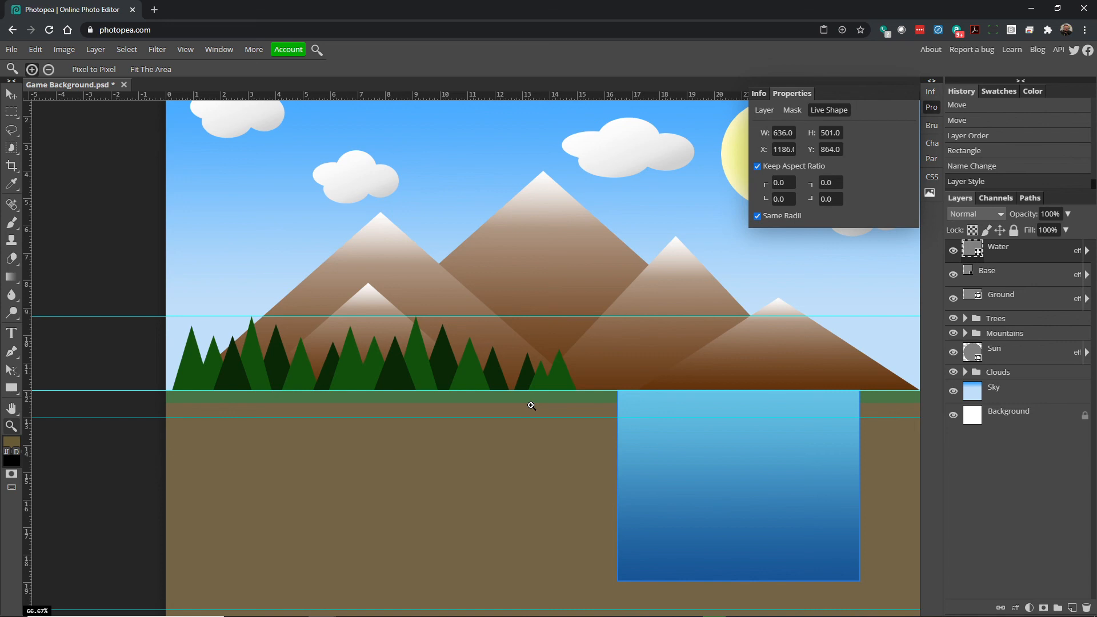
scroll(573, 402, "down", 2)
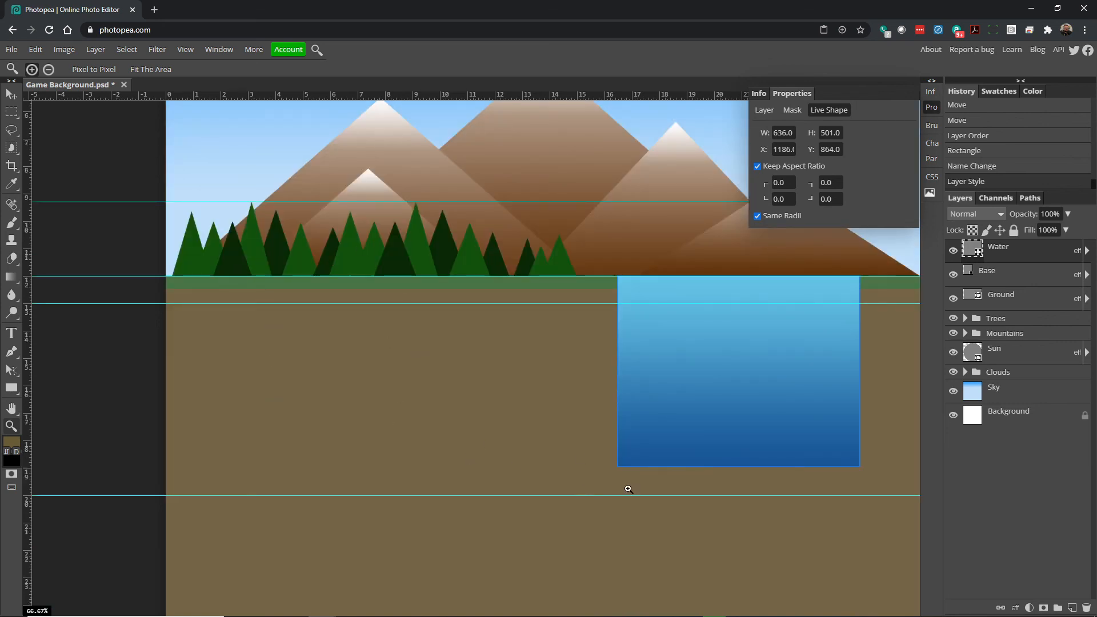
scroll(412, 311, "up", 2)
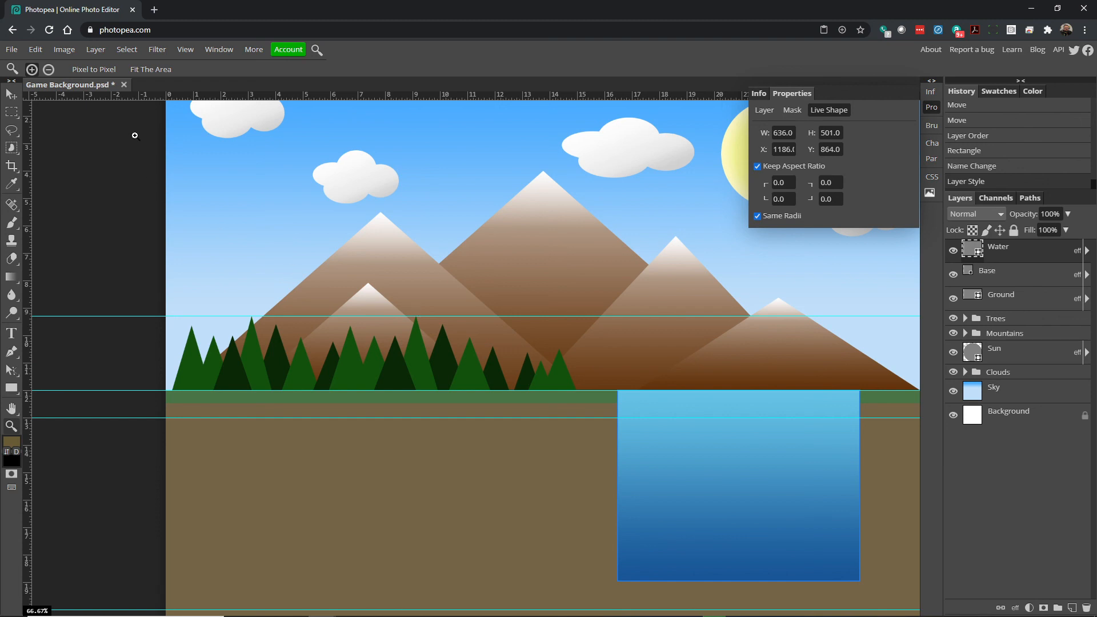
- Select the Ground layer for editing
left_click(11, 94)
left_click(454, 453)
scroll(611, 448, "down", 3)
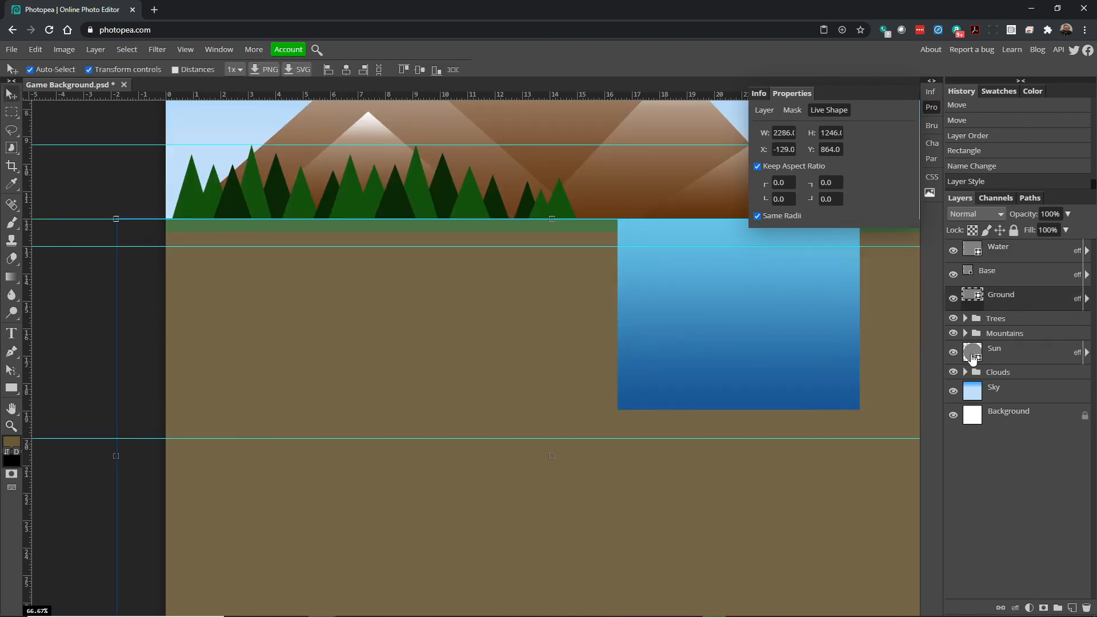
left_click(1014, 607)
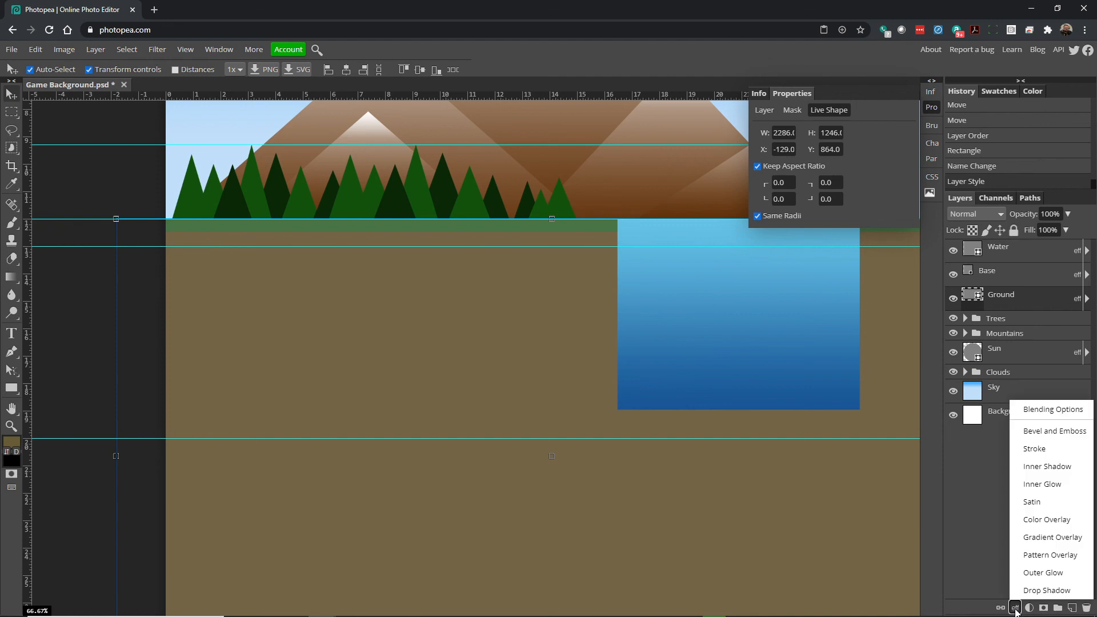
left_click(1053, 537)
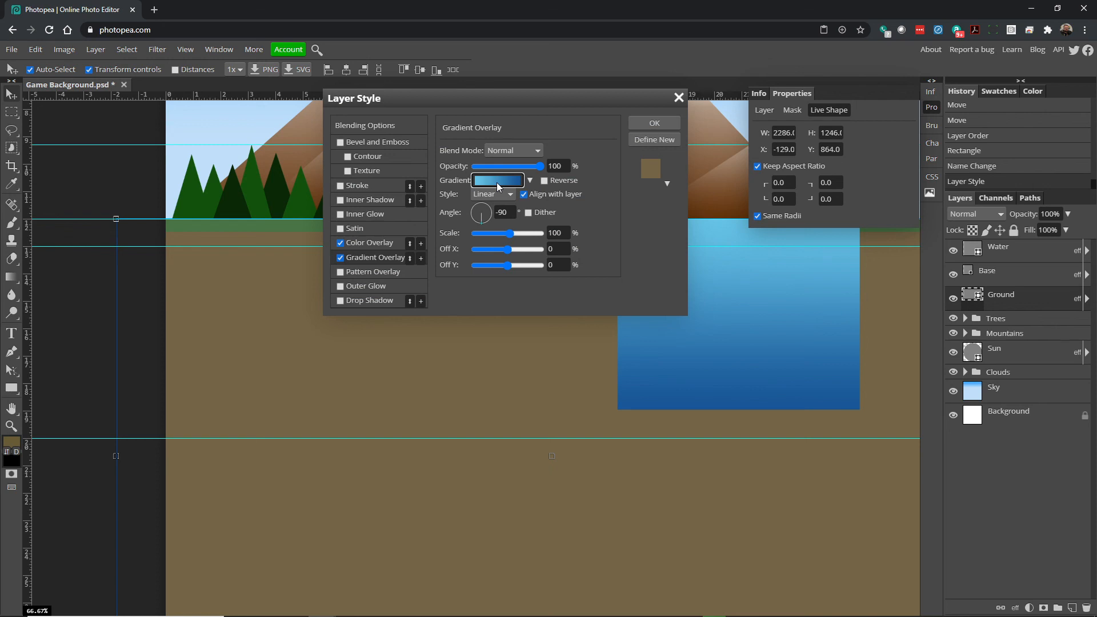
left_click(496, 182)
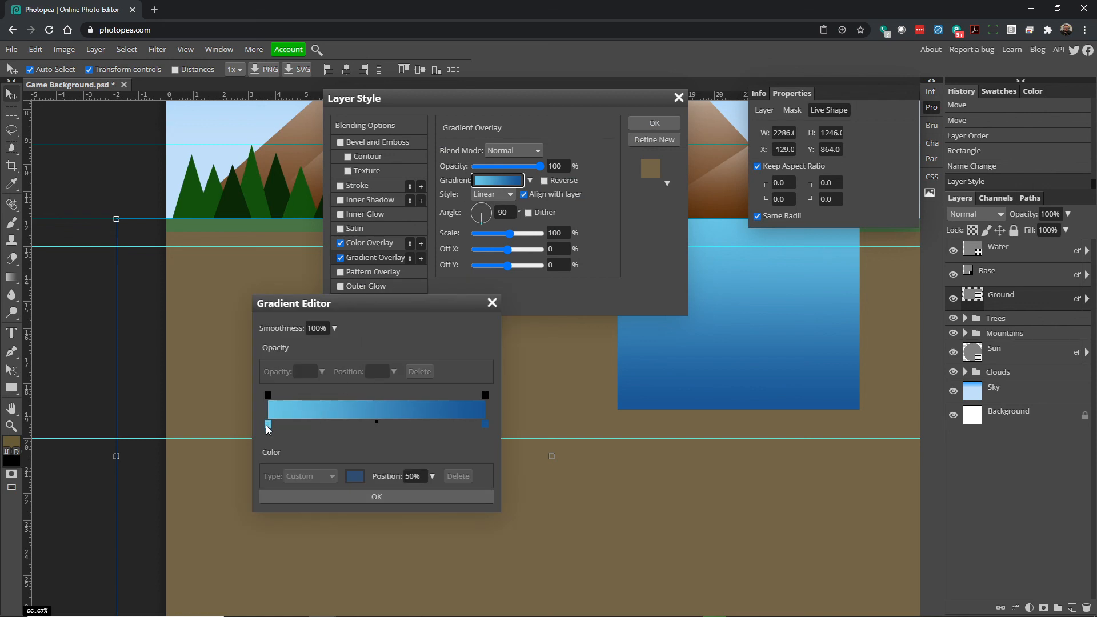
left_click(491, 303)
left_click(345, 245)
left_click(341, 243)
left_click(341, 242)
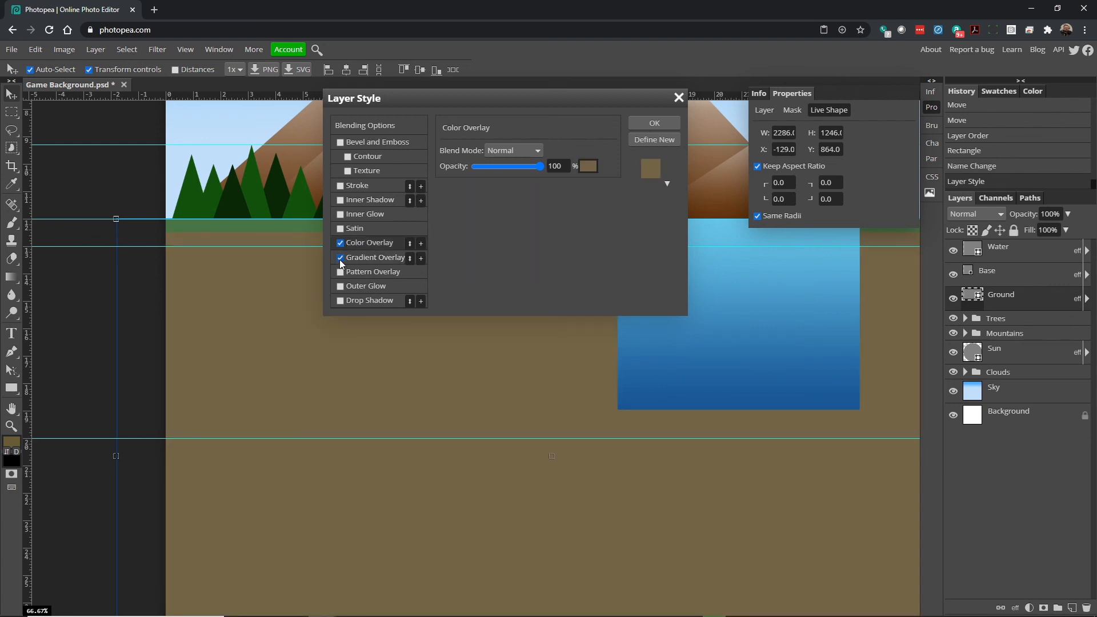
left_click(341, 258)
- Enable a Pattern Overlay on the Ground layer and choose a dark pattern from the preset swatches
left_click_drag(449, 106, 501, 175)
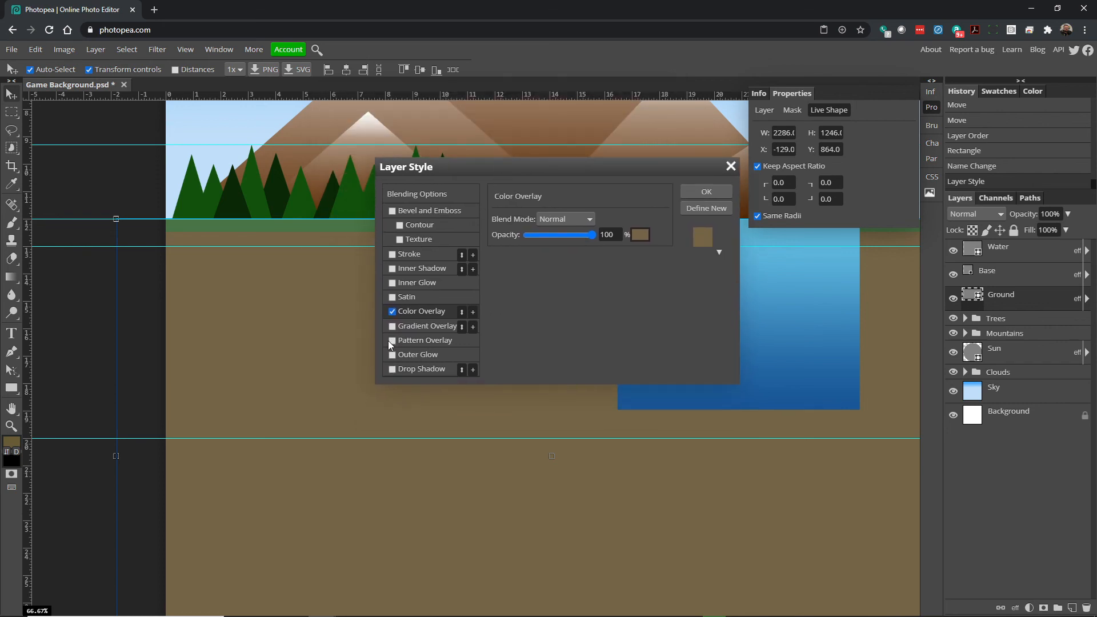
left_click(388, 341)
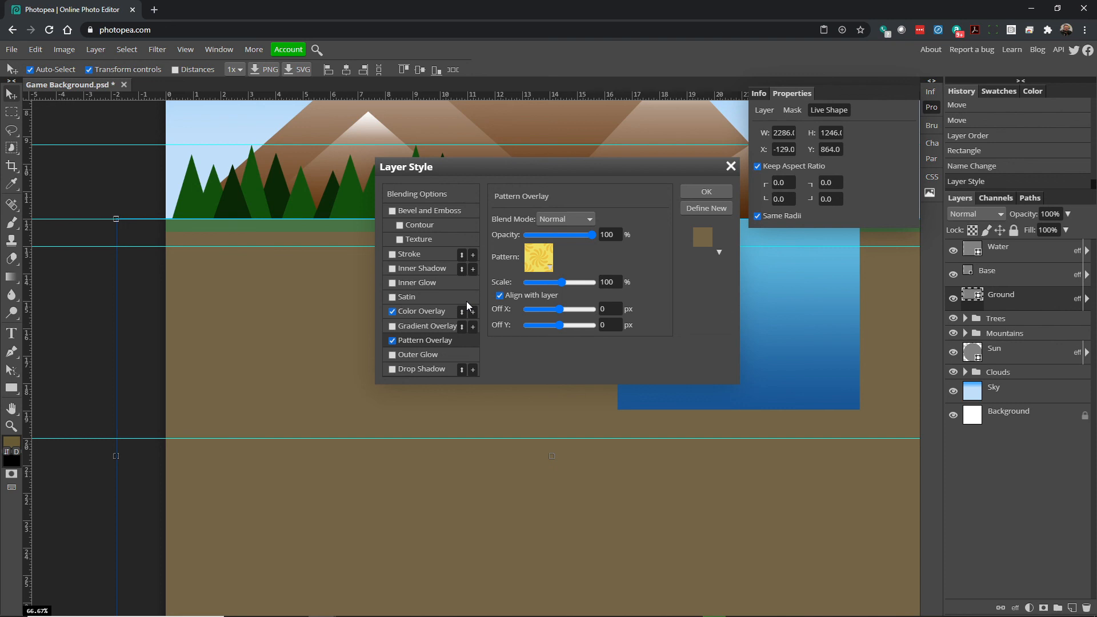
left_click(547, 268)
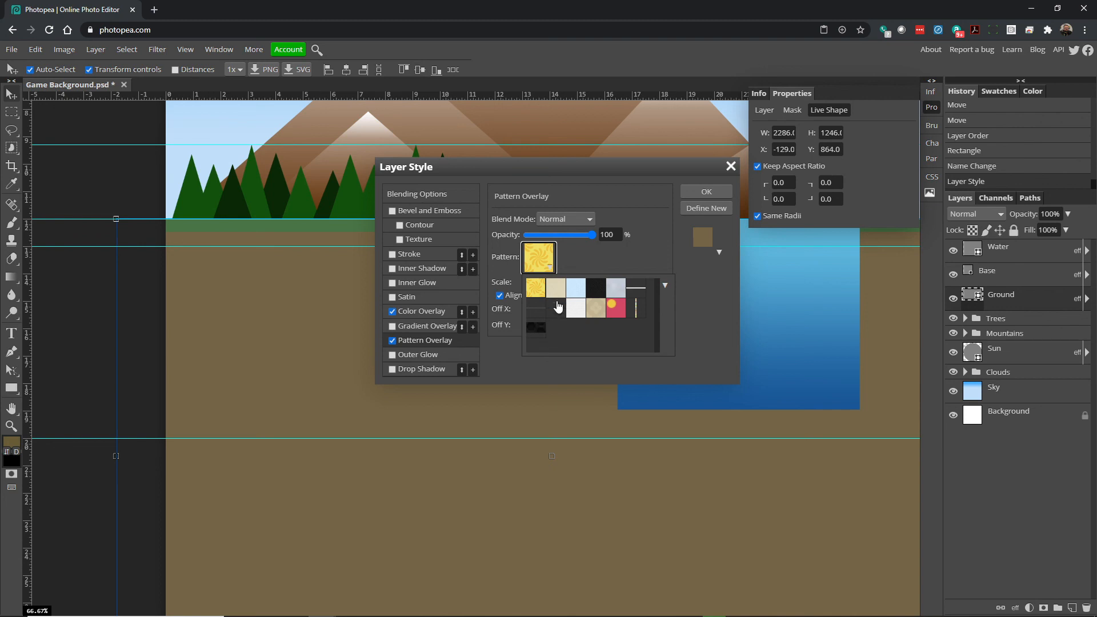
left_click(665, 285)
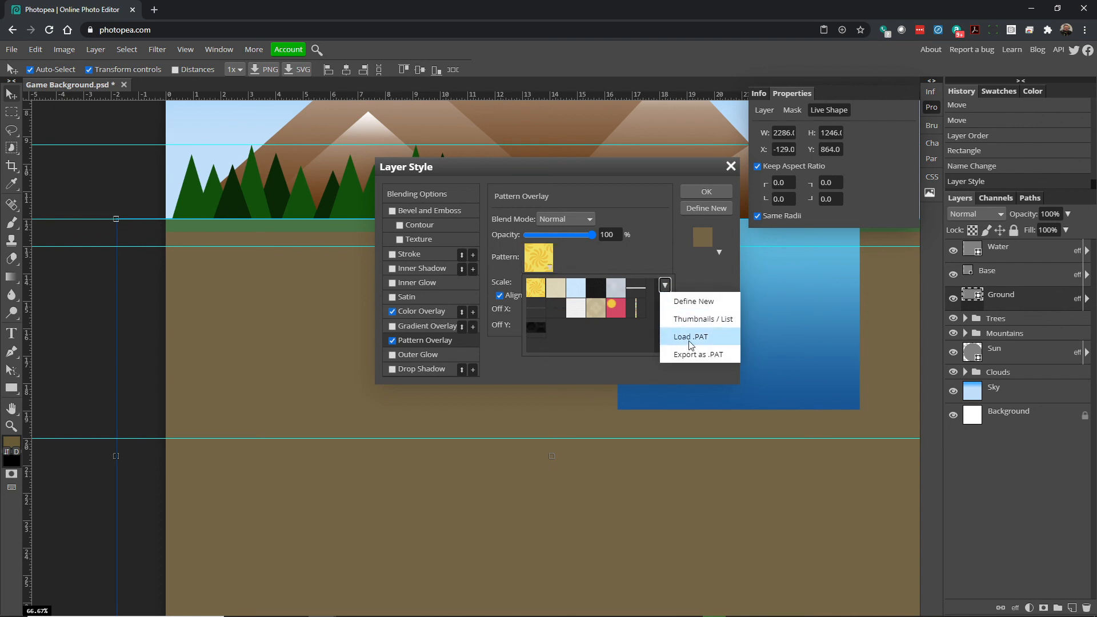
left_click(611, 331)
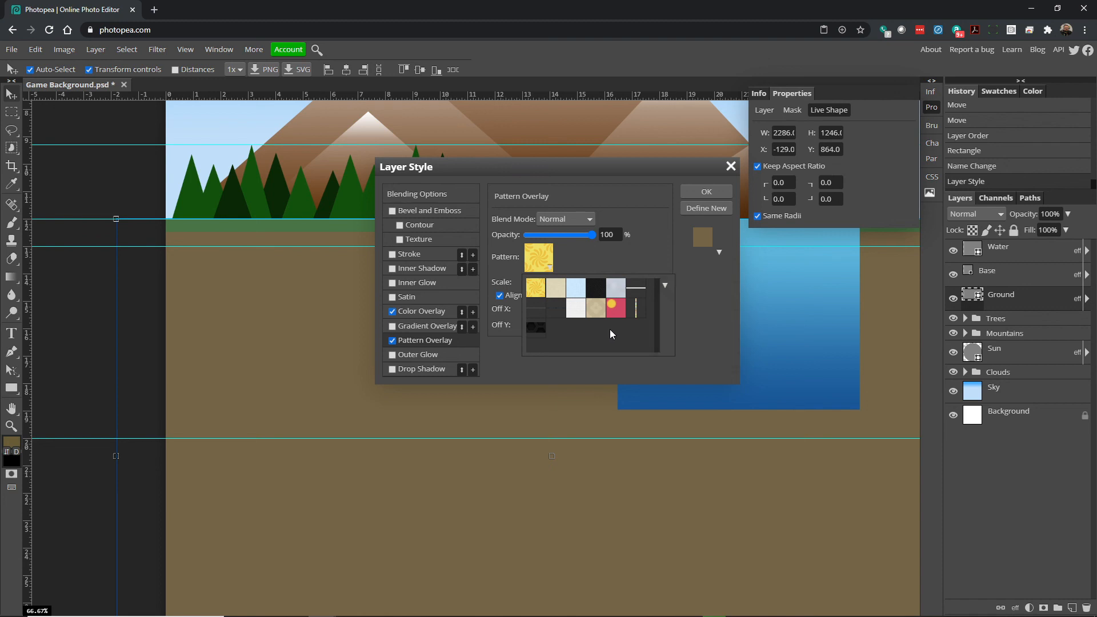
left_click(533, 314)
- Compare the ground with its Color Overlay switched off and on over the pattern
left_click(392, 312)
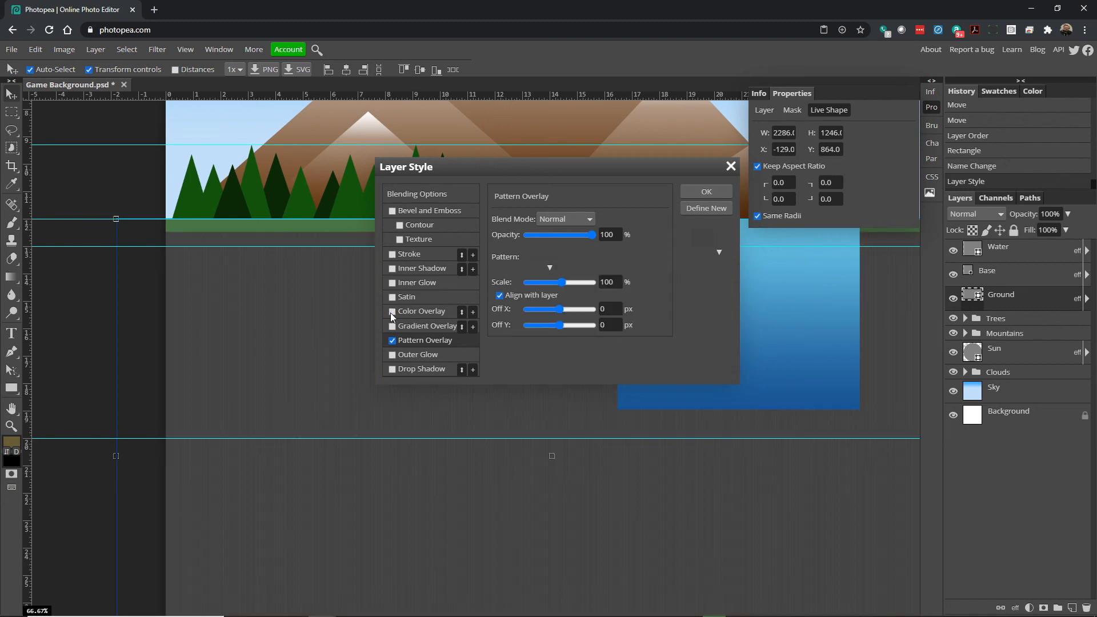
left_click(392, 312)
left_click(392, 312)
left_click(421, 312)
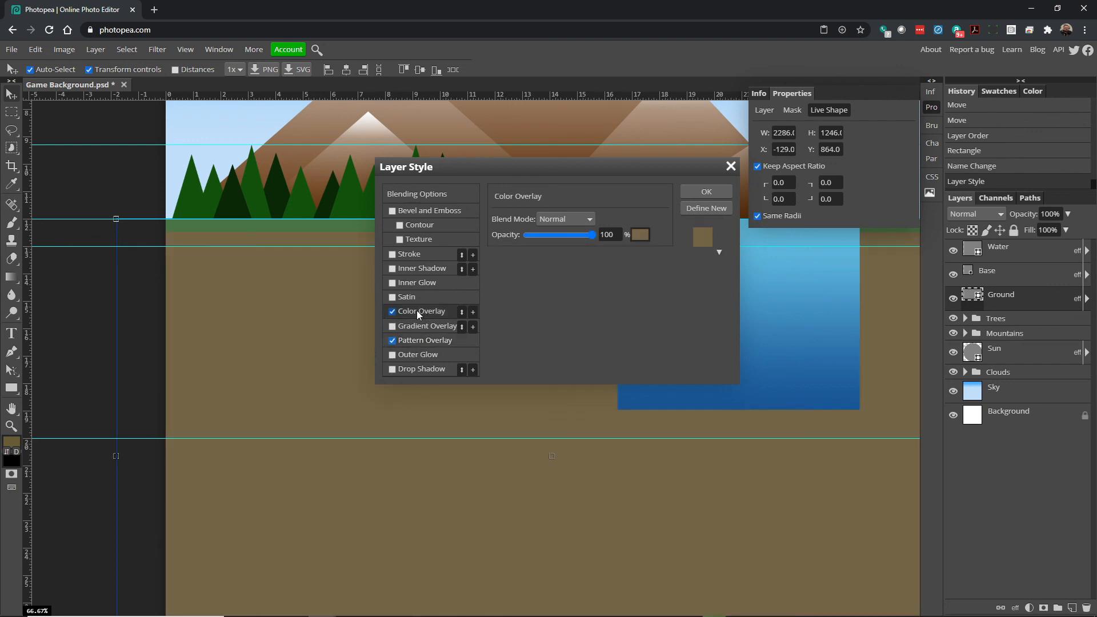
left_click(392, 340)
left_click(403, 338)
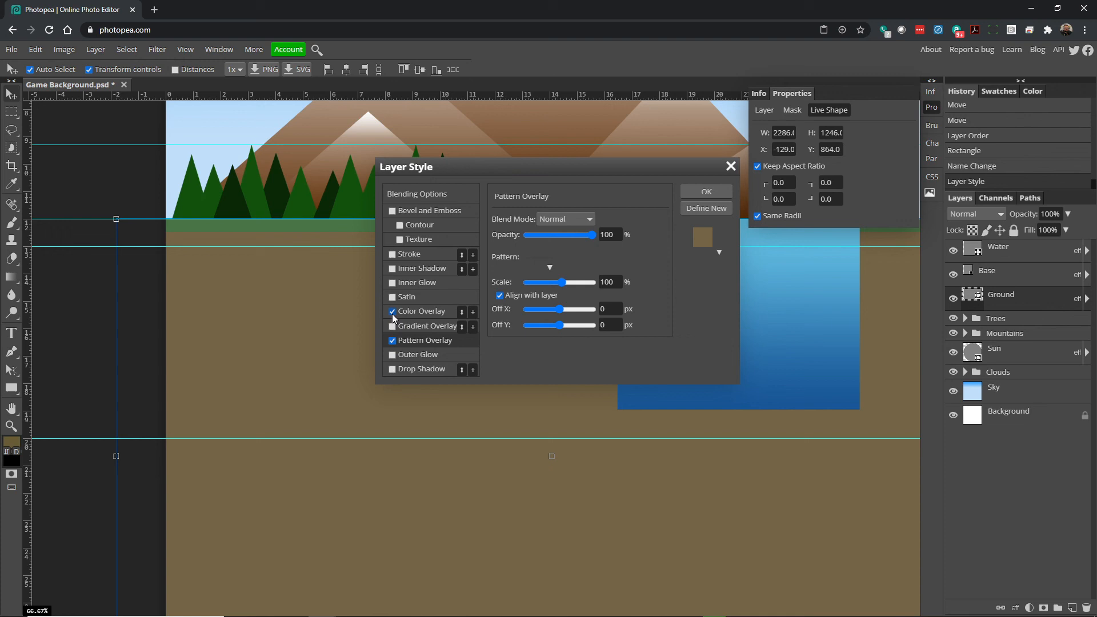
left_click(393, 312)
- Change the ground's overlay pattern to the dark blue-grey one with fine vertical stripes
left_click(543, 267)
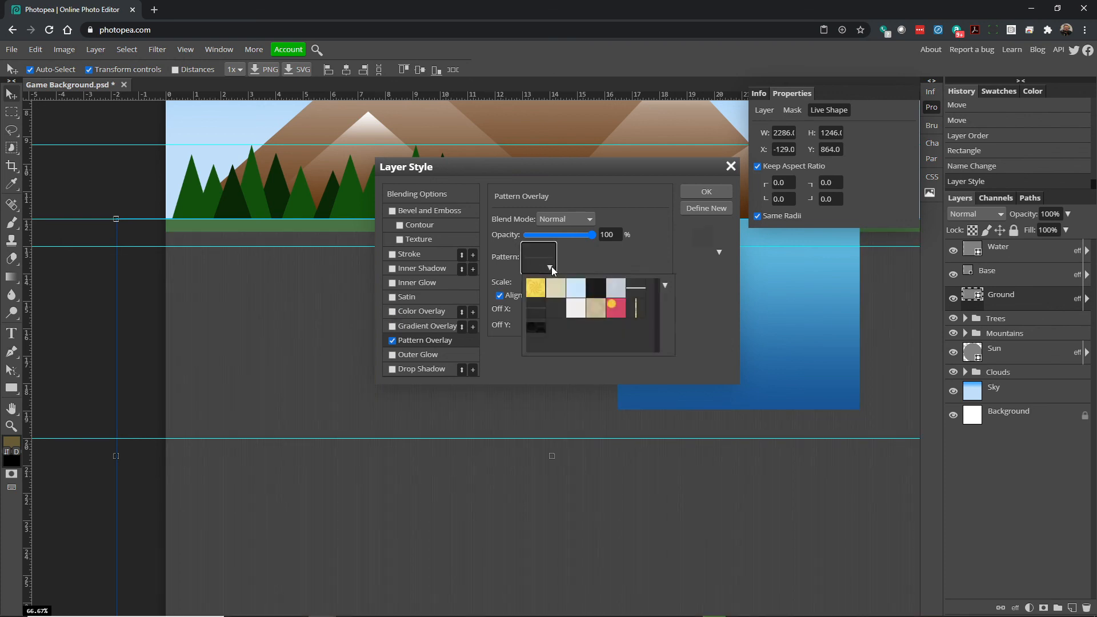
left_click(537, 329)
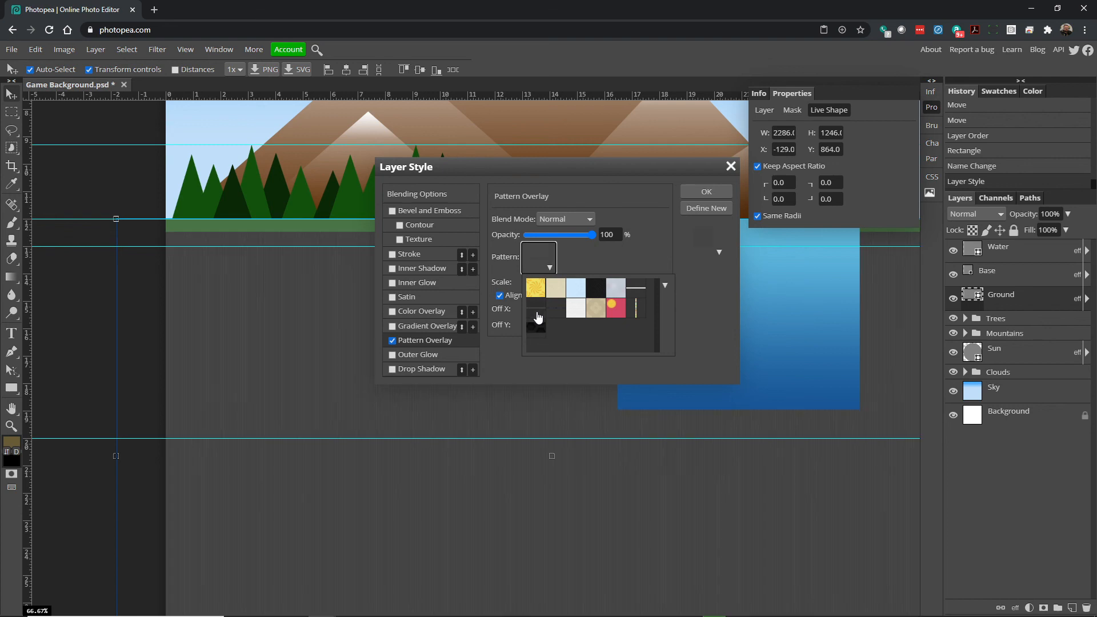
left_click(538, 313)
left_click(553, 313)
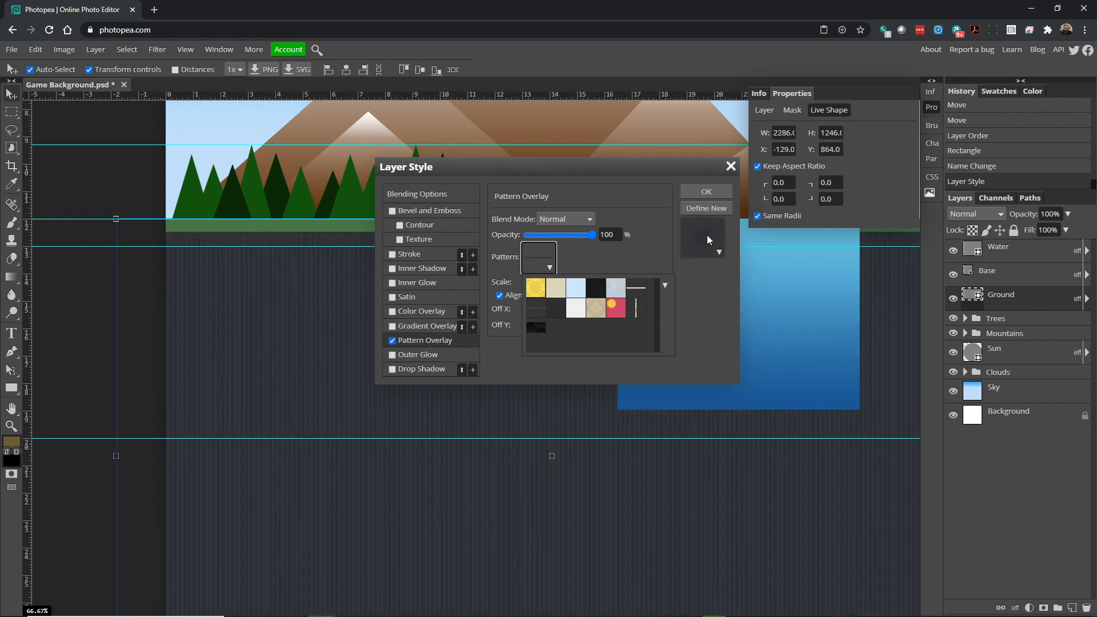
left_click_drag(575, 231, 621, 238)
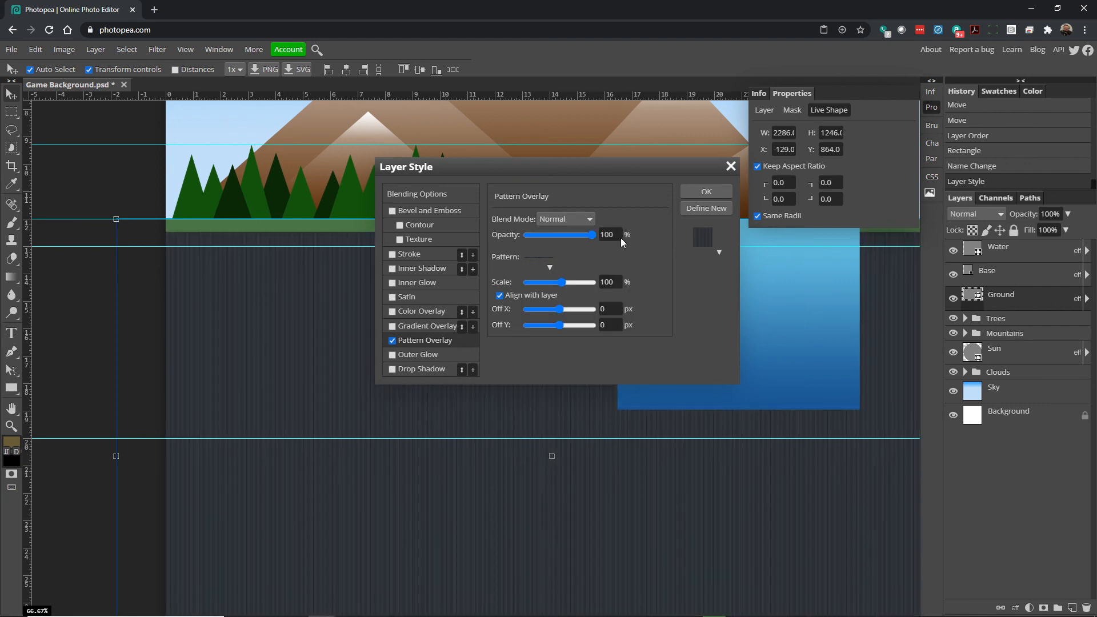
- Re-enable the ground's brown Color Overlay at about 53% opacity so the pattern shows through, and apply the layer style
left_click(419, 314)
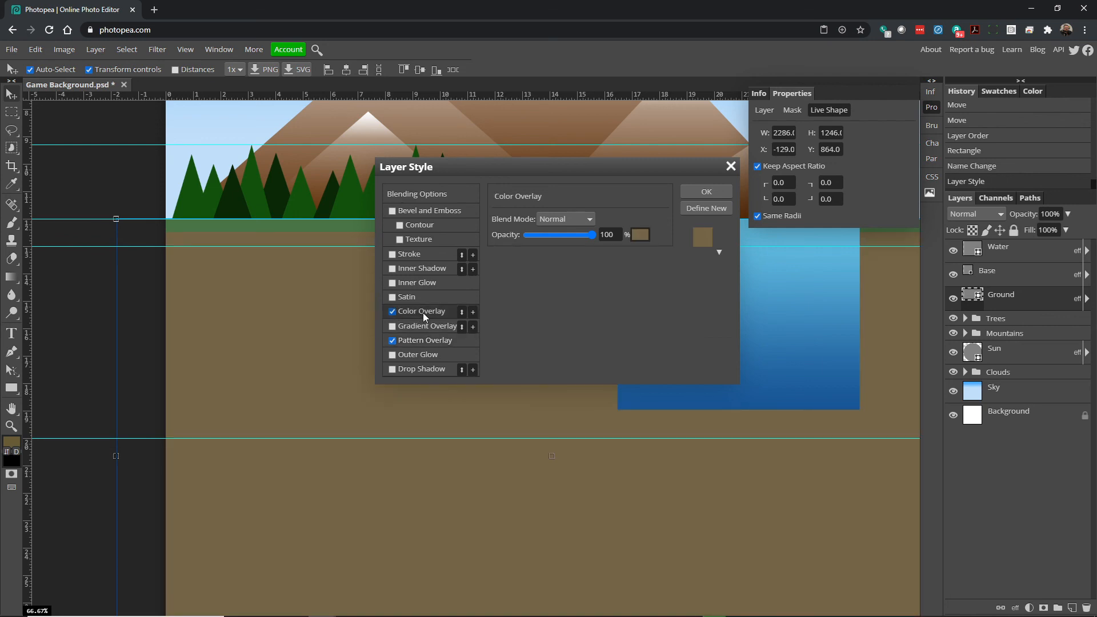
mouse_move(591, 235)
left_mouse_down()
mouse_move(577, 236)
mouse_move(592, 234)
left_mouse_up()
left_click(562, 236)
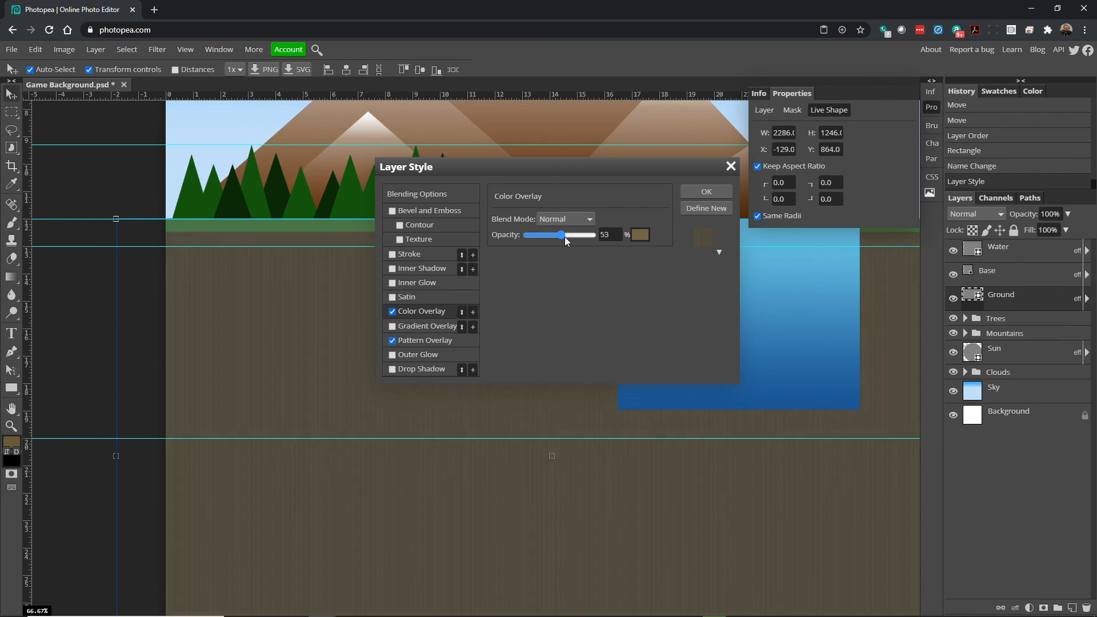
left_click(569, 236)
left_click(565, 237)
left_click(563, 238)
left_click(706, 192)
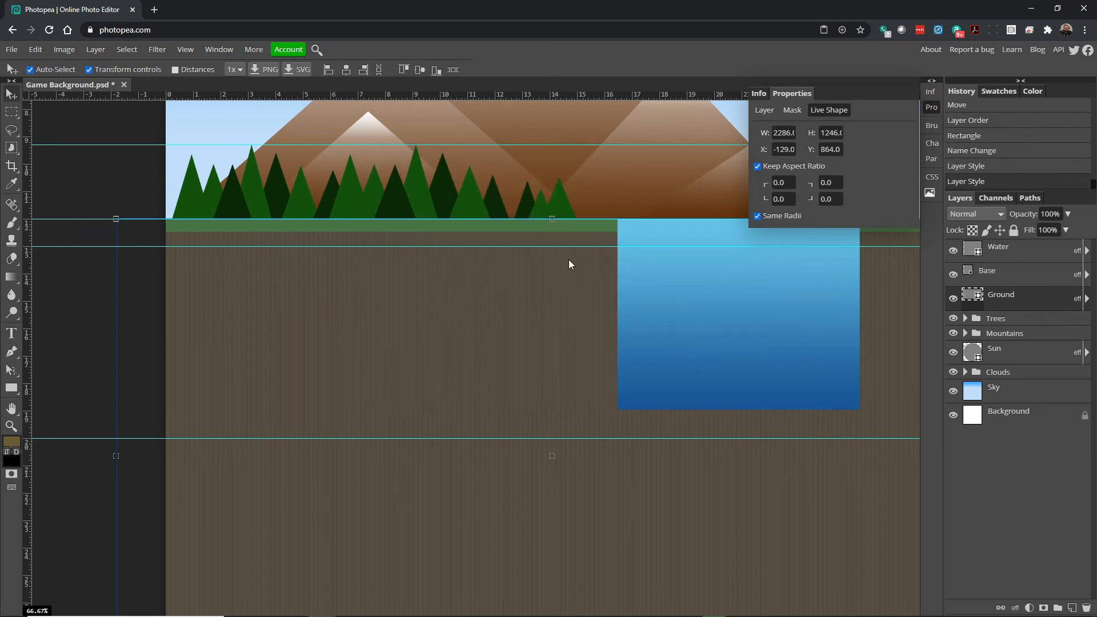
- Examine the patterned ground and the rest of the scene at 100%, 50% and 66.67% zoom
scroll(568, 259, "up", 3)
scroll(574, 253, "down", 1)
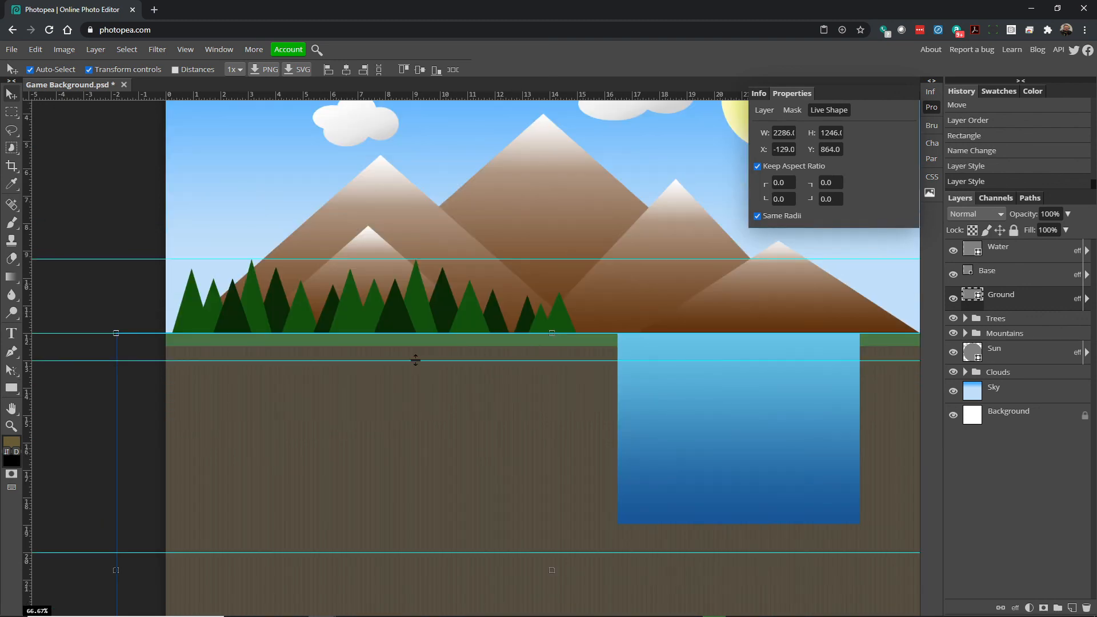
left_click(11, 425)
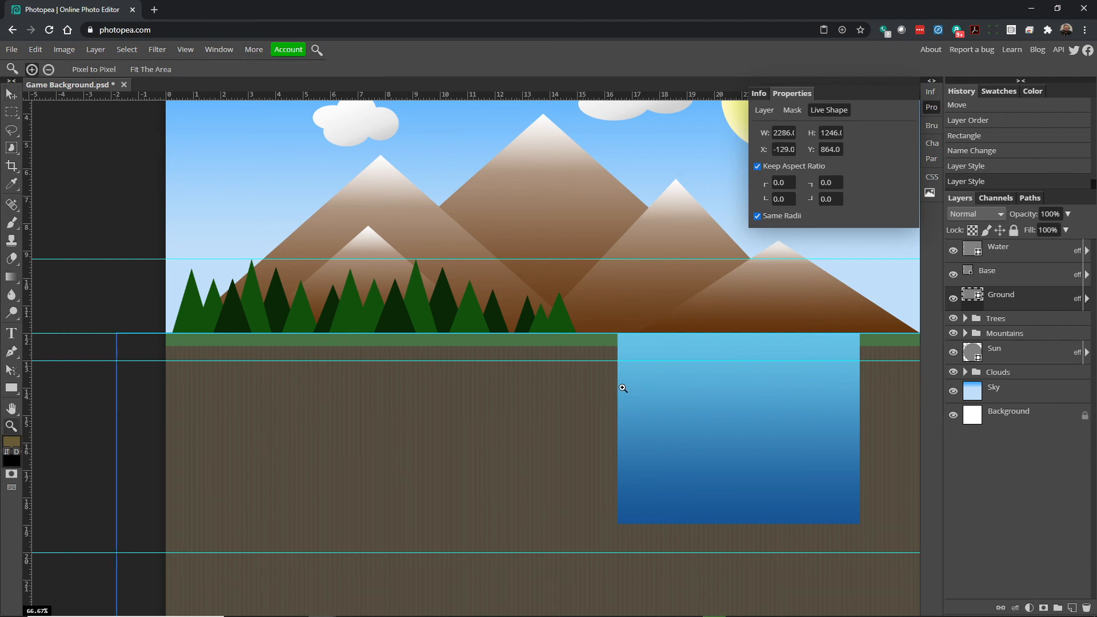
left_click(590, 362)
scroll(409, 332, "up", 4)
scroll(414, 339, "down", 1)
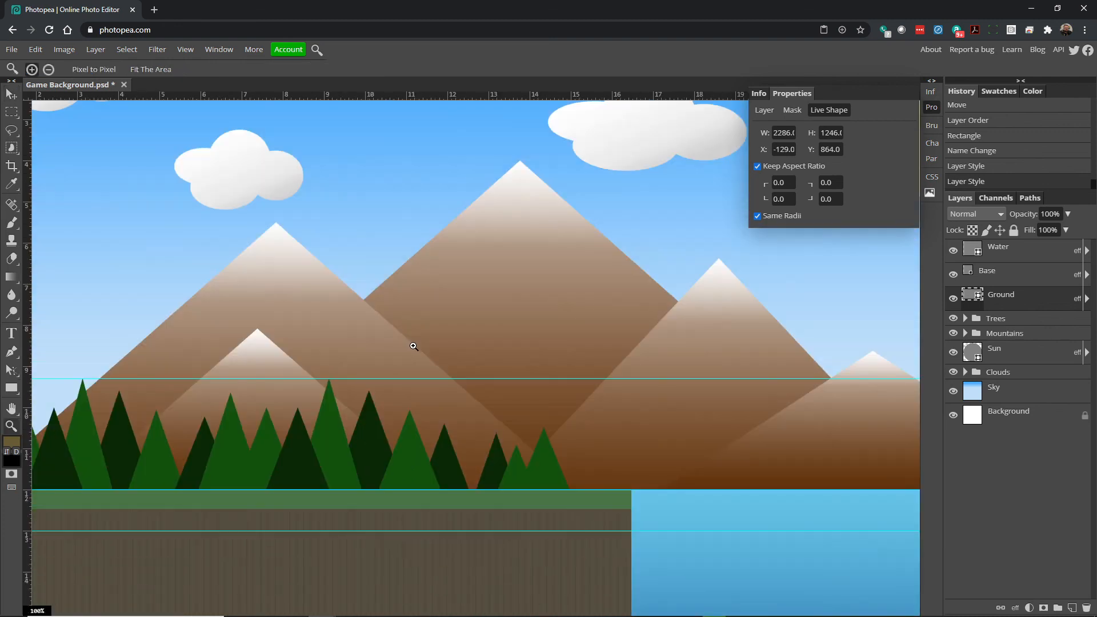
left_click(605, 457, "alt")
left_click(594, 472, "alt")
scroll(649, 489, "down", 1)
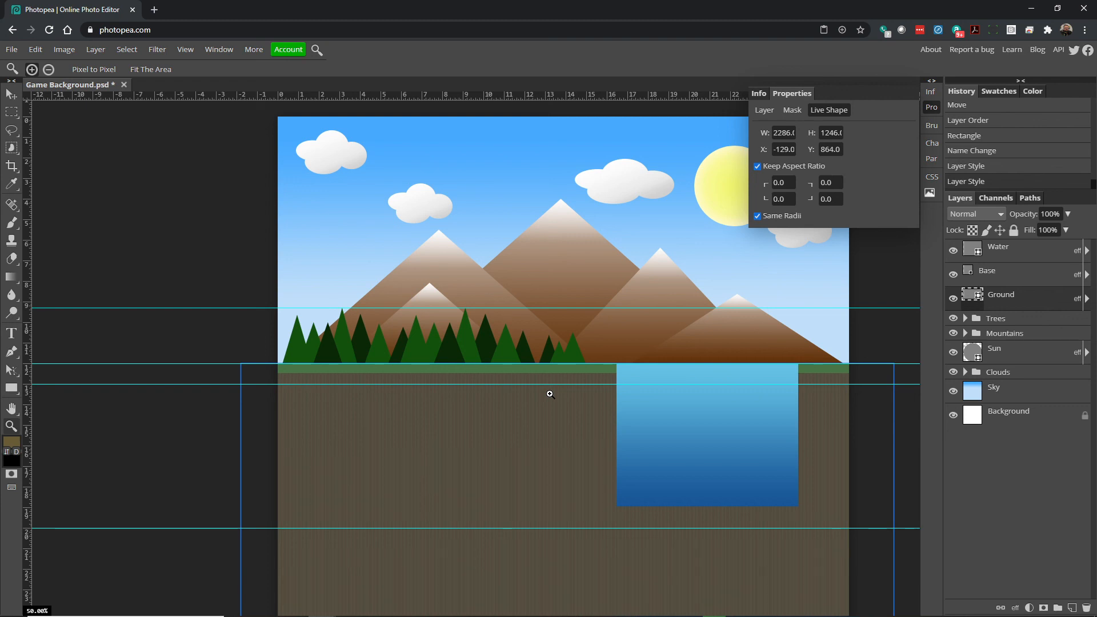
left_click(599, 377)
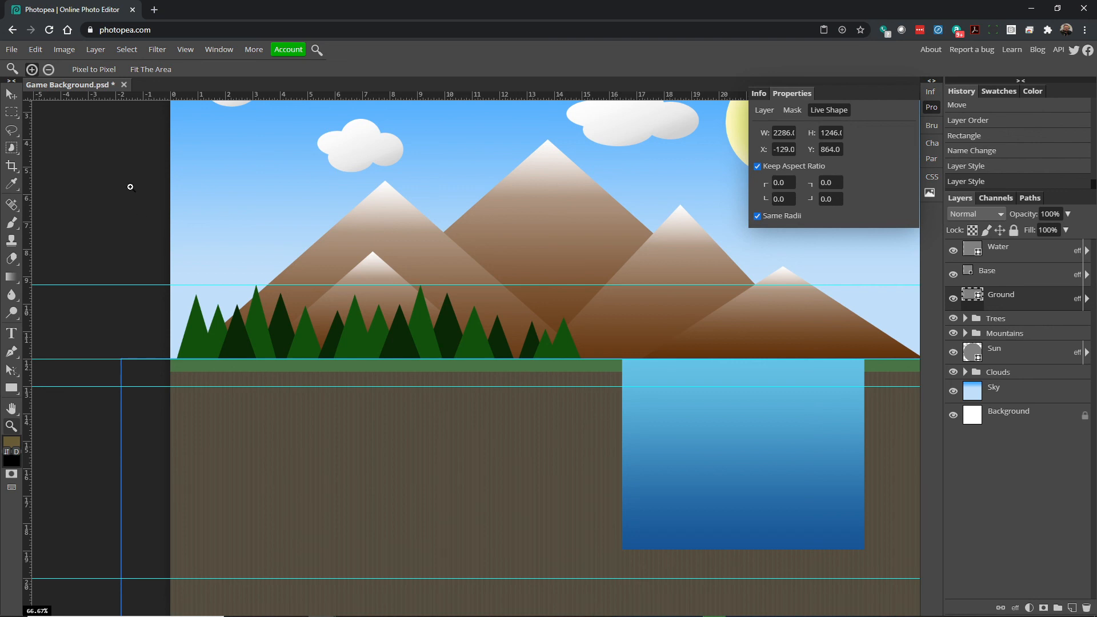
- Add an 11 px outside stroke to the tallest mountain, Mountain 2
left_click(12, 94)
left_click(592, 247)
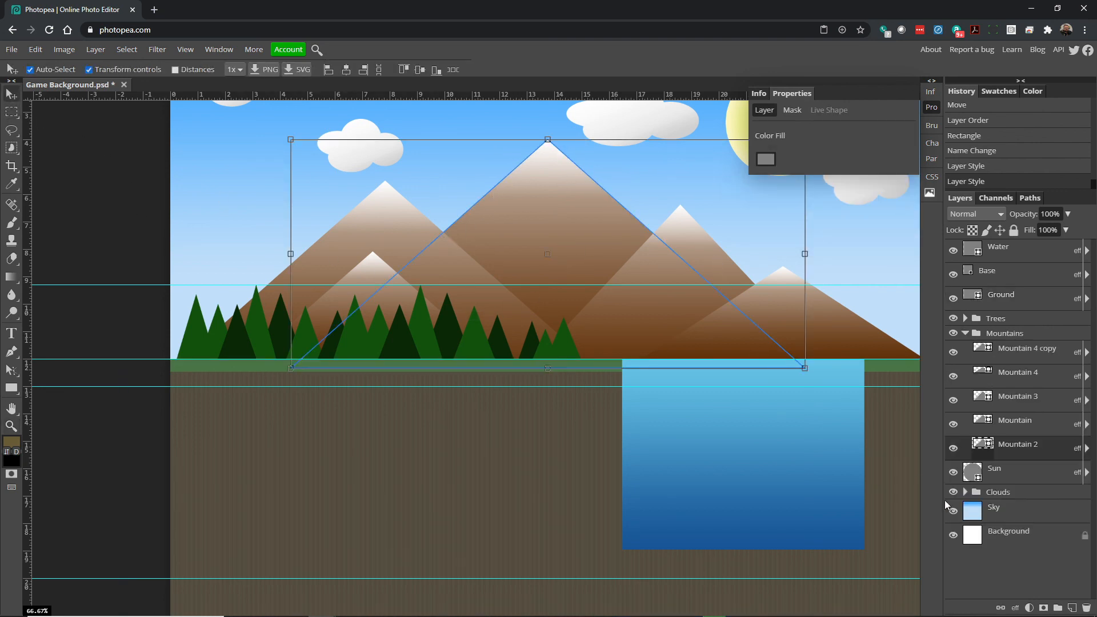
left_click(1015, 607)
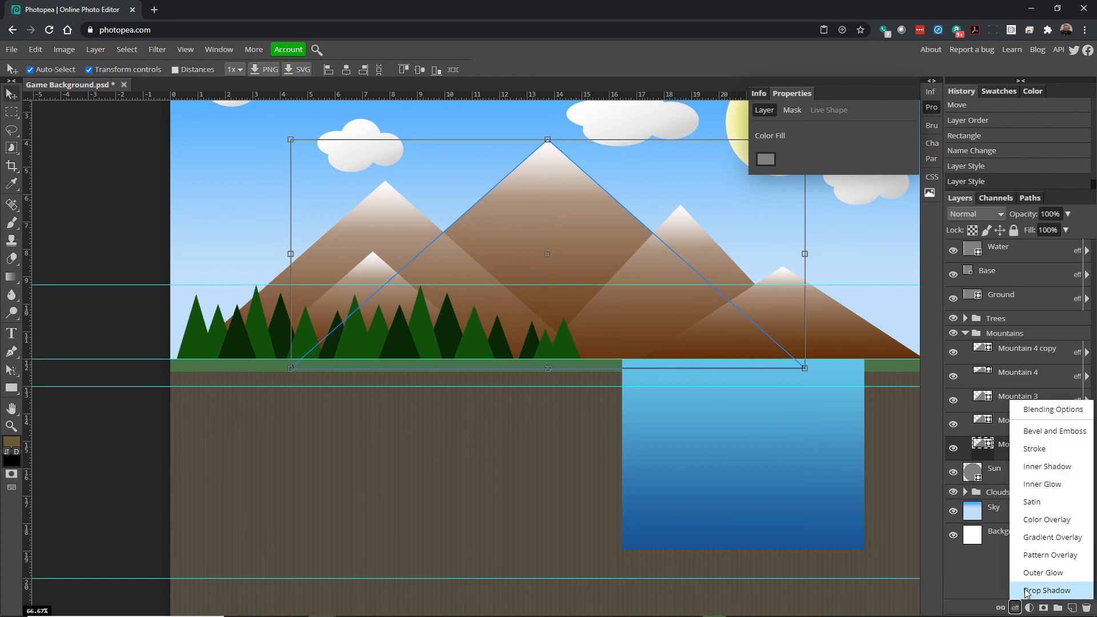
left_click(1051, 451)
left_click_drag(523, 171, 551, 328)
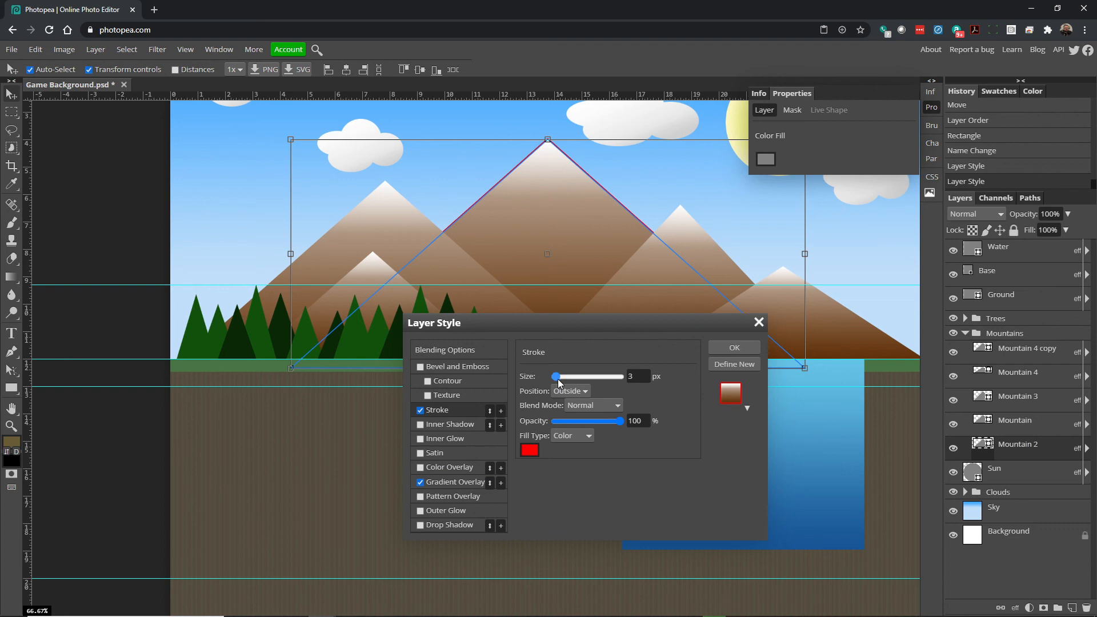
left_click_drag(558, 383, 560, 382)
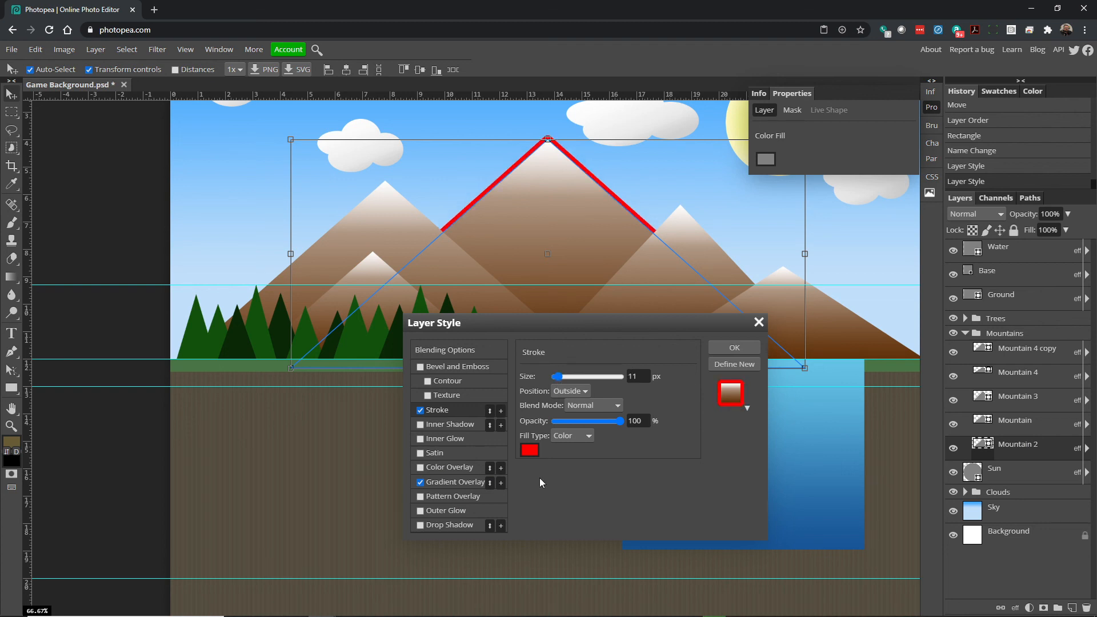
- Set the stroke colour of Mountain 2 to dark brown 613d12 and apply the layer style
left_click(527, 452)
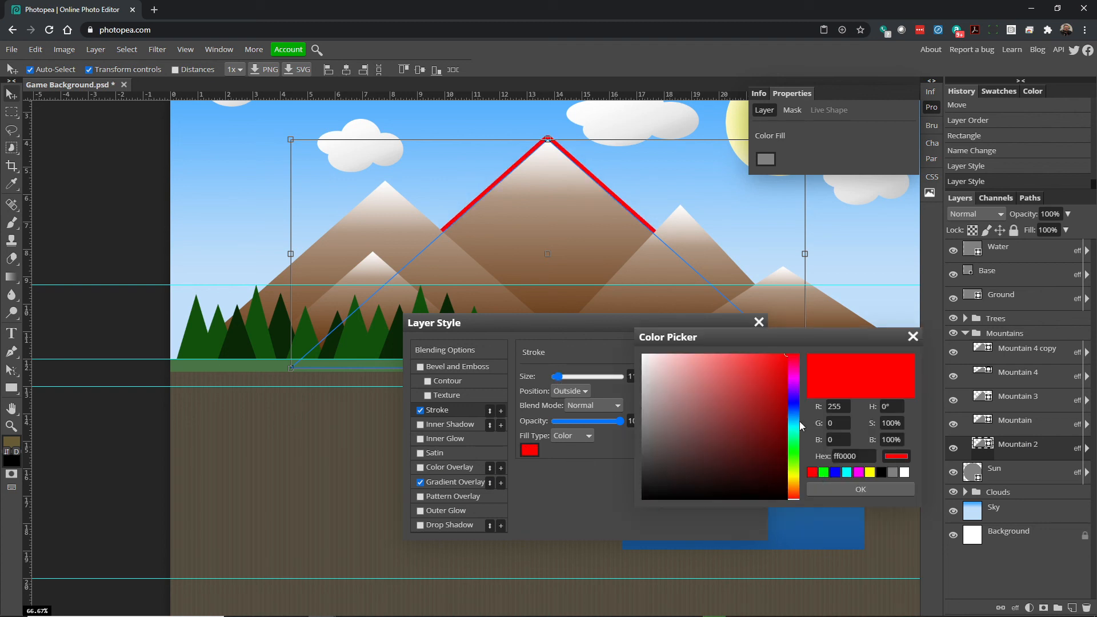
left_click_drag(795, 451, 795, 486)
left_click_drag(761, 439, 760, 444)
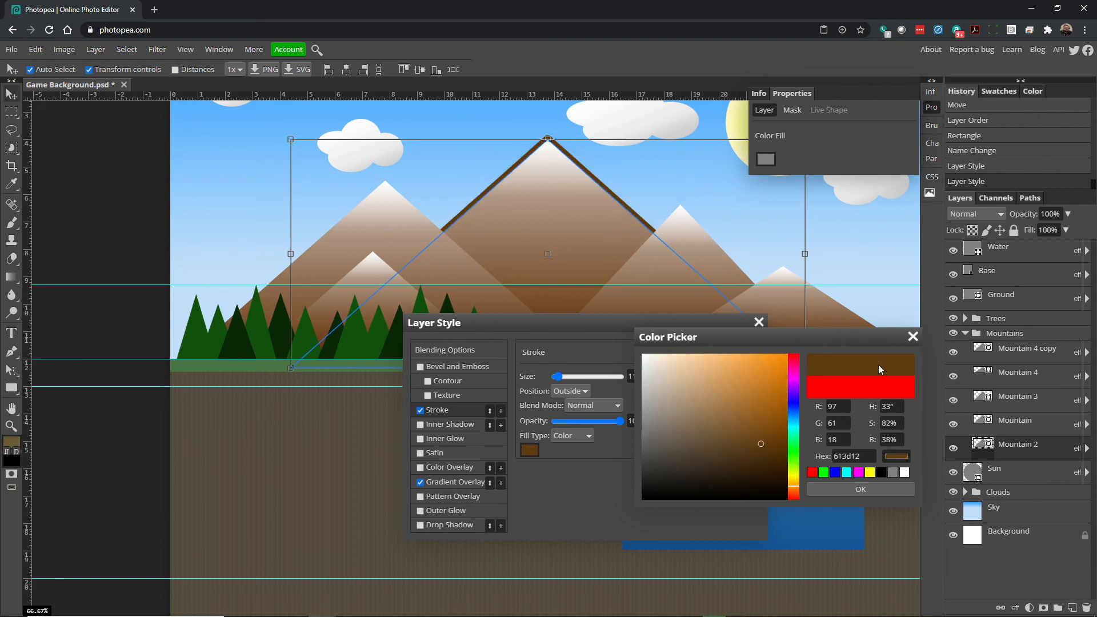
left_click(848, 487)
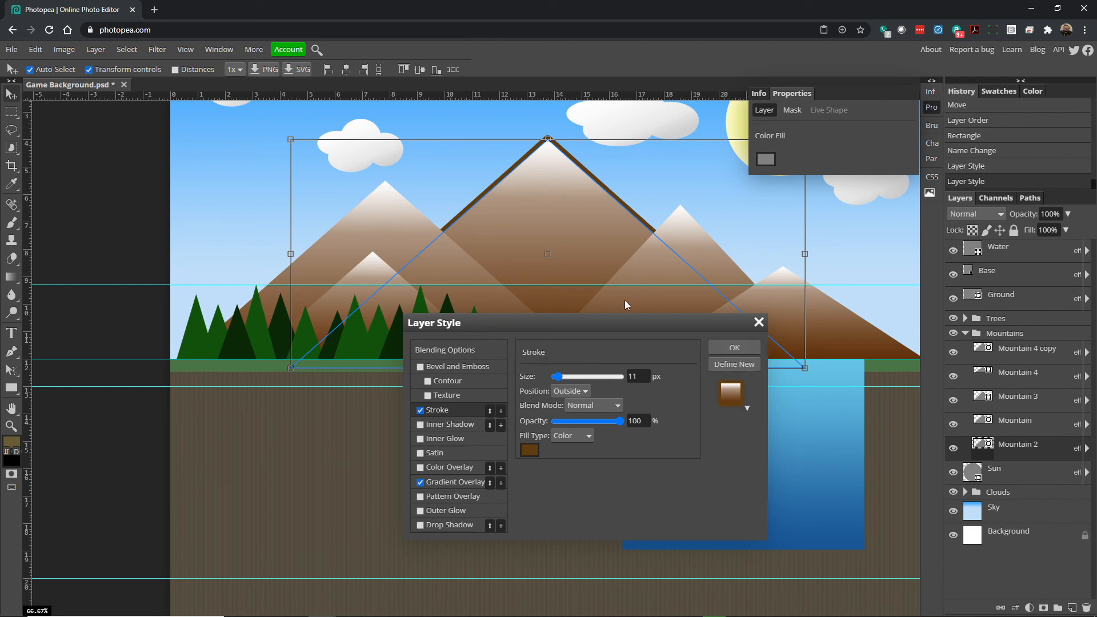
left_click(718, 346)
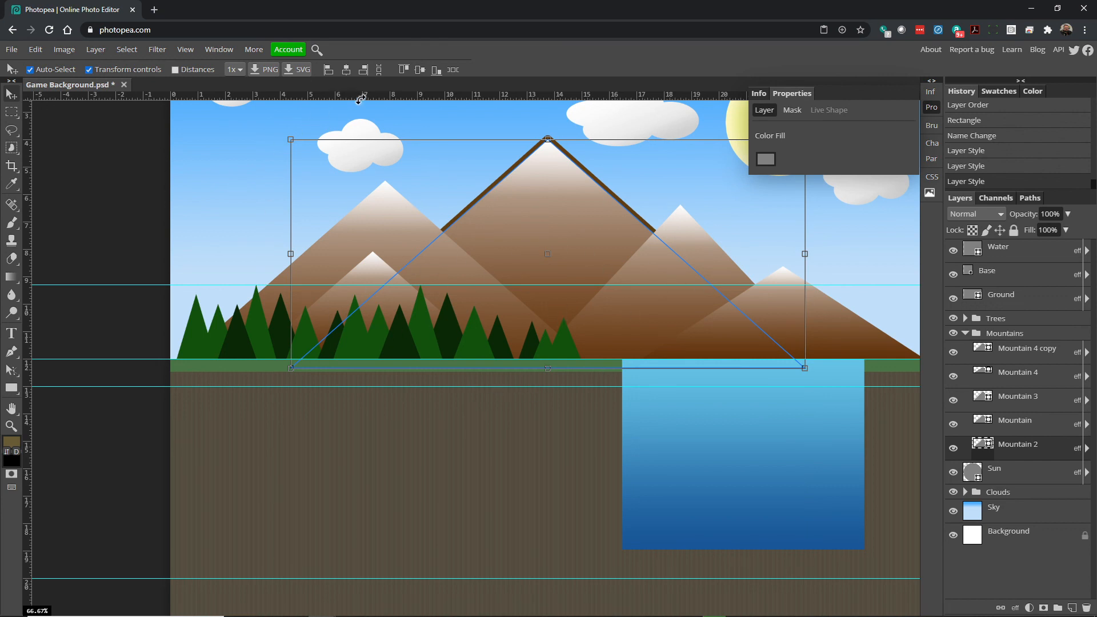
- Add a Stroke effect to the Cloud layer in the upper-left corner of the sky
scroll(549, 160, "up", 4)
scroll(565, 265, "down", 2)
key("ctrl+t")
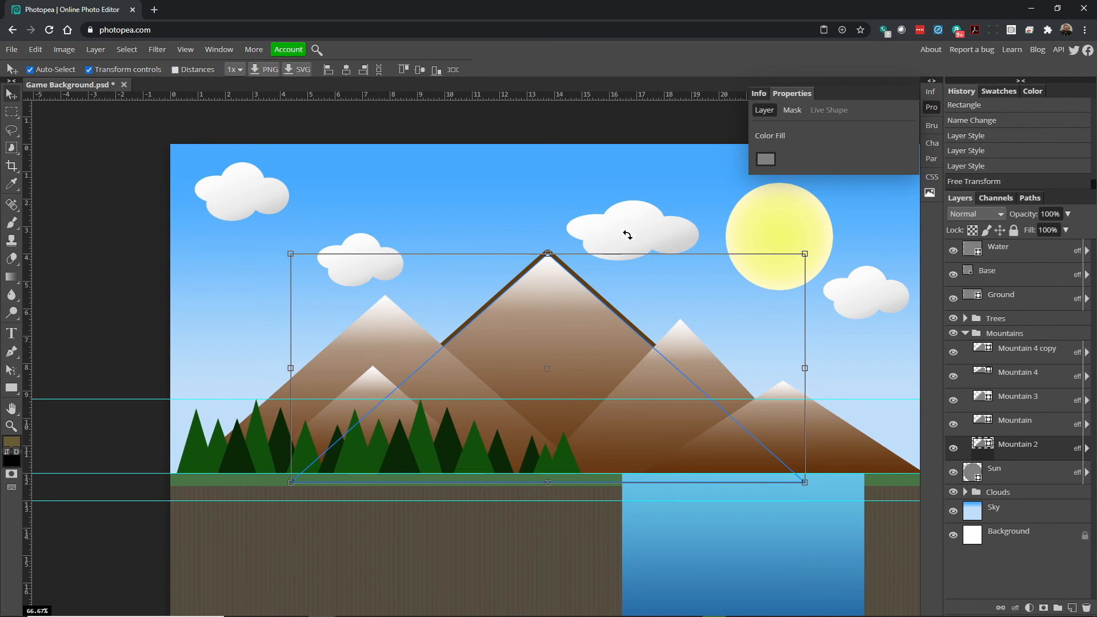
left_click(235, 180)
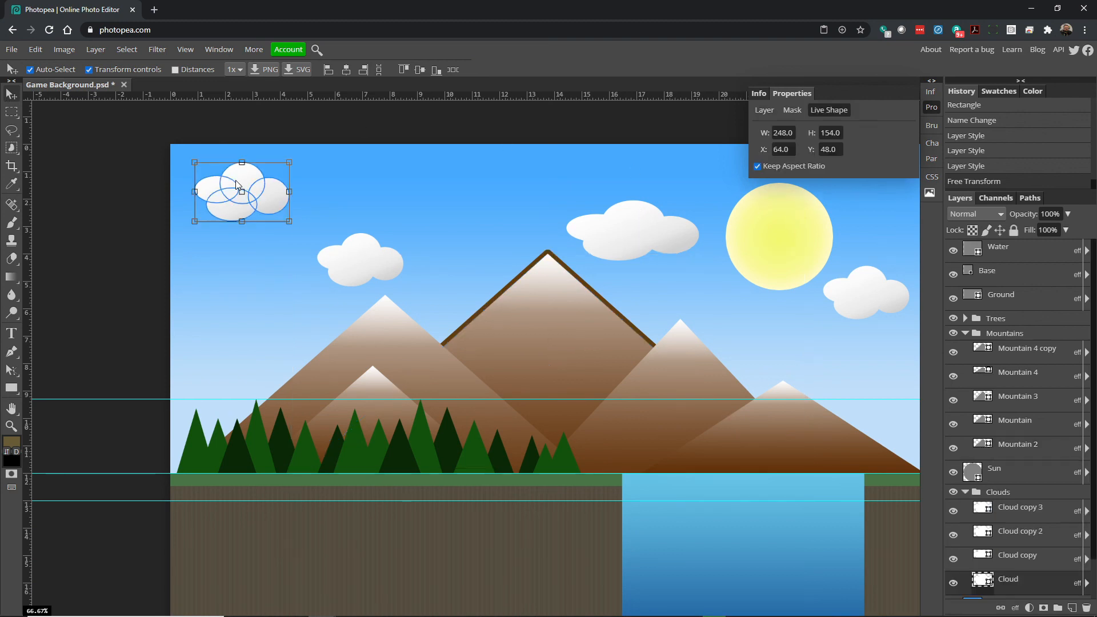
left_click(1015, 607)
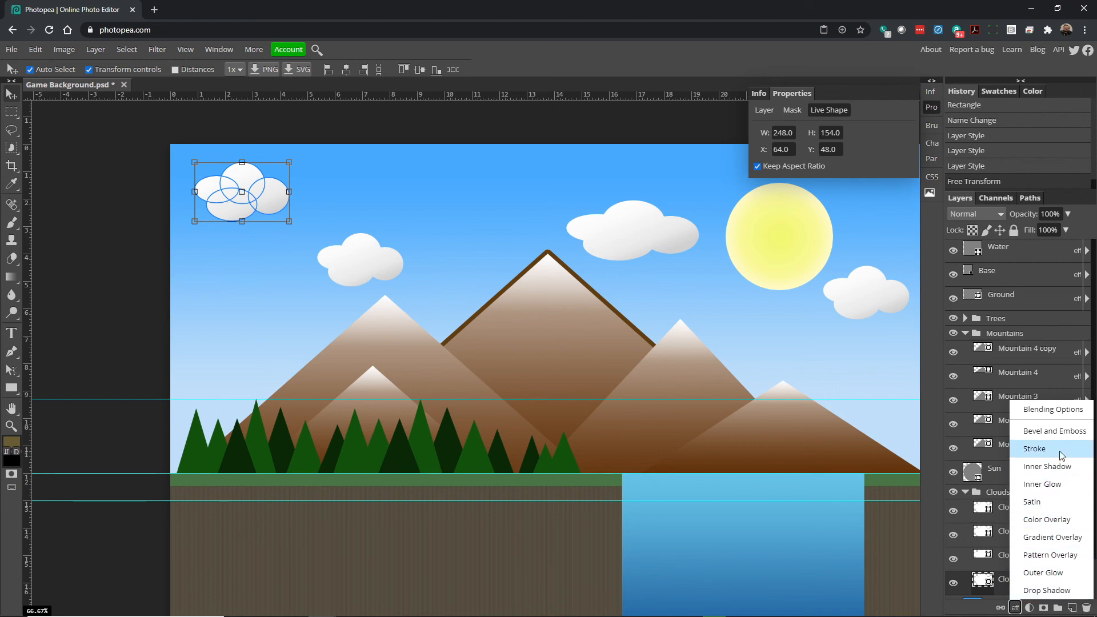
left_click(1033, 448)
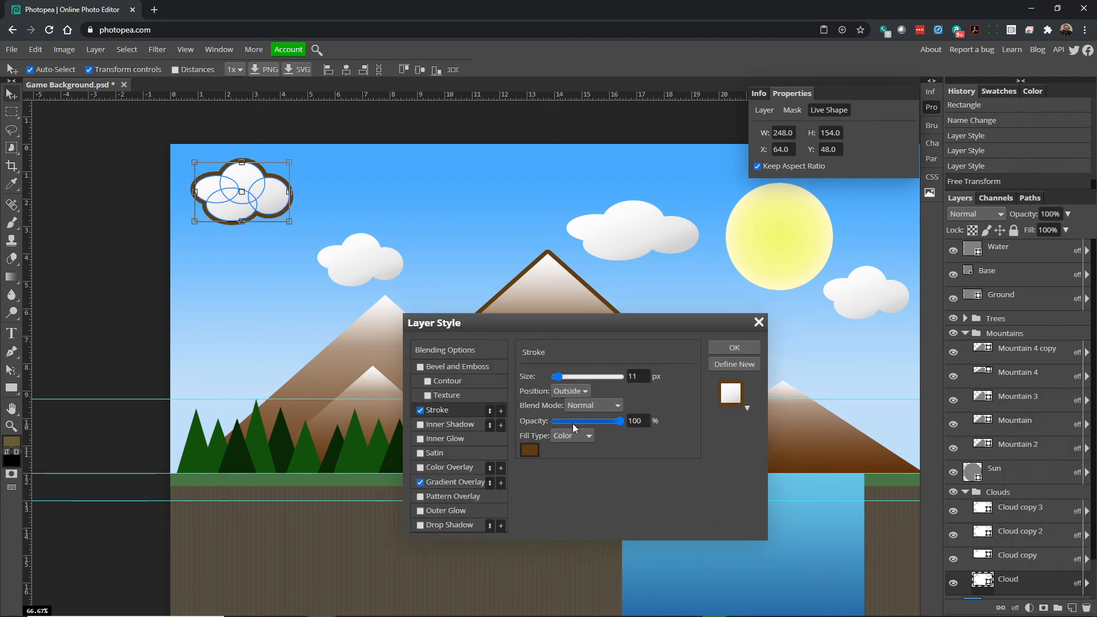
- Set the cloud's stroke to light beige e8d9c7 at 4 px and apply the layer style
left_click(530, 450)
left_click_drag(669, 390, 663, 367)
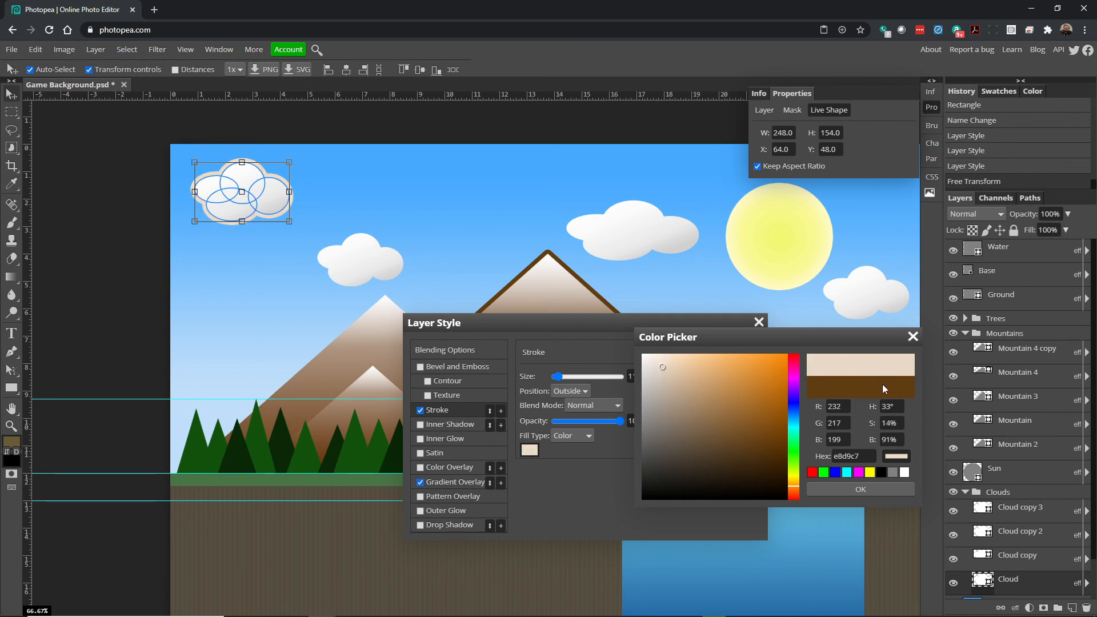
left_click(851, 484)
left_click_drag(561, 377, 558, 379)
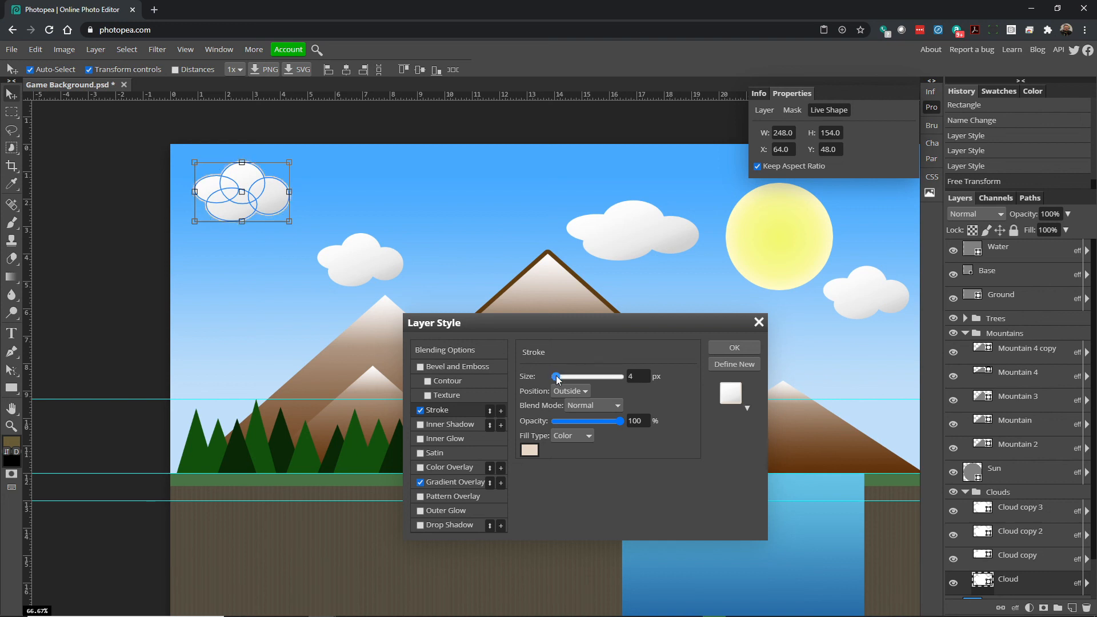
left_click(734, 346)
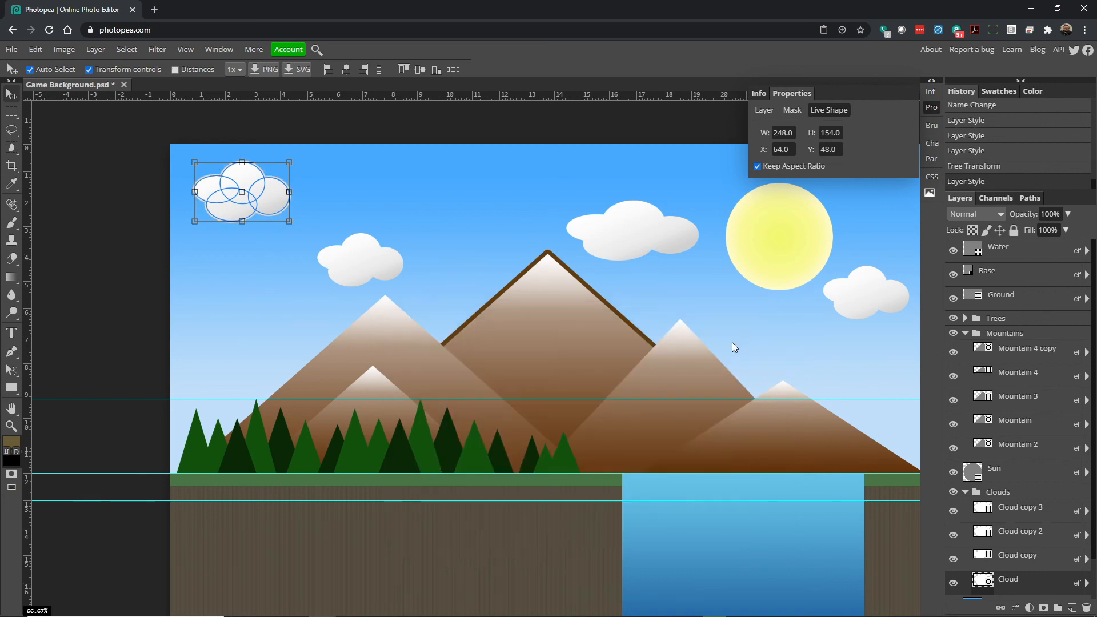
- Deselect the cloud and collapse the Mountains and Clouds layer groups
left_click(133, 159)
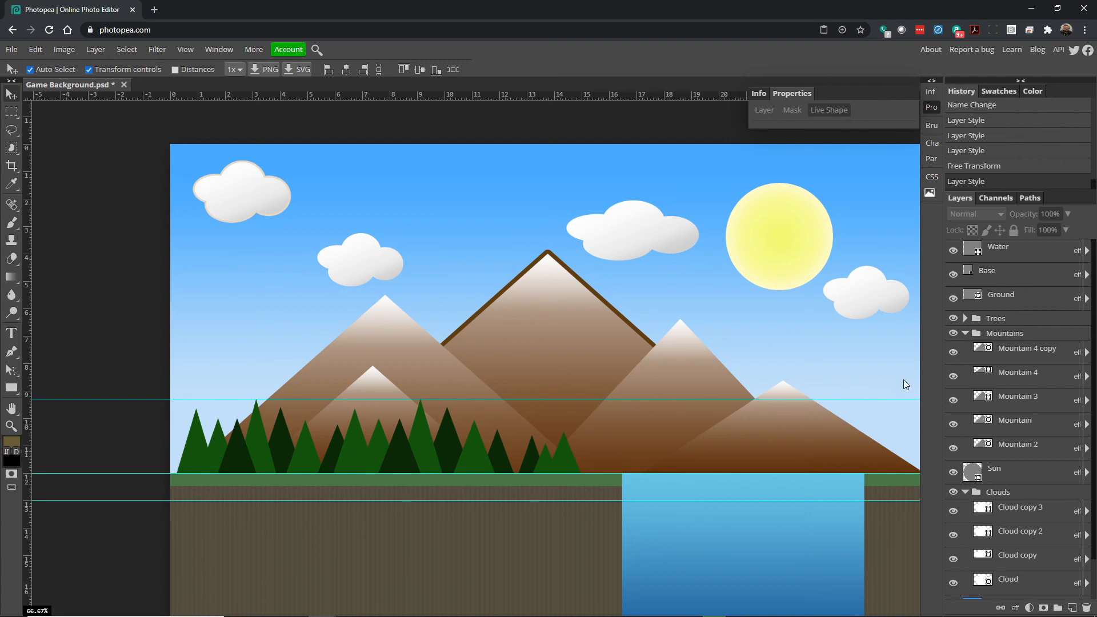
left_click(965, 333)
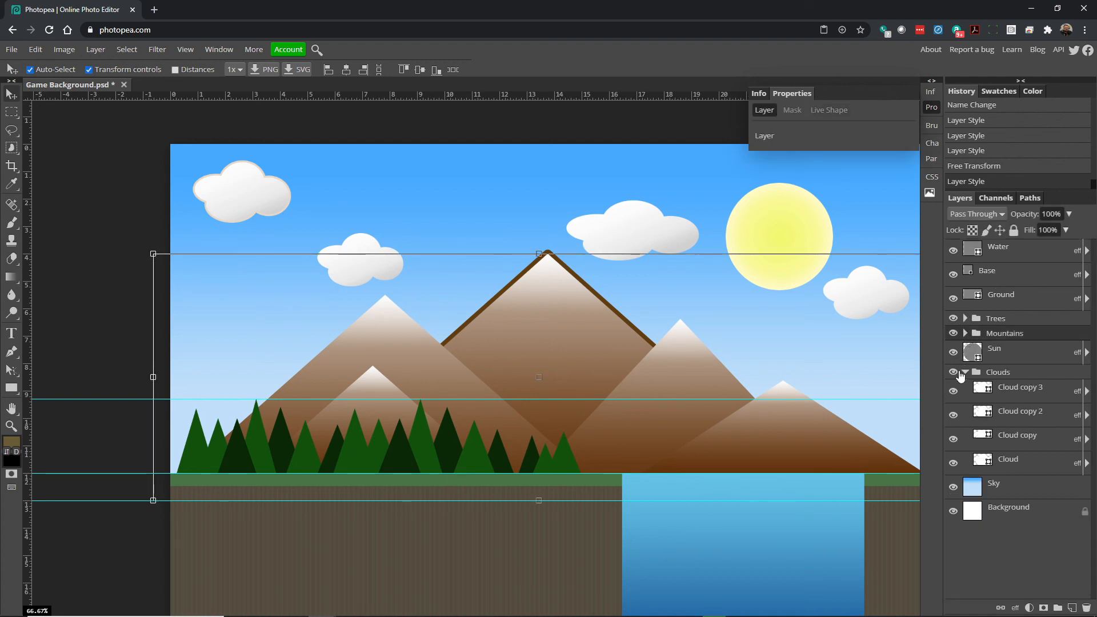
left_click(963, 372)
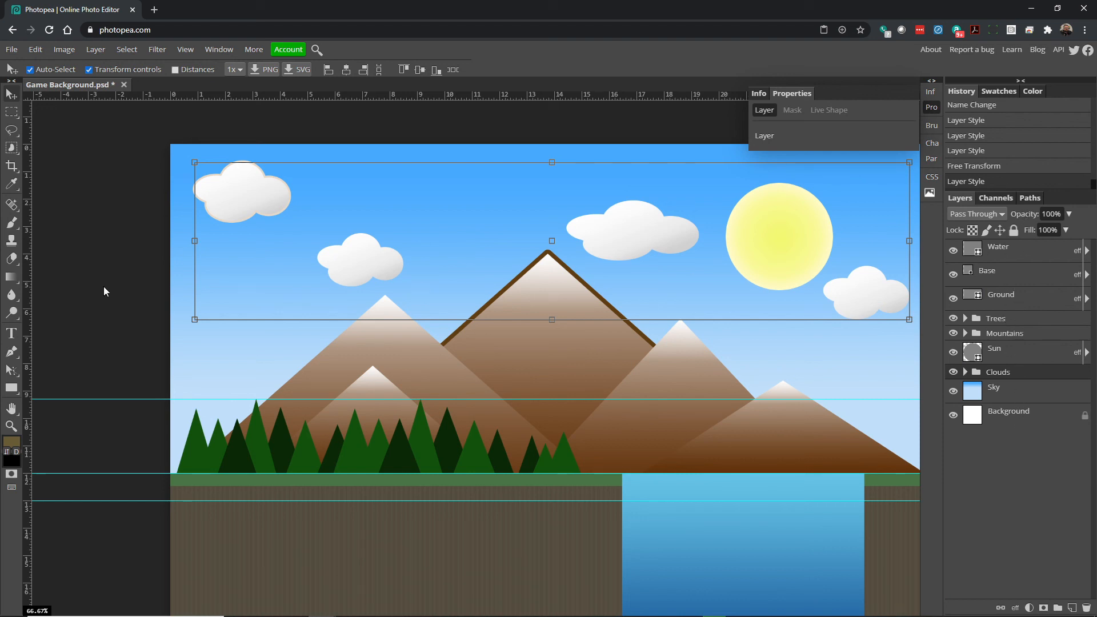
key("ctrl+t")
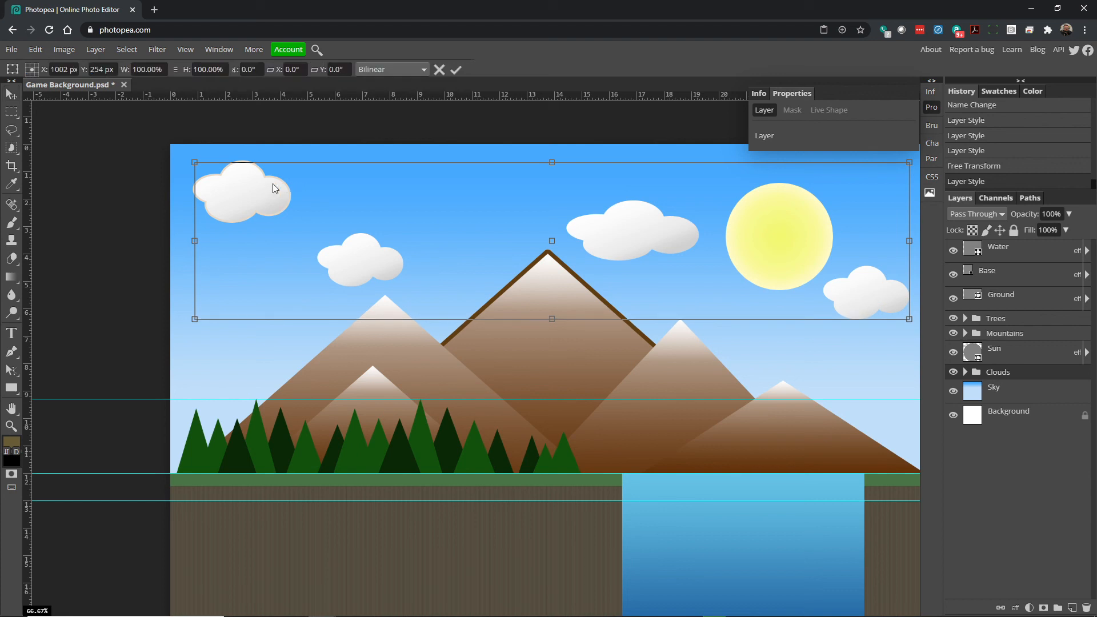
key("Return")
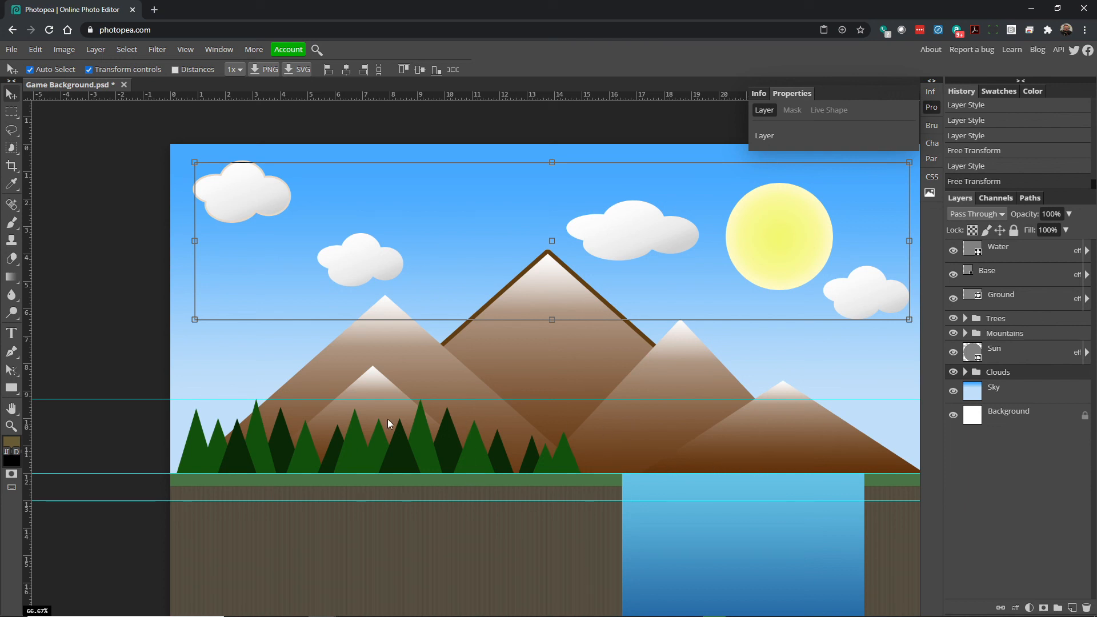
- Save the layered project as the PSD file Game Background.psd
left_click(9, 51)
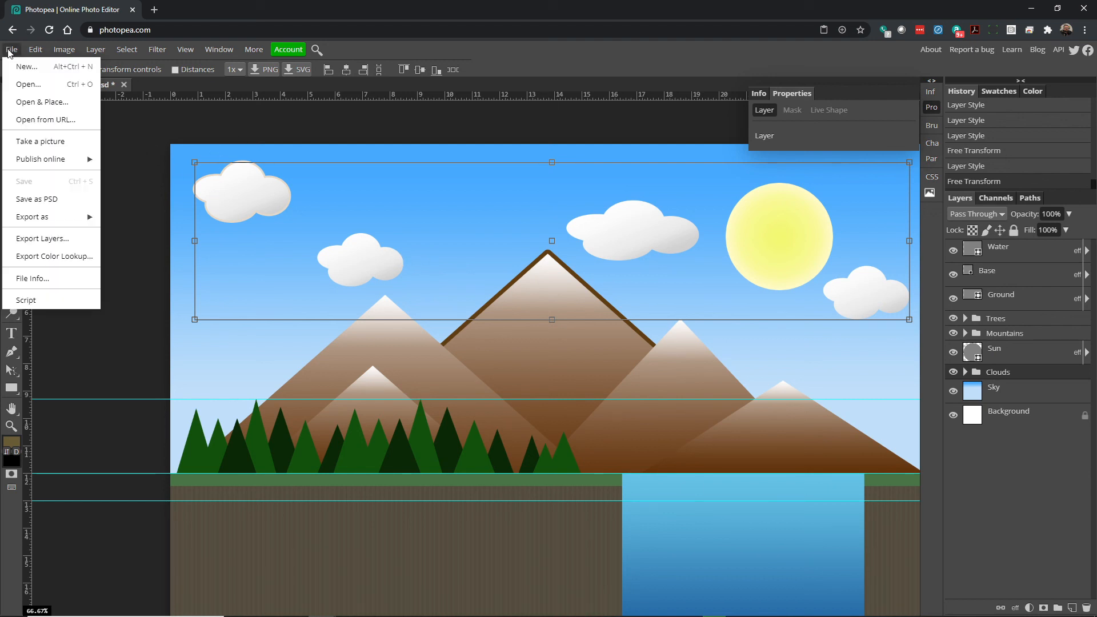
left_click(44, 202)
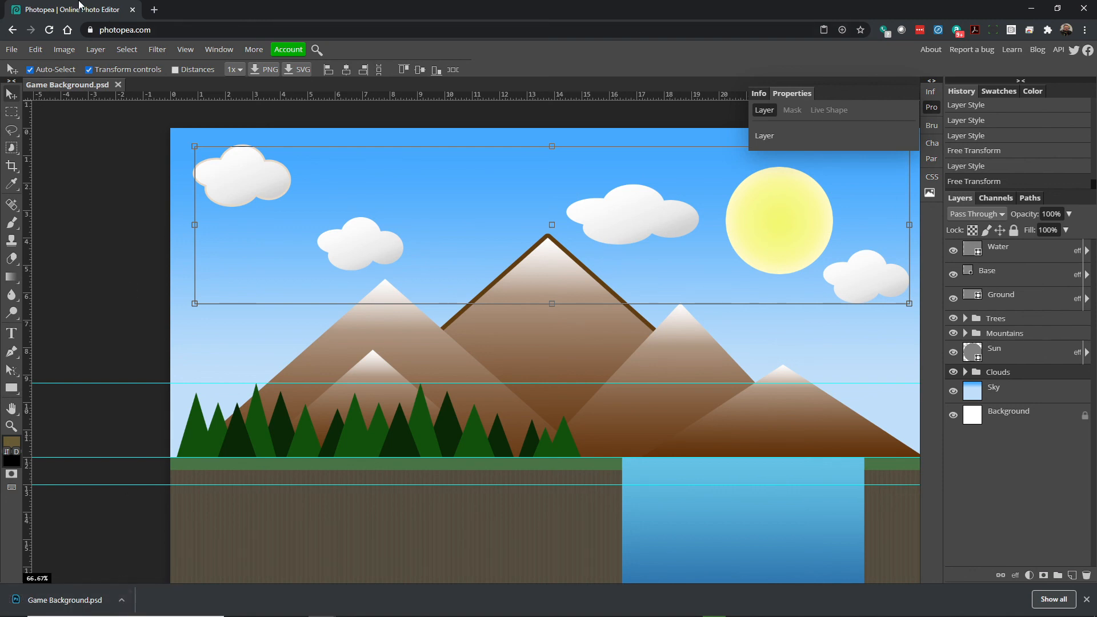
- Export the game background as a 2000 × 2000 px PNG at 100% quality, checking the trees and ground in the preview
left_click(12, 50)
mouse_move(44, 215)
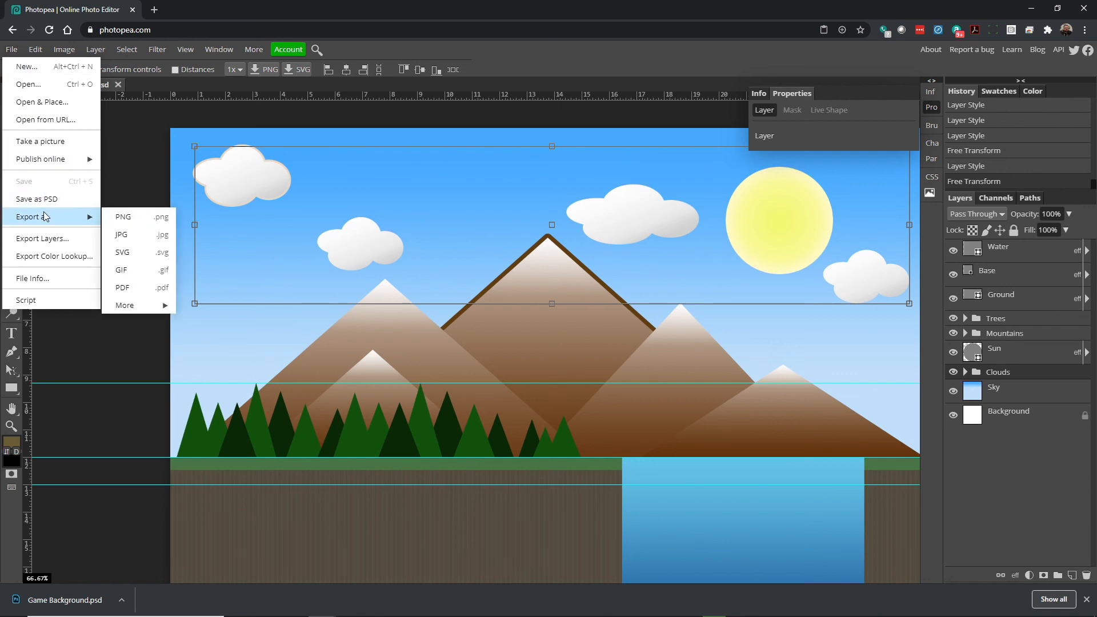
left_click(147, 217)
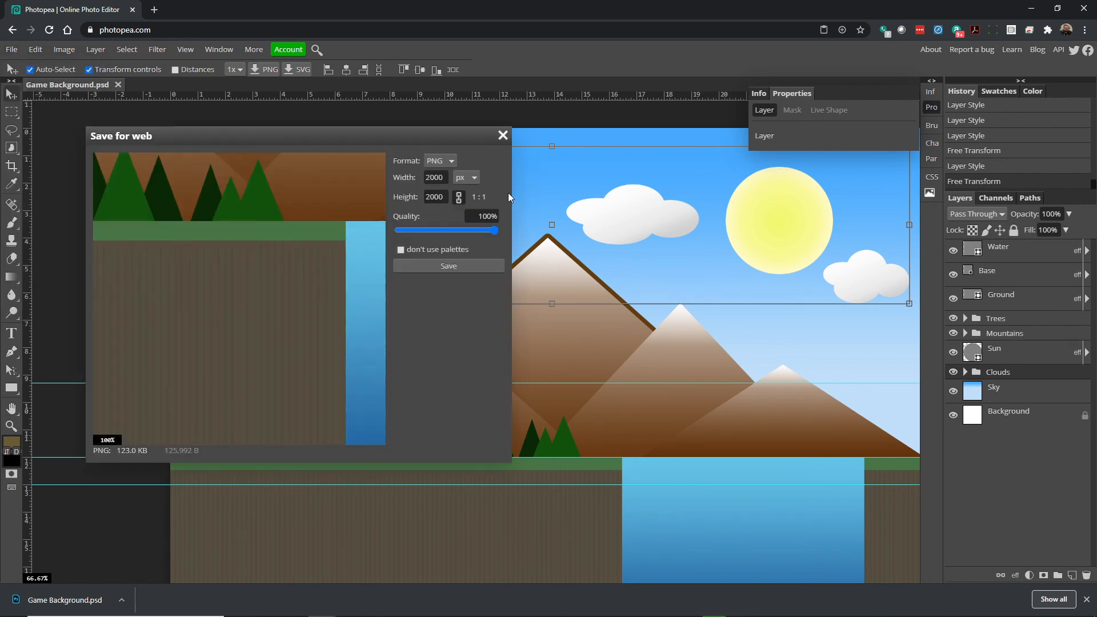
left_click_drag(295, 207, 230, 264)
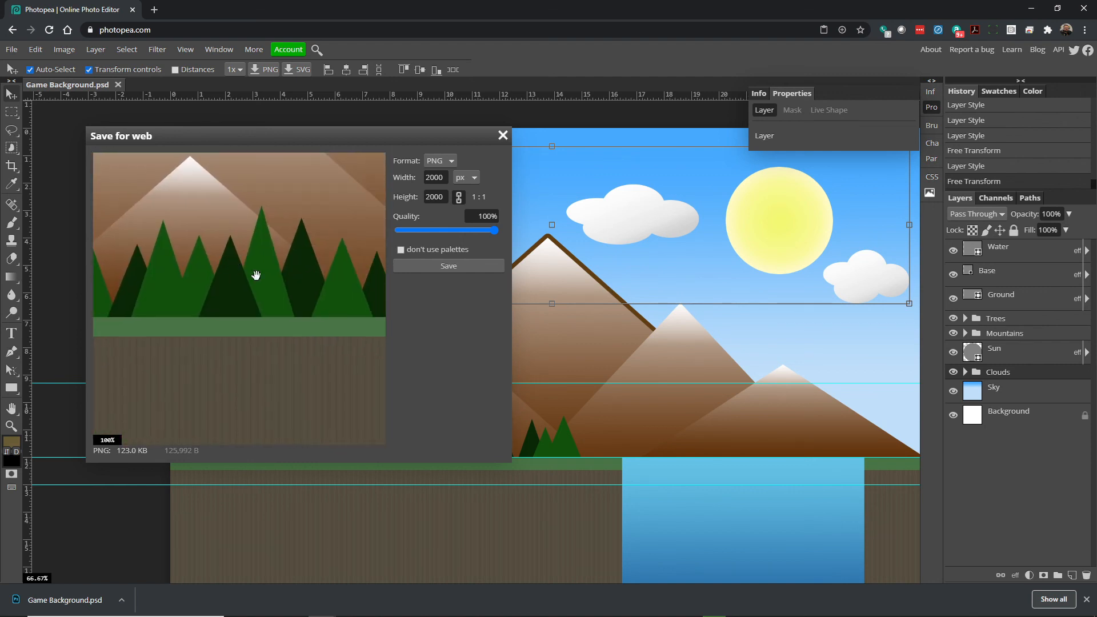
left_click(449, 267)
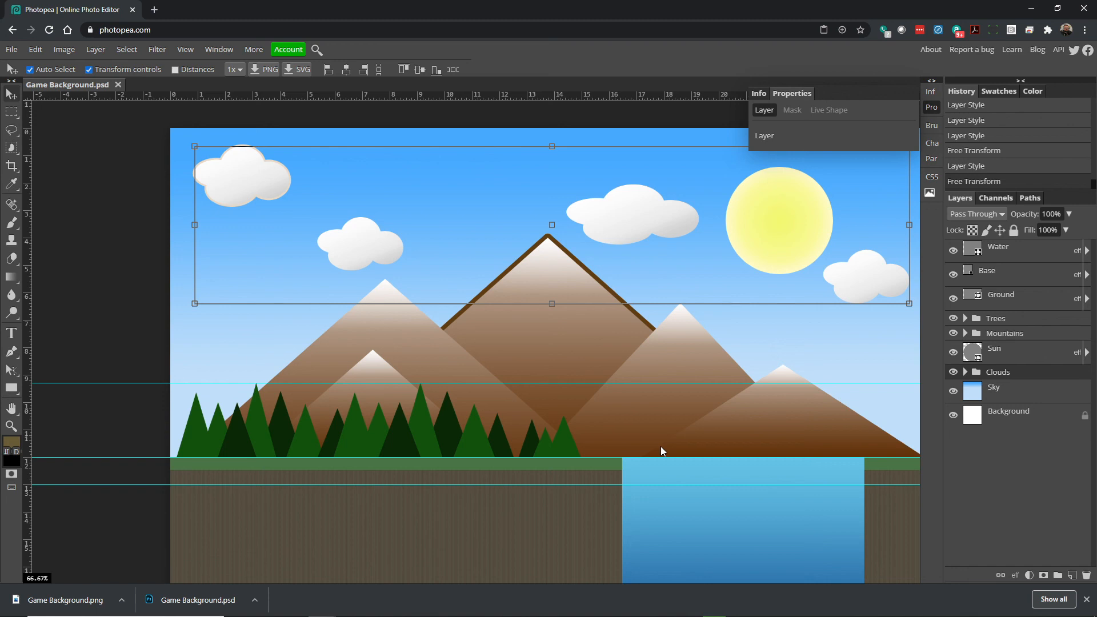
scroll(457, 434, "down", 2)
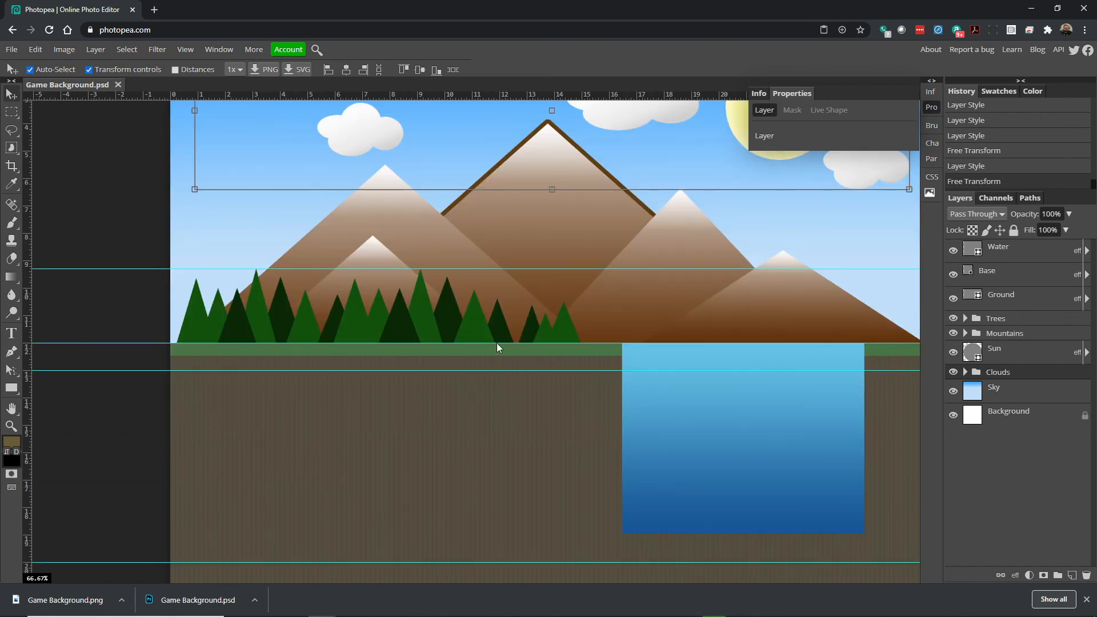
scroll(685, 398, "up", 3)
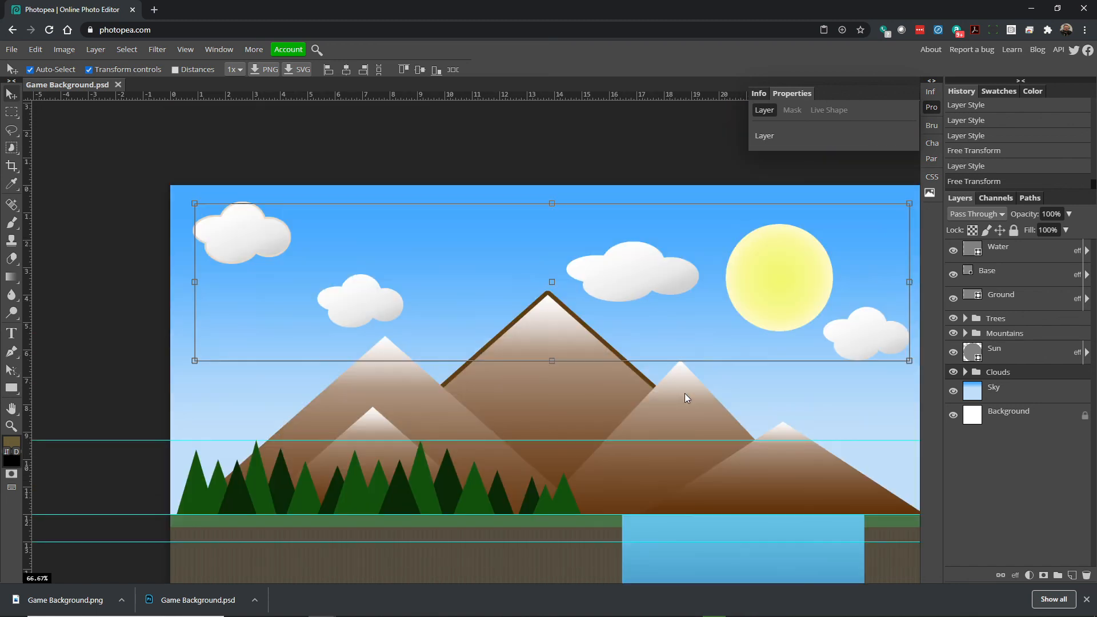